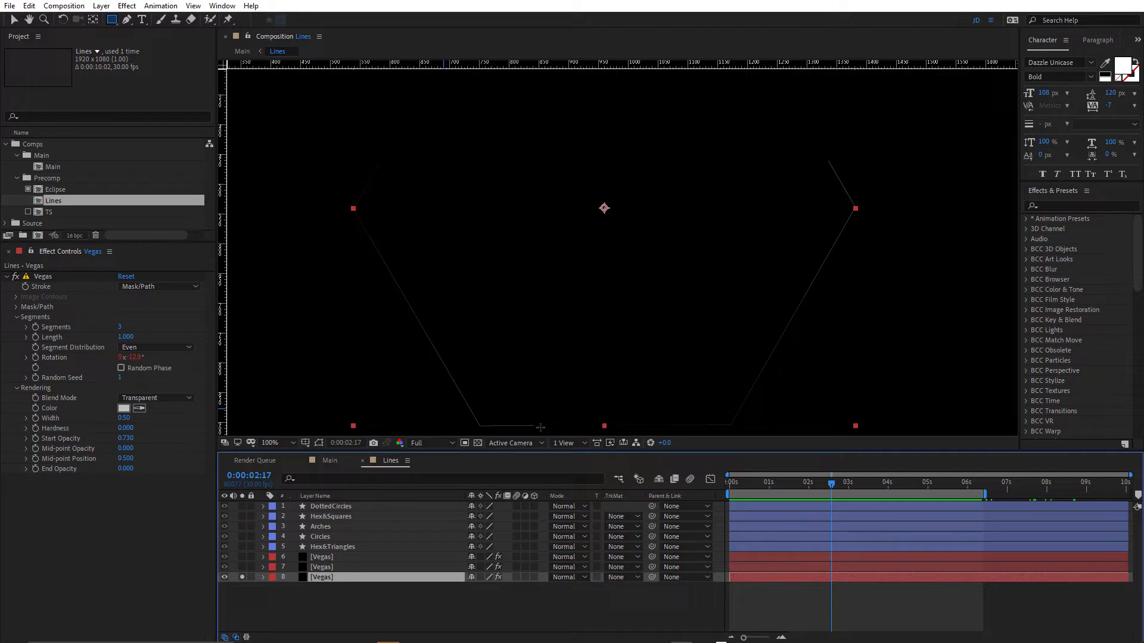
# - Select the bottom layer's Vegas effect, show its mask path outline, and look over the available shape tools
pyautogui.click(46, 277)
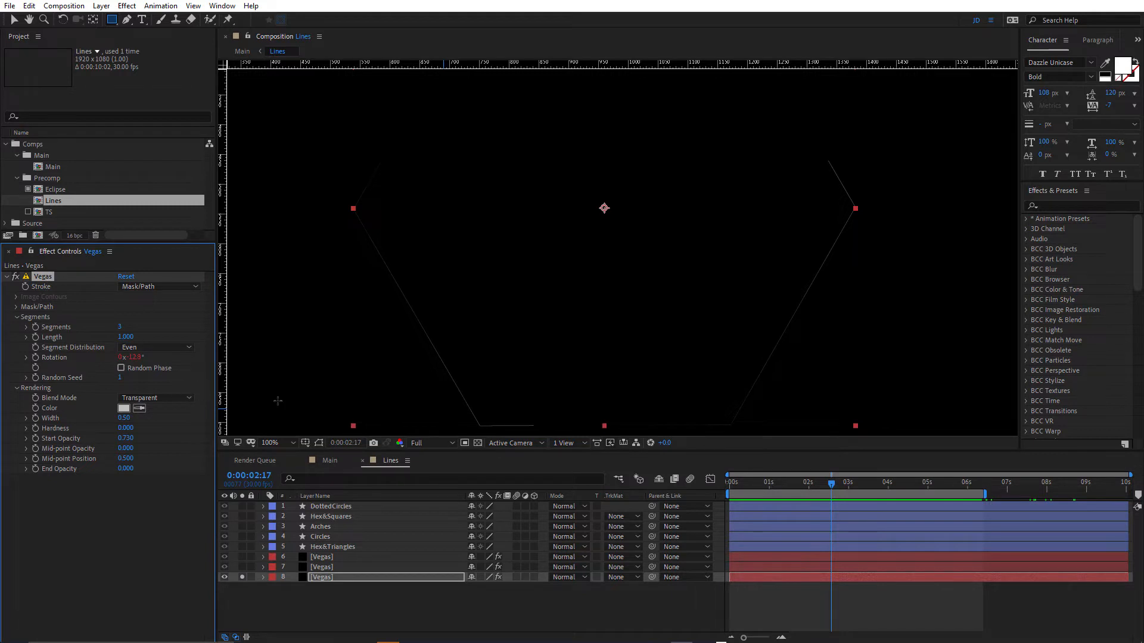
pyautogui.click(319, 444)
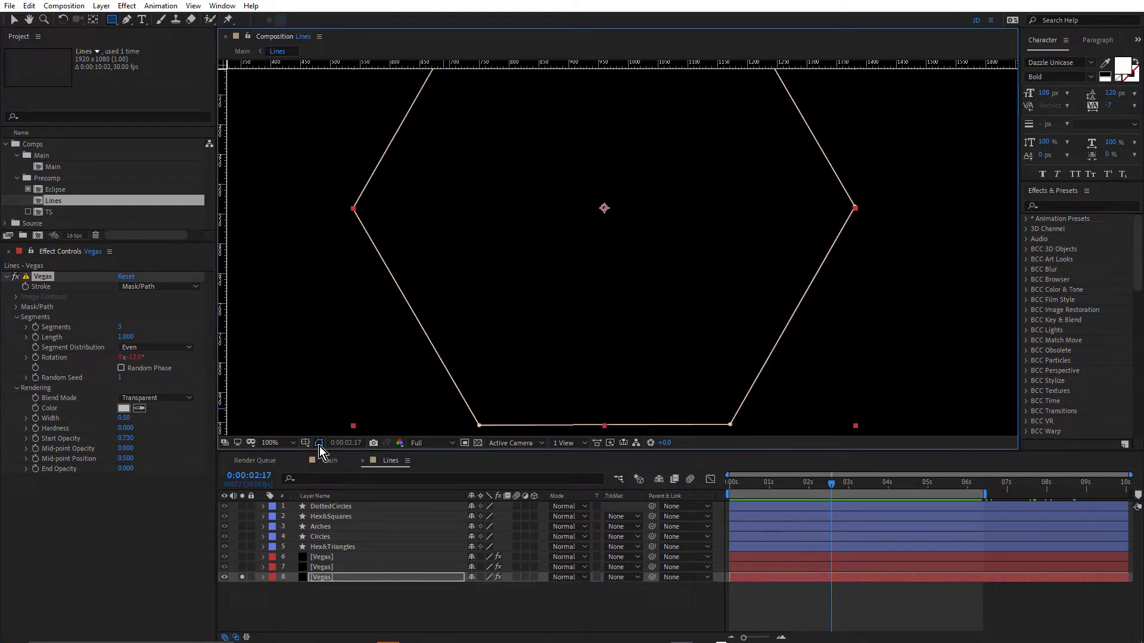
pyautogui.click(114, 22)
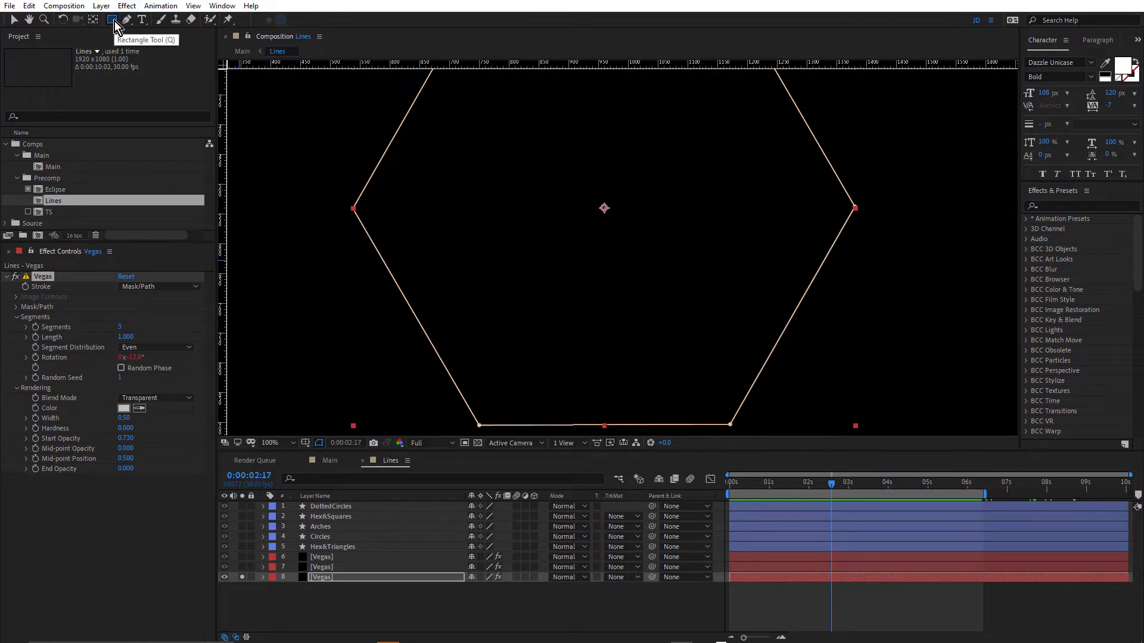
pyautogui.click(115, 20)
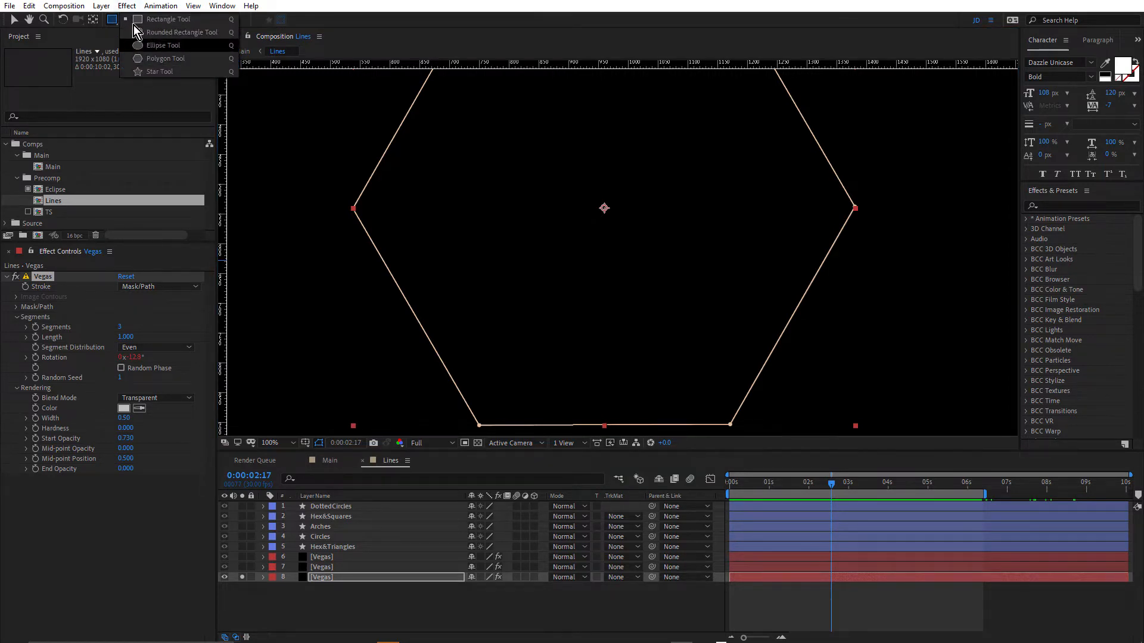
pyautogui.click(115, 21)
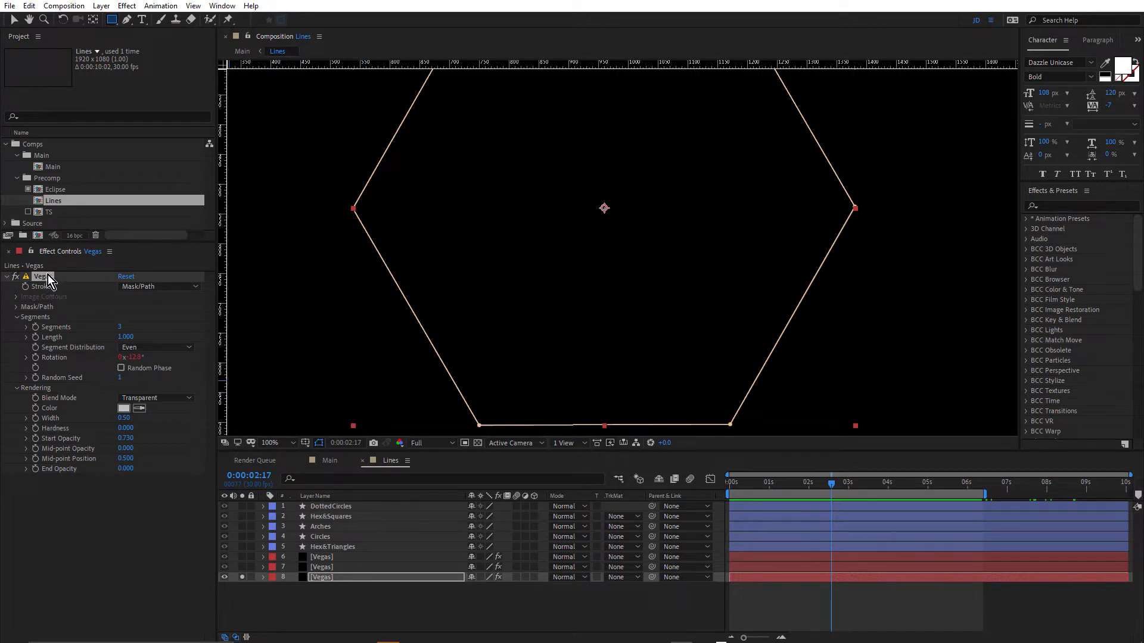
# - Try resetting the bottom layer's Vegas Segments value to its default, and undo the reset
pyautogui.rightClick(66, 329)
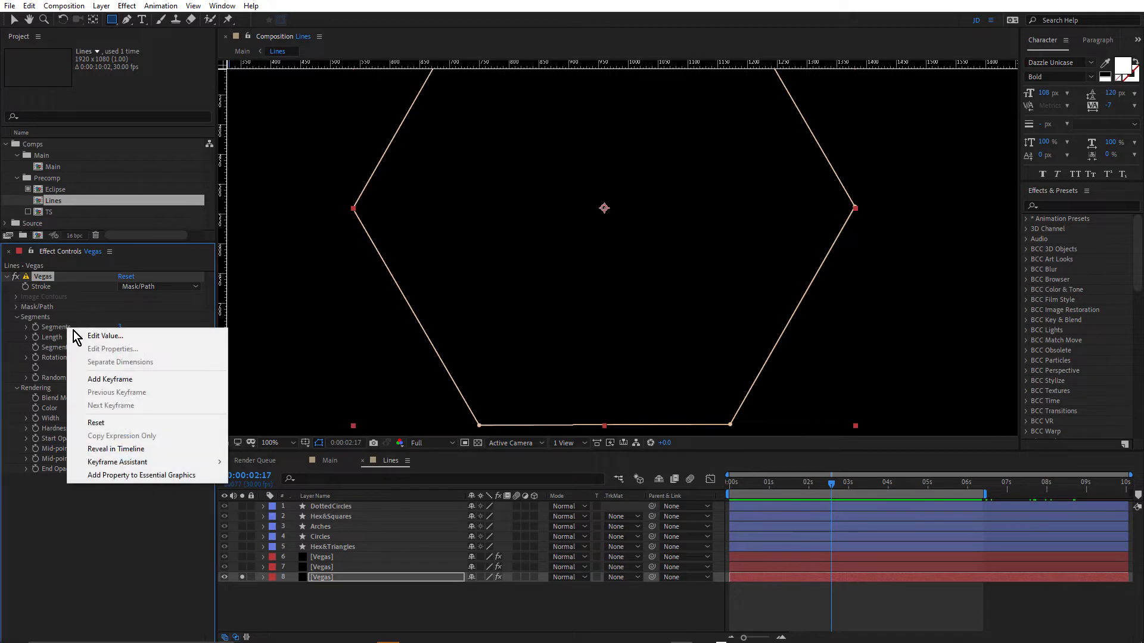
pyautogui.click(95, 423)
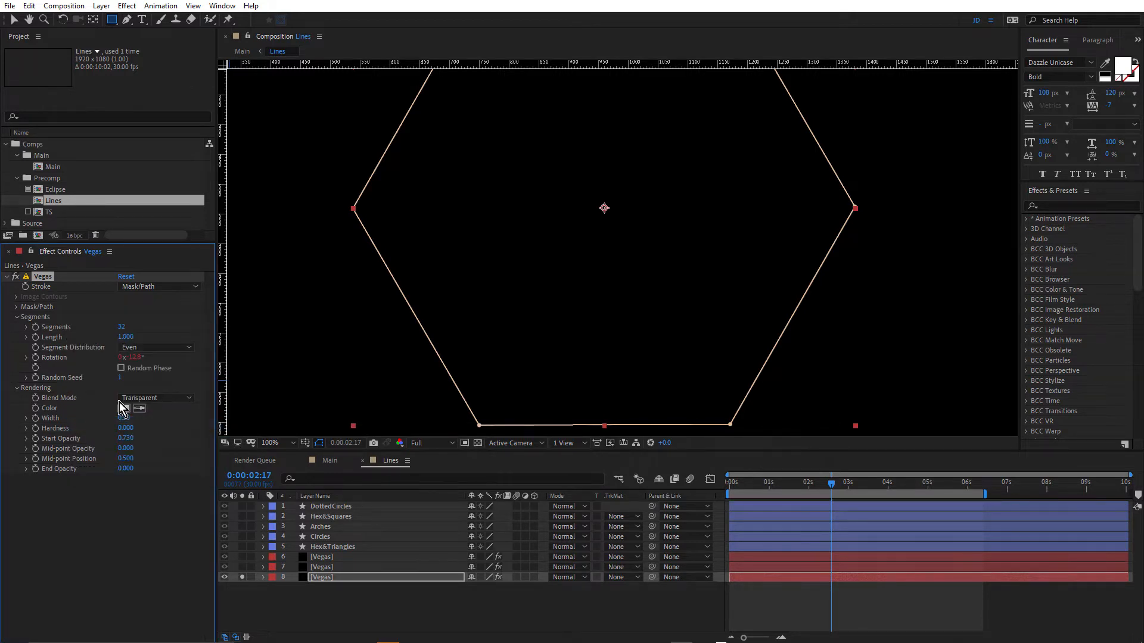
pyautogui.click(694, 602)
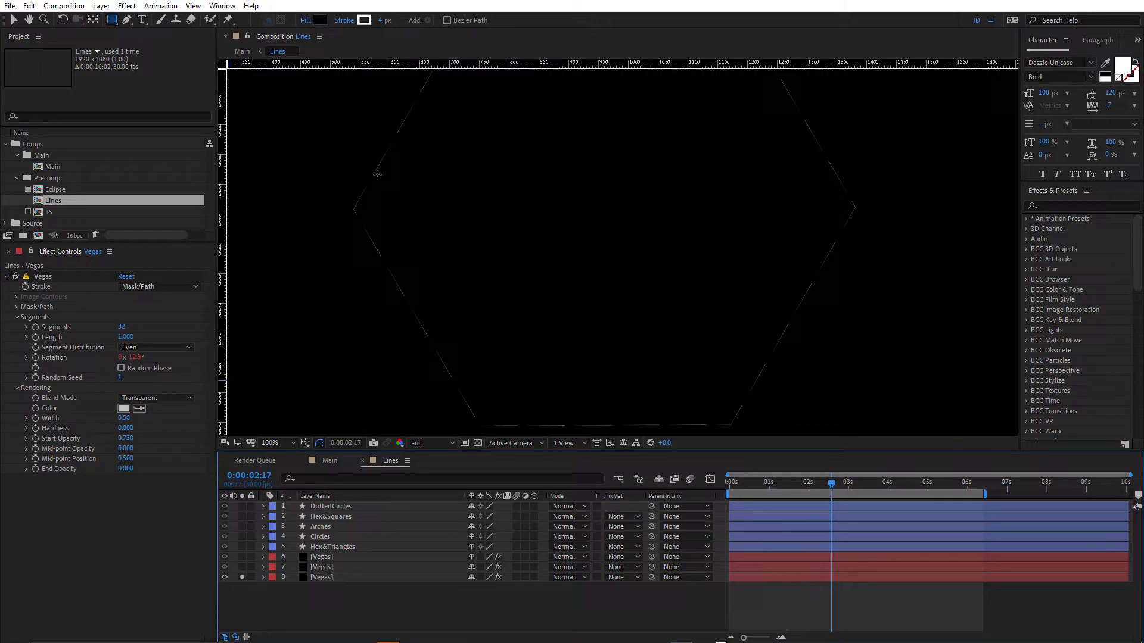
pyautogui.hotkey('ctrl', 'z')
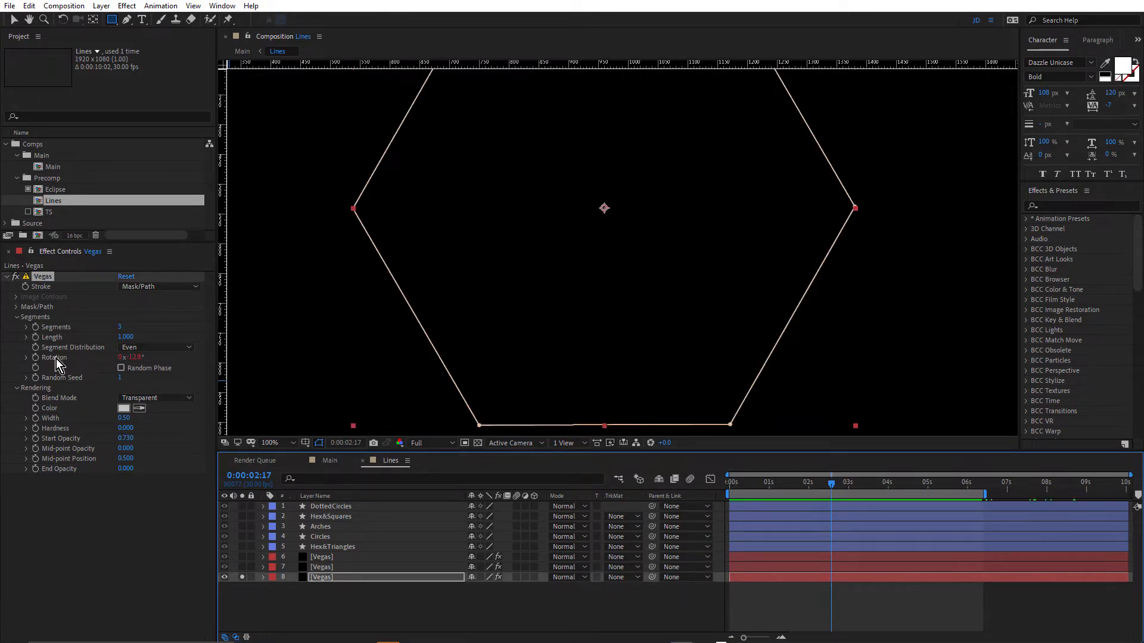
# - Reveal the Rotation expression on the bottom Vegas layer and preview its animation in the enlarged composition view
pyautogui.click(330, 580)
pyautogui.press('e')
pyautogui.press('e')
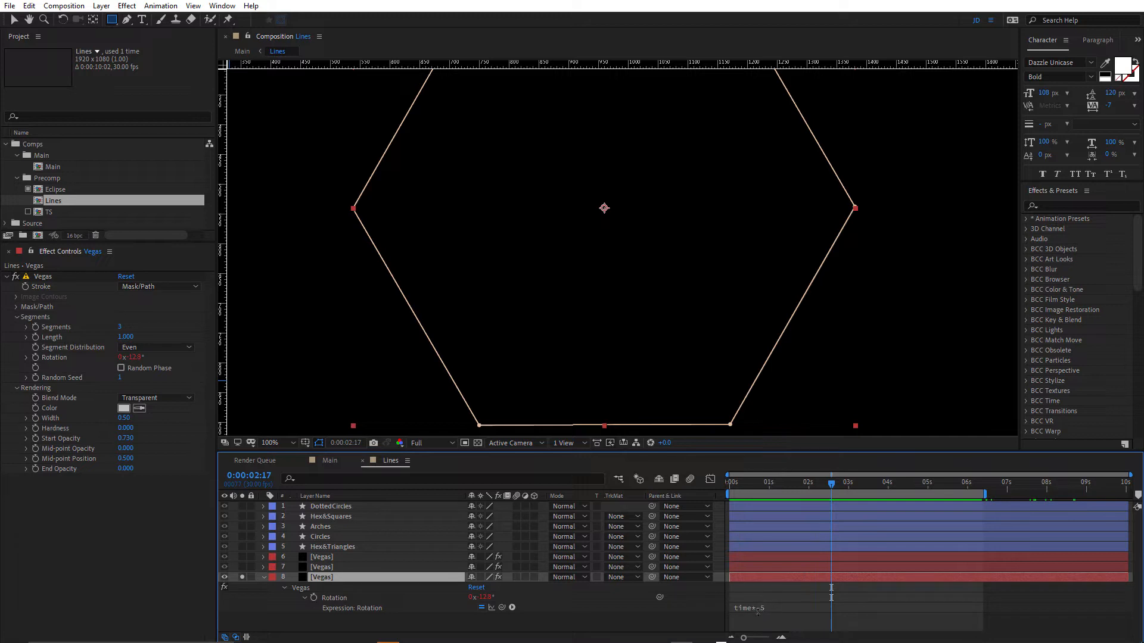
pyautogui.click(795, 617)
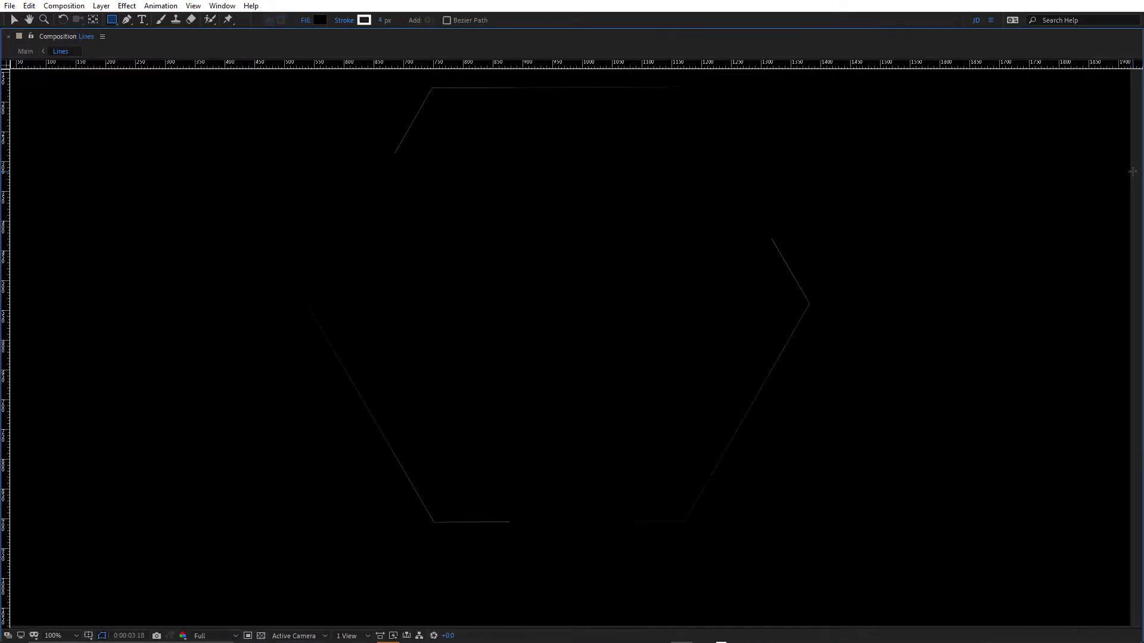
pyautogui.press('space')
pyautogui.press('`')
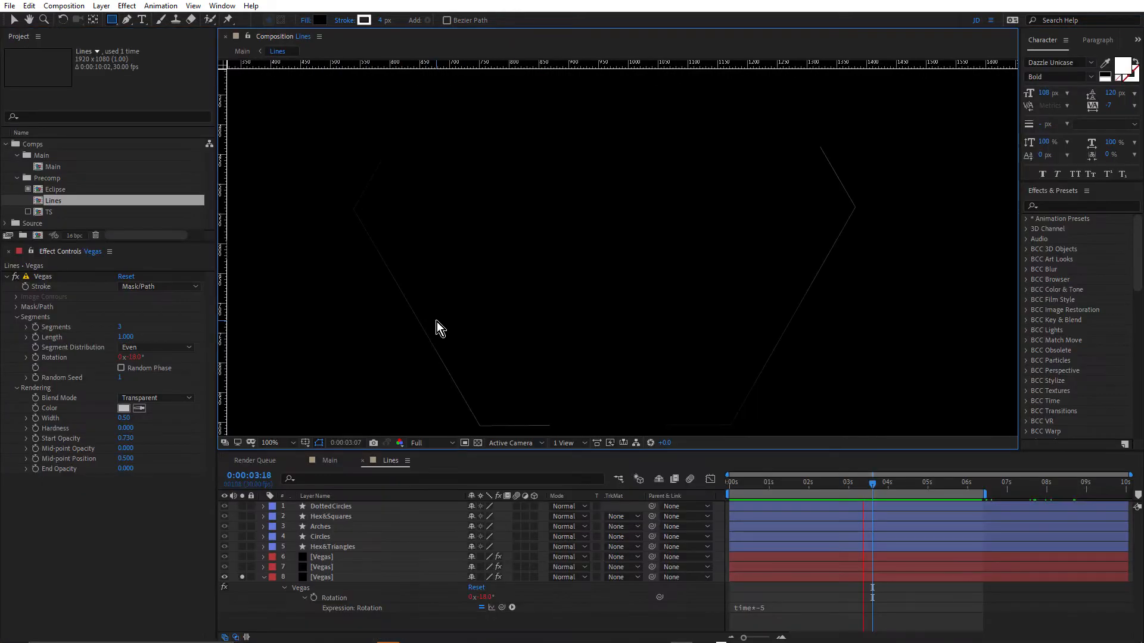
# - Solo all three Vegas layers in the Lines composition
pyautogui.click(322, 567)
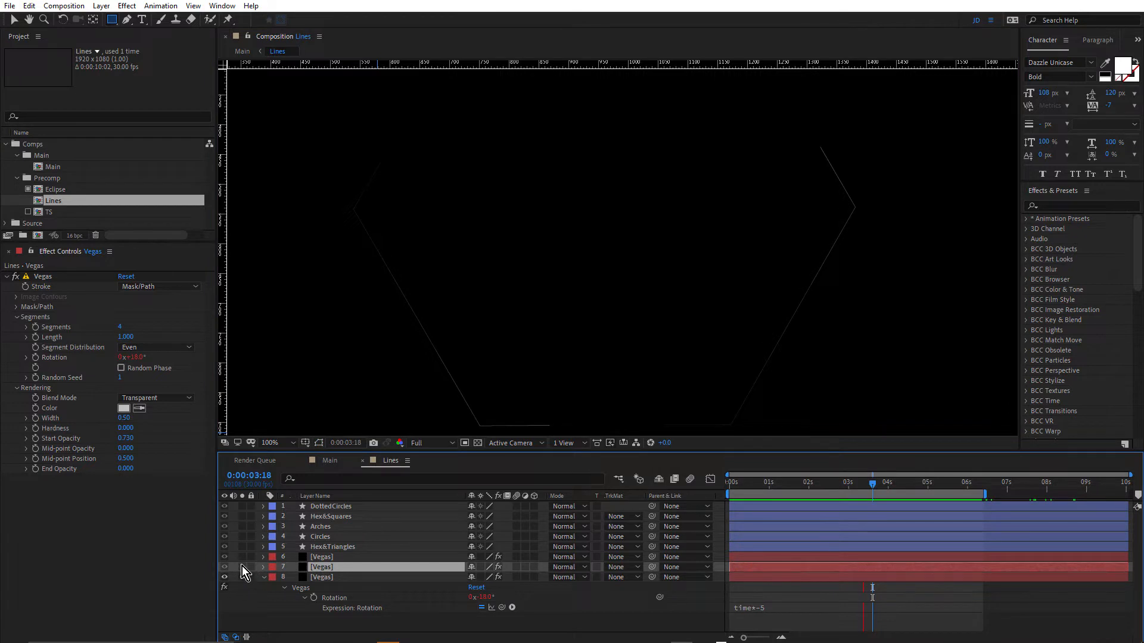
pyautogui.press('space')
pyautogui.moveTo(241, 557); pyautogui.dragTo(242, 577)
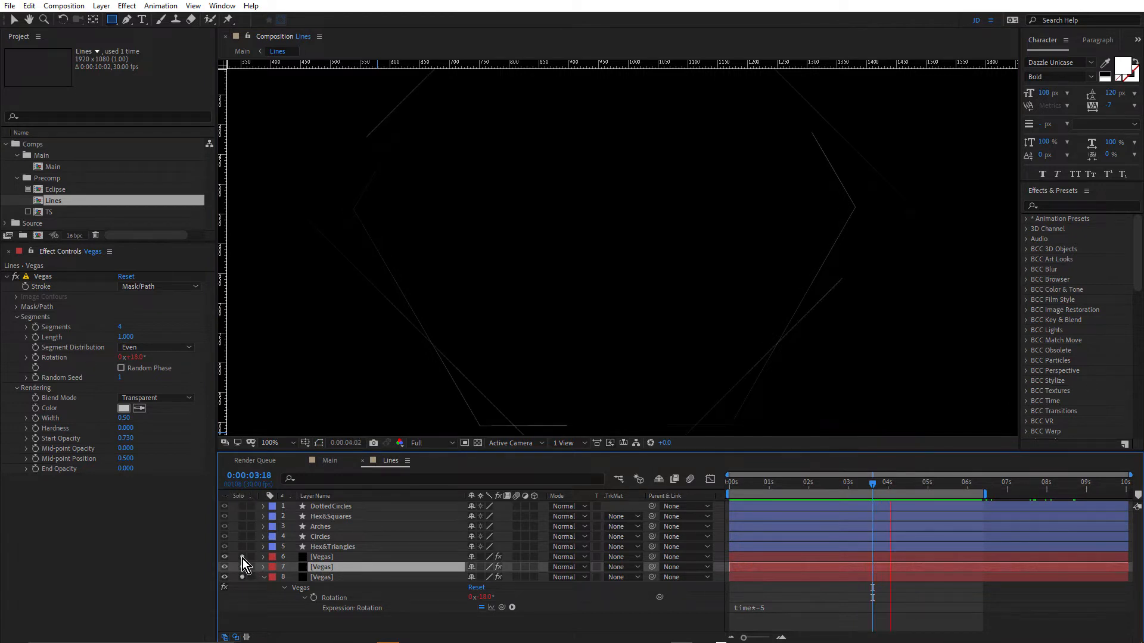
# - Review the combined Vegas line animation by scrubbing the time, with the first and the last Vegas layer selected in turn
pyautogui.click(328, 559)
pyautogui.scroll(-2, 514, 280)
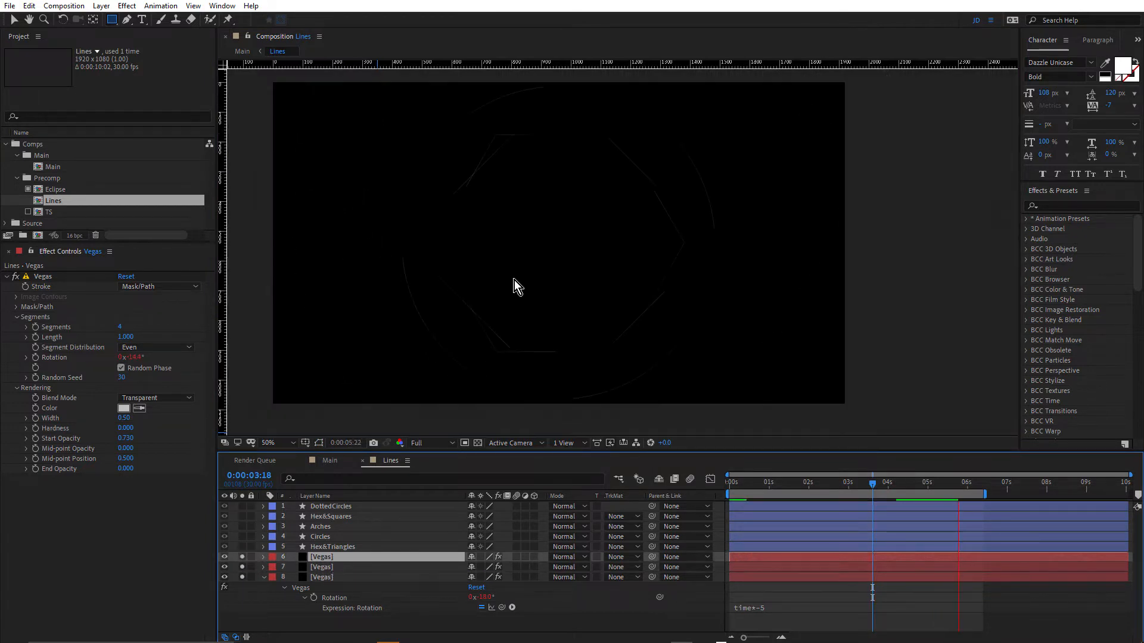
pyautogui.scroll(2, 573, 290)
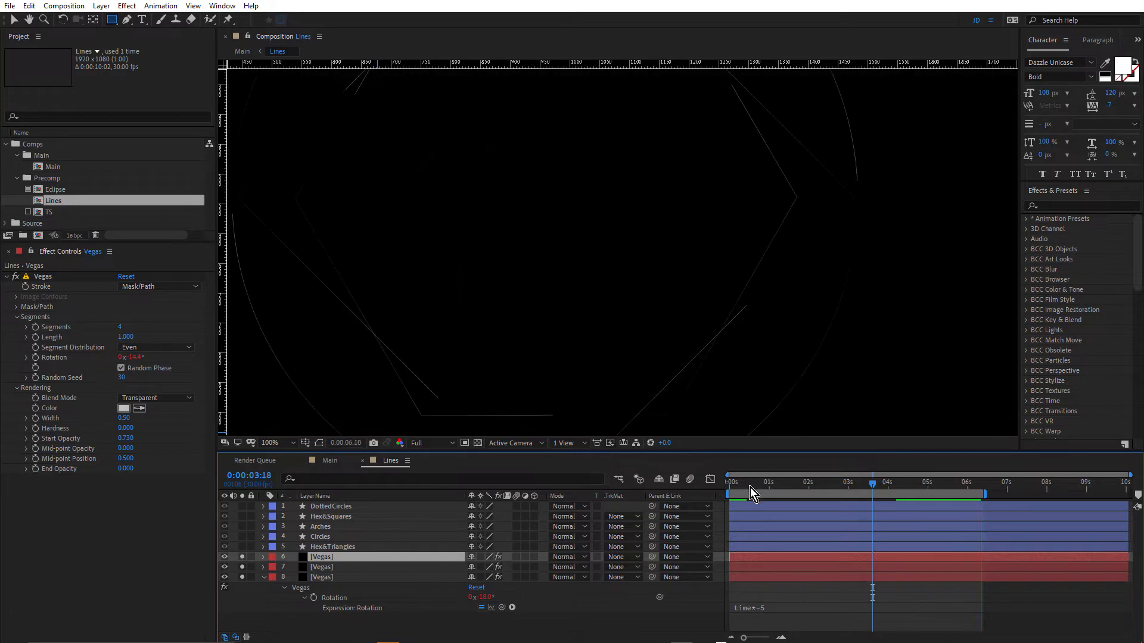
pyautogui.moveTo(749, 487); pyautogui.dragTo(835, 506)
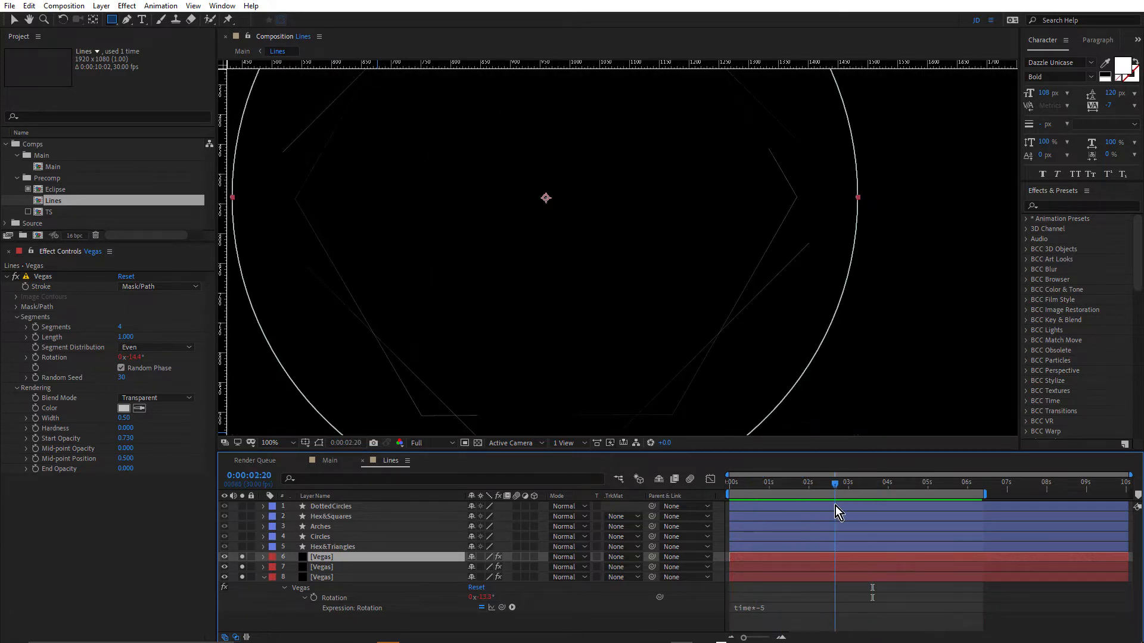
pyautogui.click(315, 578)
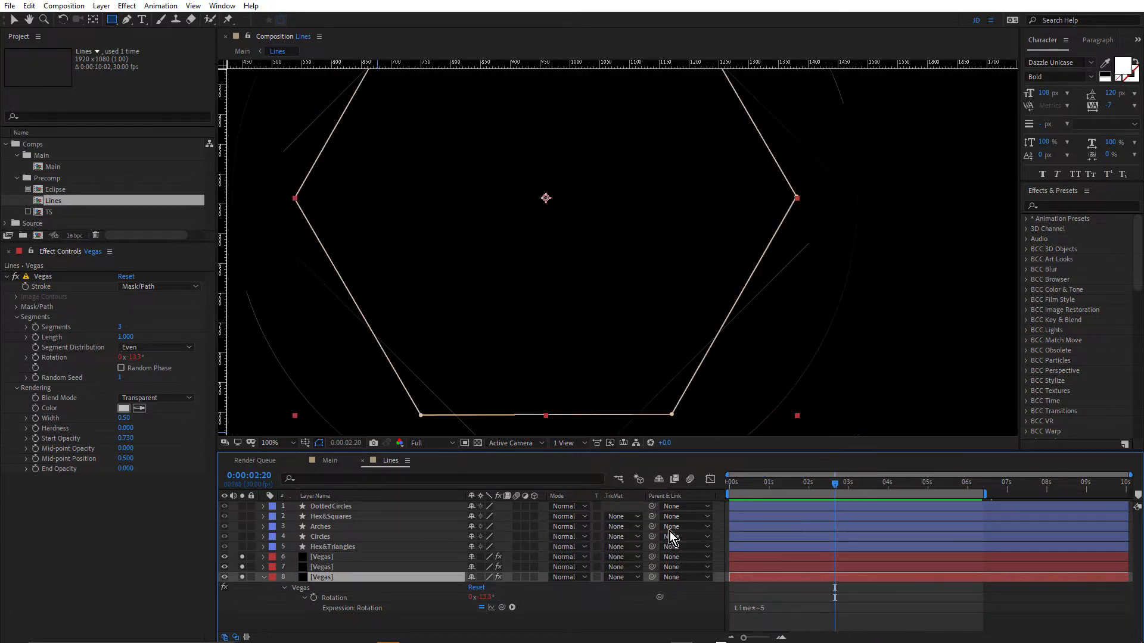
pyautogui.moveTo(746, 485)
pyautogui.mouseDown()
pyautogui.moveTo(866, 492)
pyautogui.moveTo(753, 492)
pyautogui.mouseUp()
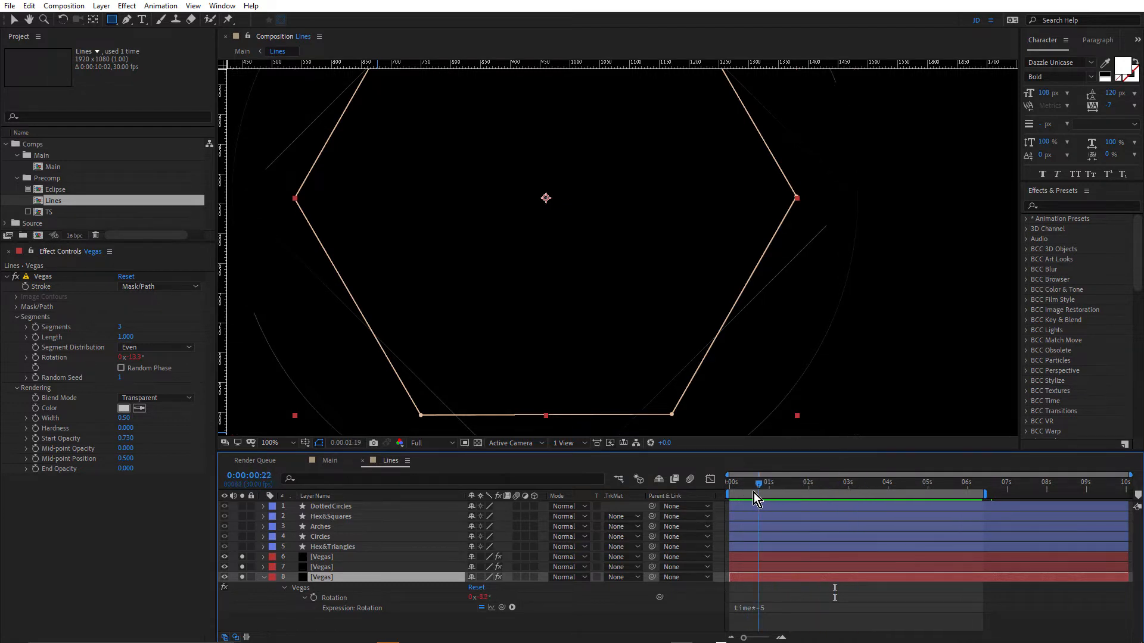
# - Hide the mask path outlines and scrub the Vegas animation to 0:00:04:12
pyautogui.click(319, 444)
pyautogui.press('h')
pyautogui.moveTo(689, 342); pyautogui.dragTo(705, 282)
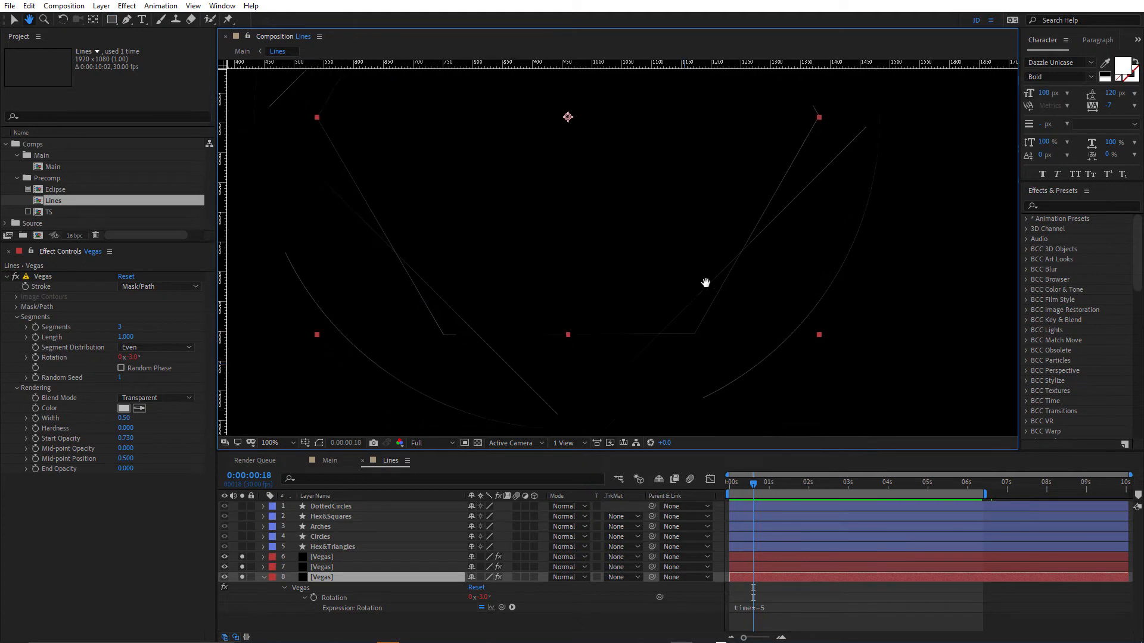
pyautogui.moveTo(750, 486); pyautogui.dragTo(904, 537)
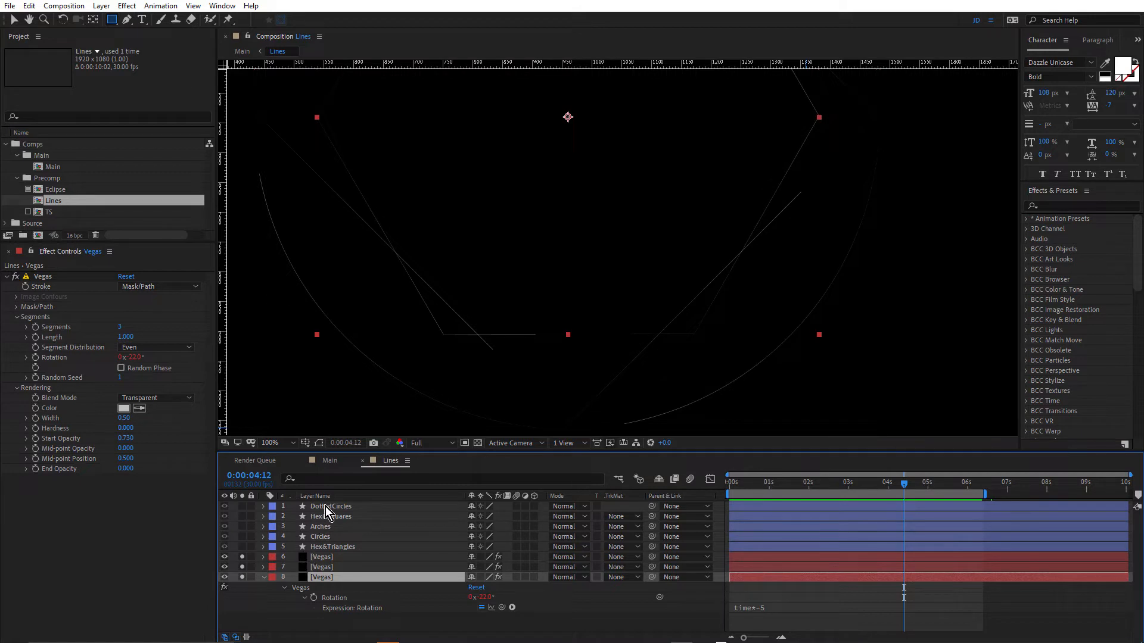
# - Solo only the Hex&Triangles shape layer, select it, and show its path outlines in the composition view
pyautogui.keyDown('alt'); pyautogui.click(242, 547); pyautogui.keyUp('alt')
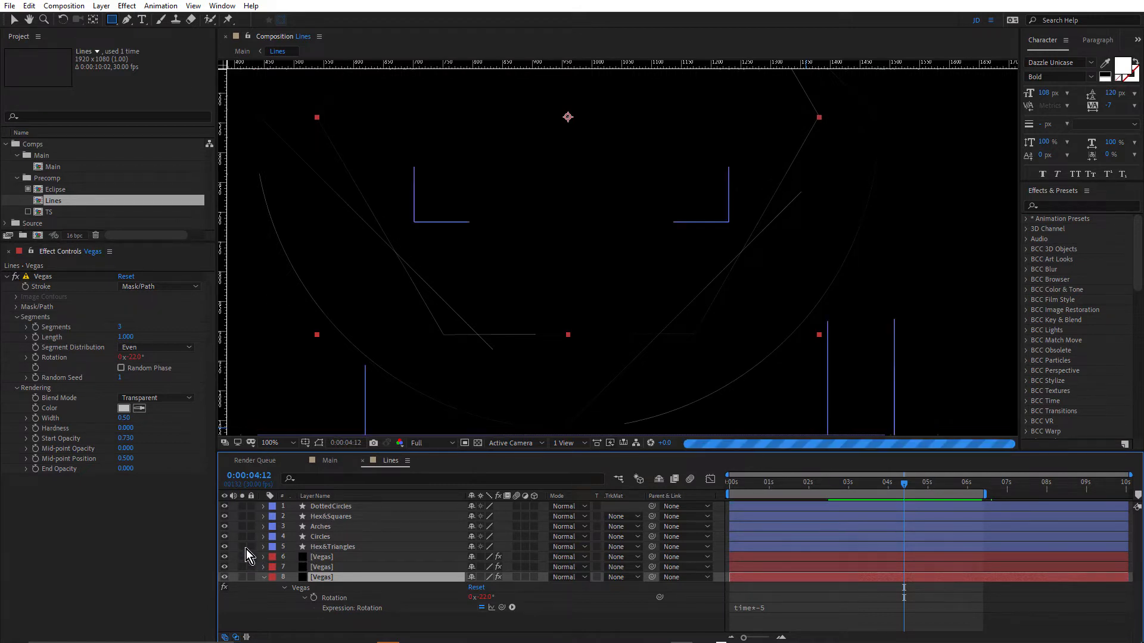
pyautogui.click(355, 547)
pyautogui.scroll(-2, 604, 235)
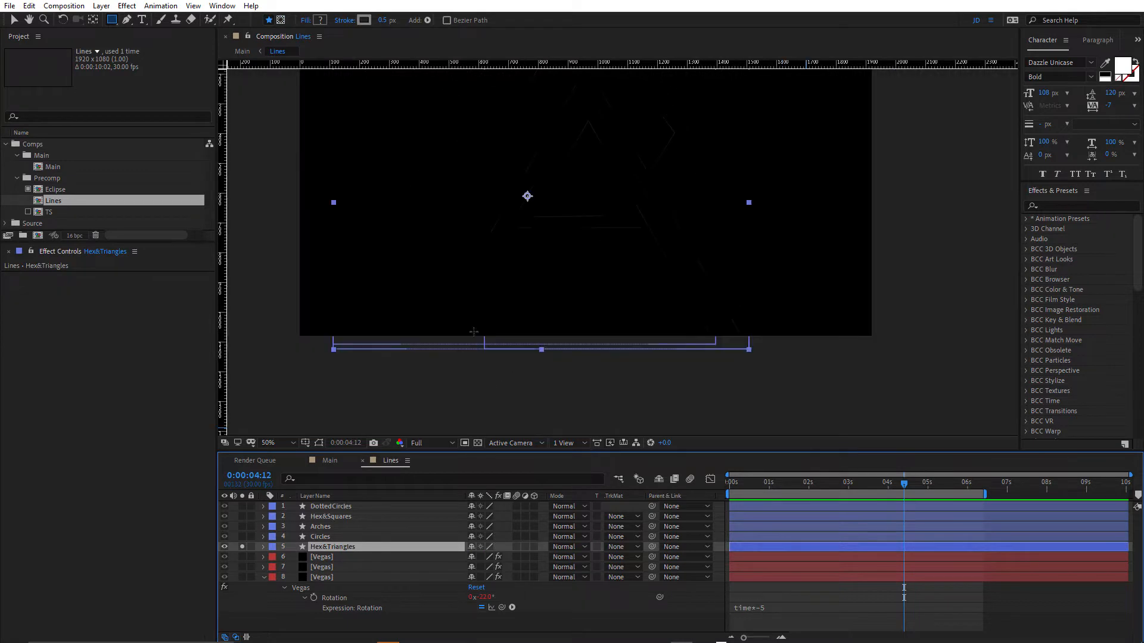
pyautogui.click(319, 444)
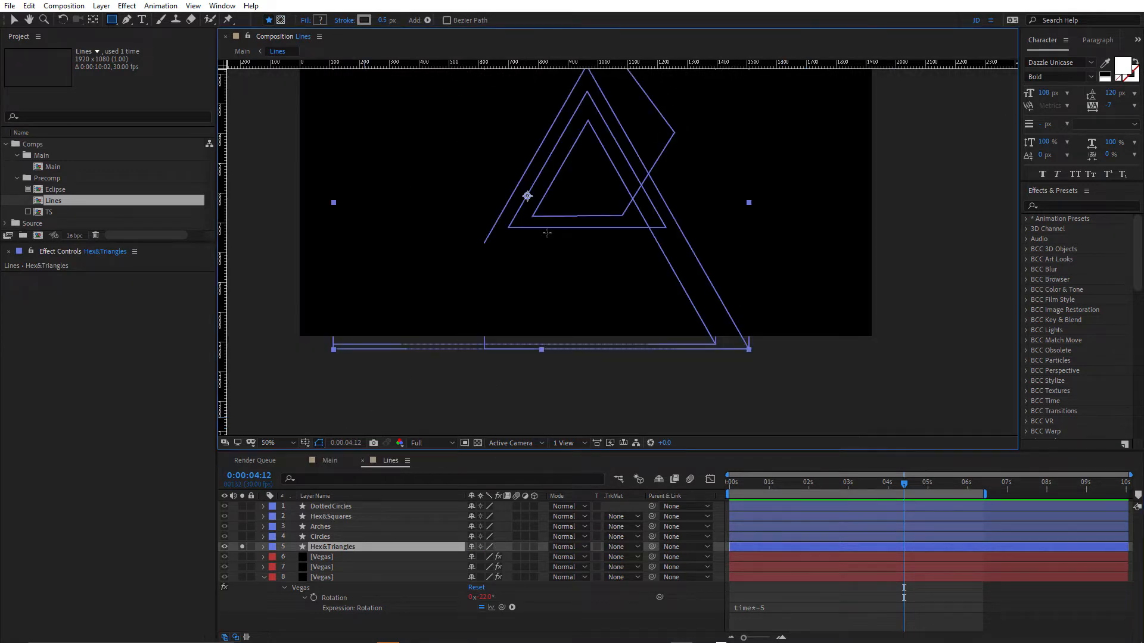
pyautogui.press('h')
pyautogui.moveTo(614, 249); pyautogui.dragTo(618, 275)
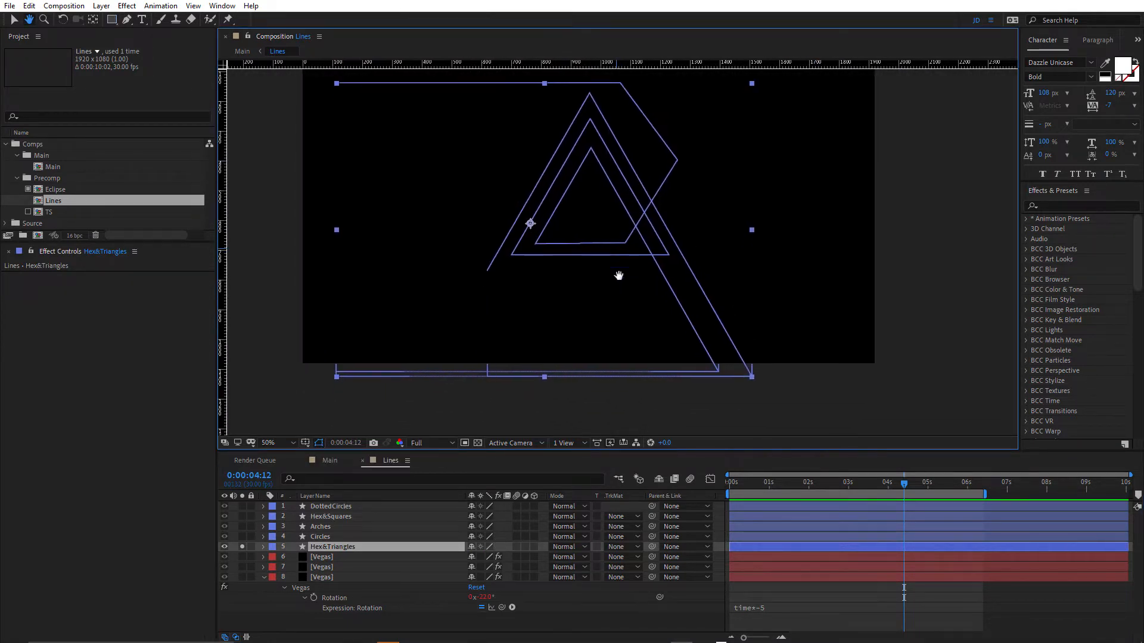
pyautogui.press('q')
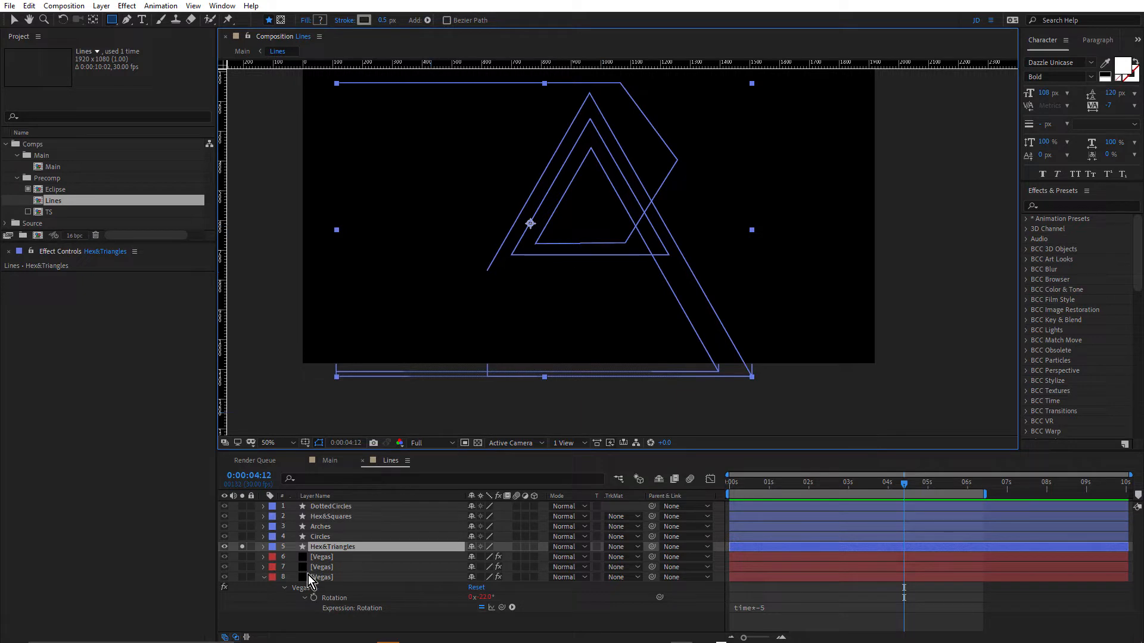
# - Expand the Hex&Triangles contents to their top-level groups, hide GROUP A, and deselect the layer
pyautogui.click(263, 546)
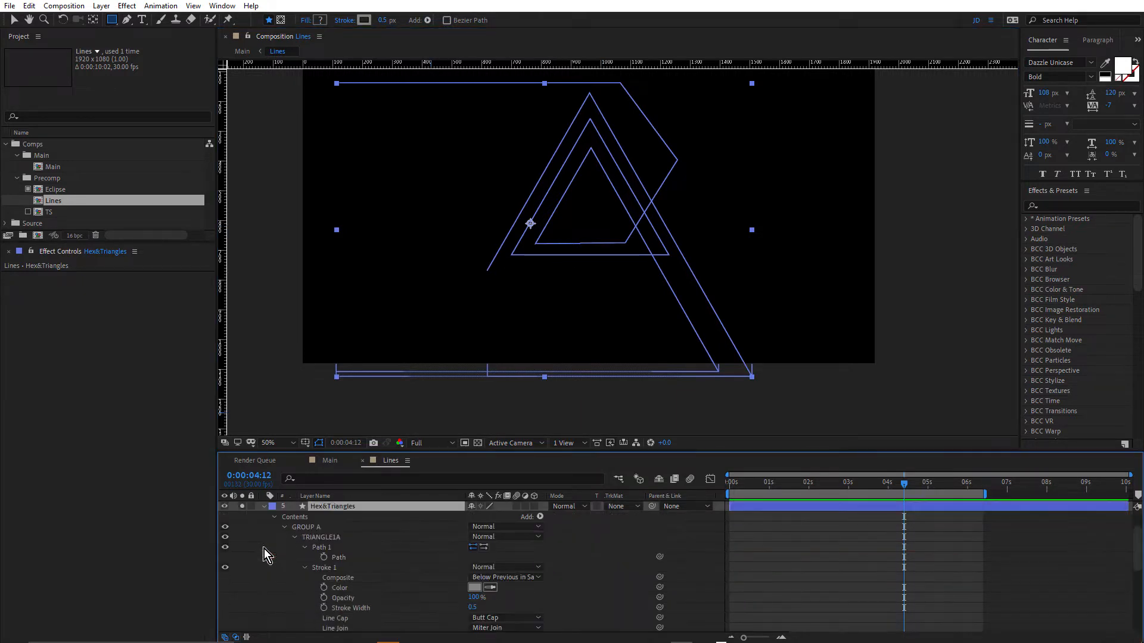
pyautogui.click(274, 518)
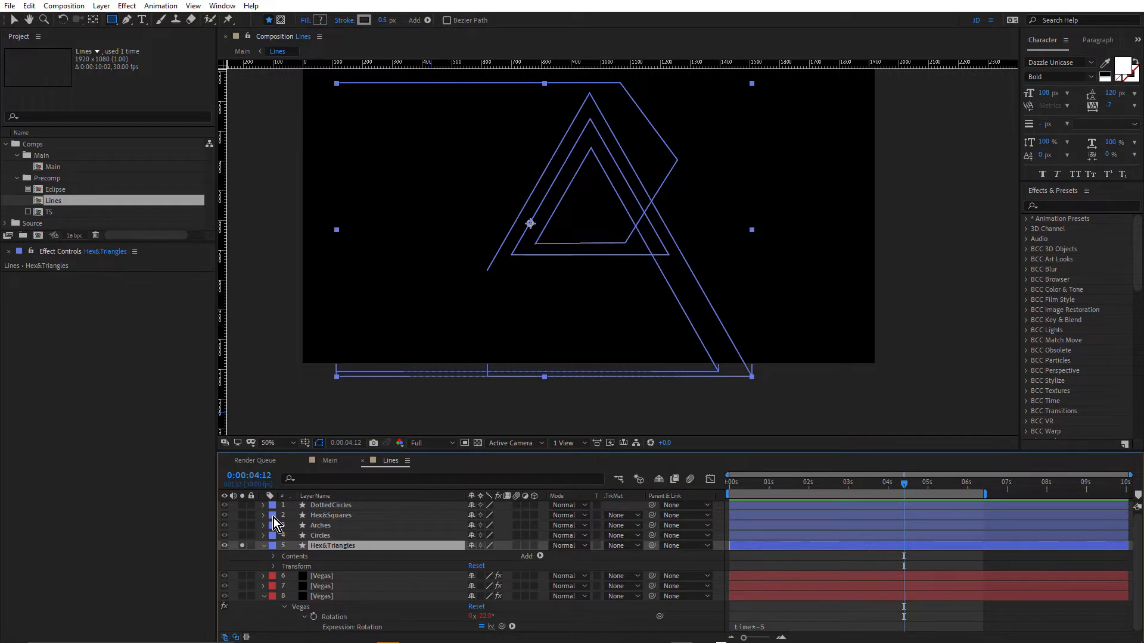
pyautogui.click(274, 558)
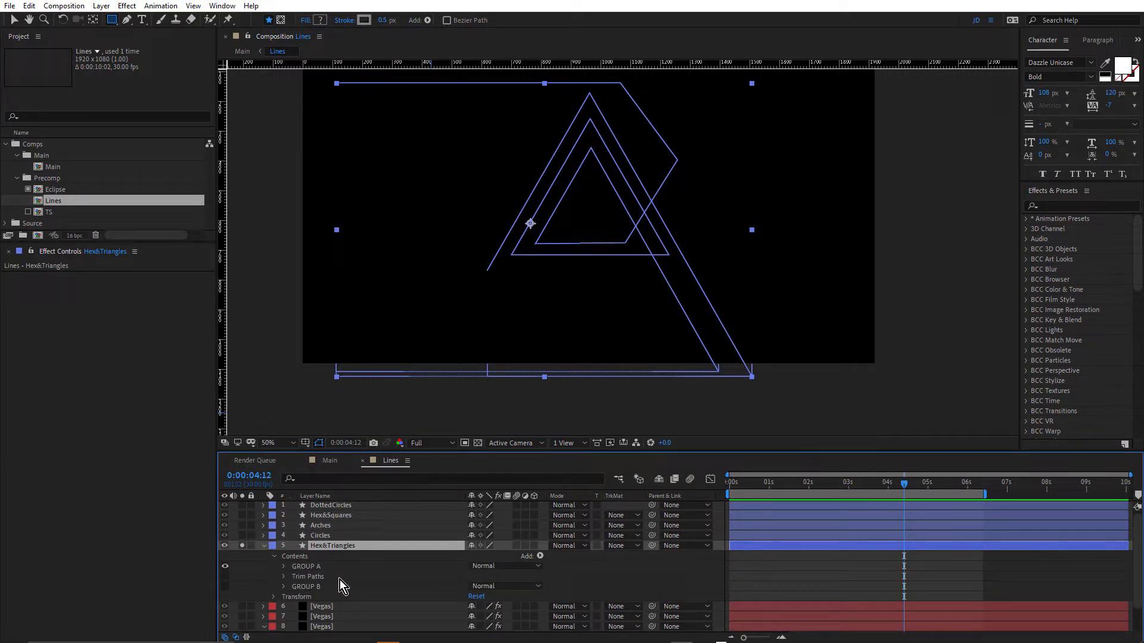
pyautogui.press('space')
pyautogui.moveTo(335, 581); pyautogui.dragTo(340, 544)
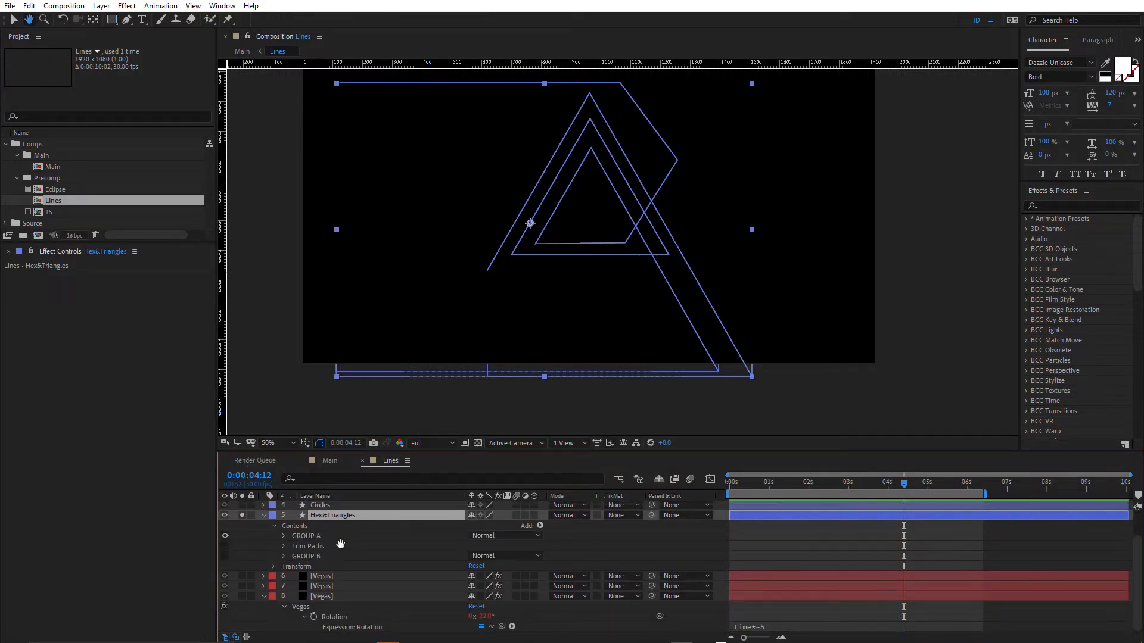
pyautogui.click(225, 537)
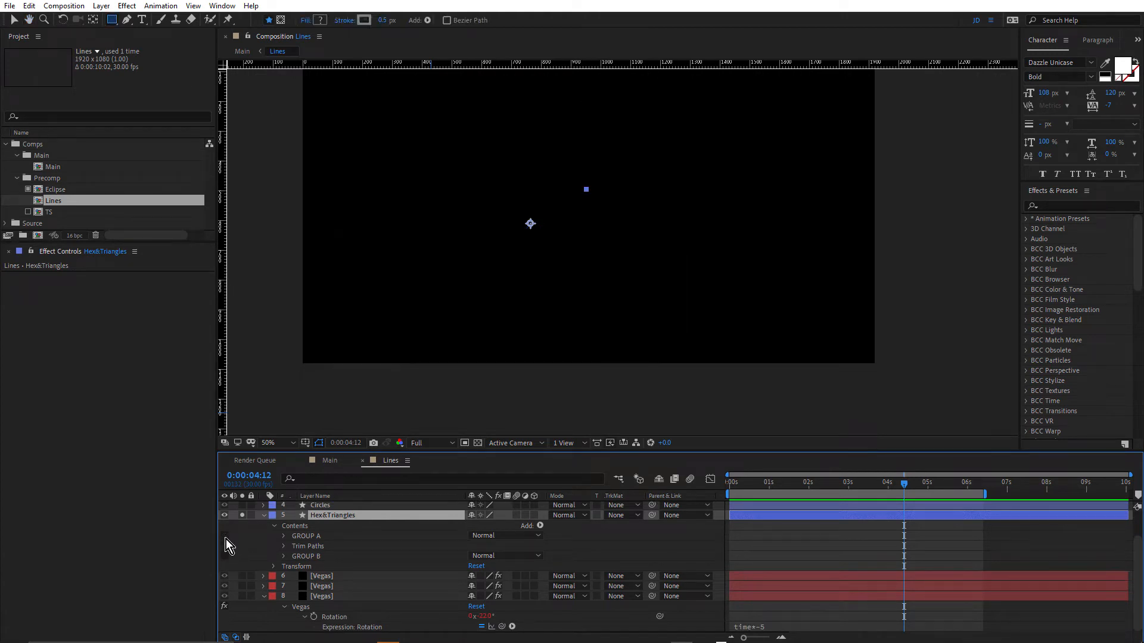
pyautogui.click(747, 611)
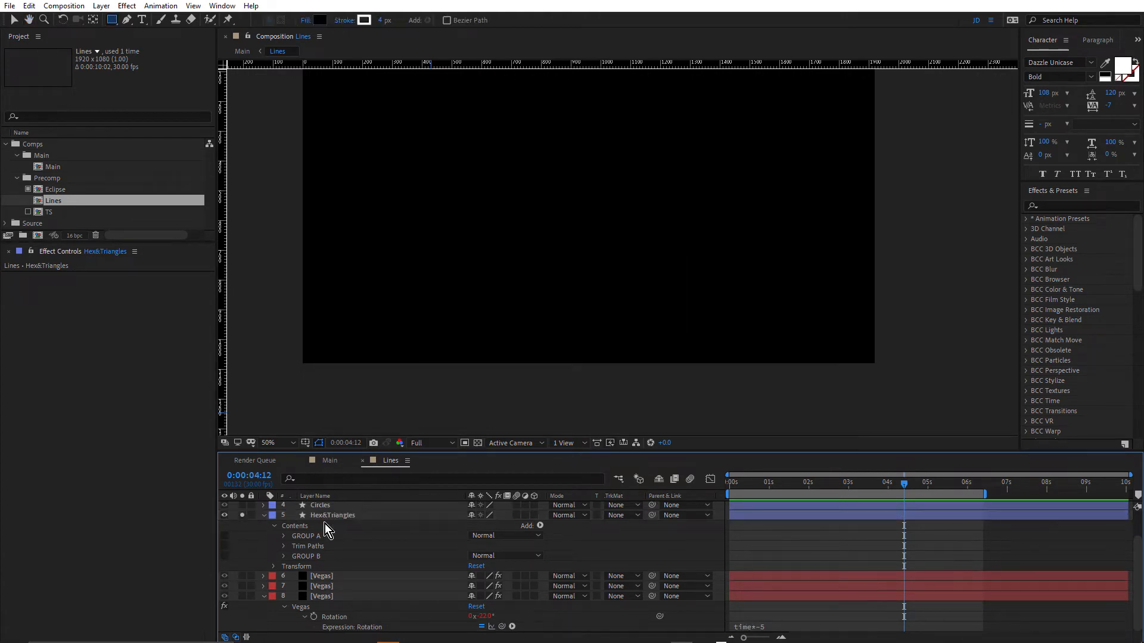
# - Look over the items that can be added to GROUP A, and expand the group to list its shapes
pyautogui.click(305, 537)
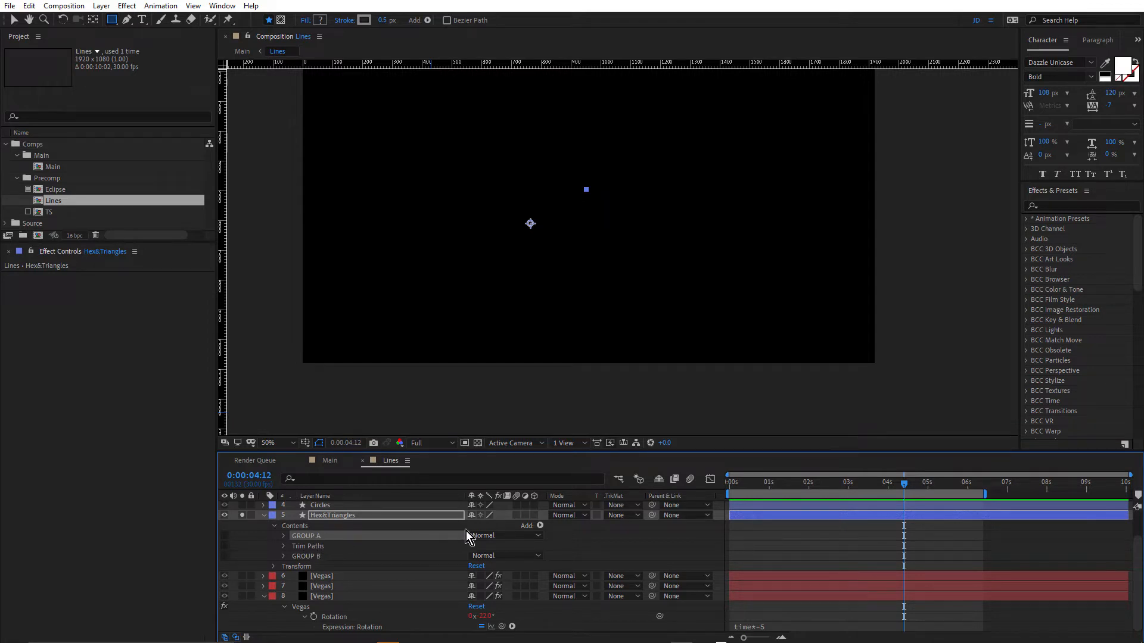
pyautogui.click(540, 526)
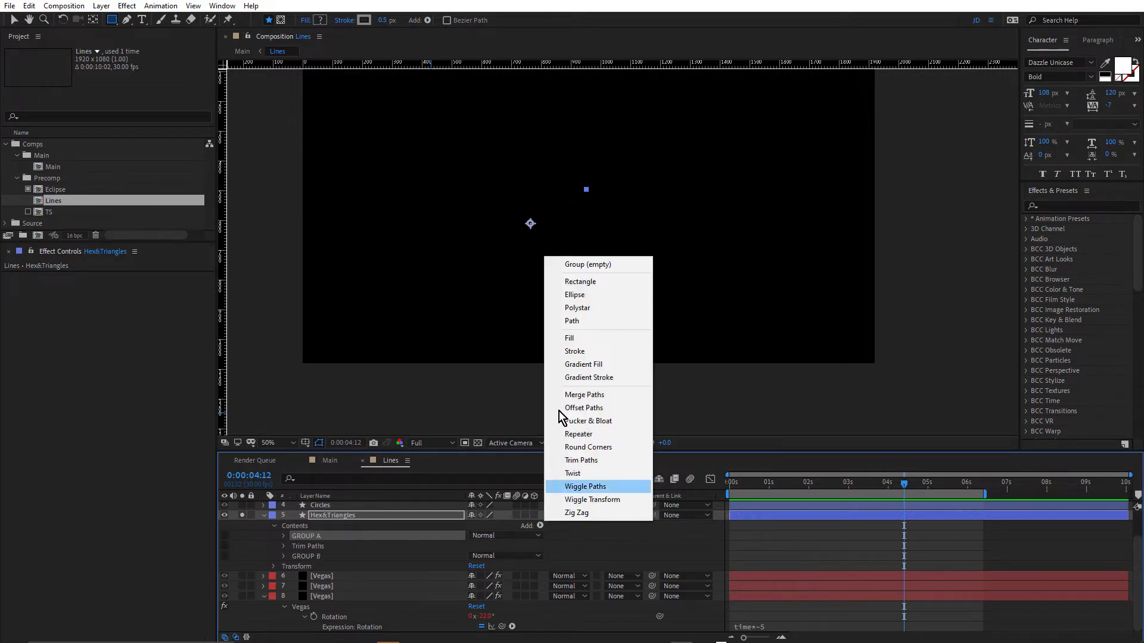
pyautogui.click(305, 535)
pyautogui.click(284, 535)
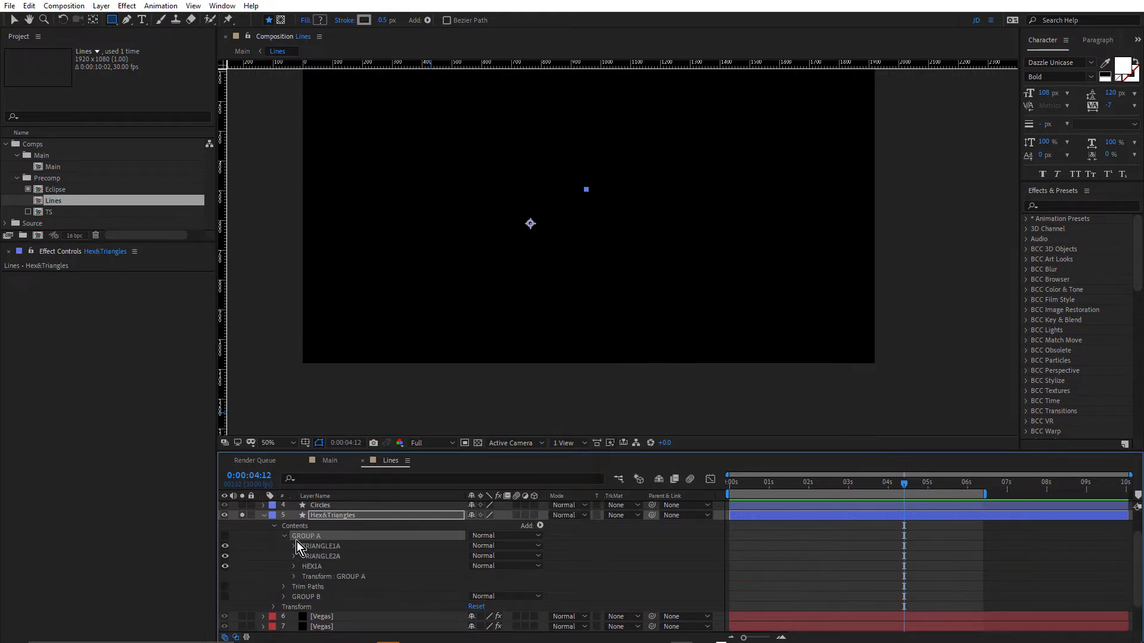
# - Show GROUP A and select its TRIANGLE1A, TRIANGLE2A and HEX1A shapes one after another
pyautogui.click(317, 546)
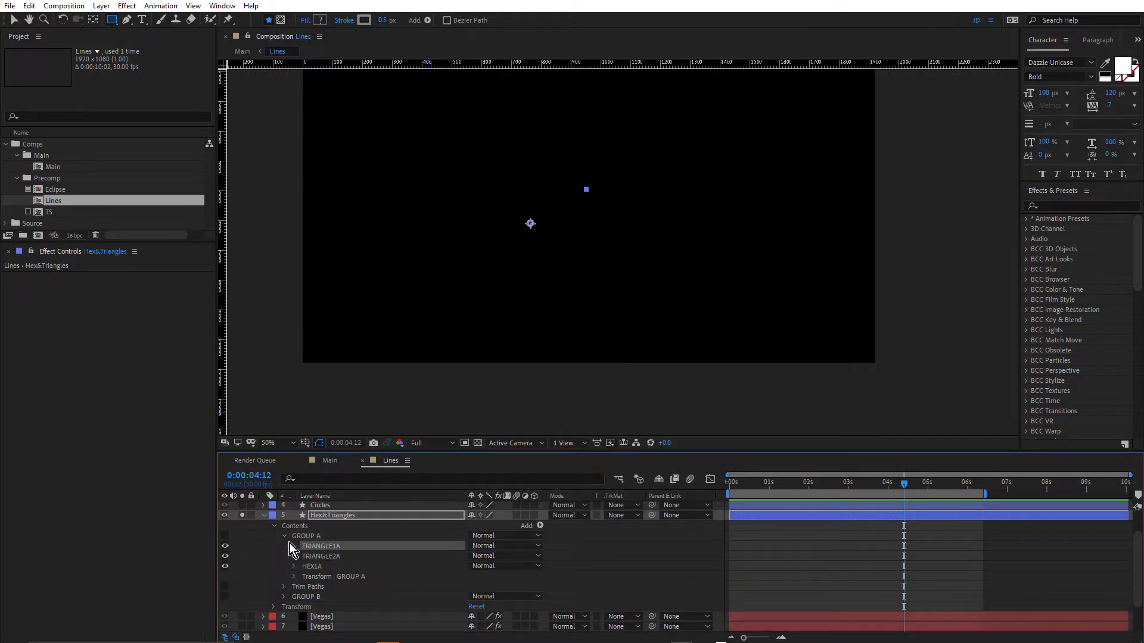
pyautogui.click(225, 536)
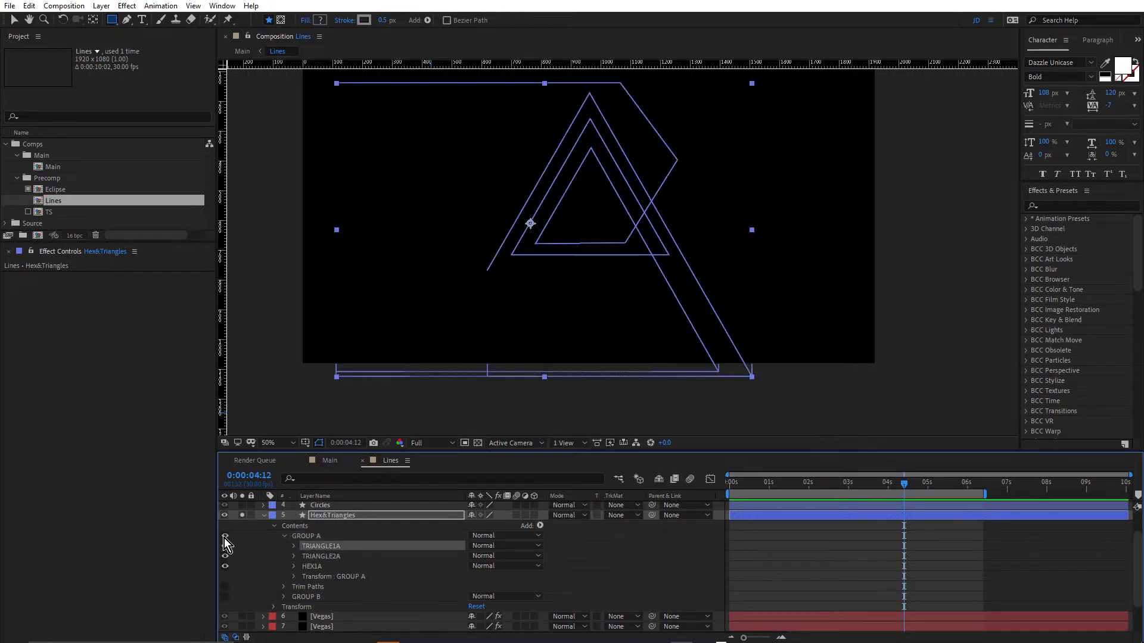
pyautogui.click(323, 556)
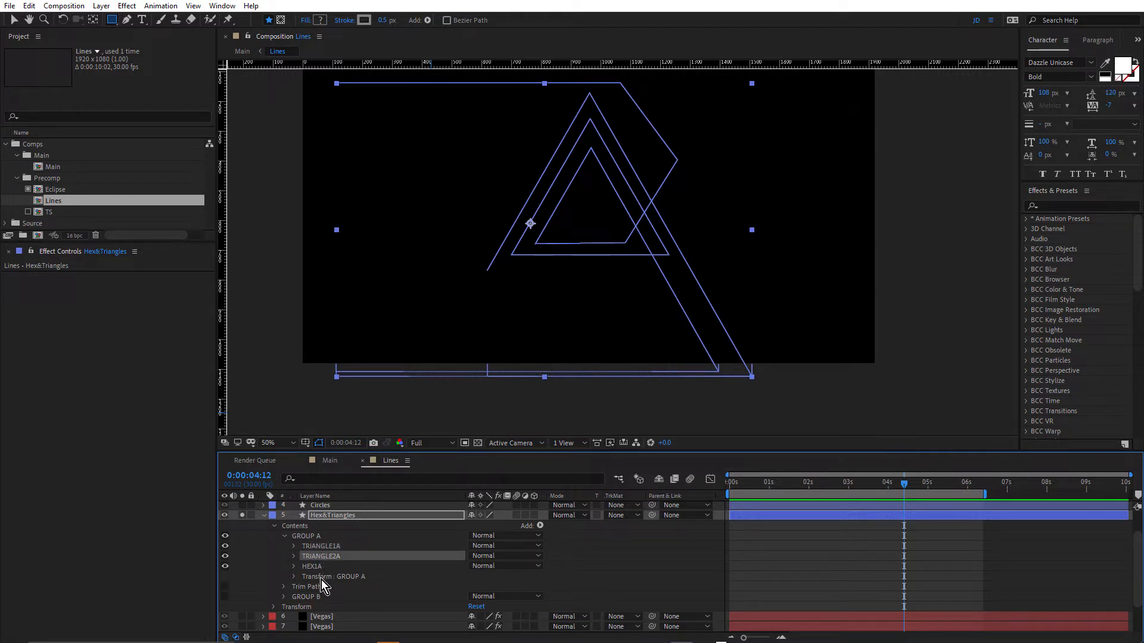
pyautogui.click(314, 569)
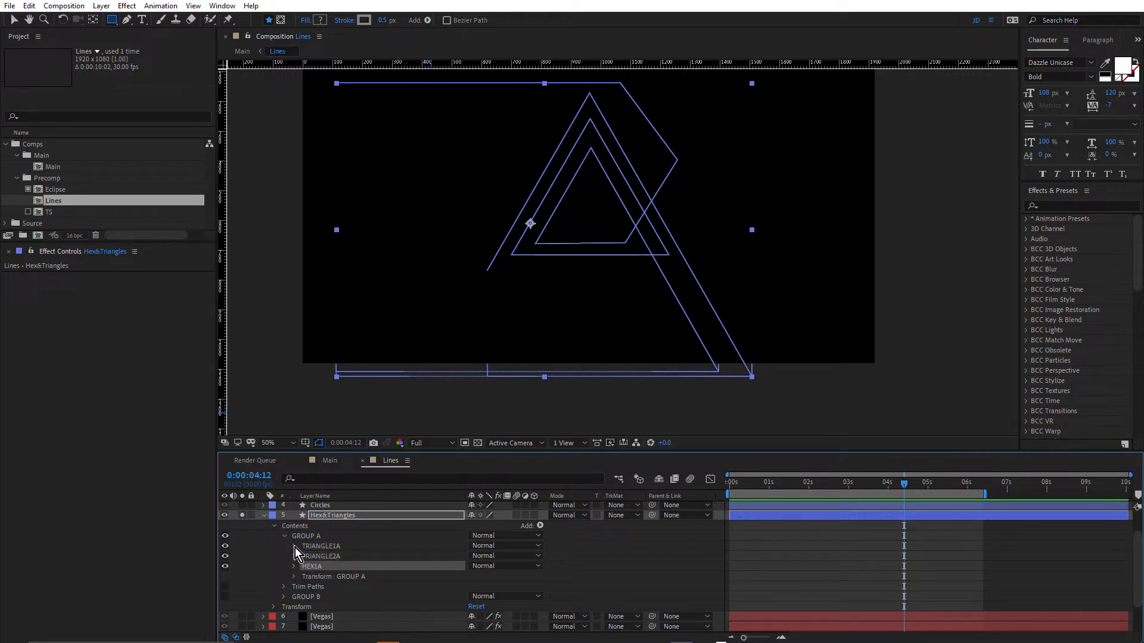
# - Expand TRIANGLE1A to select its Path 1, and list the Stroke 1 properties with the layer deselected
pyautogui.click(294, 547)
pyautogui.click(320, 557)
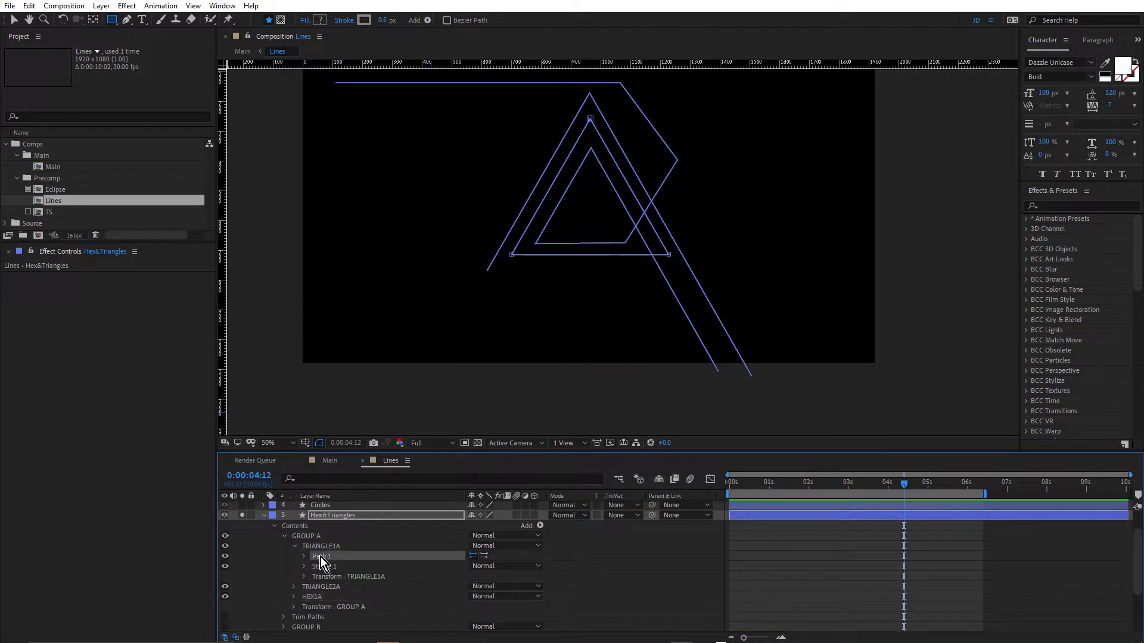
pyautogui.press('space')
pyautogui.moveTo(356, 574); pyautogui.dragTo(358, 534)
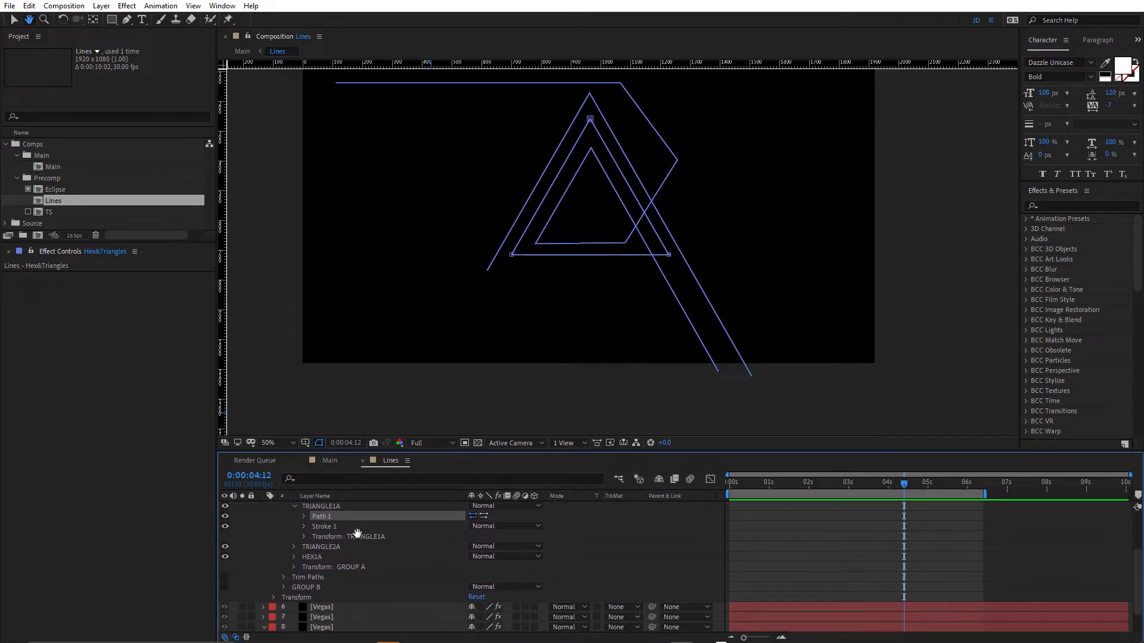
pyautogui.click(305, 527)
pyautogui.click(774, 534)
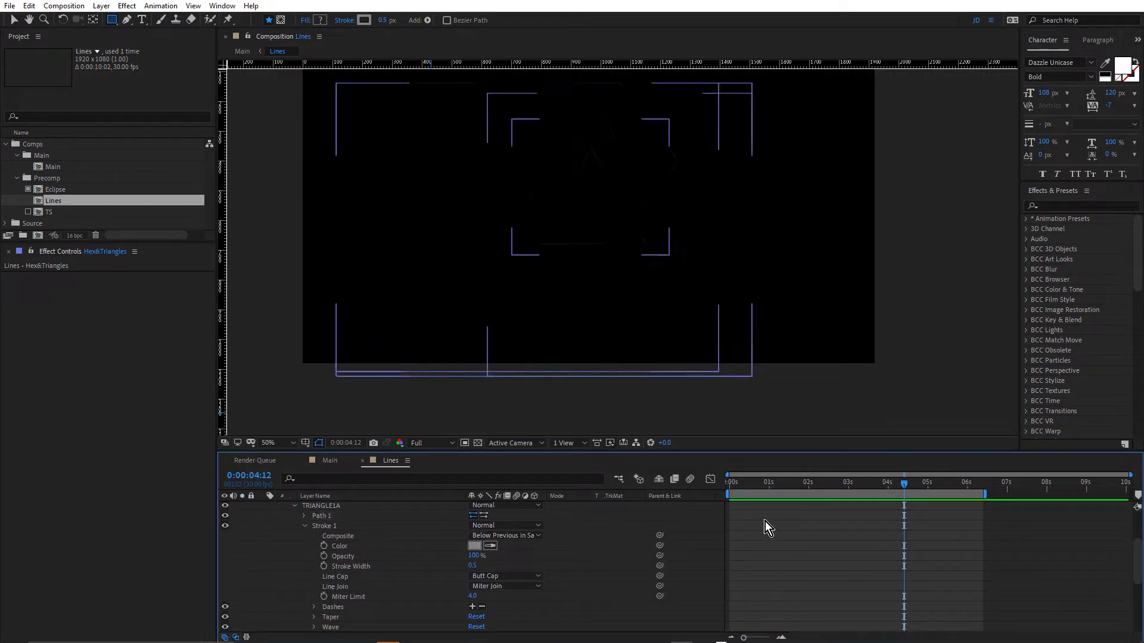
pyautogui.scroll(2, 621, 228)
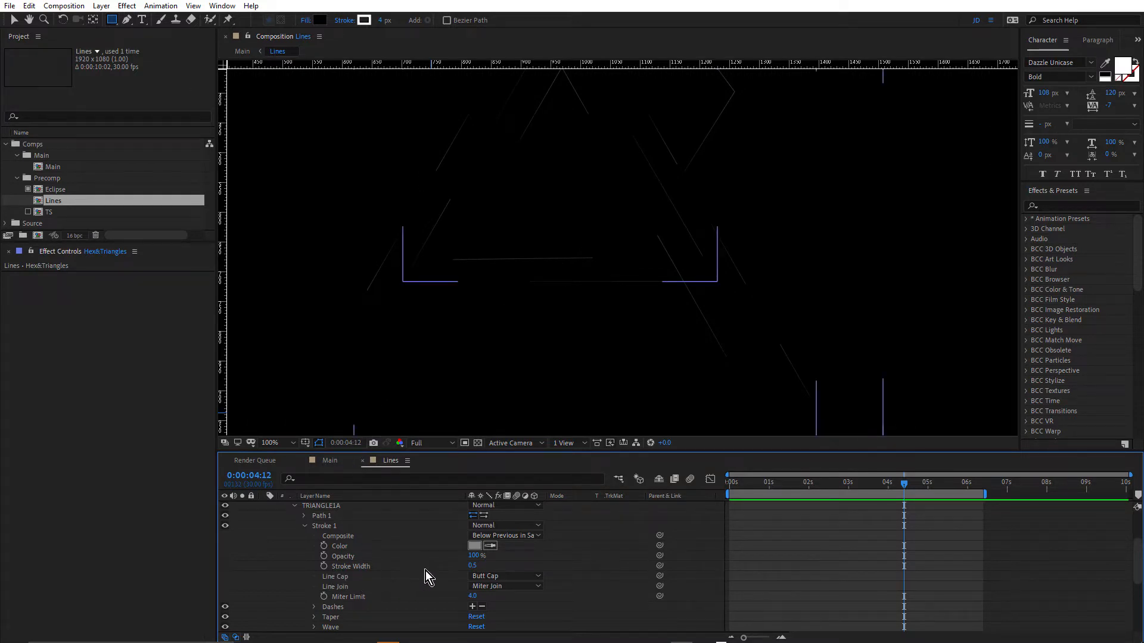
# - Expand the Dashes settings of TRIANGLE1A's stroke, and disable both Dashes and Wave
pyautogui.click(313, 609)
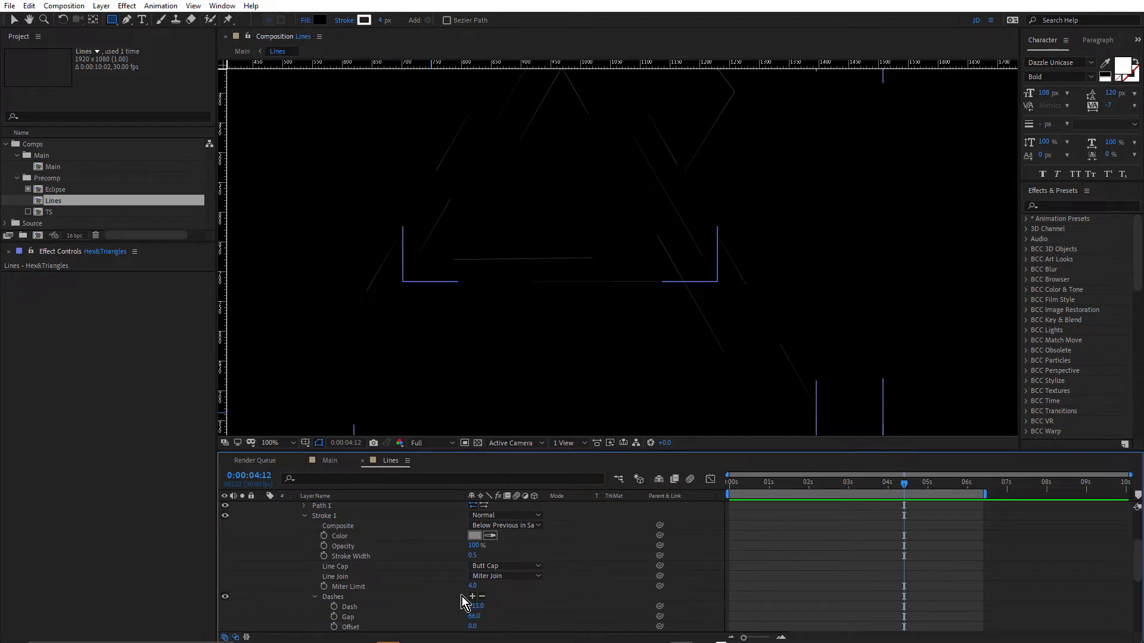
pyautogui.scroll(-1, 464, 590)
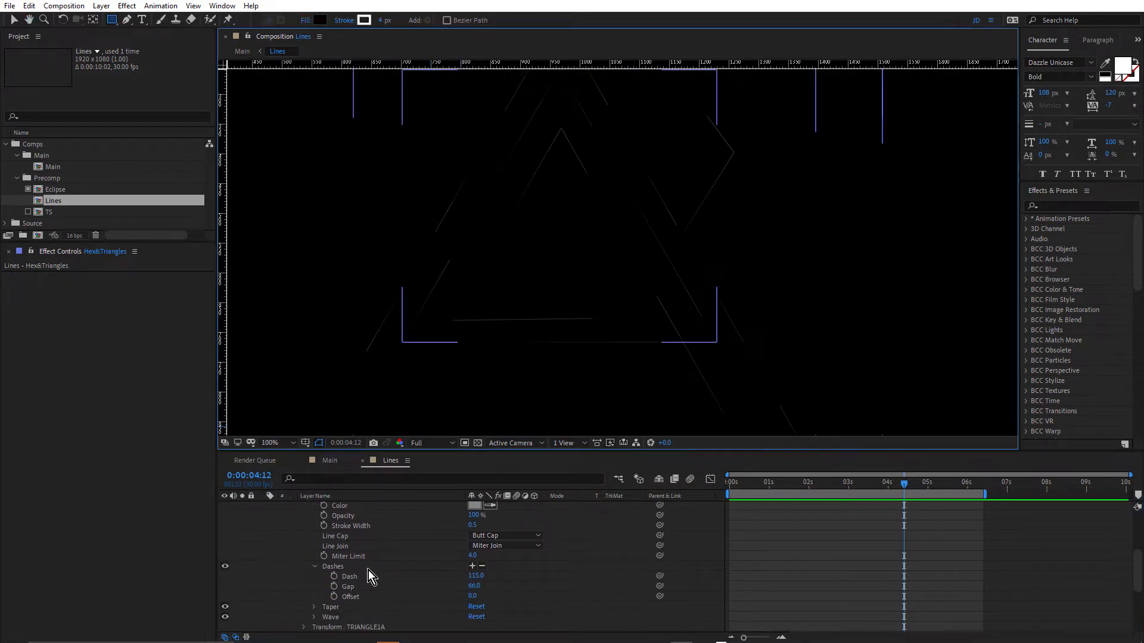
pyautogui.click(225, 567)
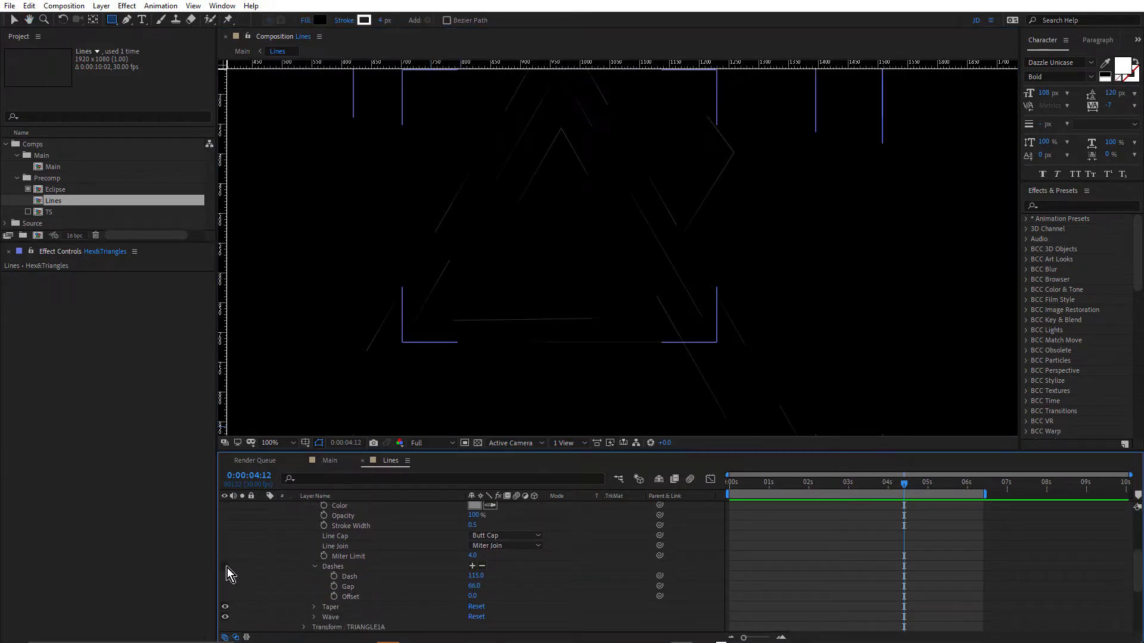
pyautogui.click(226, 617)
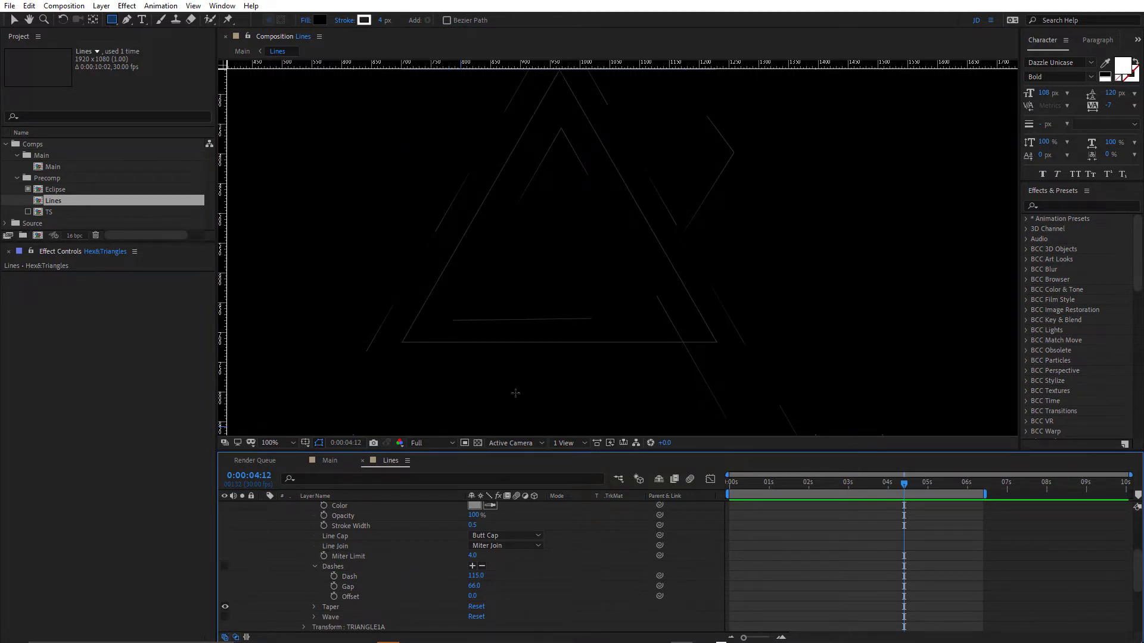
# - Hide TRIANGLE2A and HEX1A in GROUP A, and re-enable Dashes on TRIANGLE1A's stroke
pyautogui.scroll(3, 374, 563)
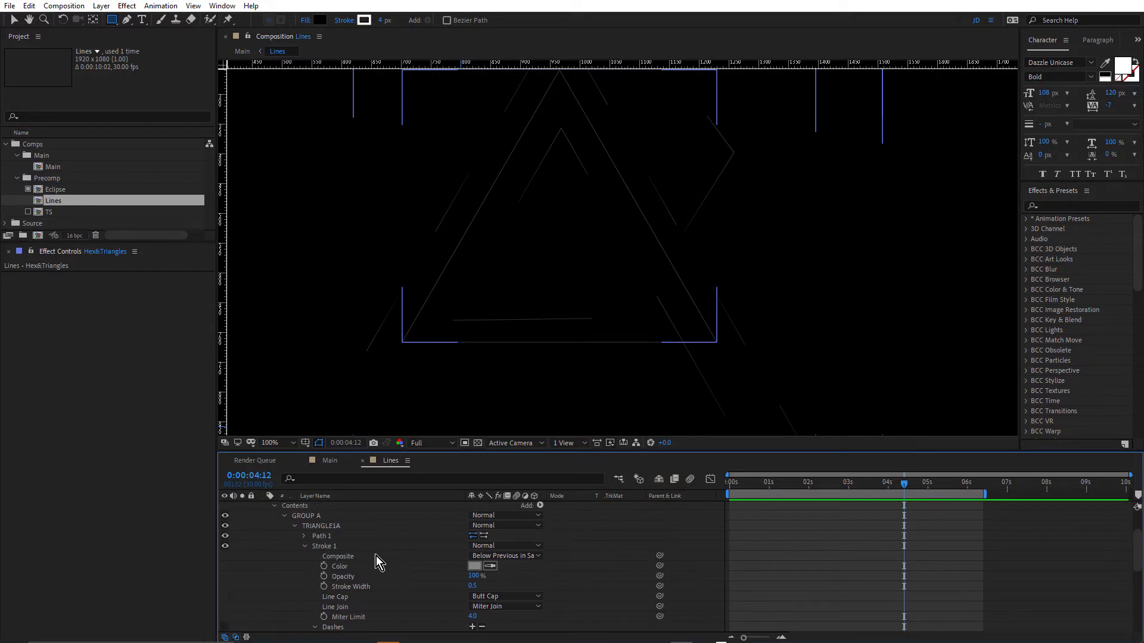
pyautogui.scroll(-3, 376, 556)
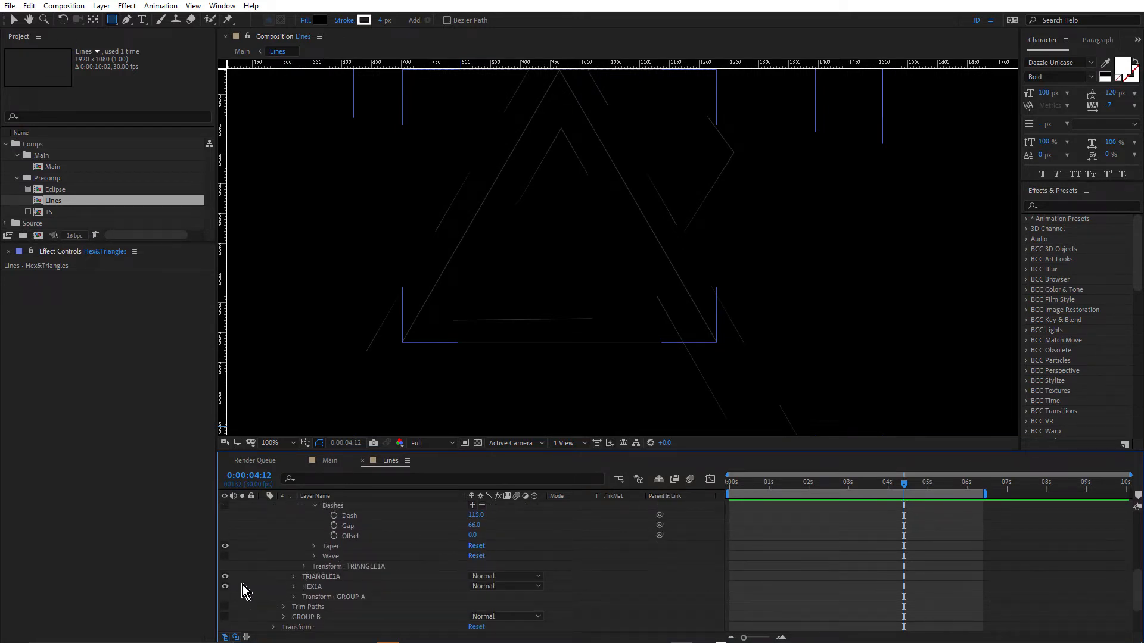
pyautogui.click(227, 586)
pyautogui.scroll(1, 365, 546)
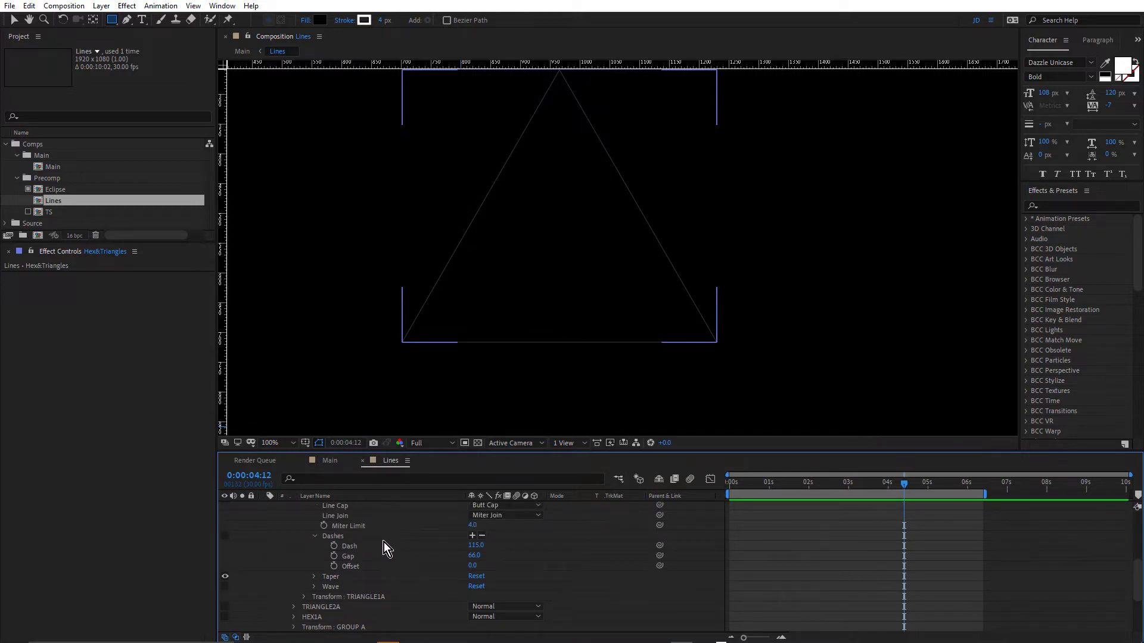
pyautogui.click(225, 536)
# - Replace the dashes on TRIANGLE1A's stroke with a dash of 99 and a widened gap, hiding the path outlines in the composition view
pyautogui.click(483, 537)
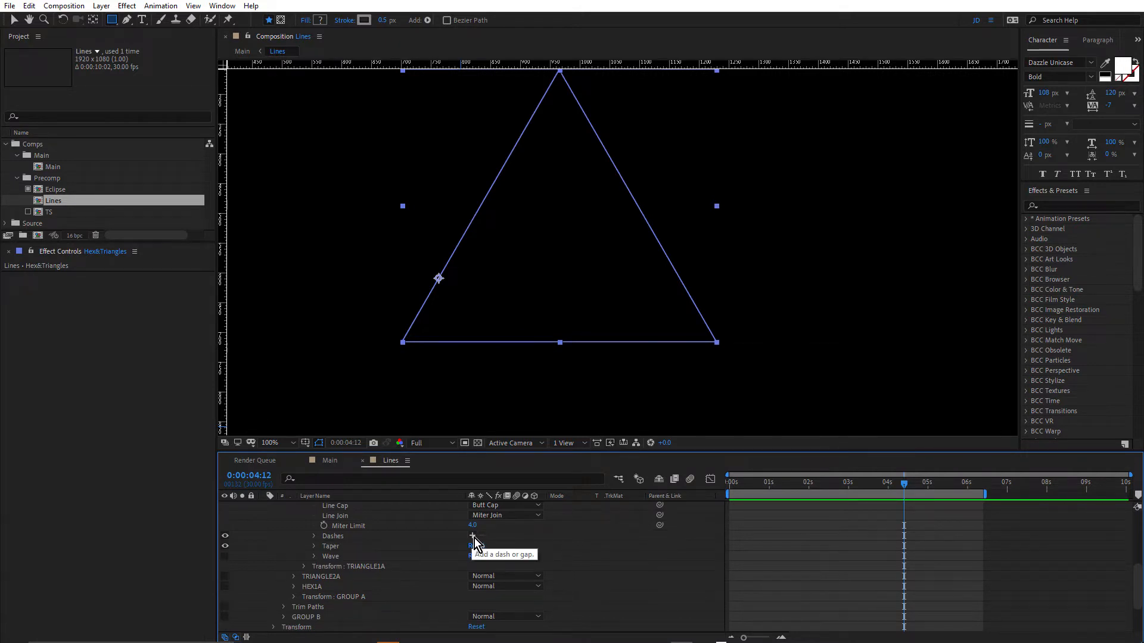
pyautogui.click(474, 537)
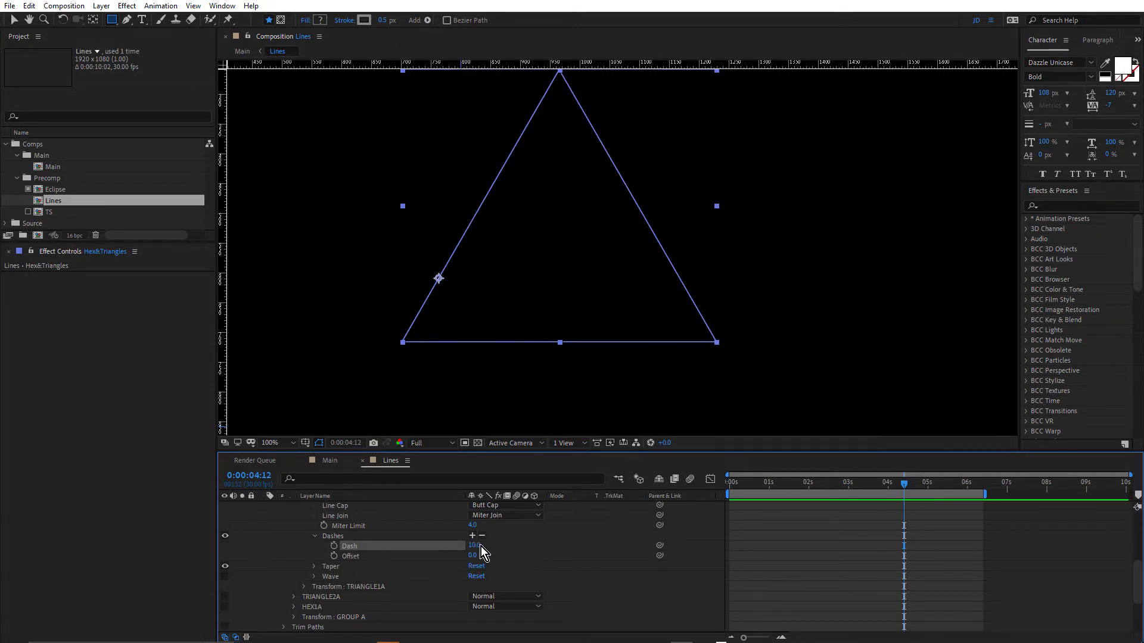
pyautogui.moveTo(475, 547); pyautogui.dragTo(524, 545)
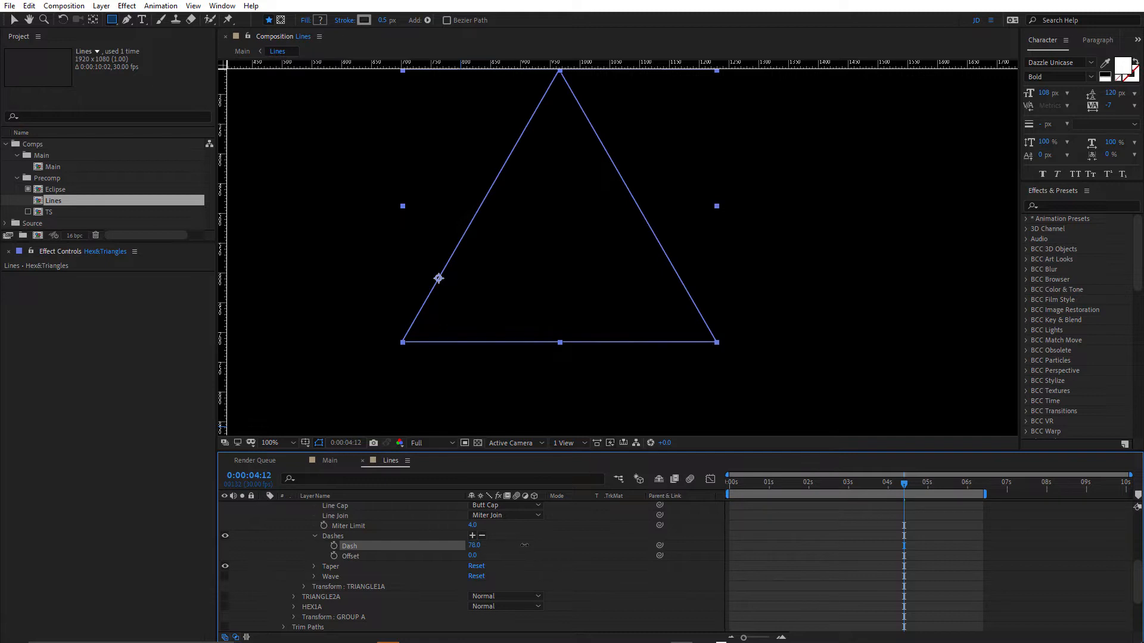
pyautogui.click(320, 445)
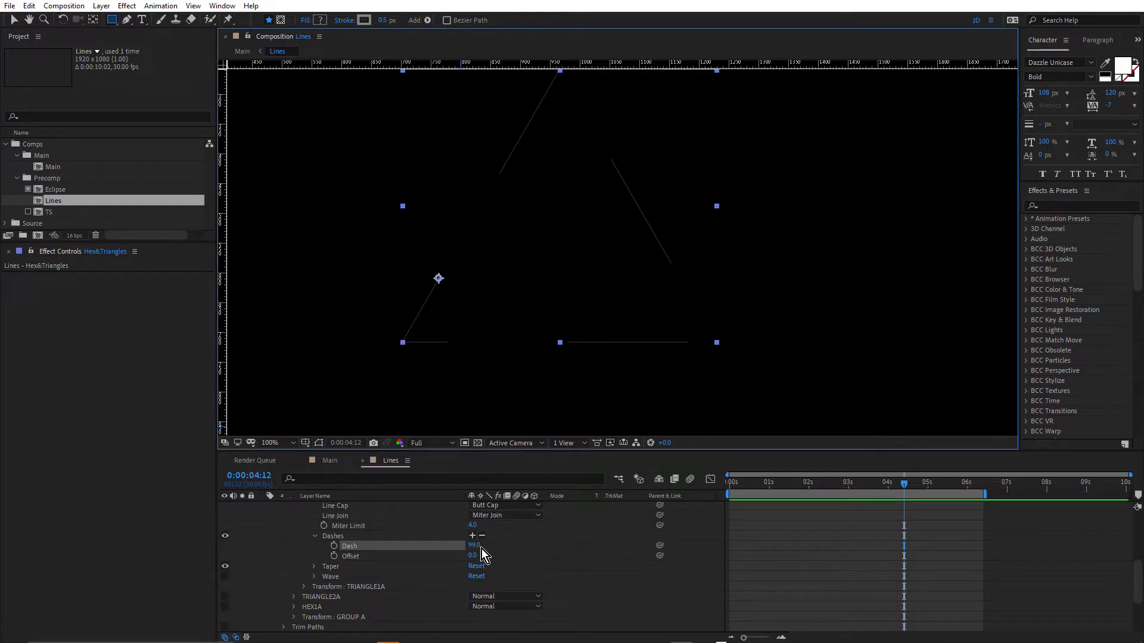
pyautogui.click(473, 536)
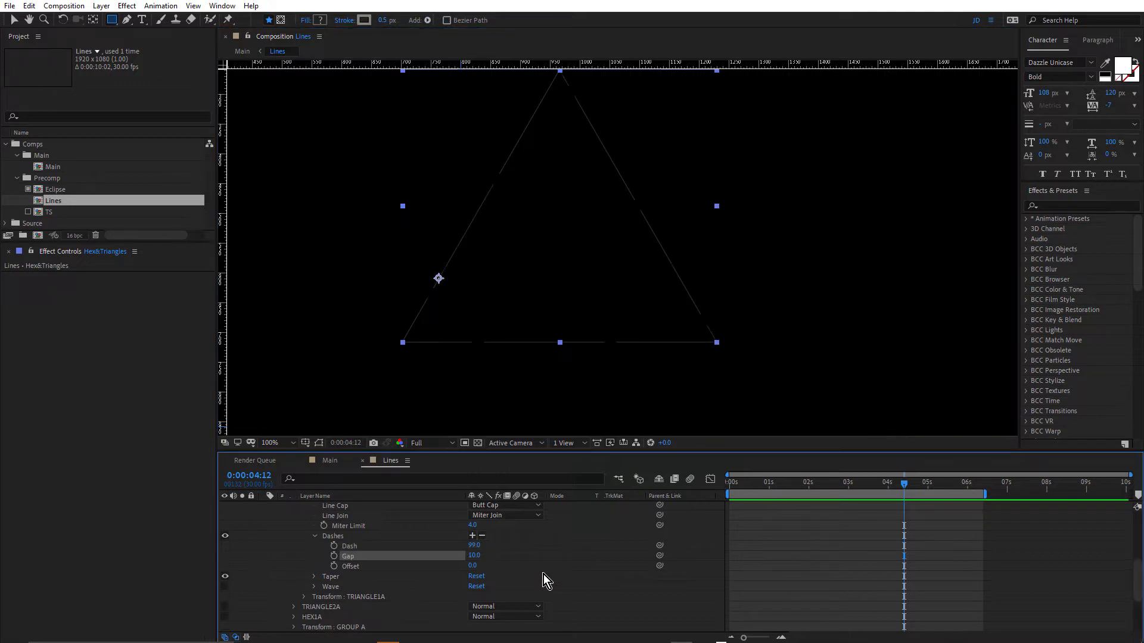
pyautogui.moveTo(473, 555); pyautogui.dragTo(524, 554)
# - Undo the dash and gap changes on TRIANGLE1A's stroke, and deselect the layer
pyautogui.press('Delete')
pyautogui.press('Delete')
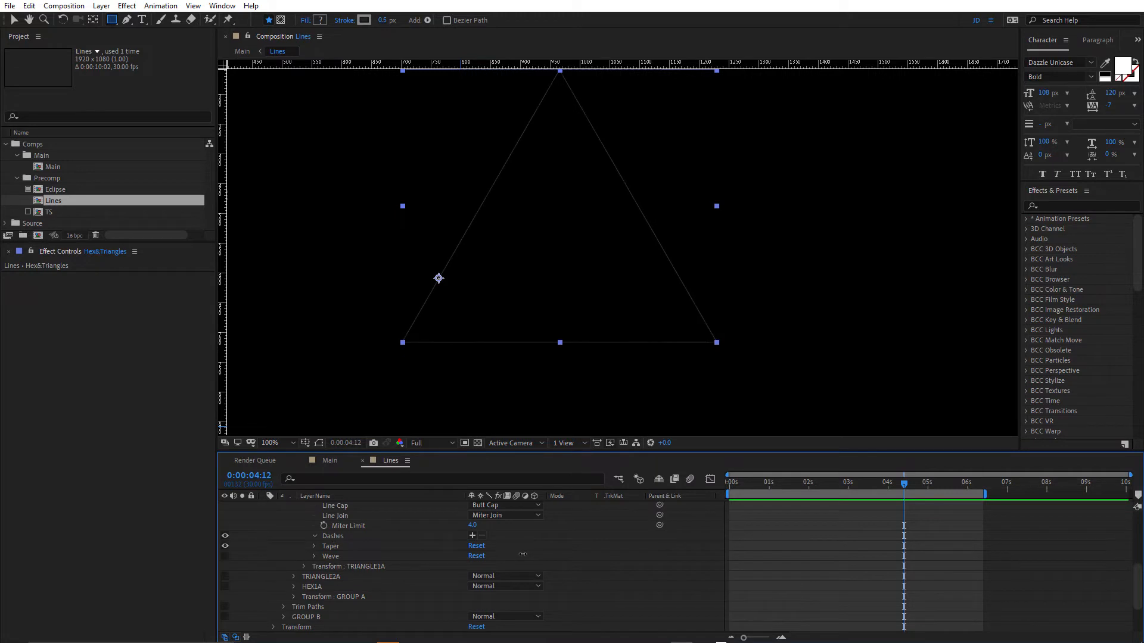
pyautogui.hotkey('ctrl', 'z')
pyautogui.hotkey('ctrl', 'z')
pyautogui.click(521, 365)
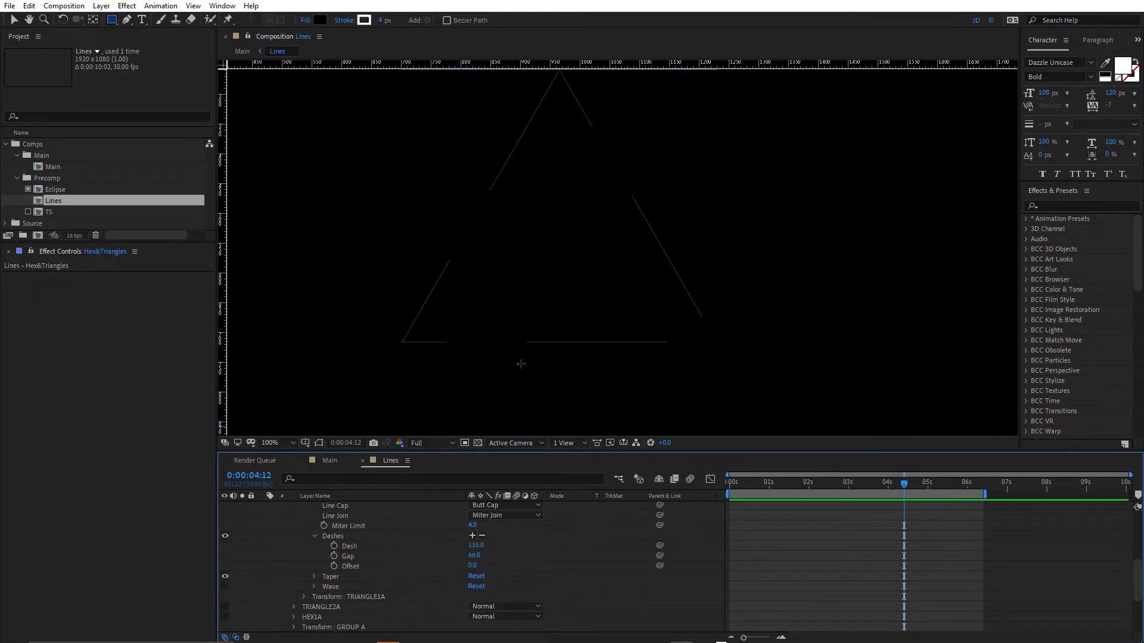
# - Enable and expand Wave on TRIANGLE1A's stroke, try a Wavelength of 11, and undo that change
pyautogui.click(327, 587)
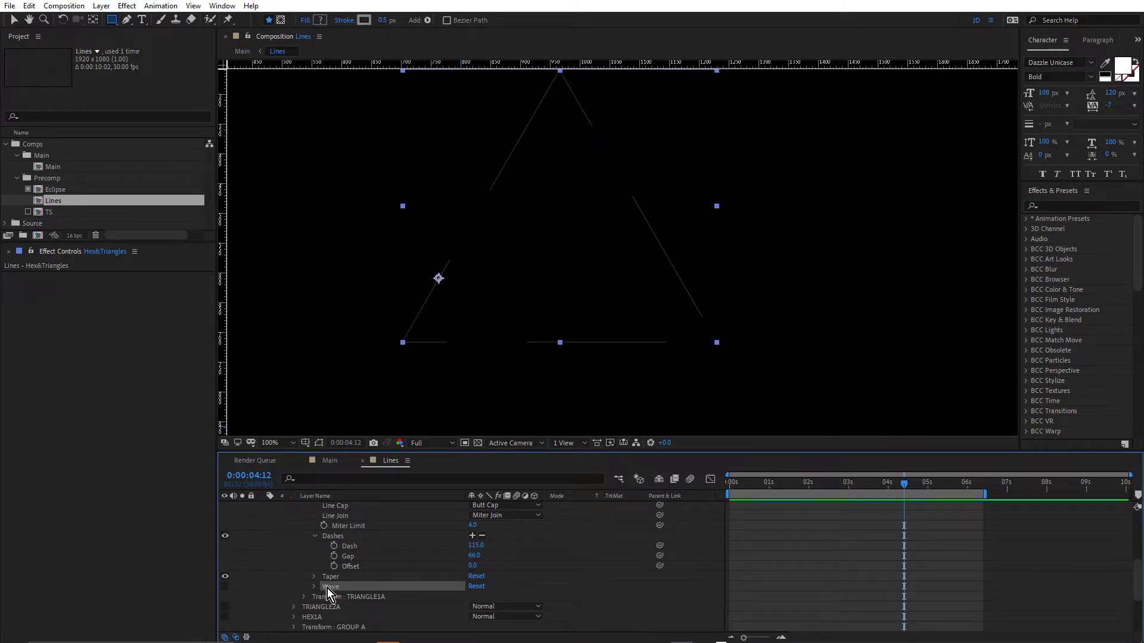
pyautogui.press('space')
pyautogui.moveTo(396, 571); pyautogui.dragTo(416, 529)
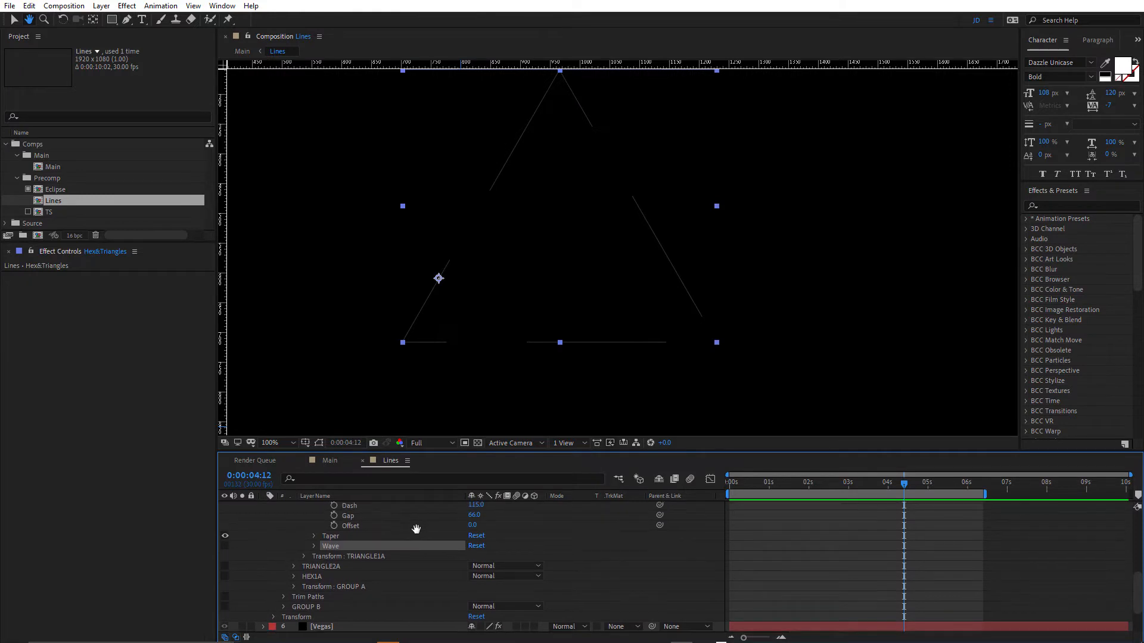
pyautogui.click(314, 547)
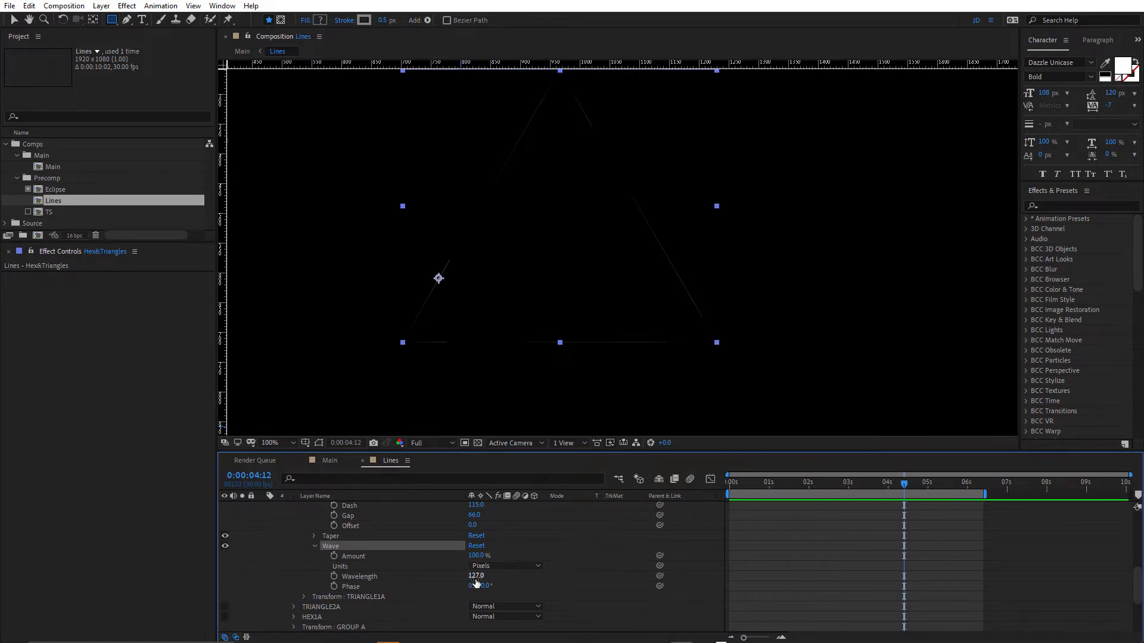
pyautogui.moveTo(475, 576); pyautogui.dragTo(417, 590)
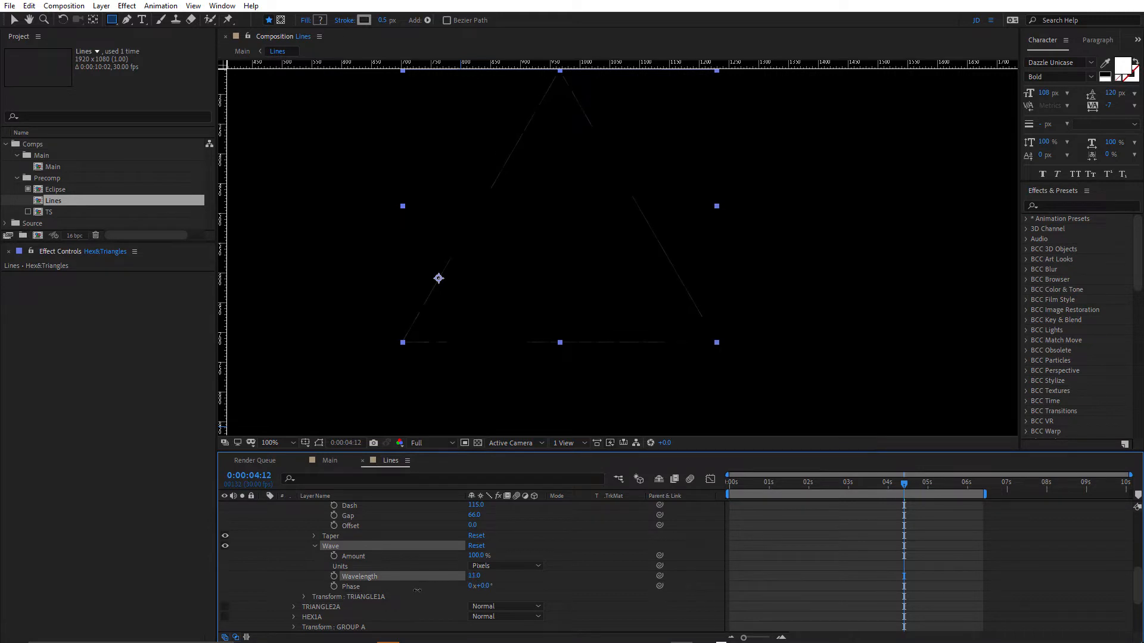
pyautogui.hotkey('ctrl', 'z')
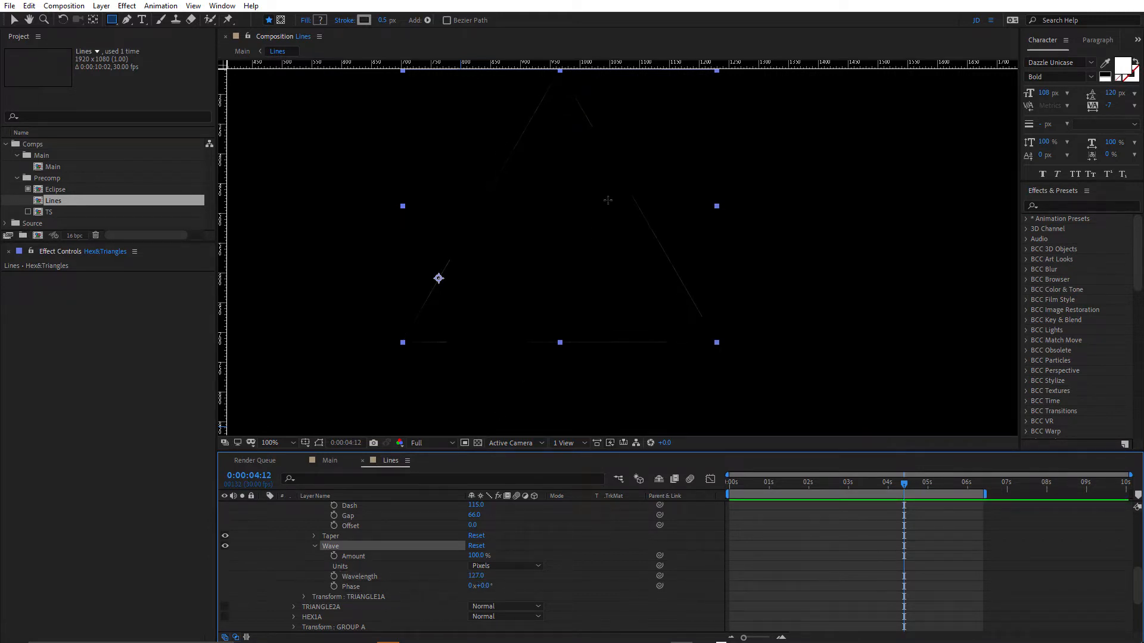
# - Examine up close how Wave varies the stroke thickness along the triangle's dashed segments
pyautogui.scroll(2, 427, 302)
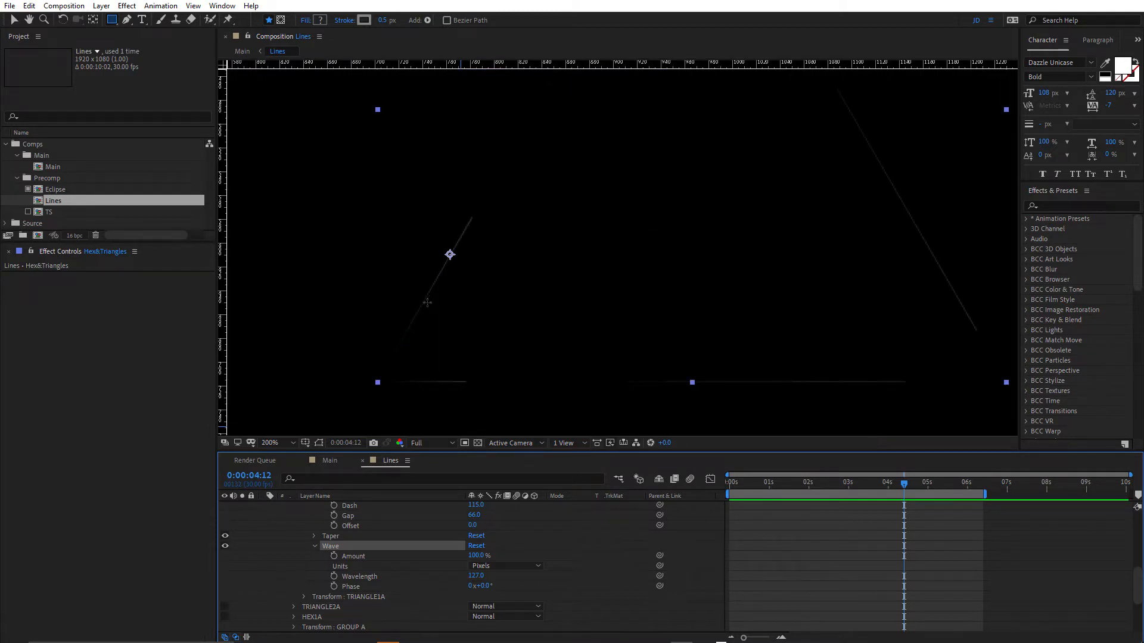
pyautogui.scroll(2, 400, 348)
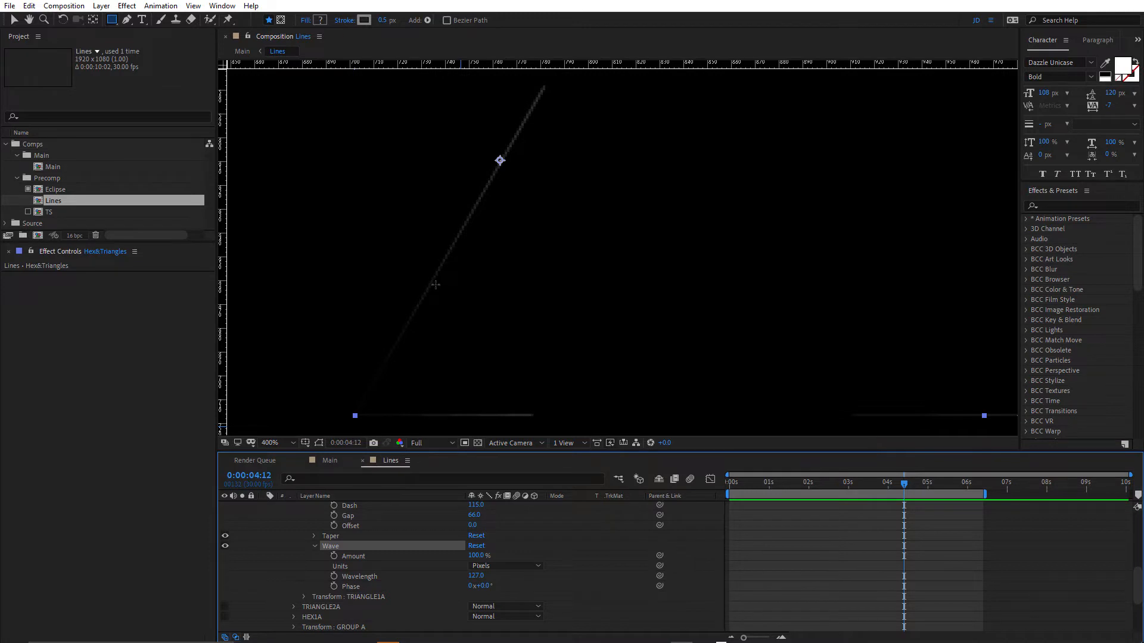
pyautogui.scroll(-2, 435, 285)
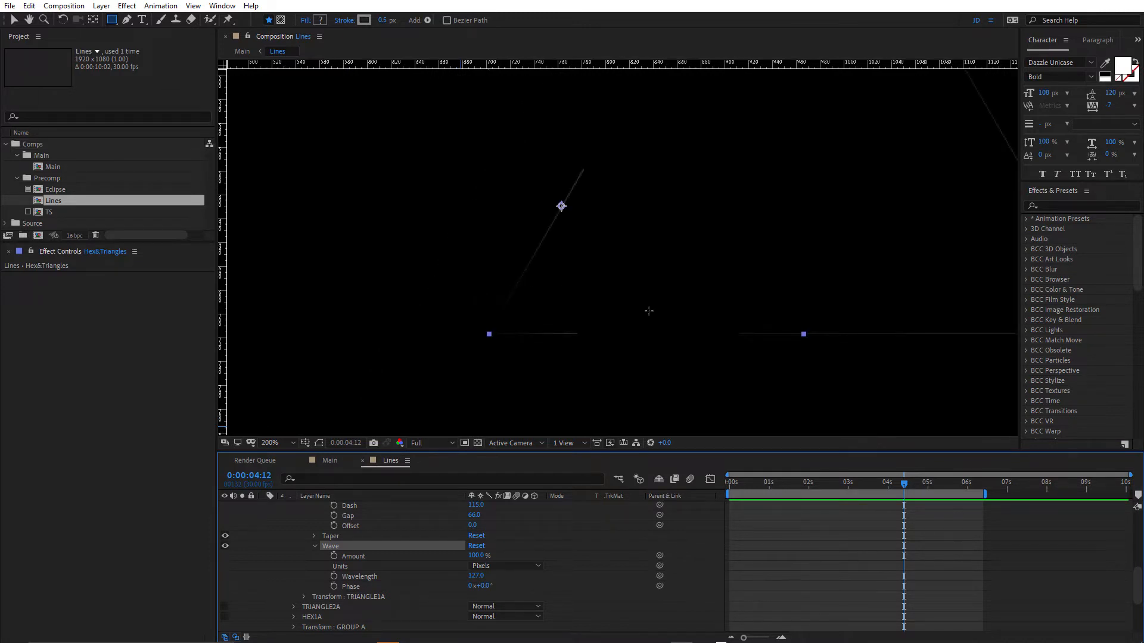
pyautogui.scroll(-2, 601, 282)
pyautogui.press('h')
pyautogui.moveTo(692, 252); pyautogui.dragTo(607, 322)
pyautogui.press('q')
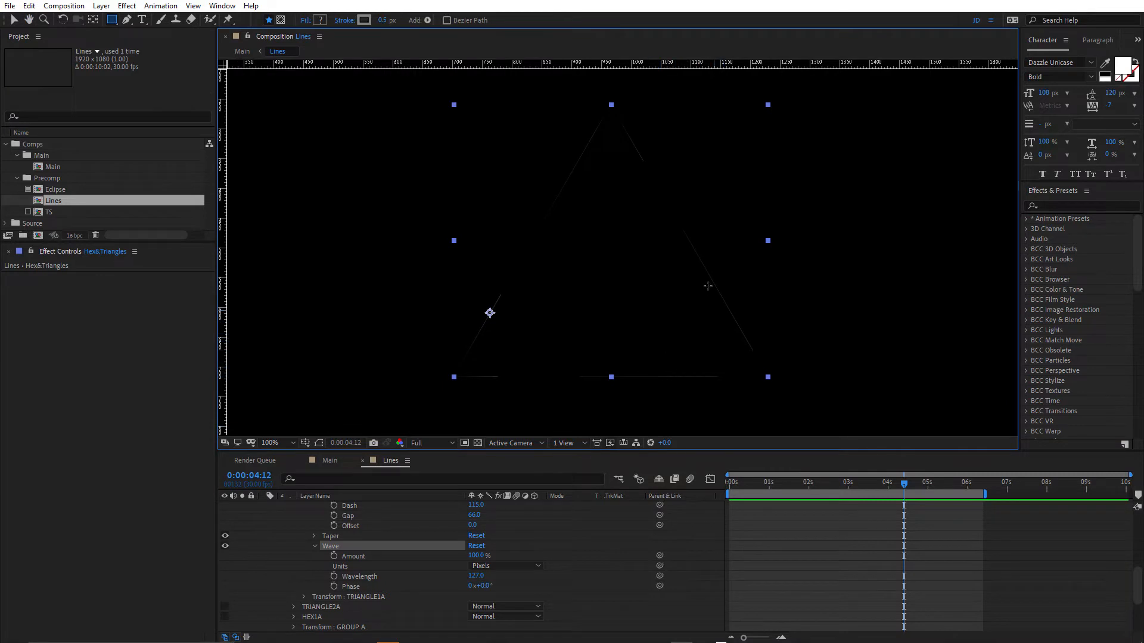
pyautogui.scroll(1, 705, 268)
pyautogui.scroll(-1, 705, 268)
# - Compare TRIANGLE1A's stroke with Wave off and on, leave Wave enabled, and collapse the Wave and Stroke 1 properties
pyautogui.click(227, 548)
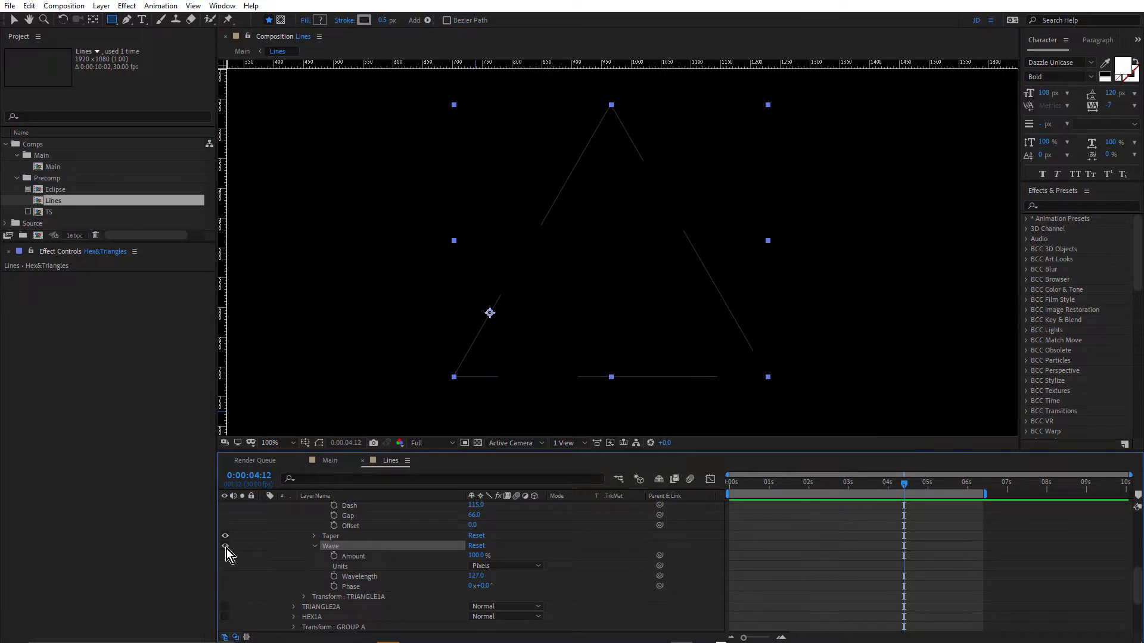
pyautogui.click(315, 546)
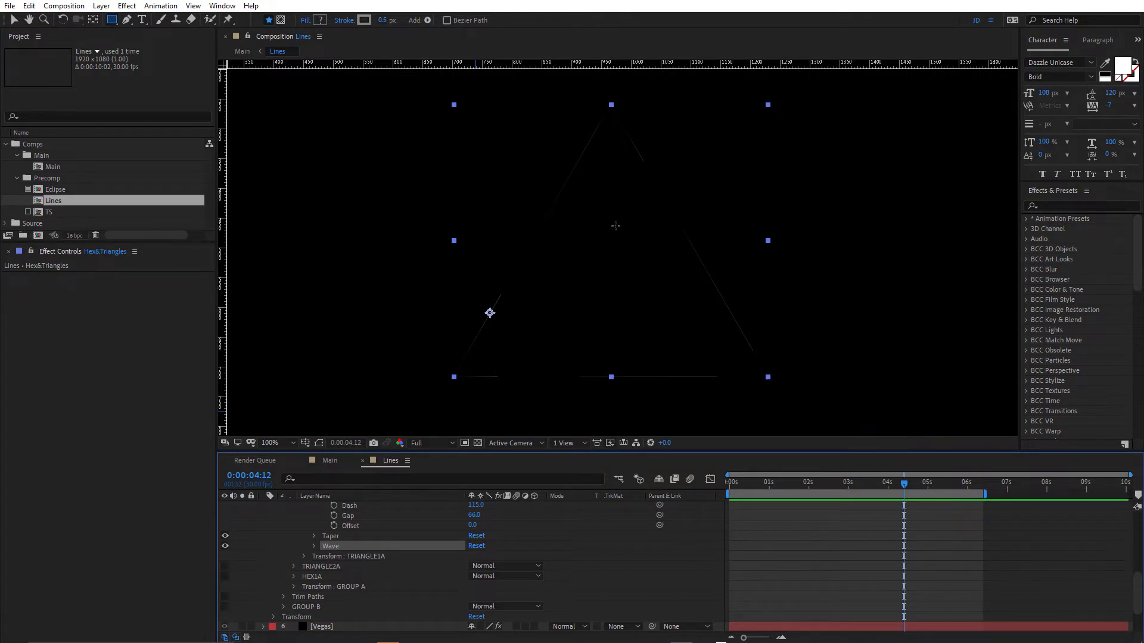
pyautogui.scroll(5, 381, 552)
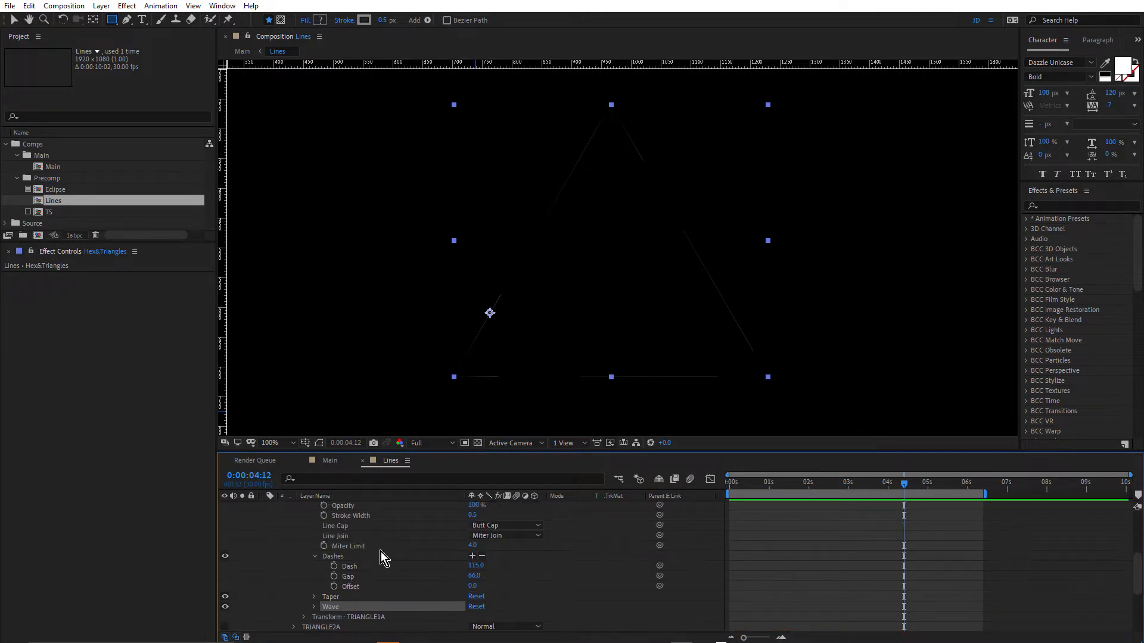
pyautogui.click(305, 536)
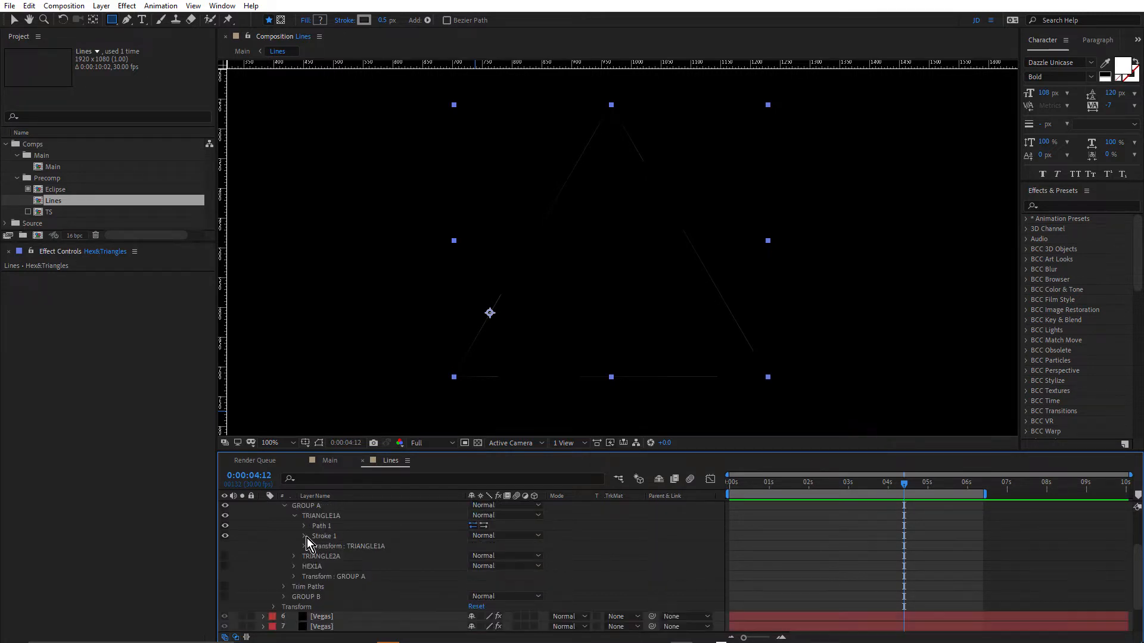
# - Make TRIANGLE2A and HEX1A in GROUP A visible, and collapse TRIANGLE1A
pyautogui.moveTo(226, 558); pyautogui.dragTo(224, 568)
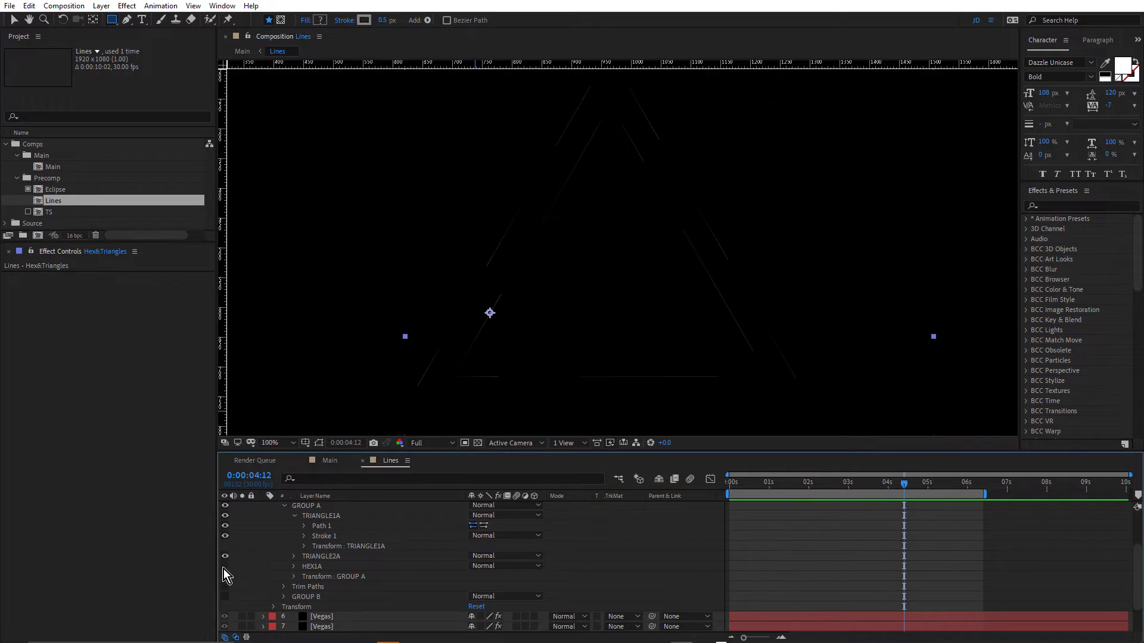
pyautogui.click(294, 517)
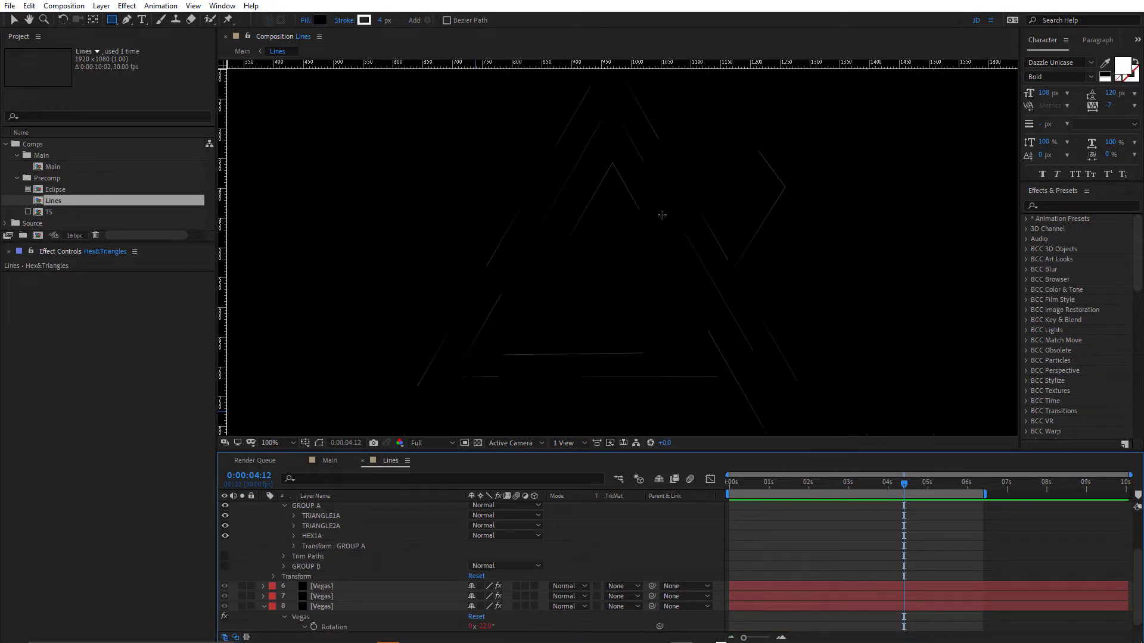
pyautogui.scroll(-2, 630, 273)
pyautogui.scroll(2, 630, 273)
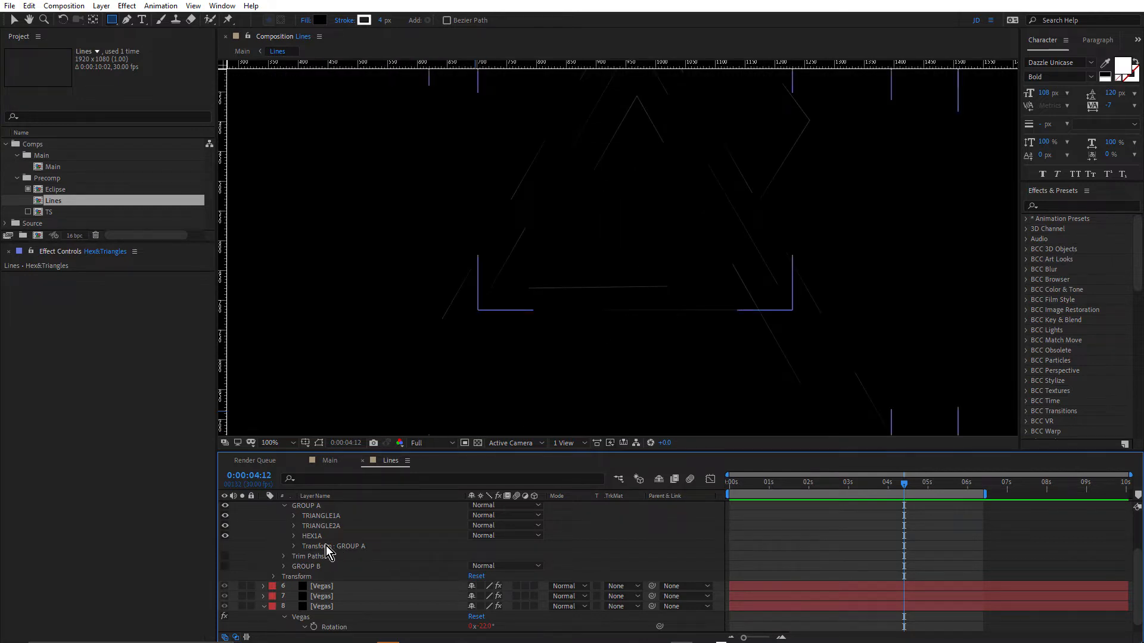
# - Select Trim Paths in Hex&Triangles, check where Trim Paths is offered among the addable shape items, and dismiss the list without adding anything
pyautogui.click(309, 557)
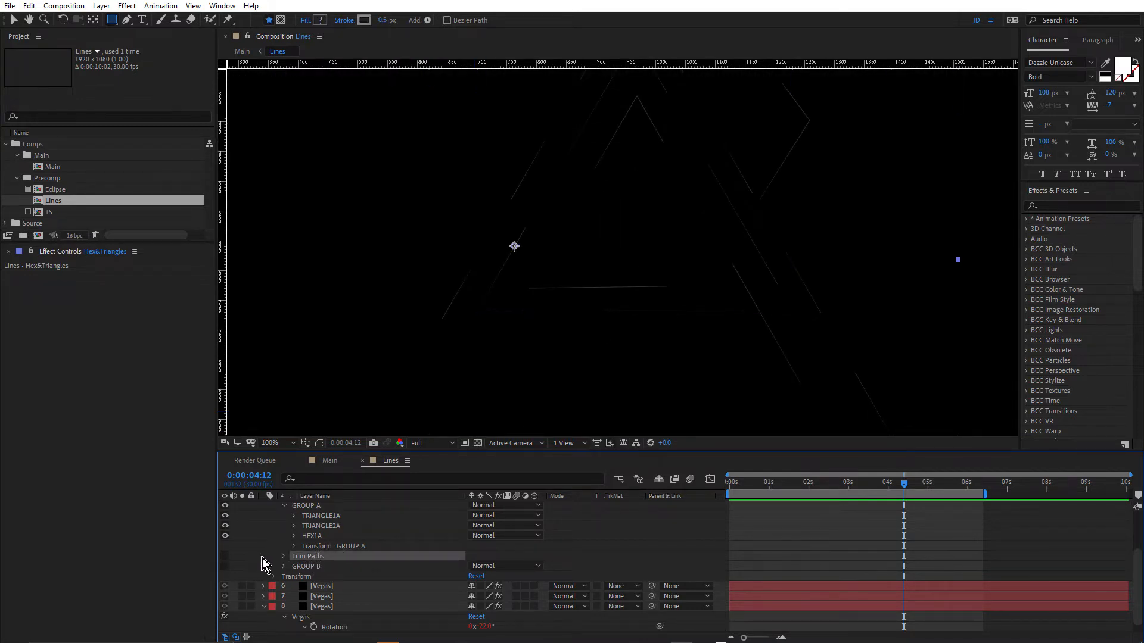
pyautogui.scroll(1, 570, 545)
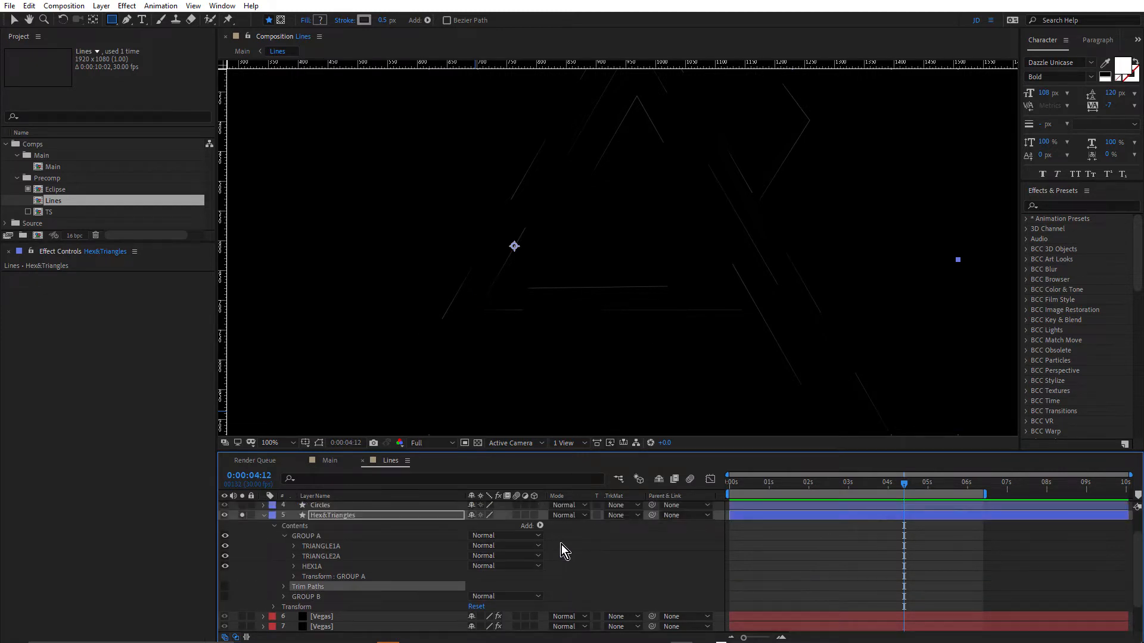
pyautogui.click(540, 525)
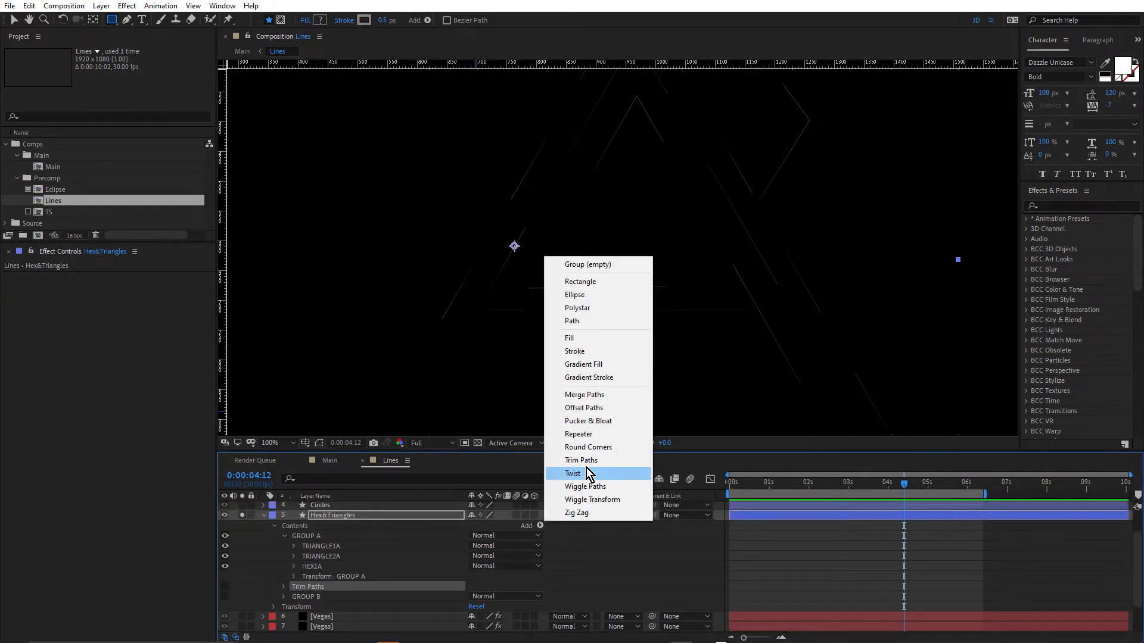
pyautogui.click(641, 546)
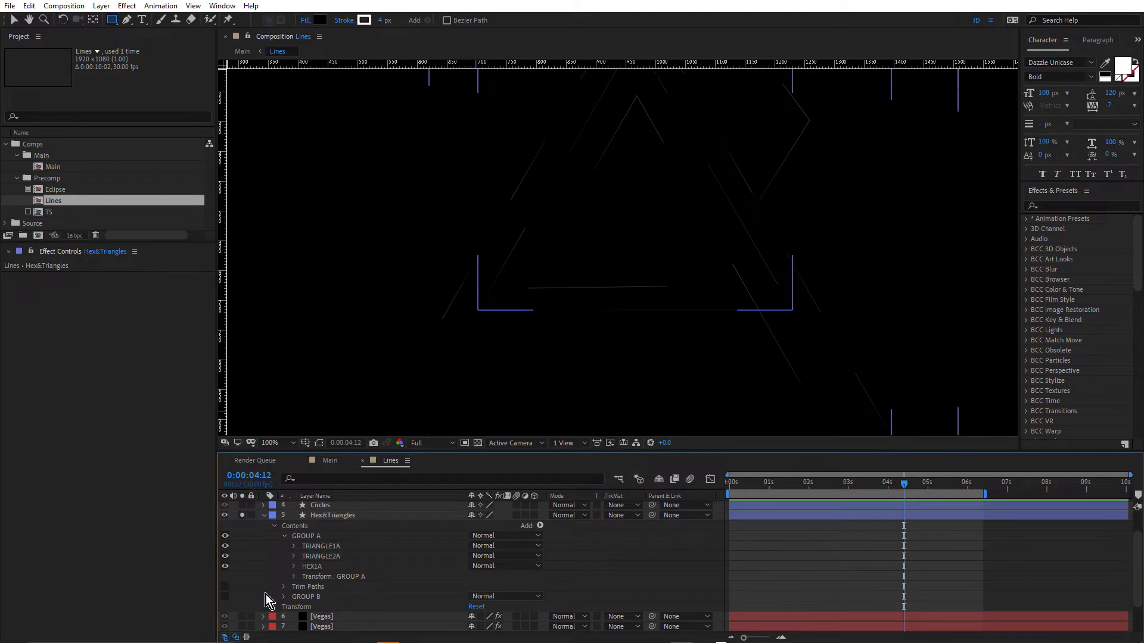
# - Enable Trim Paths in the Hex&Triangles contents and expand its properties
pyautogui.click(226, 587)
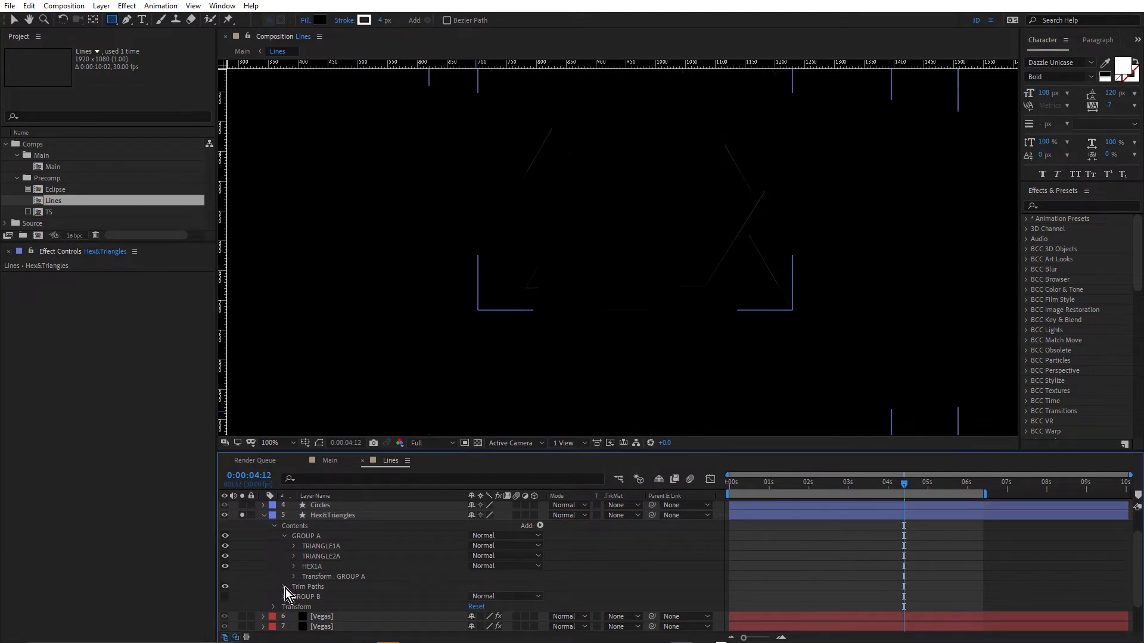
pyautogui.click(283, 587)
pyautogui.scroll(-4, 385, 589)
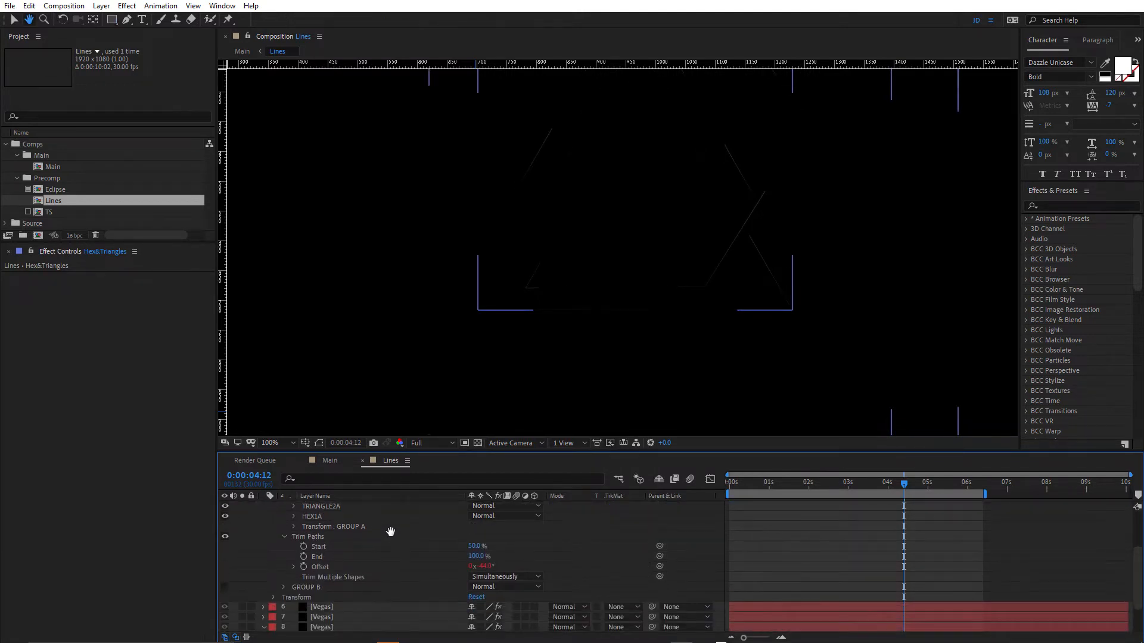
# - Reveal the expression on the Trim Paths Offset and scrub through the timeline to see how it moves the trimmed lines
pyautogui.click(316, 563)
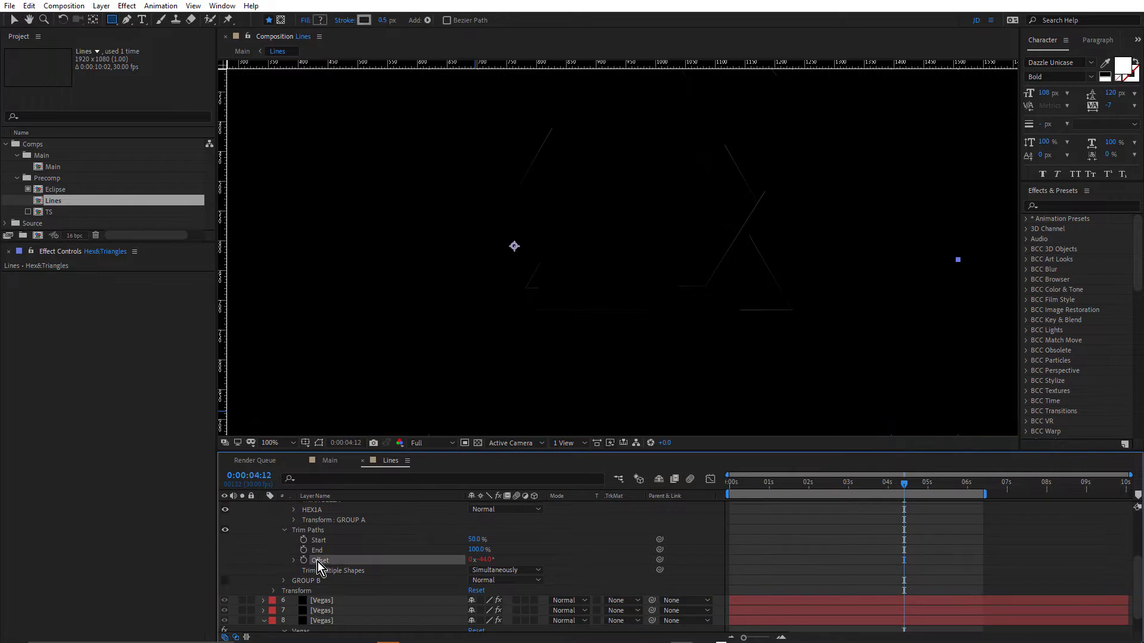
pyautogui.press('e')
pyautogui.press('e')
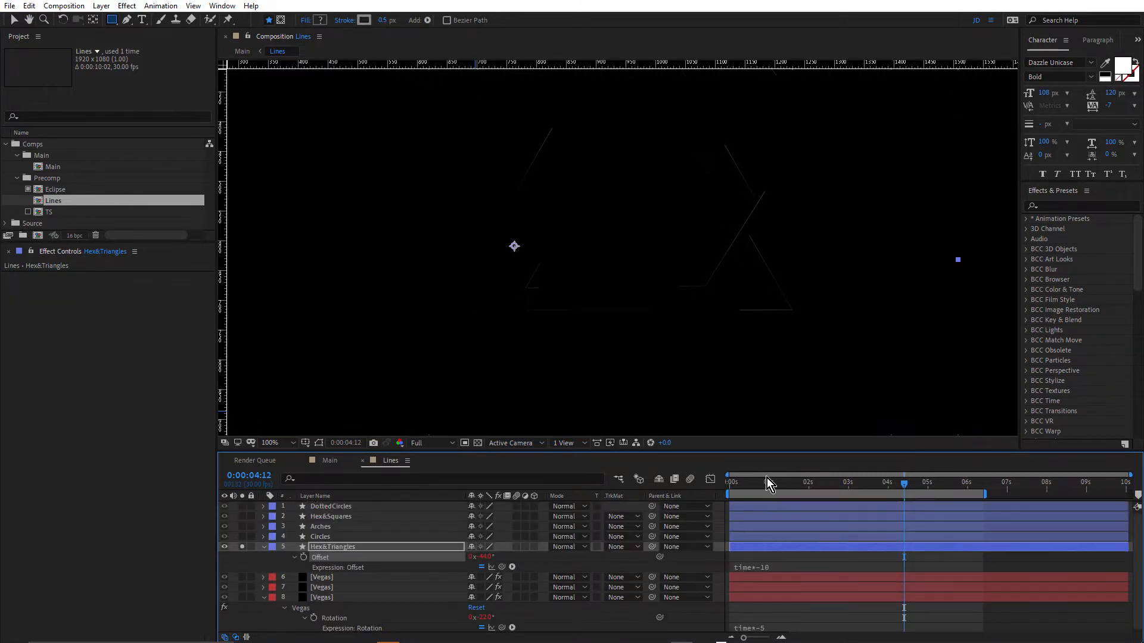
pyautogui.moveTo(745, 484); pyautogui.dragTo(883, 542)
# - Collapse Trim Paths in Hex&Triangles, expand GROUP B, and make GROUP B visible in place of GROUP A
pyautogui.click(265, 547)
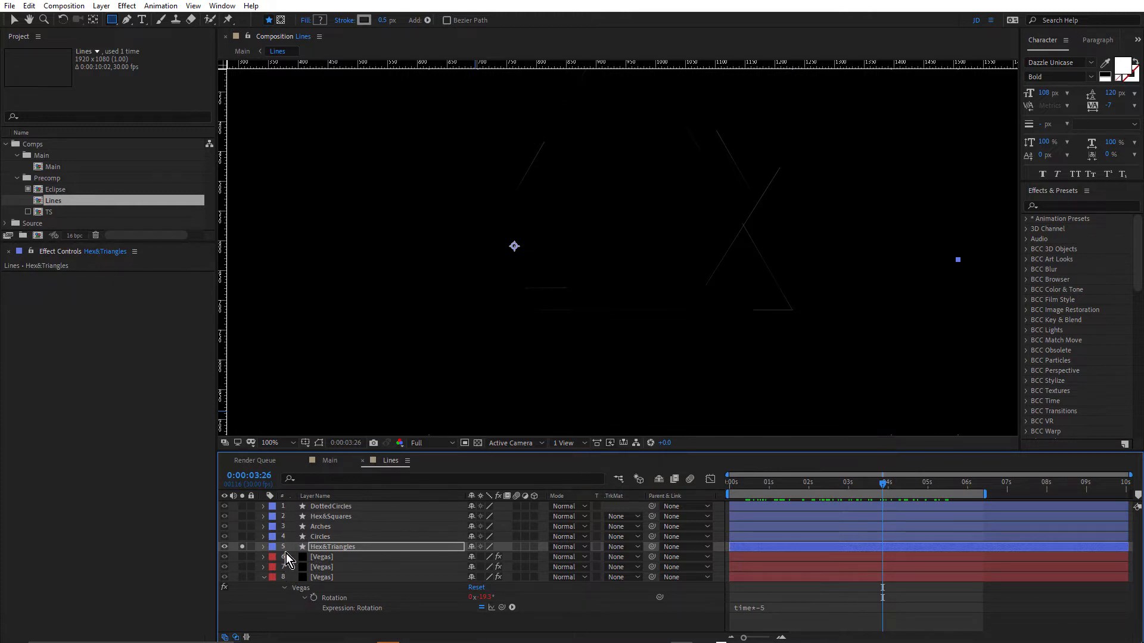
pyautogui.click(263, 546)
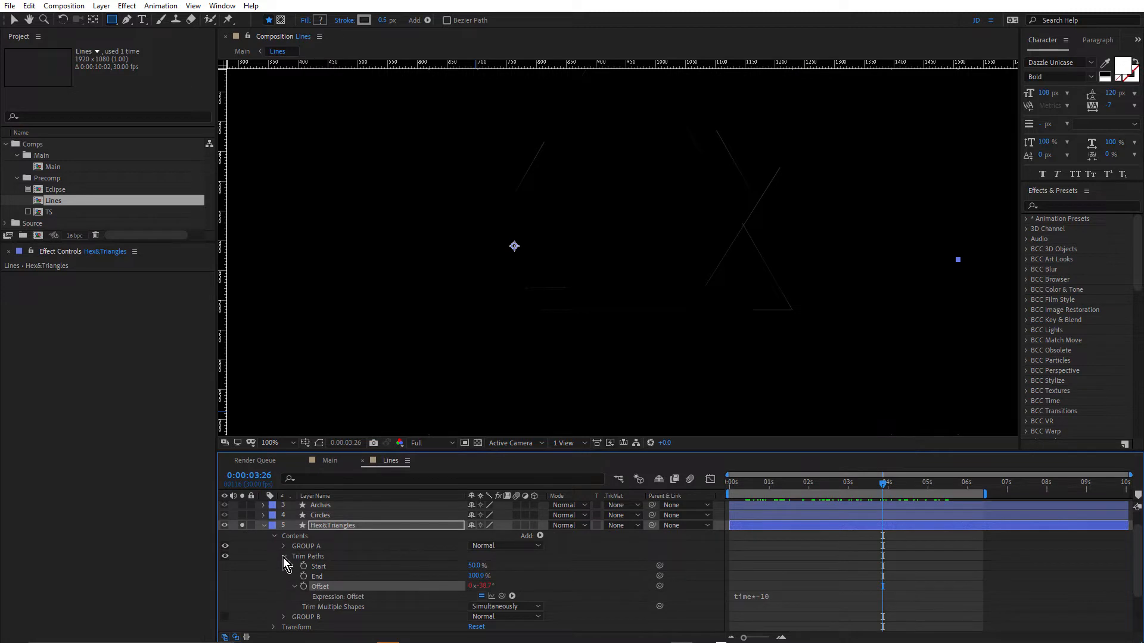
pyautogui.click(284, 557)
pyautogui.click(304, 566)
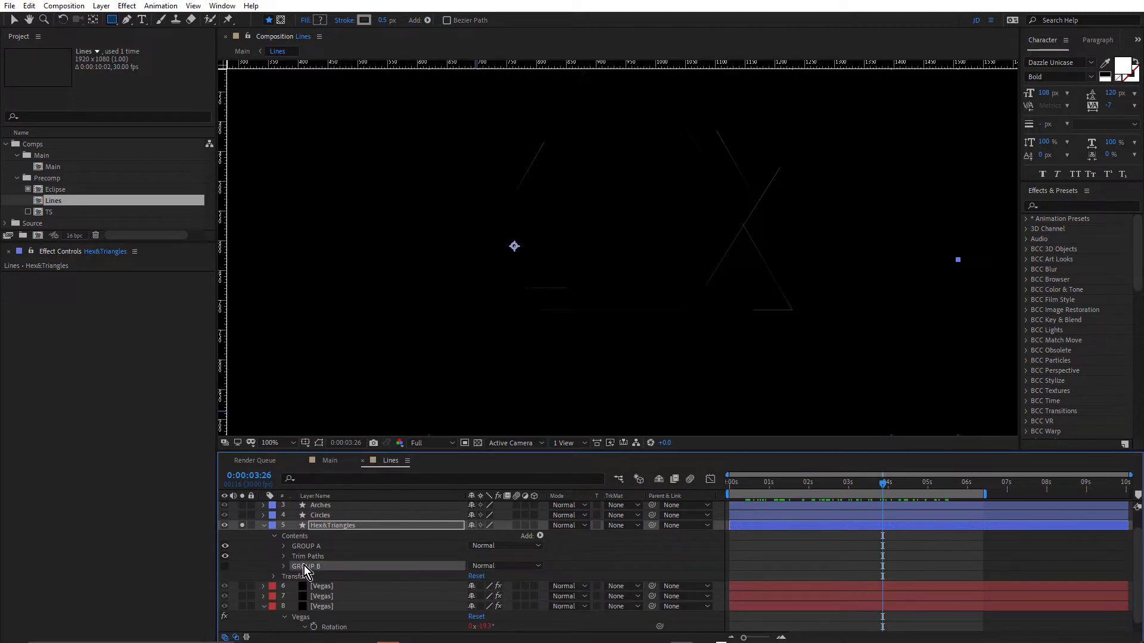
pyautogui.click(283, 566)
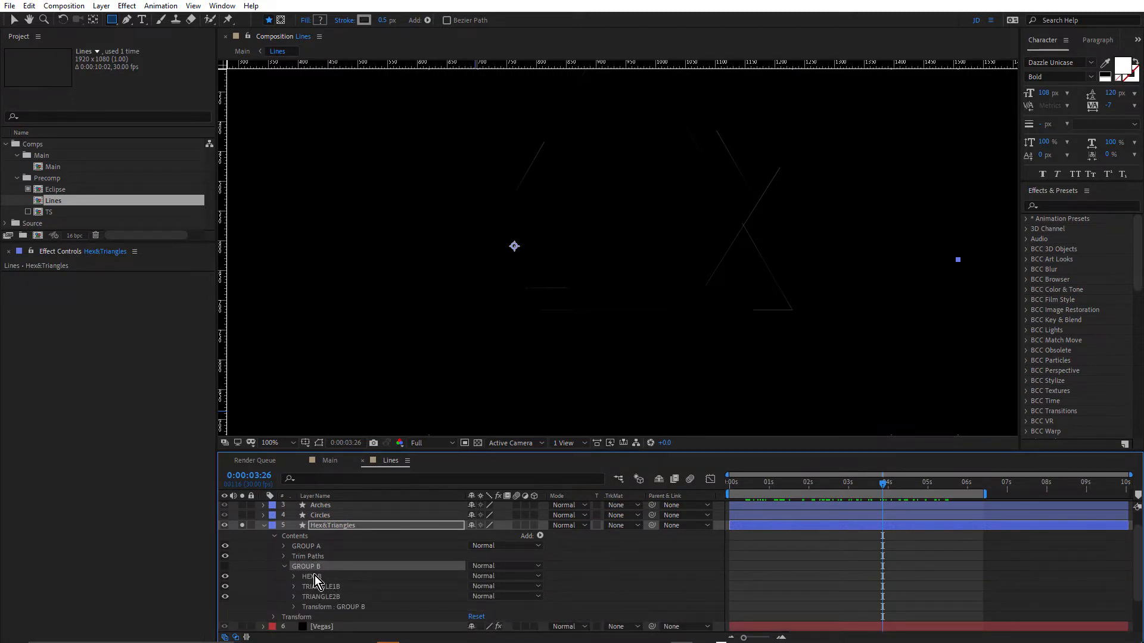
pyautogui.click(225, 567)
pyautogui.click(226, 546)
# - Expand HEX1B's Stroke 1 in GROUP B and examine its Dashes and Wave settings
pyautogui.click(294, 577)
pyautogui.press('h')
pyautogui.scroll(-3, 348, 552)
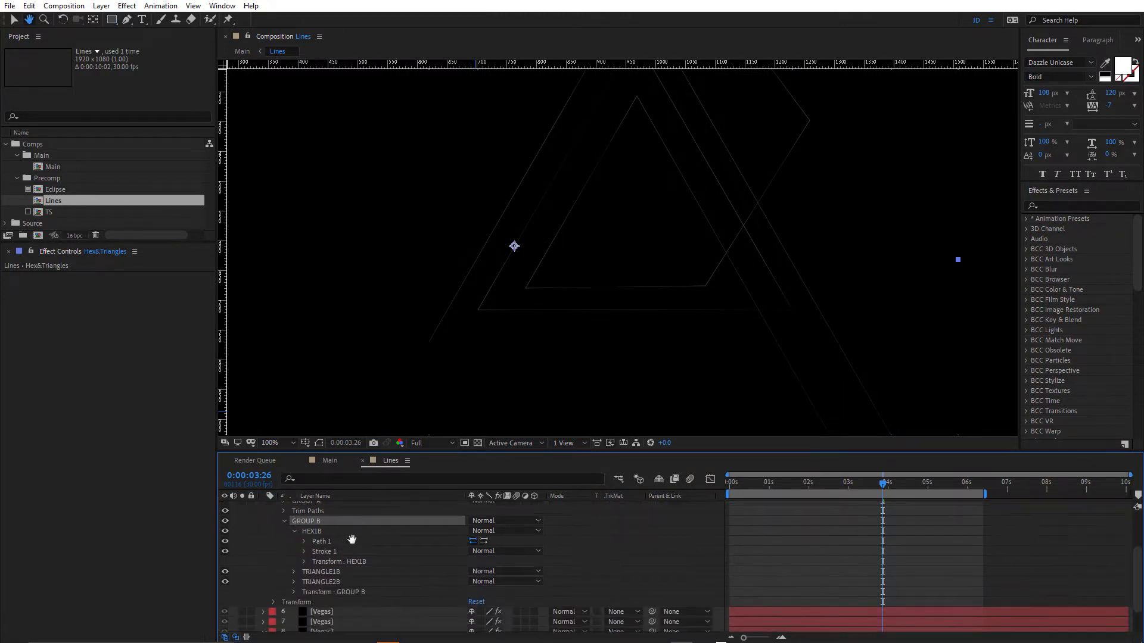
pyautogui.click(304, 551)
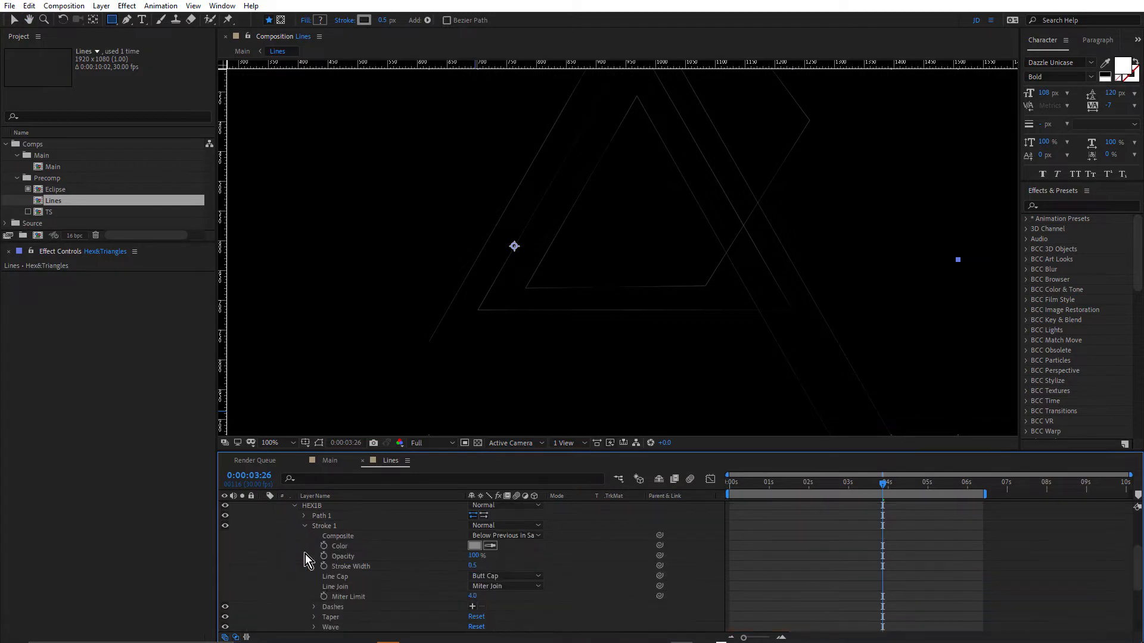
pyautogui.scroll(-3, 365, 588)
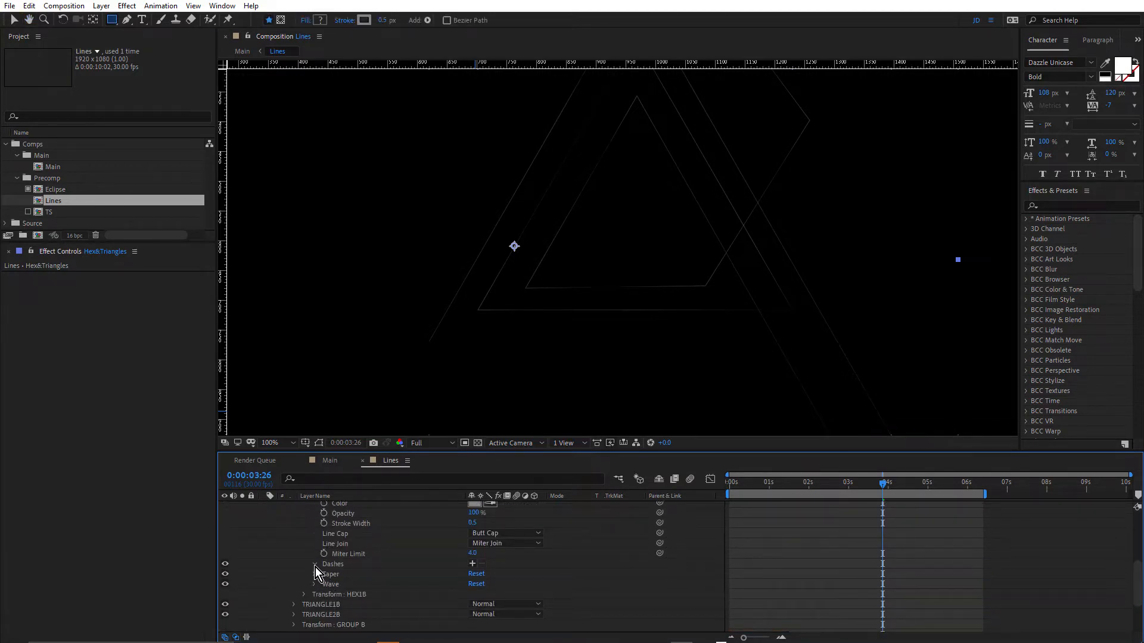
pyautogui.click(315, 566)
pyautogui.click(314, 585)
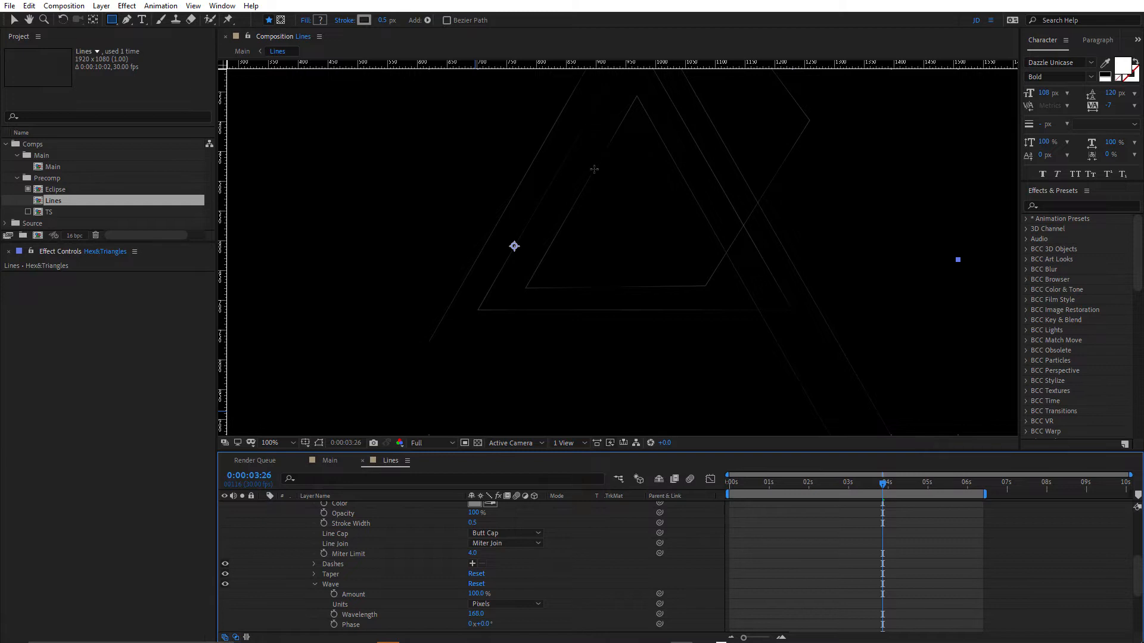
# - Collapse GROUP B, make GROUP A visible again, and inspect up close how both groups' lines overlap
pyautogui.scroll(3, 380, 552)
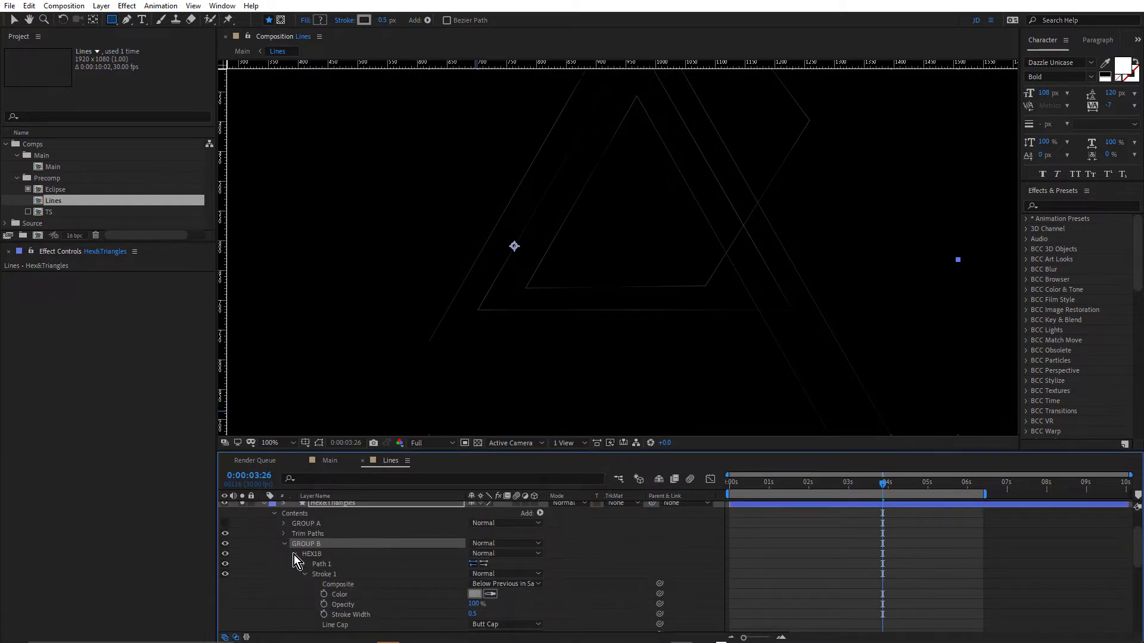
pyautogui.click(285, 543)
pyautogui.scroll(1, 259, 530)
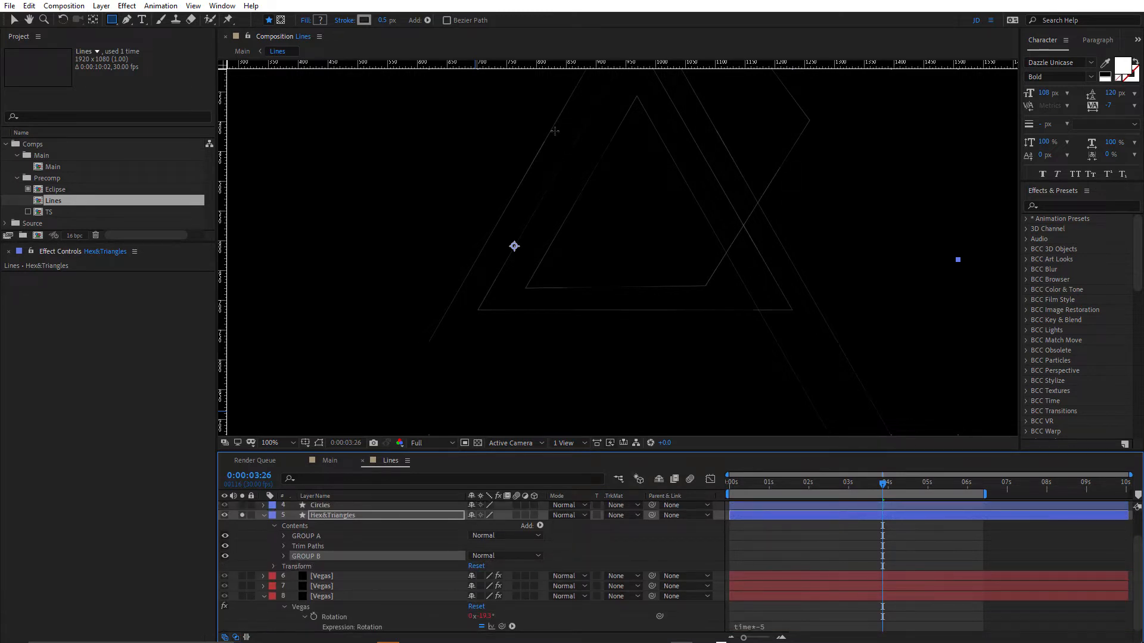
pyautogui.scroll(2, 537, 140)
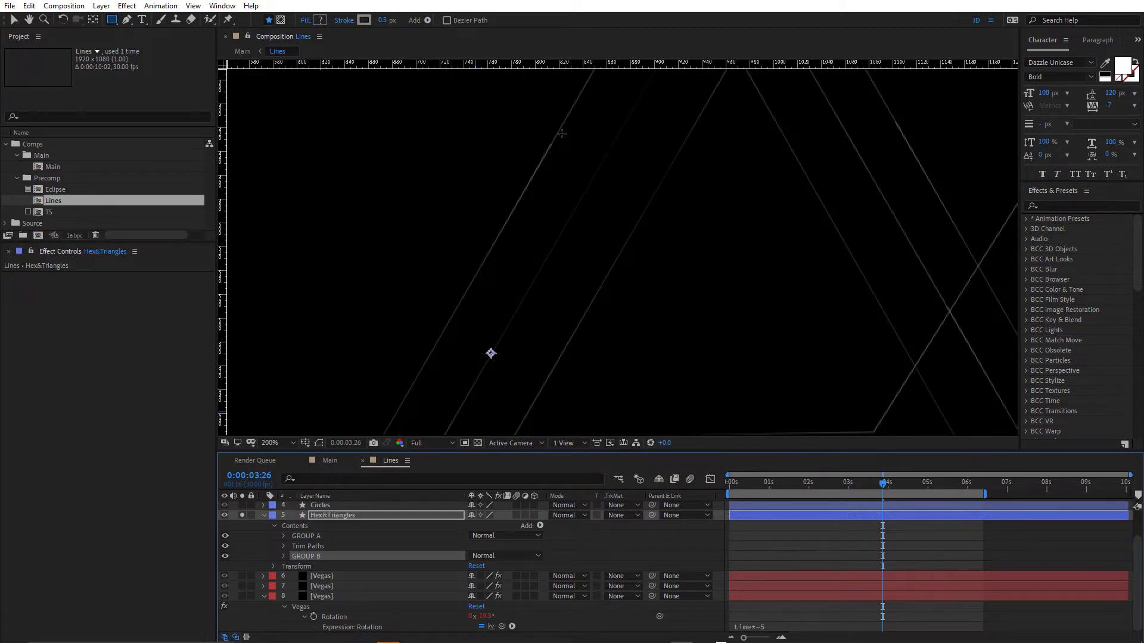
pyautogui.scroll(-2, 567, 141)
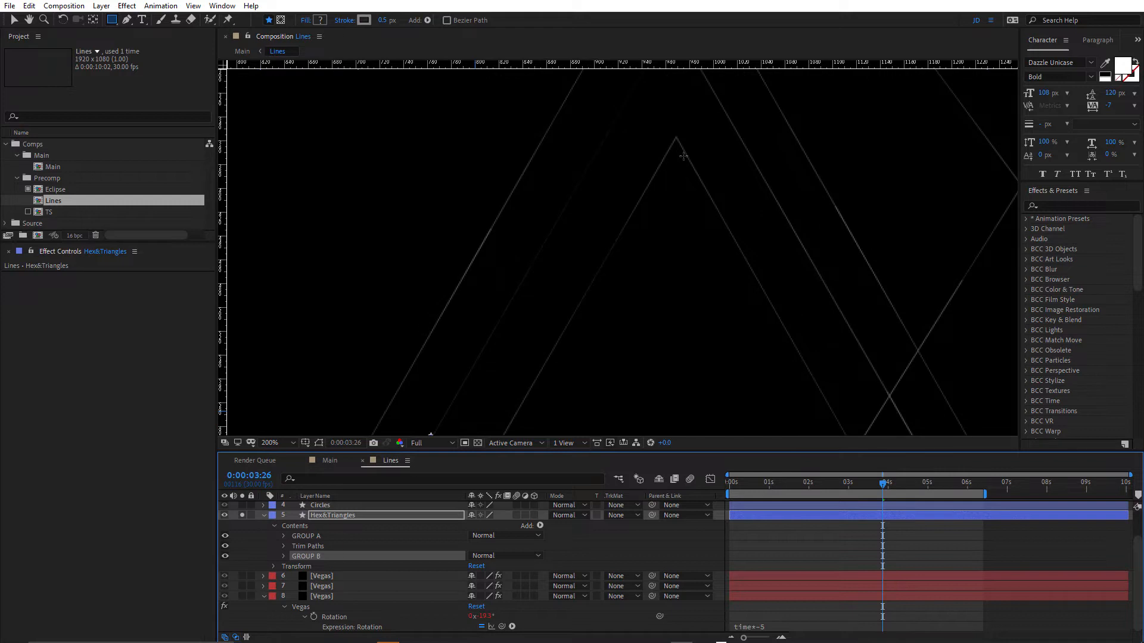
pyautogui.scroll(-2, 689, 161)
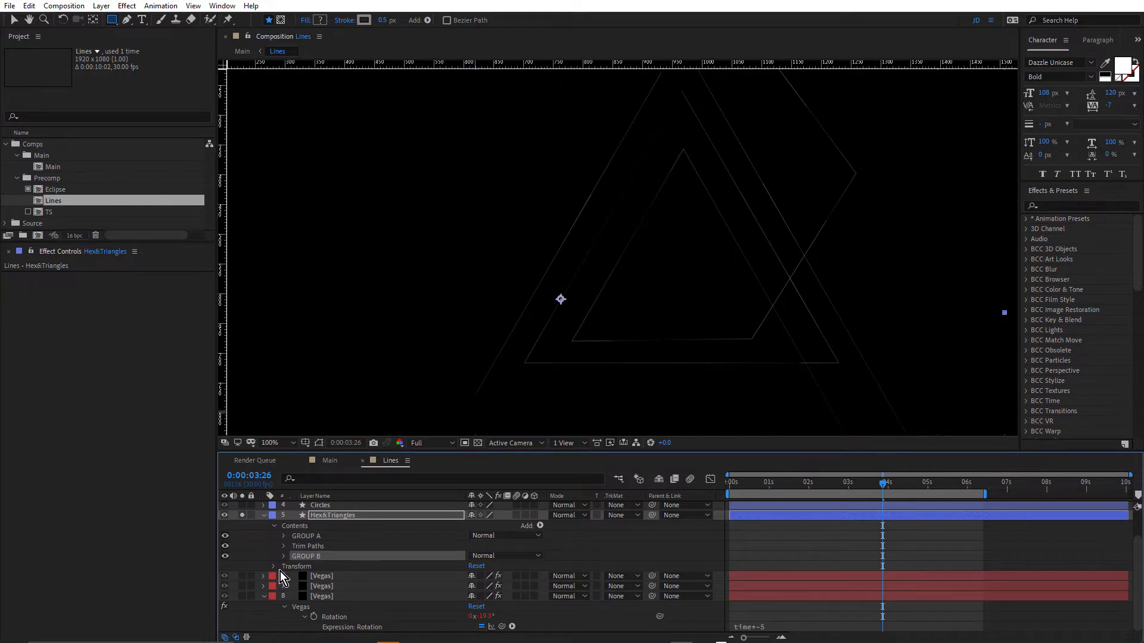
# - Expand GROUP B's transform properties, try an Opacity of 100%, and undo that change
pyautogui.click(284, 556)
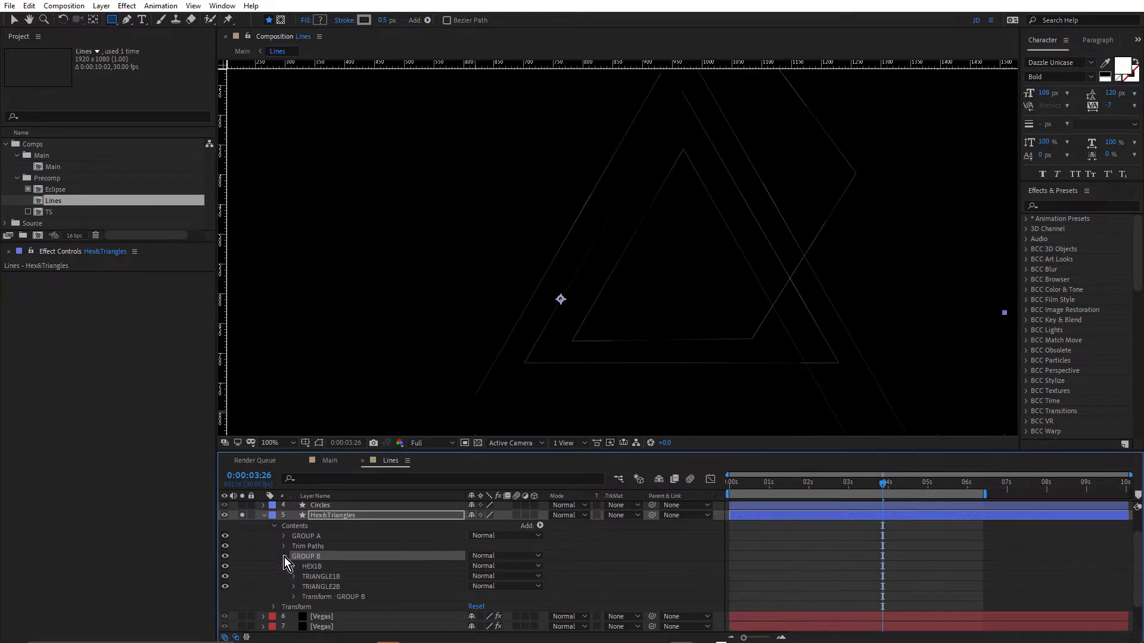
pyautogui.click(294, 597)
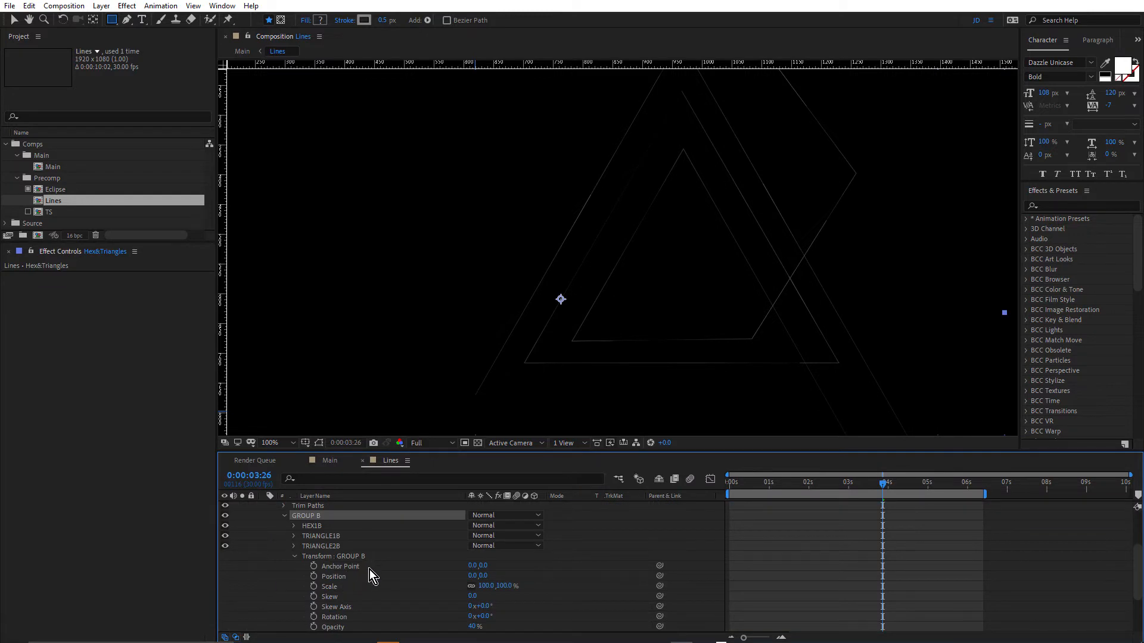
pyautogui.scroll(-1, 369, 570)
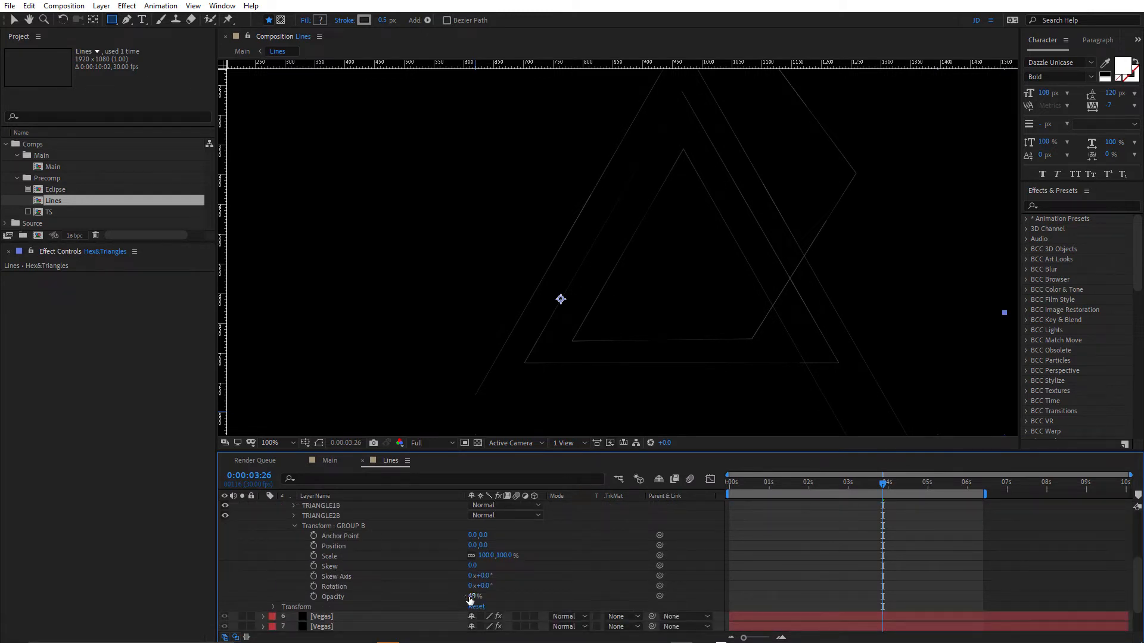
pyautogui.moveTo(469, 597); pyautogui.dragTo(503, 585)
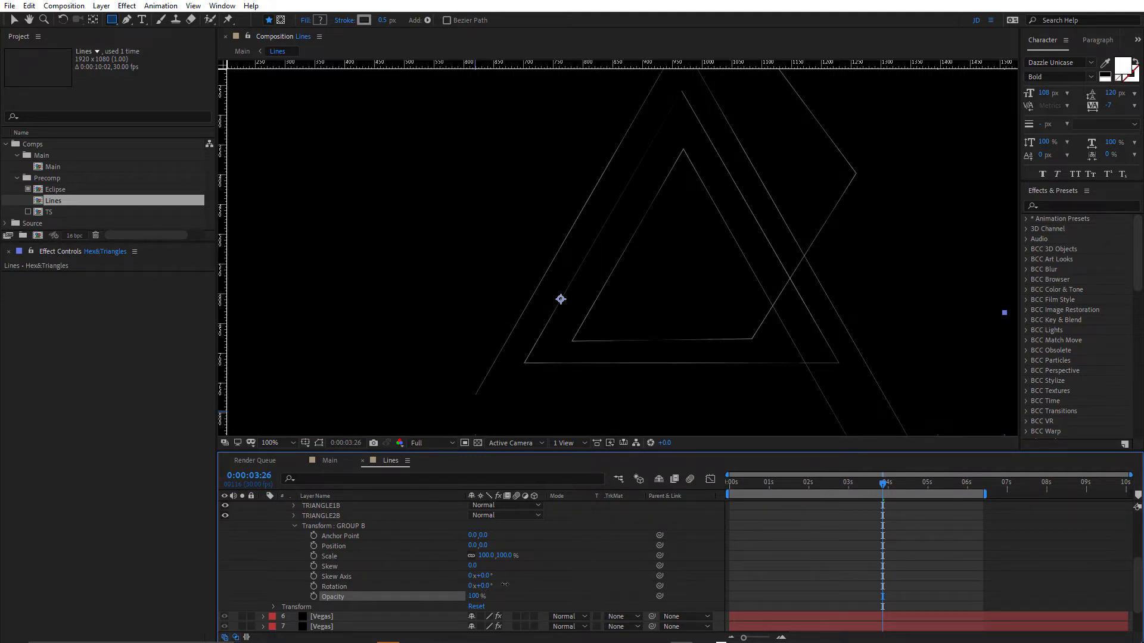
pyautogui.hotkey('ctrl', 'z')
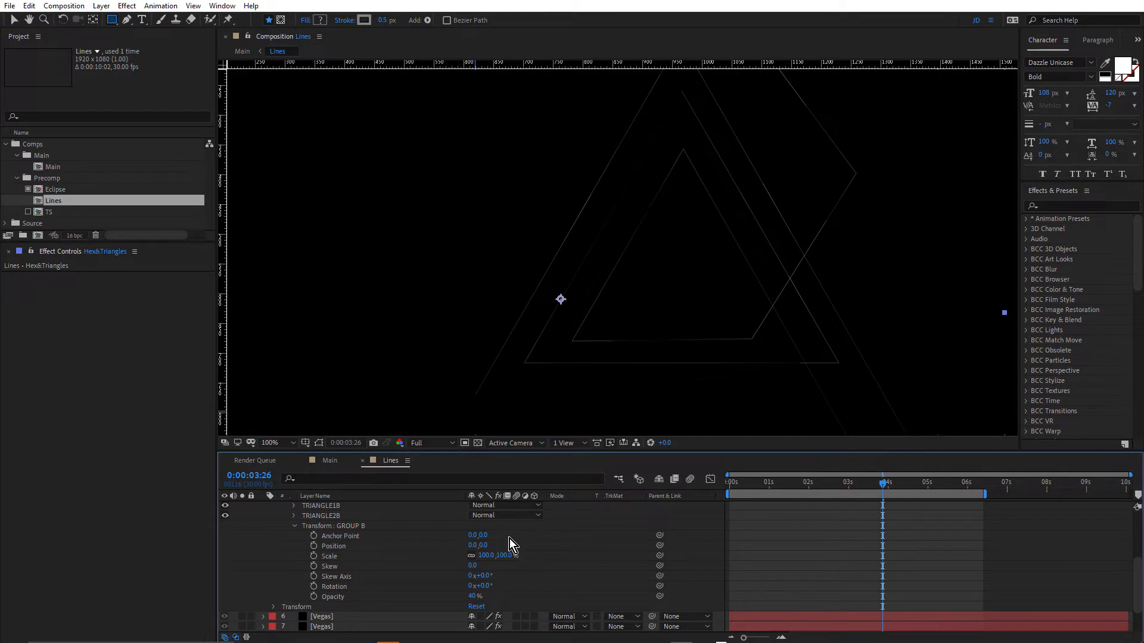
# - Collapse GROUP B and play back the Lines animation in a maximized composition view
pyautogui.scroll(3, 351, 527)
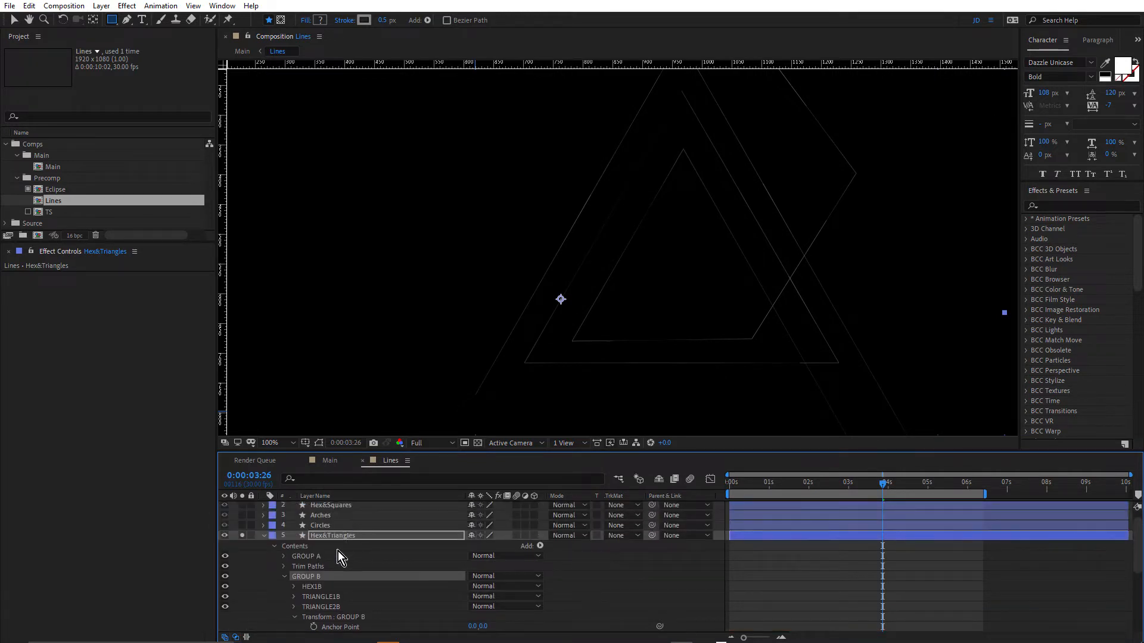
pyautogui.click(284, 576)
pyautogui.press('`')
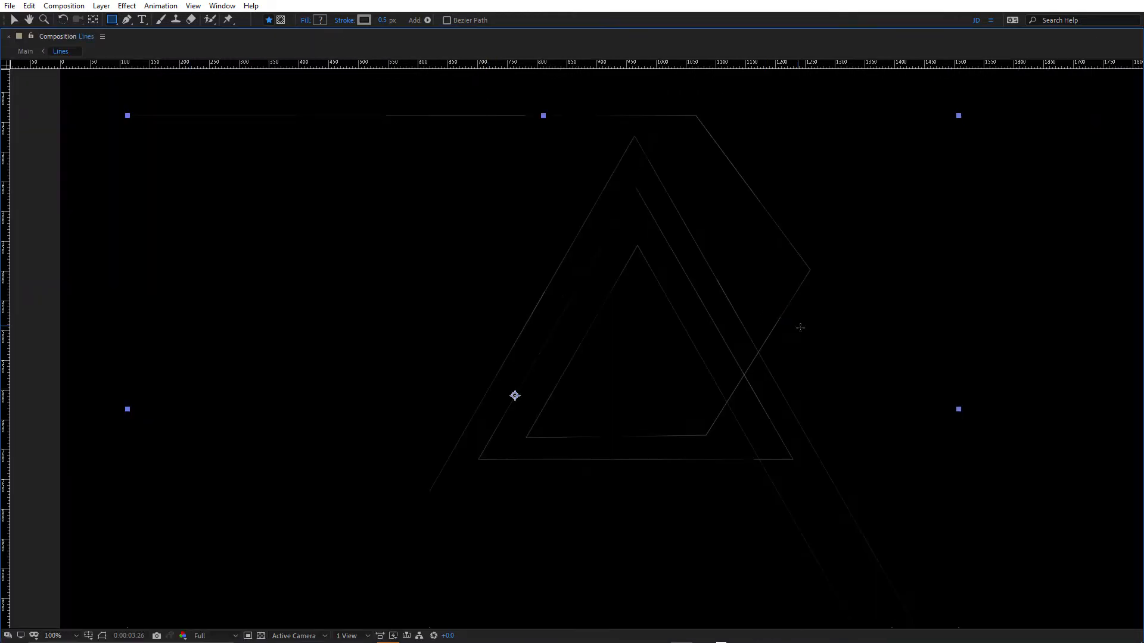
pyautogui.press('space')
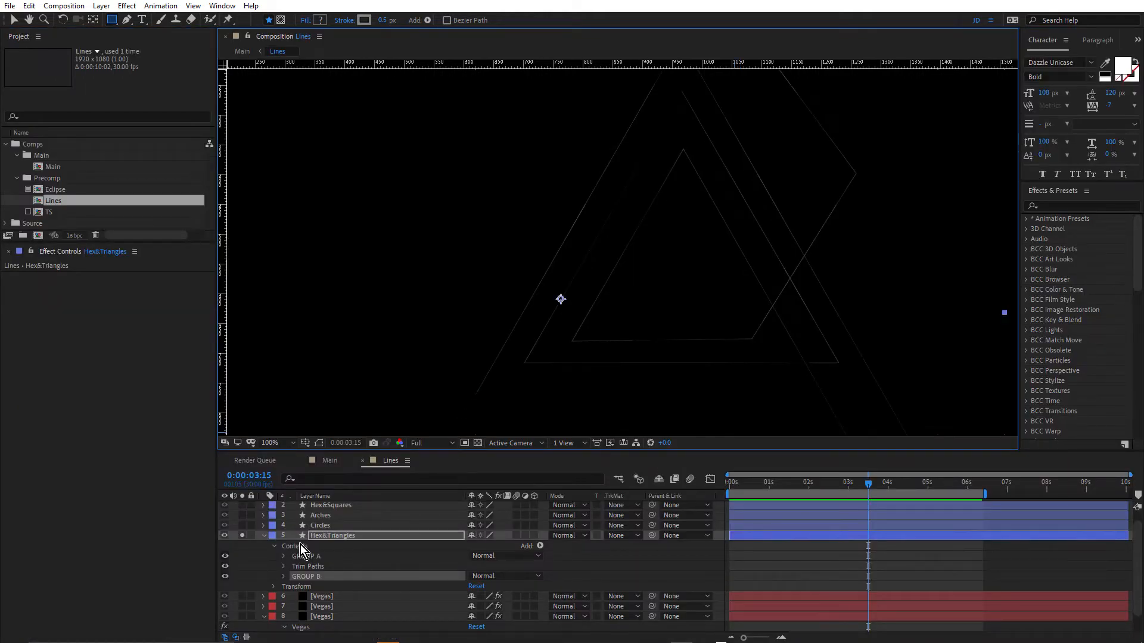
# - Collapse the Hex&Triangles layer, expand the Circles layer, and solo Circles alongside it
pyautogui.click(265, 537)
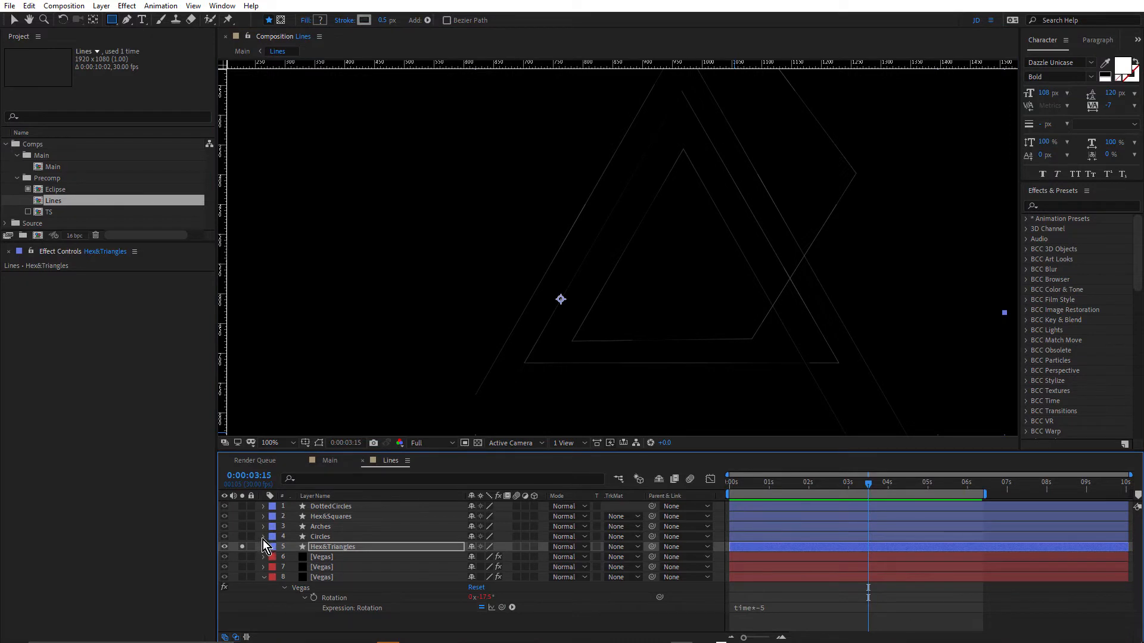
pyautogui.click(263, 538)
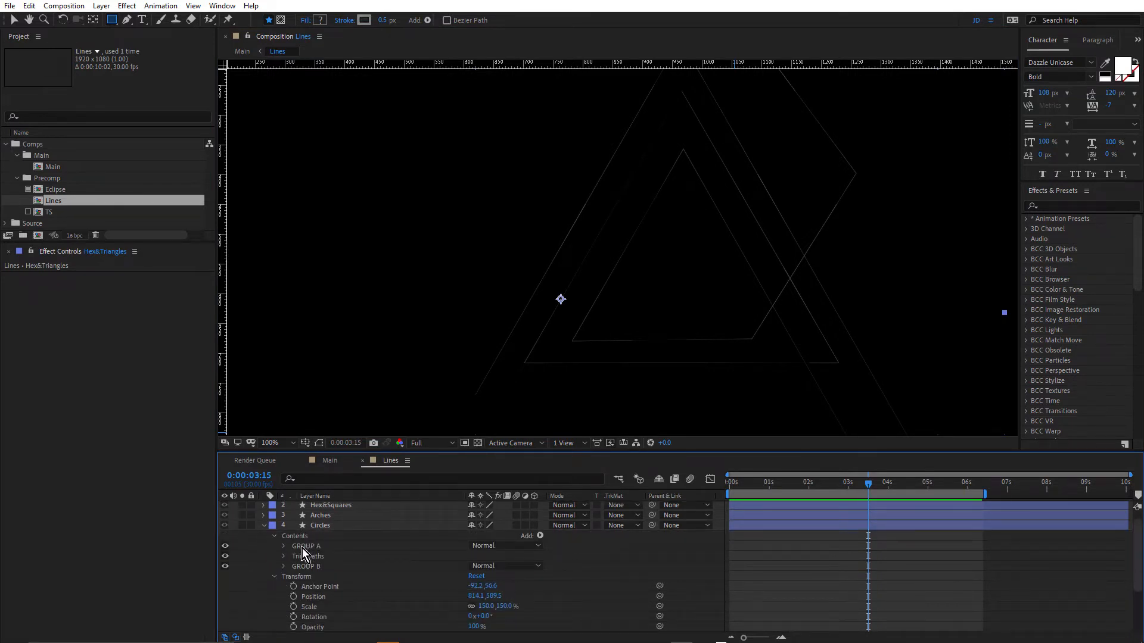
pyautogui.click(241, 526)
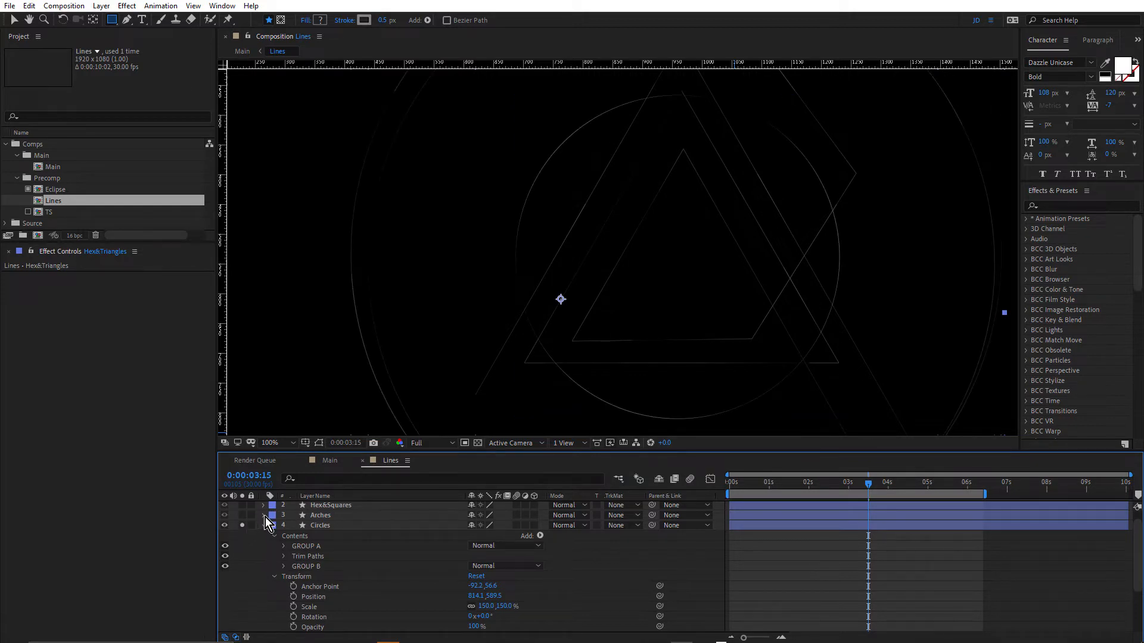
# - Expand the Arches layer's Contents to examine how GROUP A and its arch shapes are organized, and collapse the Contents again
pyautogui.click(263, 516)
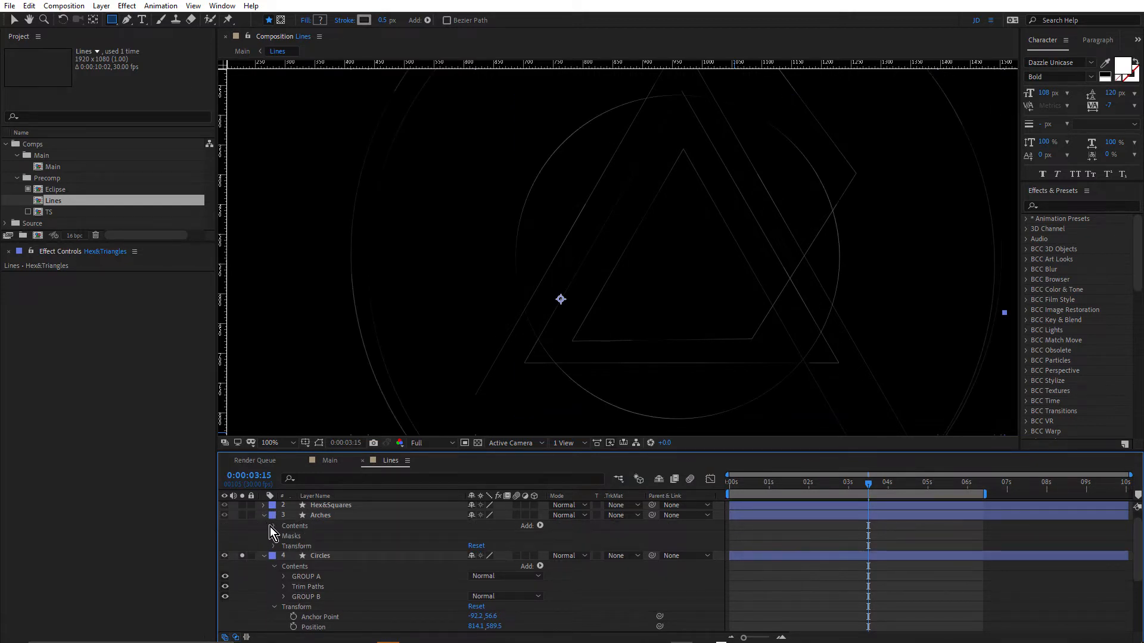
pyautogui.click(274, 526)
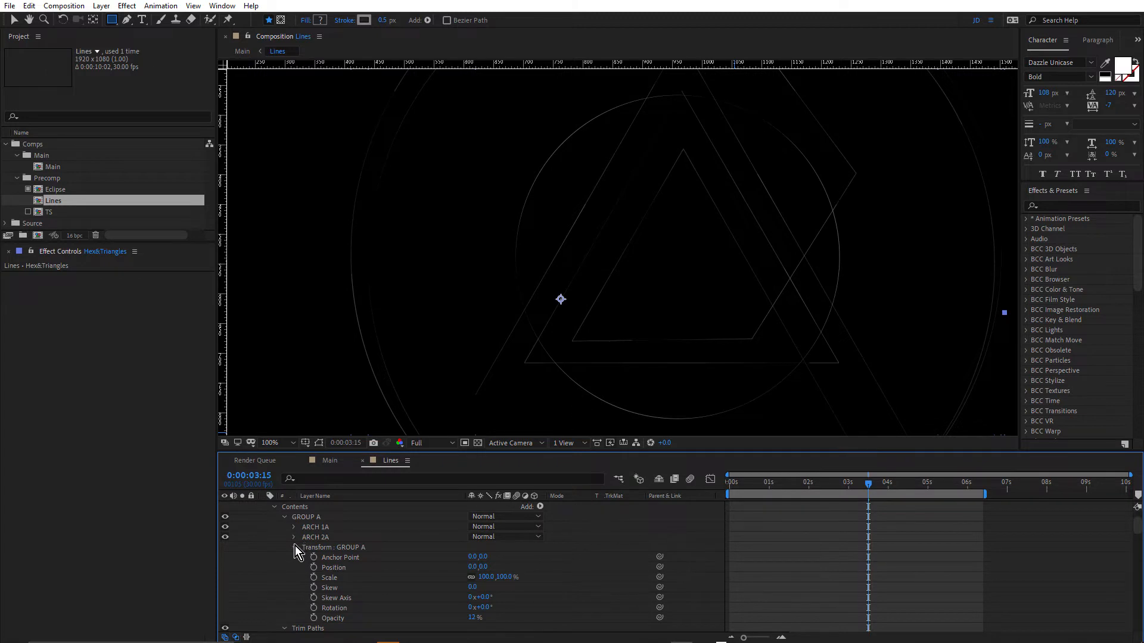
pyautogui.click(274, 508)
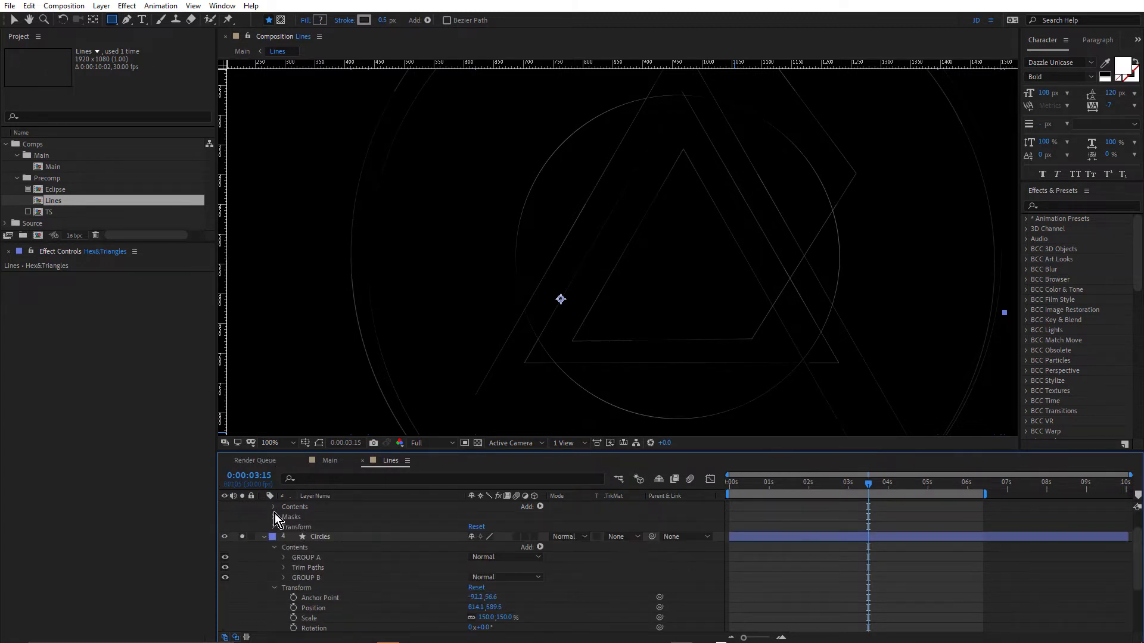
pyautogui.click(274, 509)
pyautogui.click(274, 508)
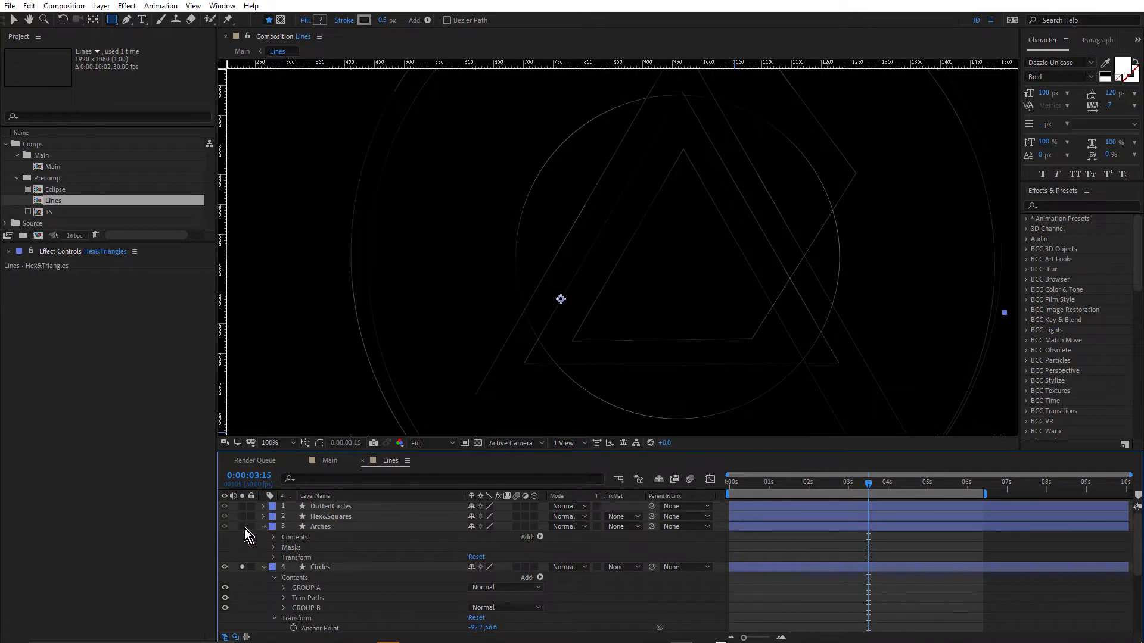
# - Clear the layer solos and play back the combined Lines animation in a maximized composition view
pyautogui.keyDown('alt'); pyautogui.click(244, 529); pyautogui.keyUp('alt')
pyautogui.click(244, 529)
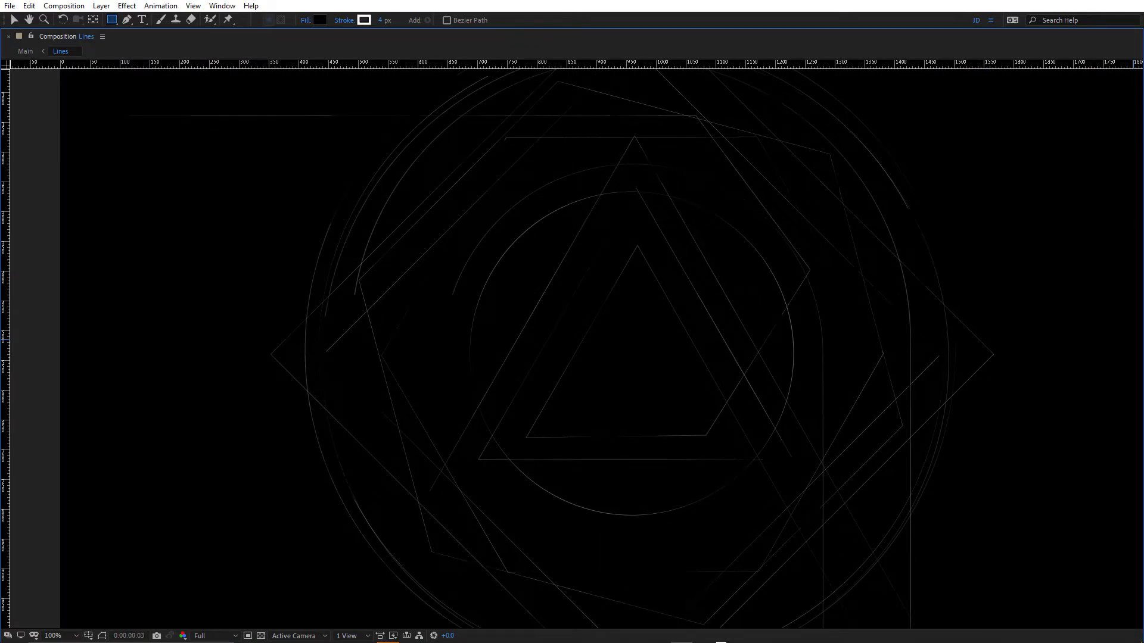
pyautogui.press('`')
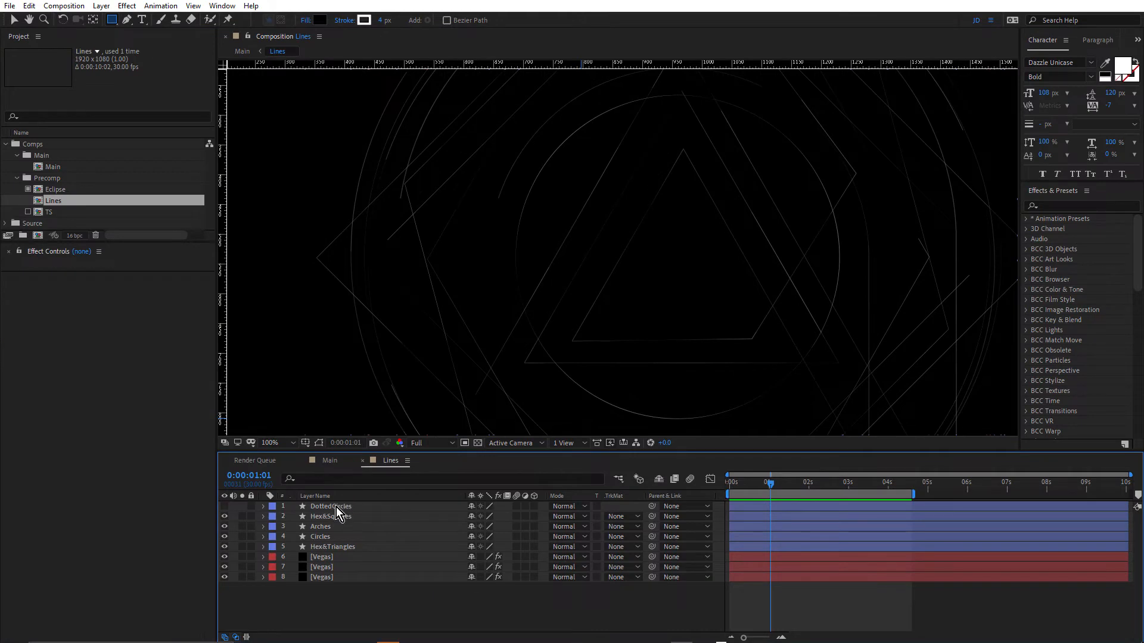
# - Make the DottedCircles layer visible, reposition the view around its arcs, and solo the layer
pyautogui.click(335, 506)
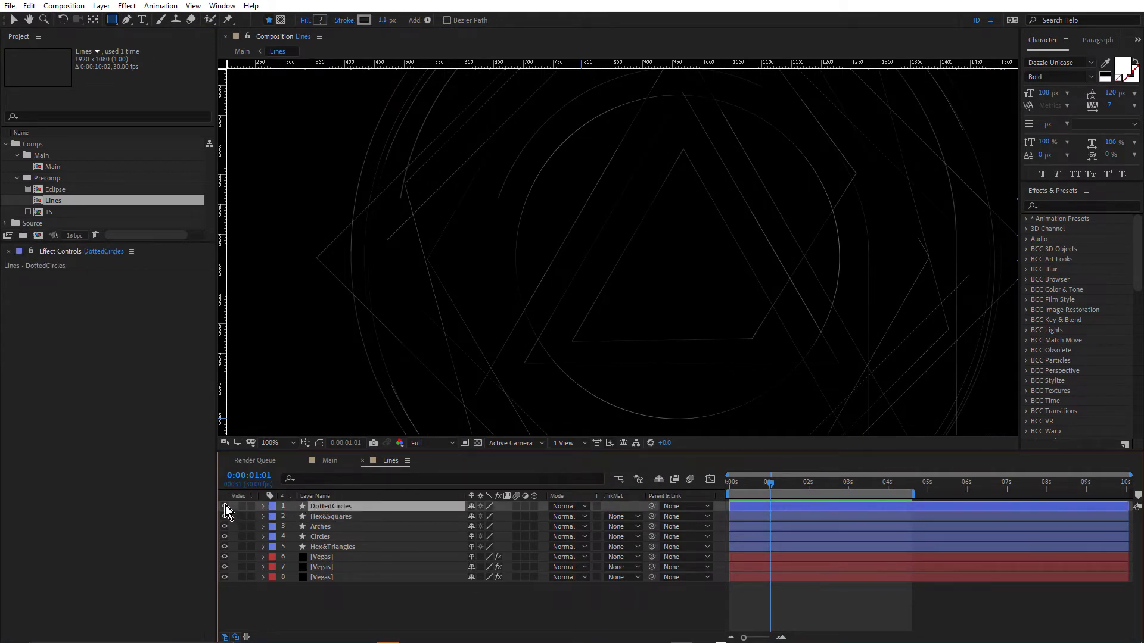
pyautogui.press('h')
pyautogui.moveTo(638, 327); pyautogui.dragTo(637, 288)
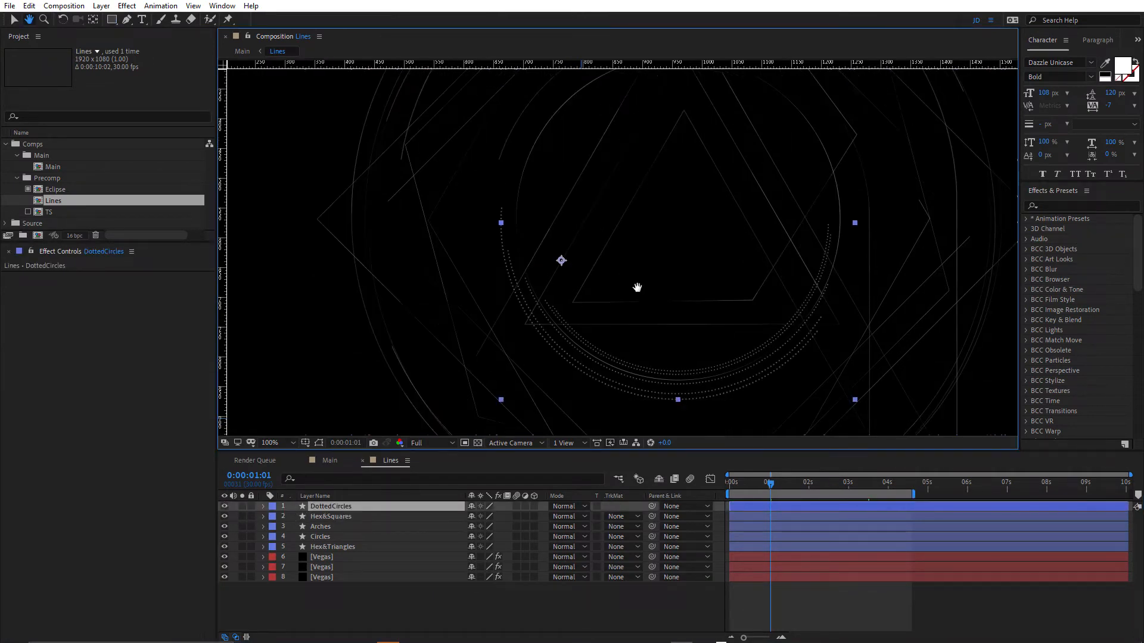
pyautogui.press('q')
pyautogui.click(245, 510)
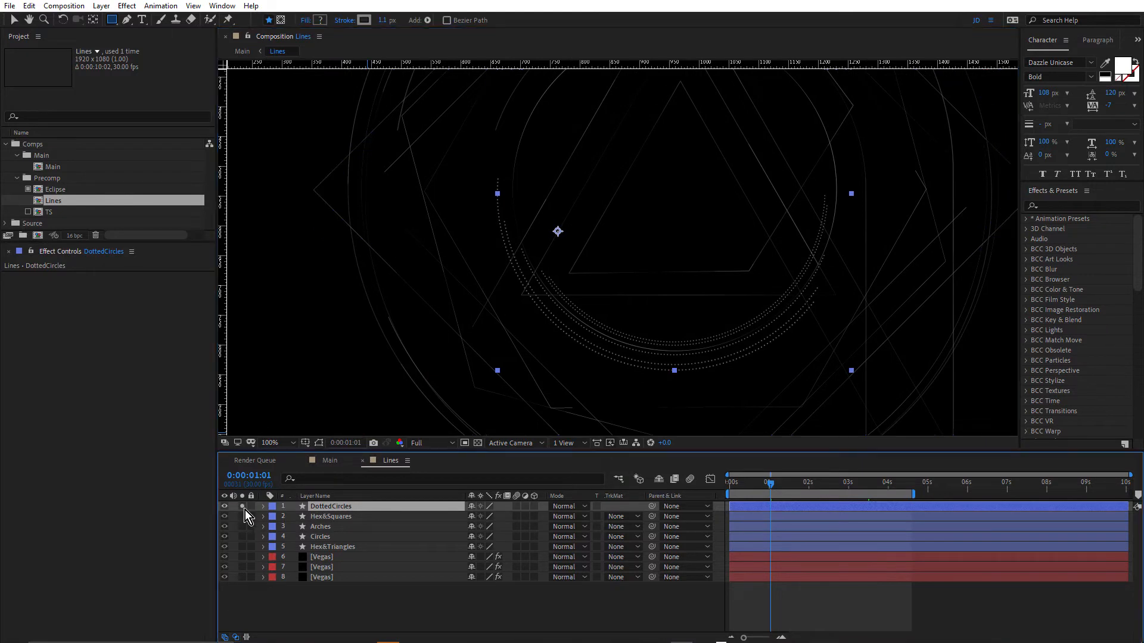
# - Expand the DottedCircles layer's Contents, hide Groups 2 to 5, and expand Group 1
pyautogui.click(263, 508)
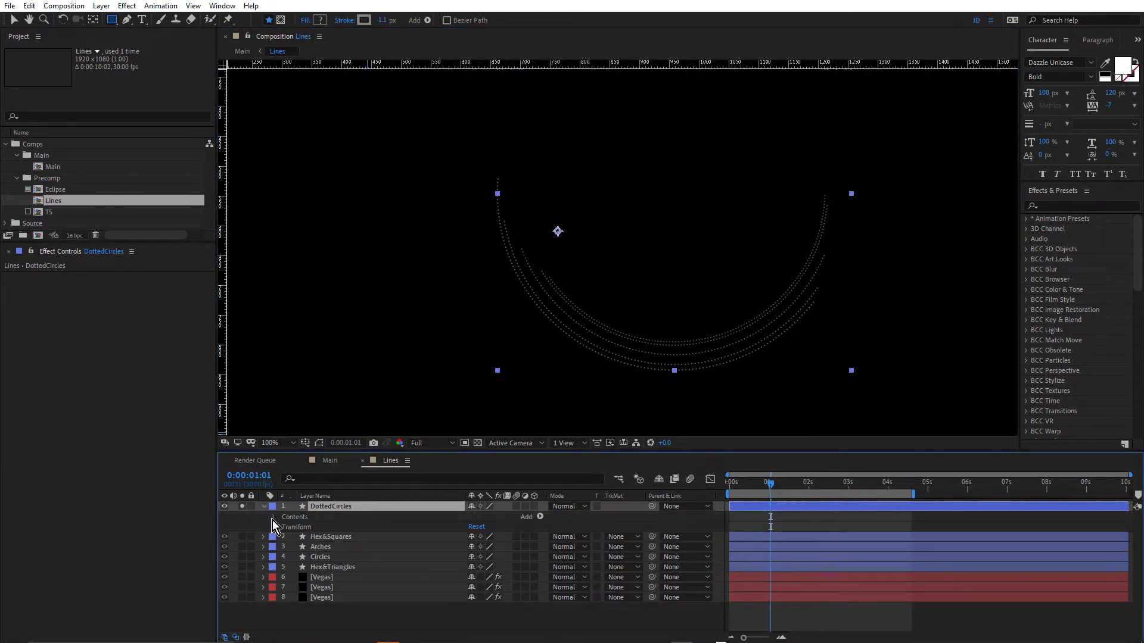
pyautogui.click(274, 518)
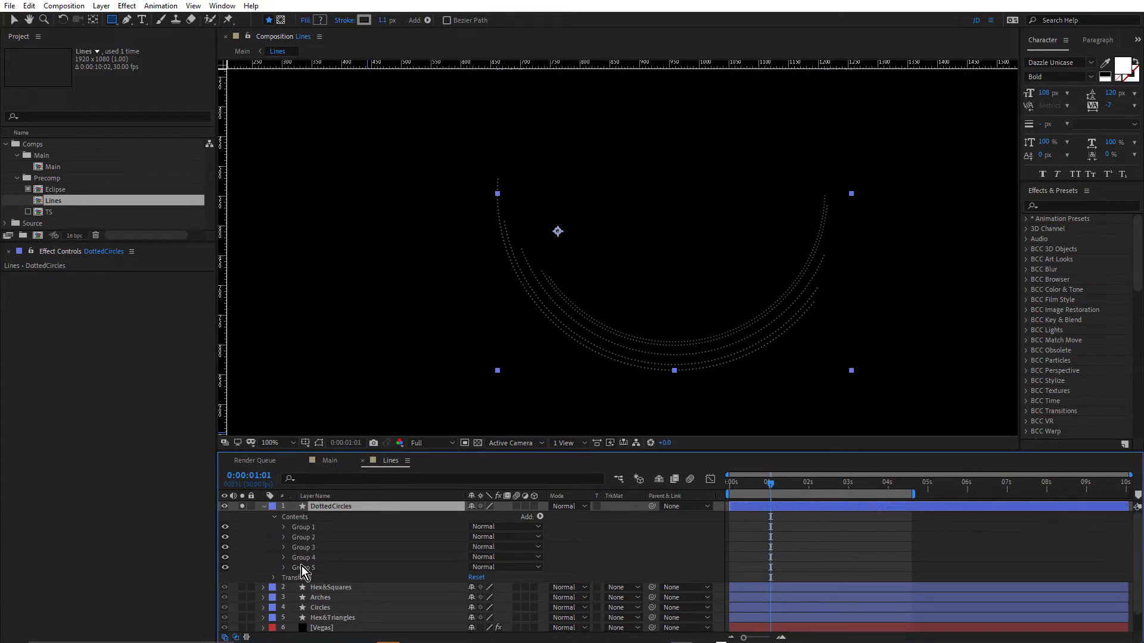
pyautogui.click(226, 567)
pyautogui.click(284, 527)
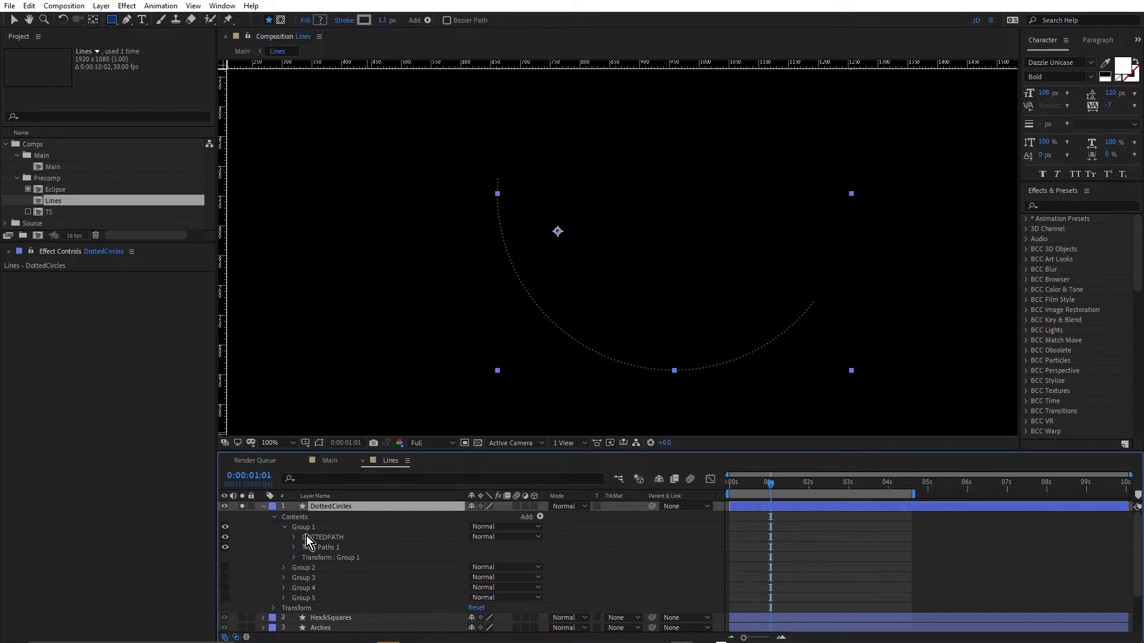
# - Expand DOTTEDPATH in Group 1 to examine the Stroke 1 settings and their Dashes values
pyautogui.click(293, 537)
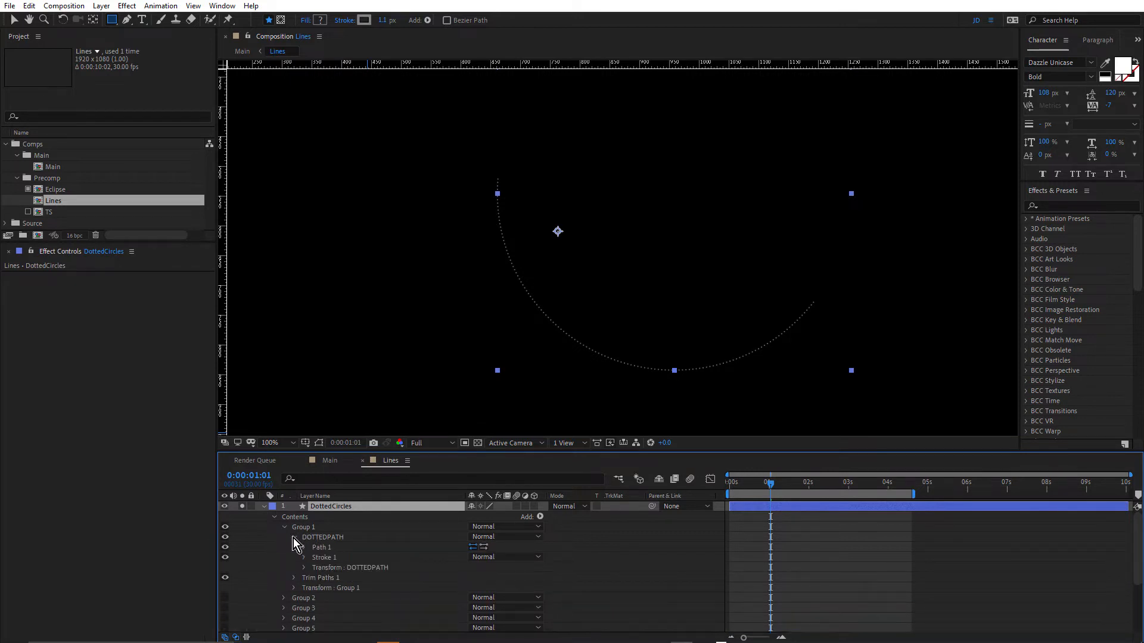
pyautogui.click(304, 558)
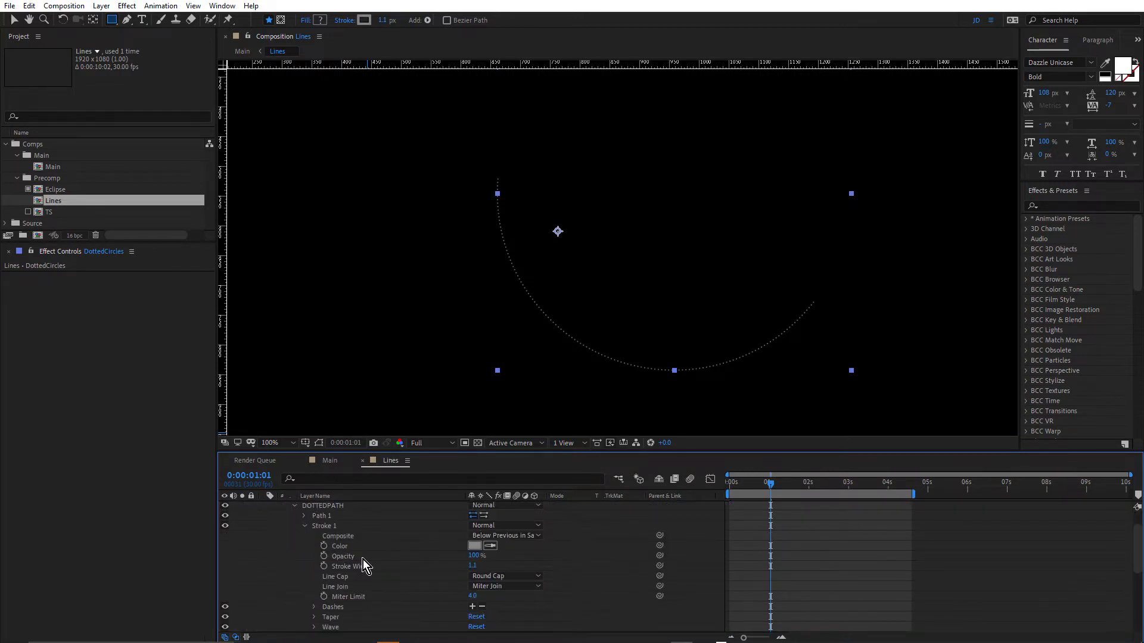
pyautogui.click(315, 607)
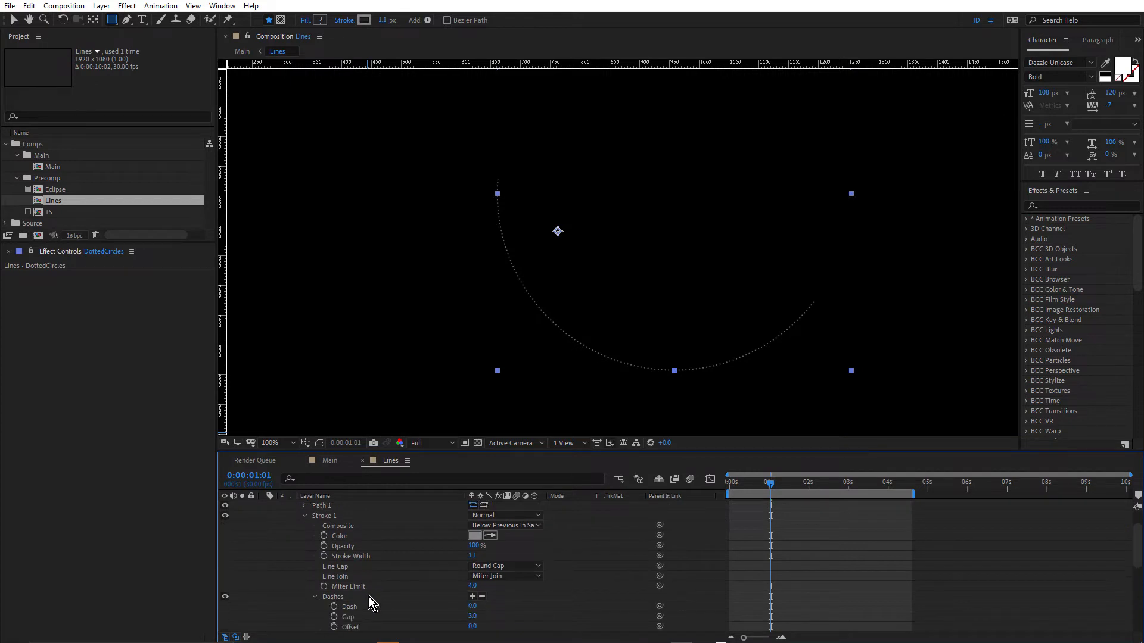
pyautogui.scroll(-1, 581, 611)
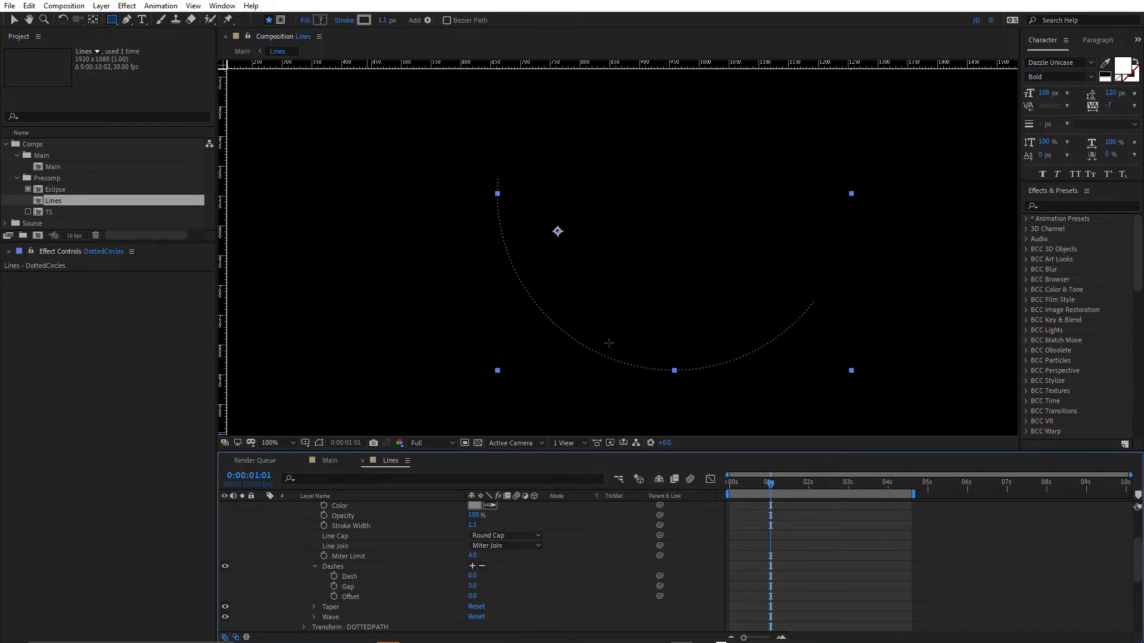
# - Try different Gap and Dash values on Group 1's dotted stroke at 200% magnification, and undo the changes
pyautogui.scroll(1, 595, 353)
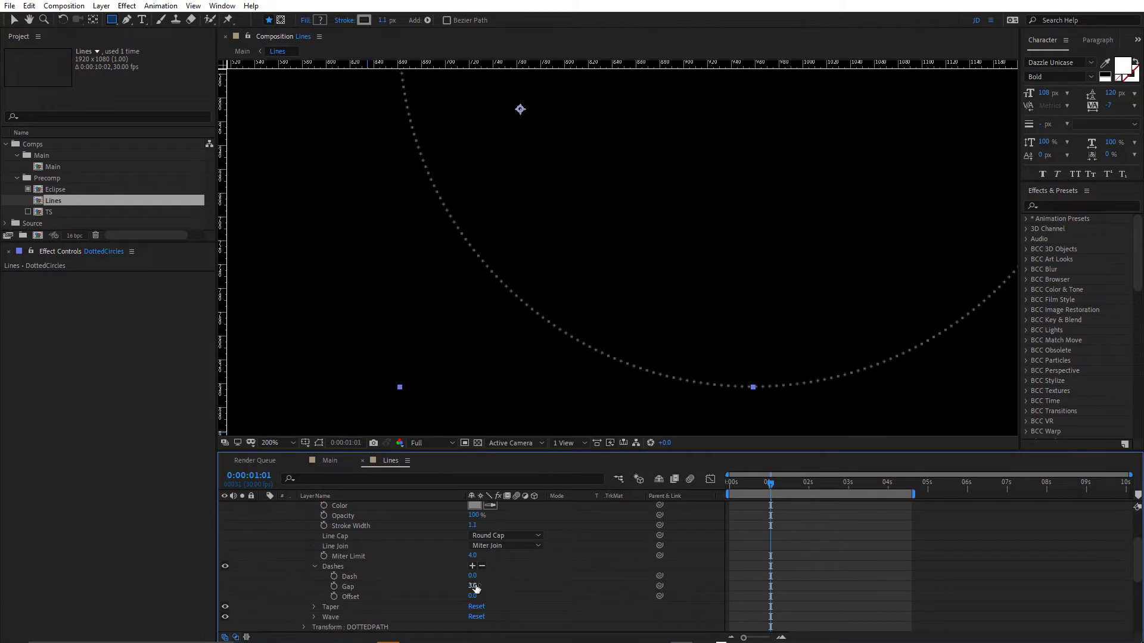
pyautogui.moveTo(475, 587)
pyautogui.mouseDown()
pyautogui.moveTo(465, 586)
pyautogui.moveTo(500, 588)
pyautogui.moveTo(467, 598)
pyautogui.mouseUp()
pyautogui.moveTo(472, 576); pyautogui.dragTo(477, 577)
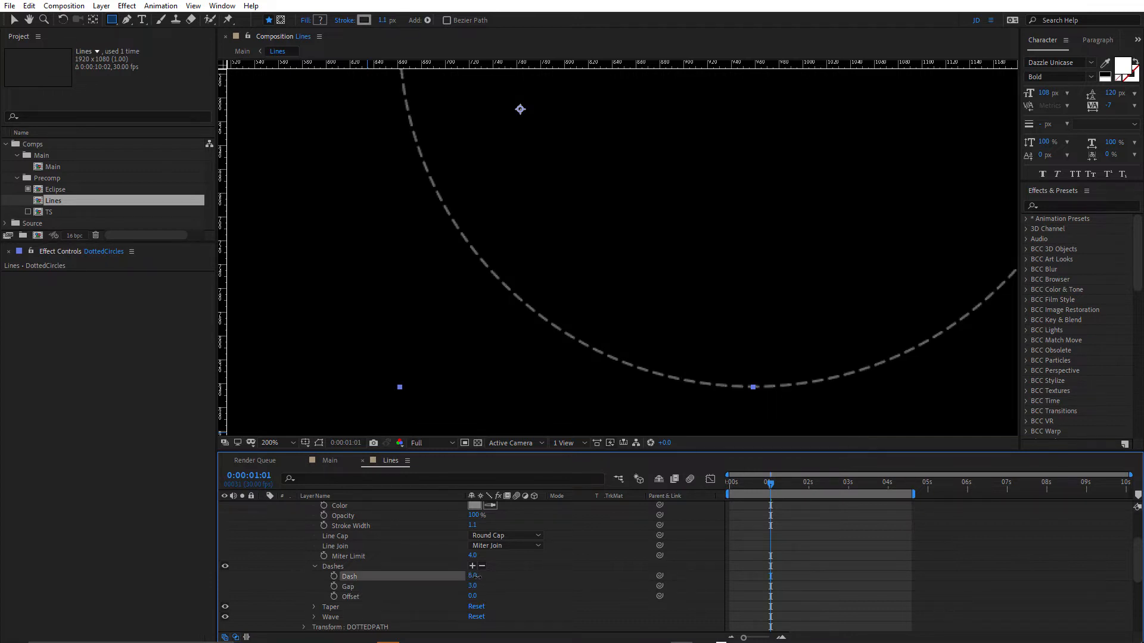
pyautogui.hotkey('ctrl', 'z')
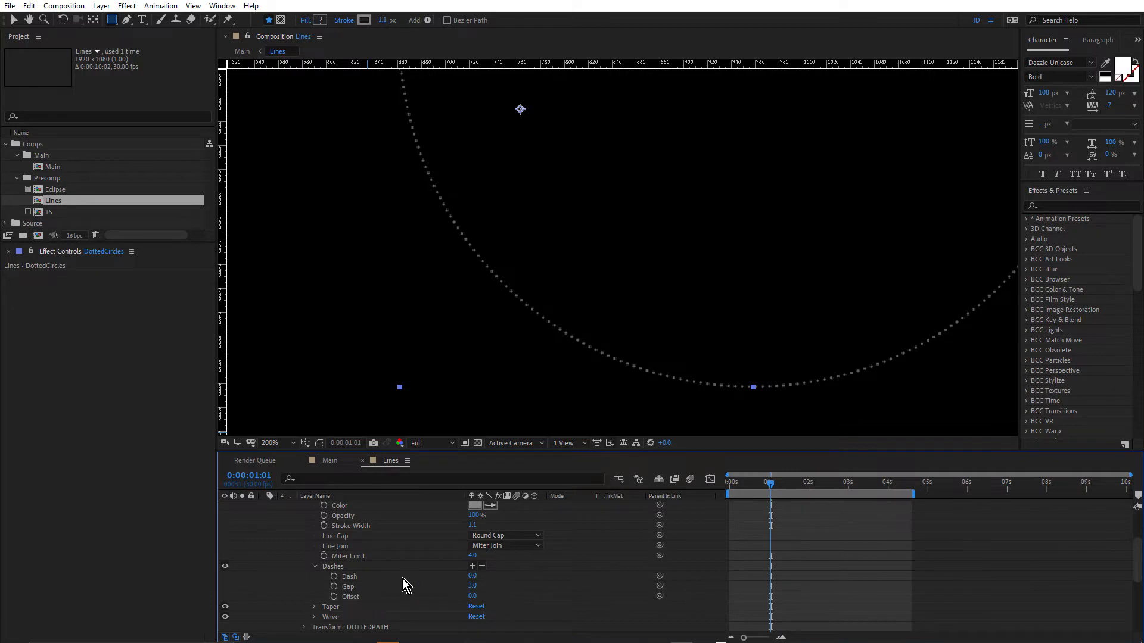
# - Collapse Stroke 1, expand Trim Paths 1 in Group 1, and scrub the timeline to examine its Offset animation
pyautogui.scroll(3, 402, 578)
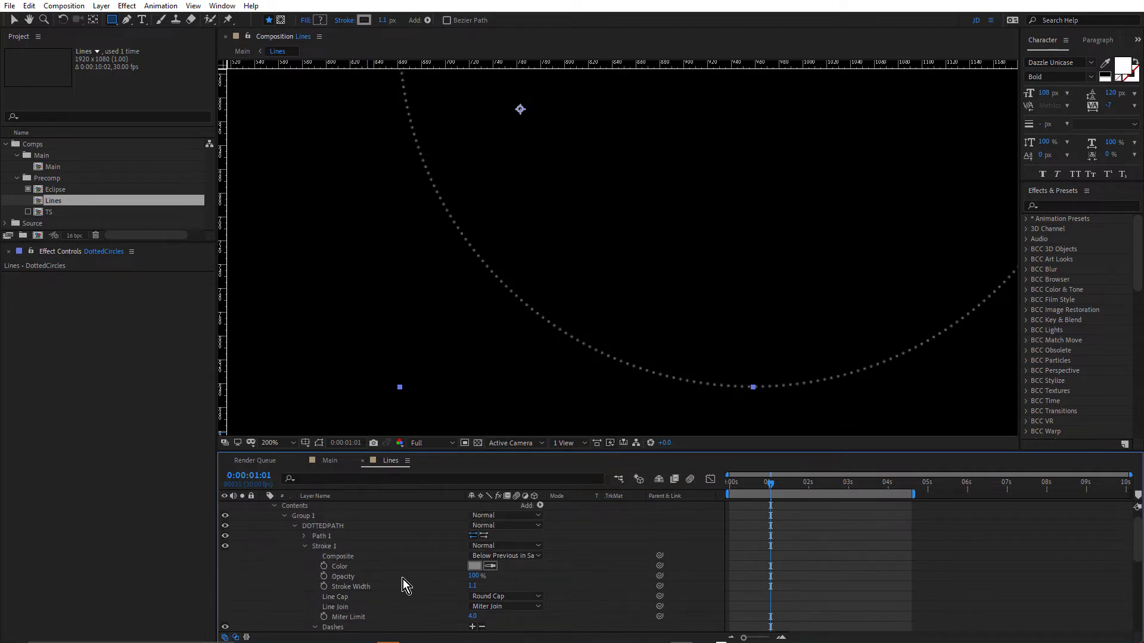
pyautogui.click(307, 546)
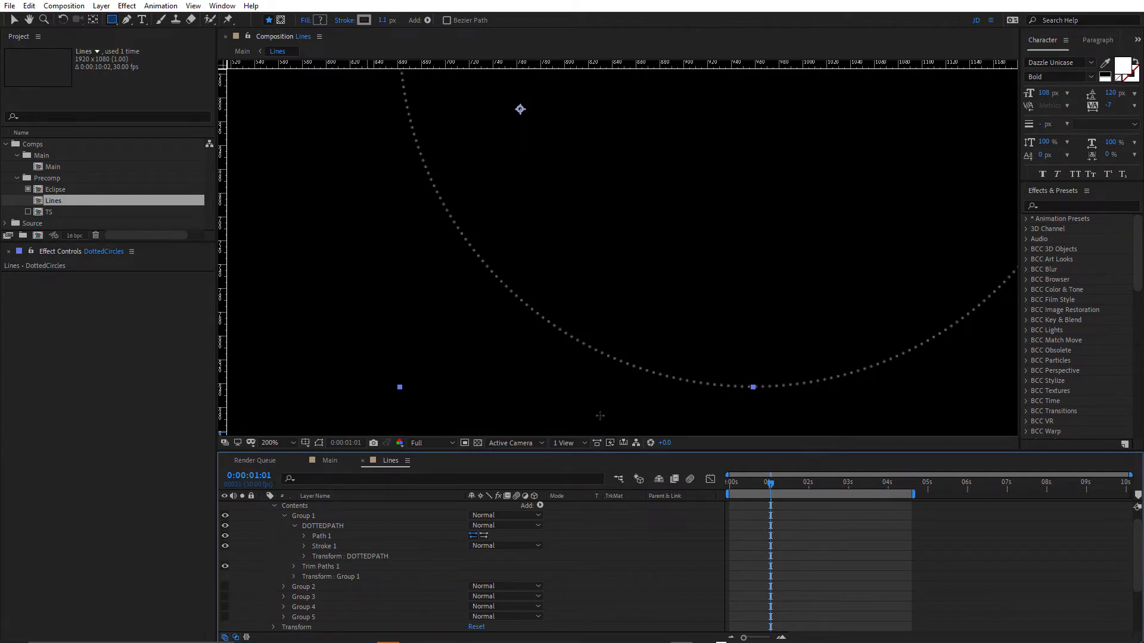
pyautogui.press(',')
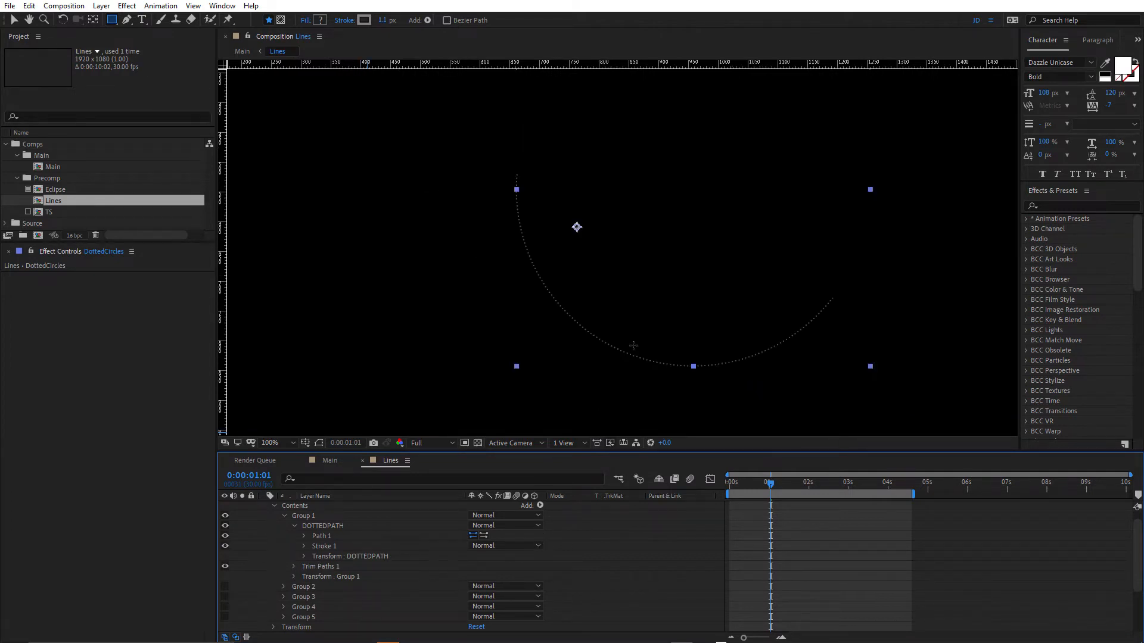
pyautogui.click(293, 566)
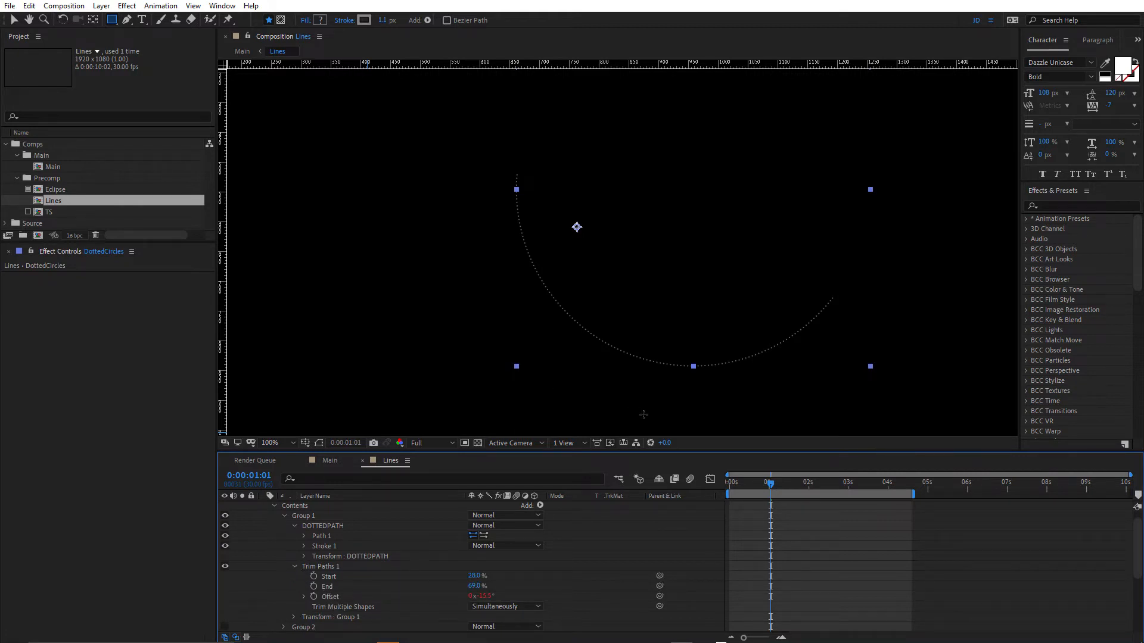
pyautogui.moveTo(741, 484); pyautogui.dragTo(798, 524)
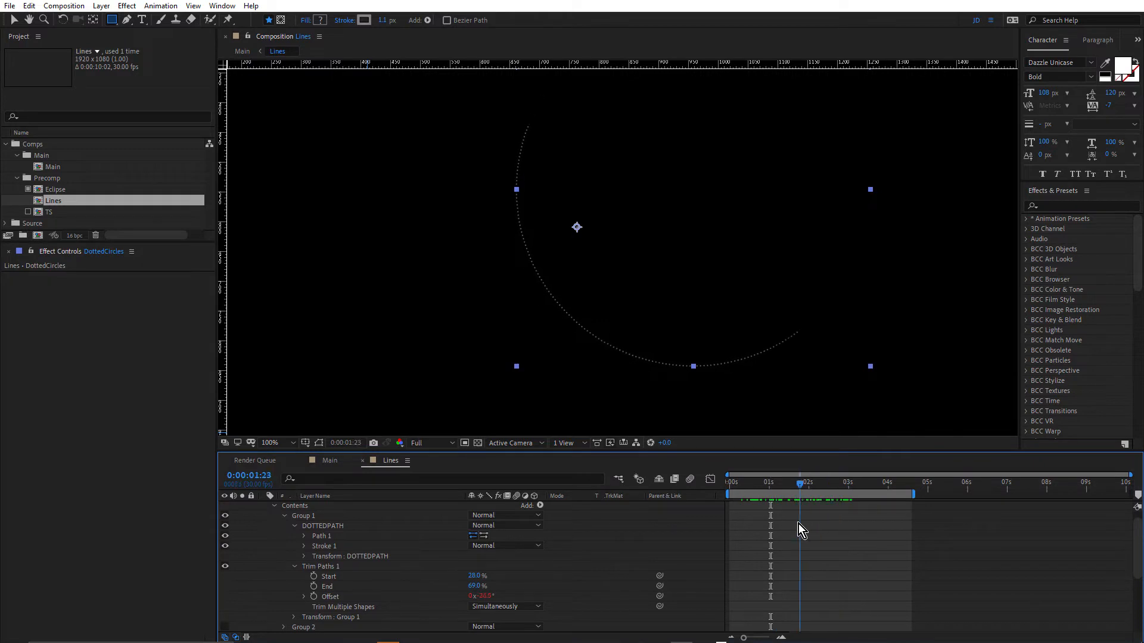
# - Collapse Group 1 and make Group 2 of the DottedCircles layer visible
pyautogui.scroll(1, 319, 537)
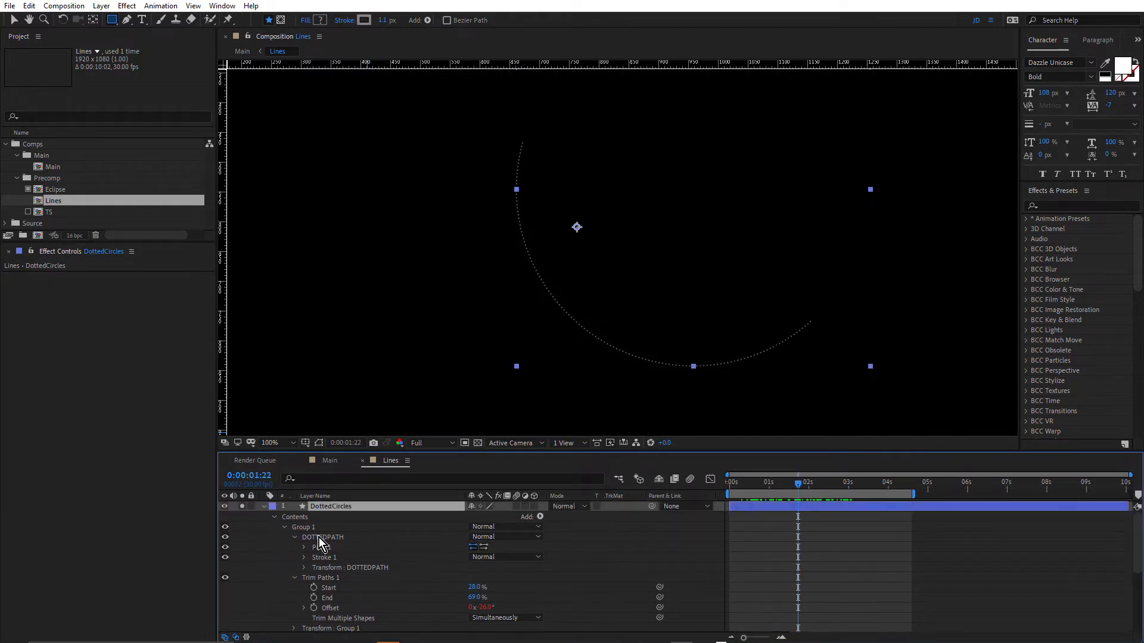
pyautogui.click(284, 527)
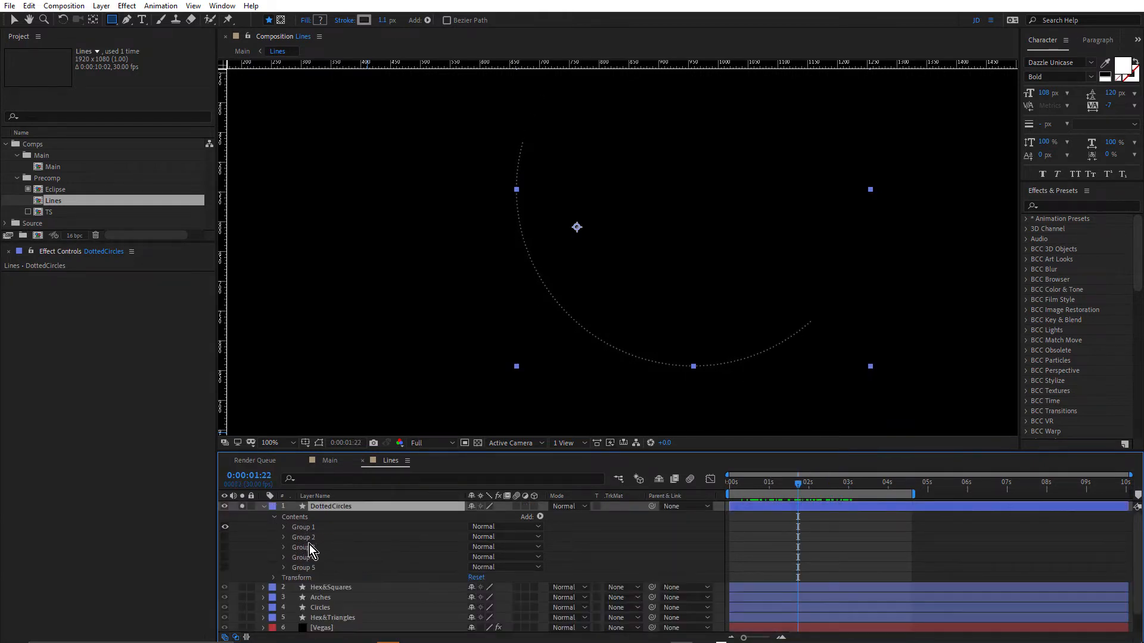
pyautogui.click(305, 539)
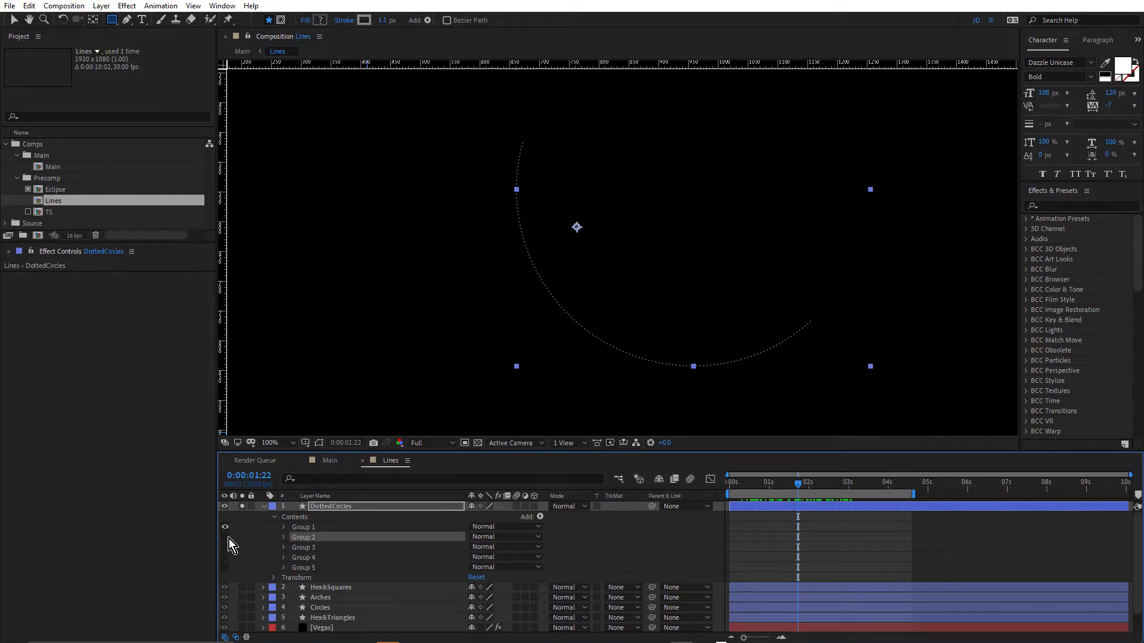
pyautogui.click(225, 537)
# - Expand Group 2 to examine its Trim Paths 1 Start, End and Offset settings, and collapse the Trim Paths again
pyautogui.click(284, 537)
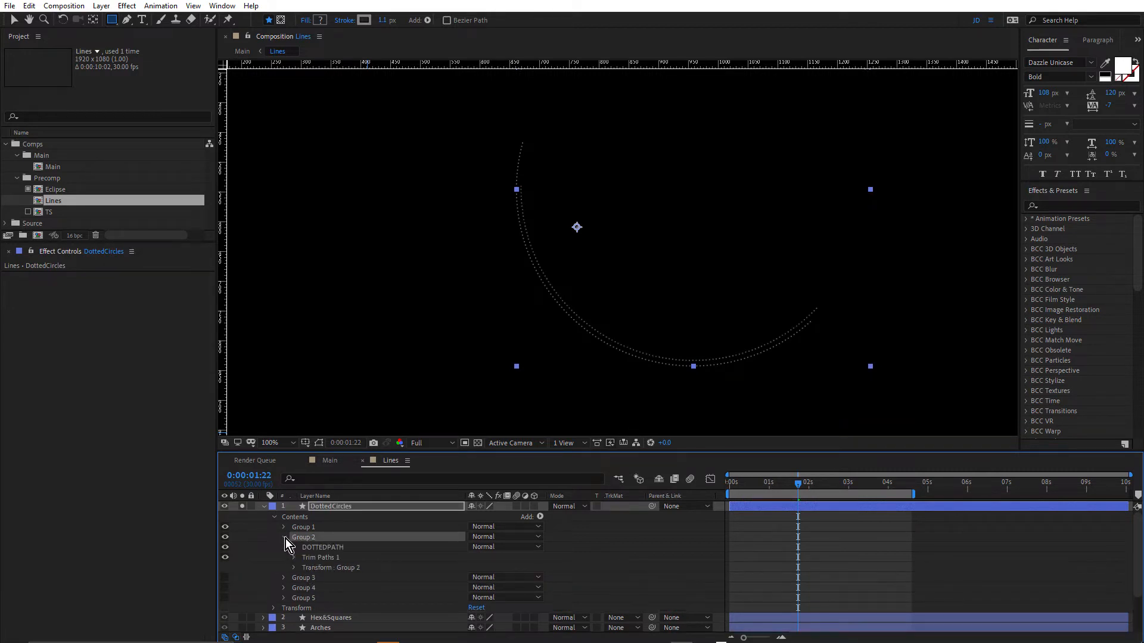
pyautogui.click(293, 558)
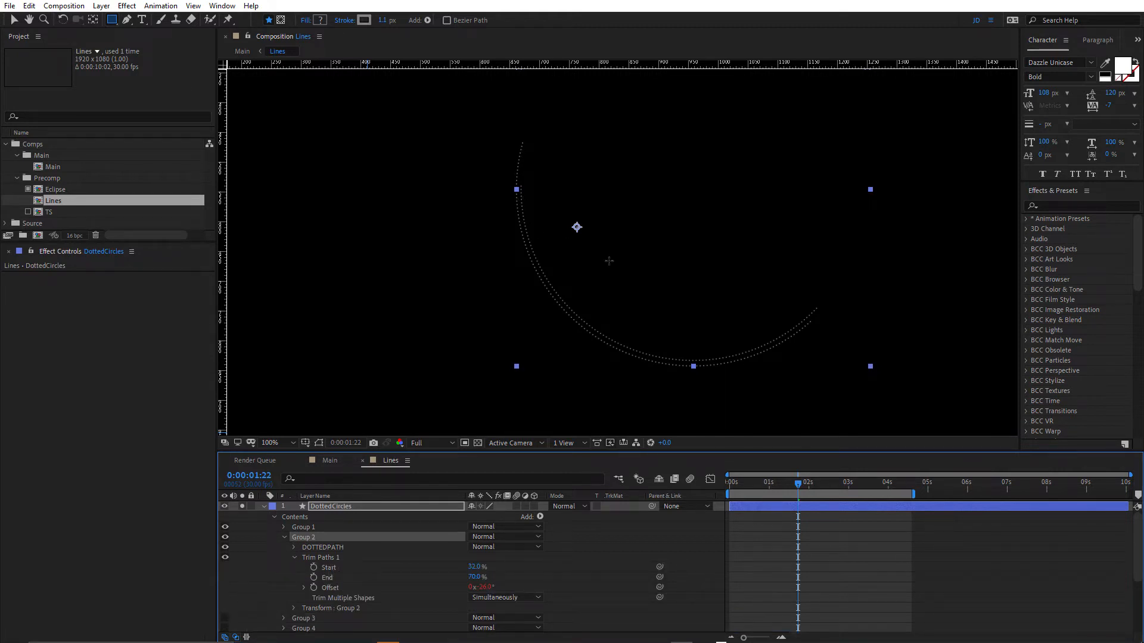
pyautogui.click(294, 556)
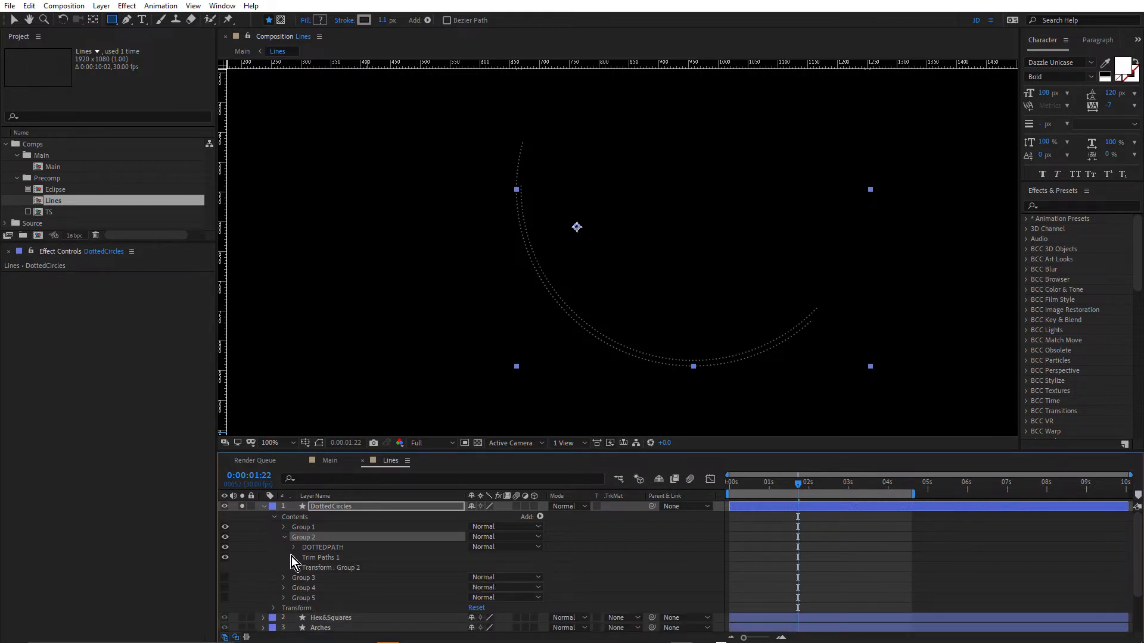
# - Collapse Group 2, make Groups 3 to 5 visible, and scrub the timeline to check all the dotted arcs moving together
pyautogui.doubleClick(273, 517)
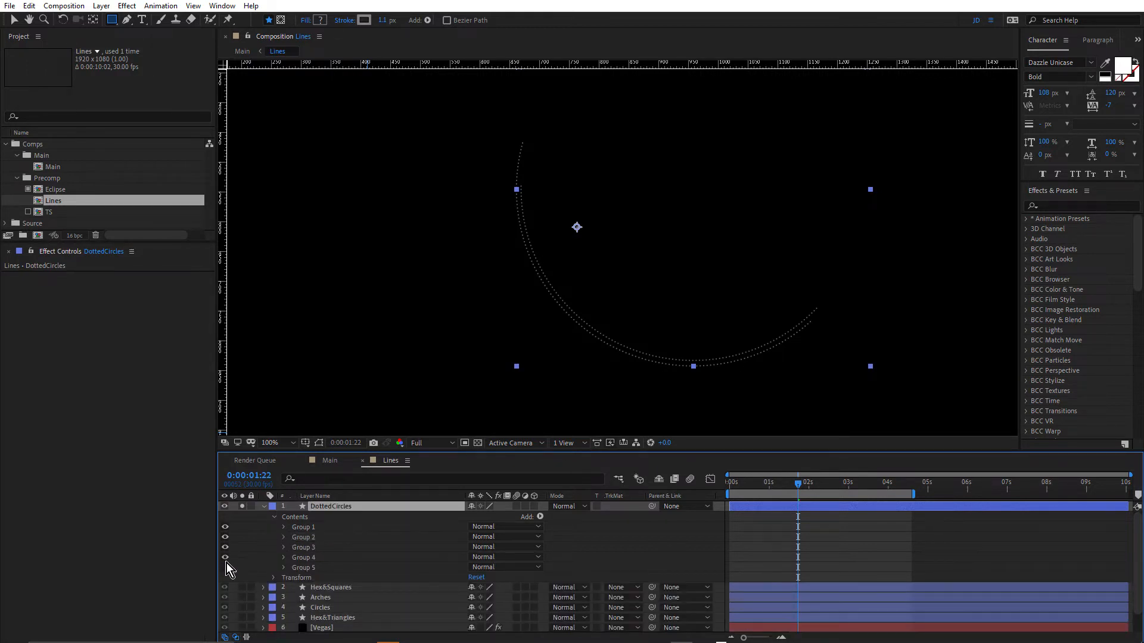
pyautogui.click(225, 567)
pyautogui.moveTo(741, 485); pyautogui.dragTo(825, 498)
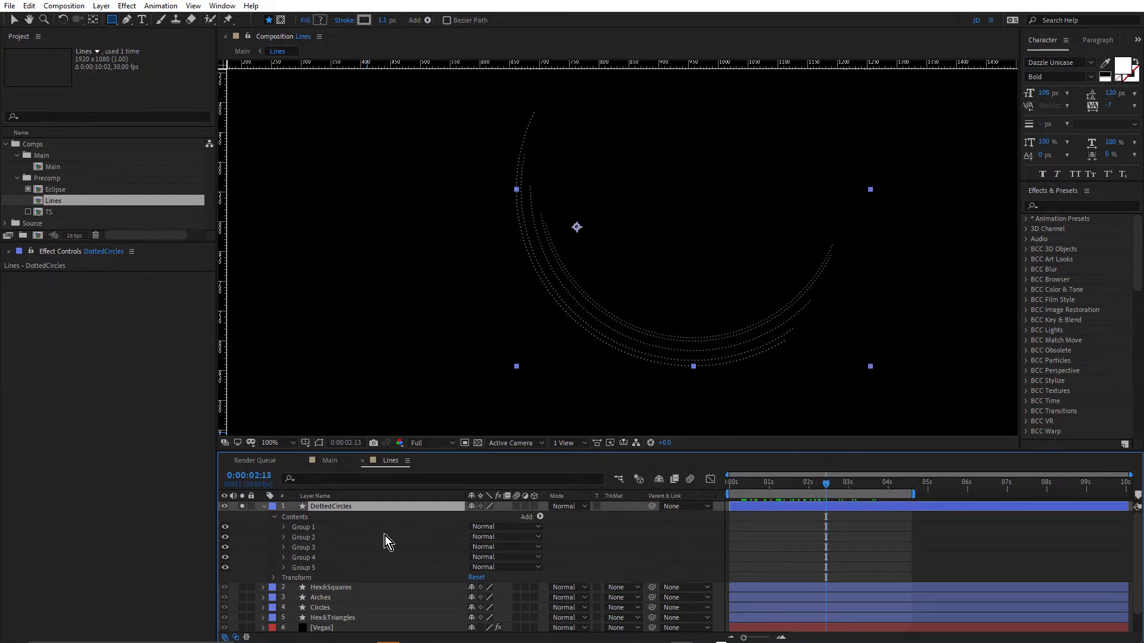
# - Collapse the DottedCircles layer and turn off its solo
pyautogui.click(264, 507)
pyautogui.click(243, 506)
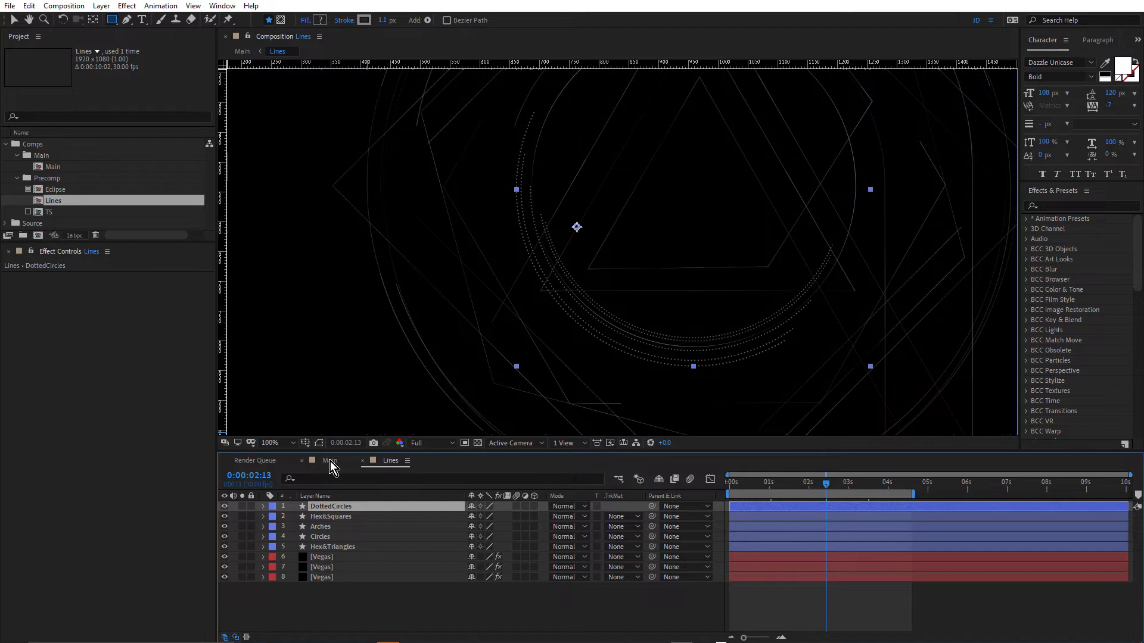
# - Return to the Main composition and view the Color setting of the Lines layer's Fill effect
pyautogui.click(330, 461)
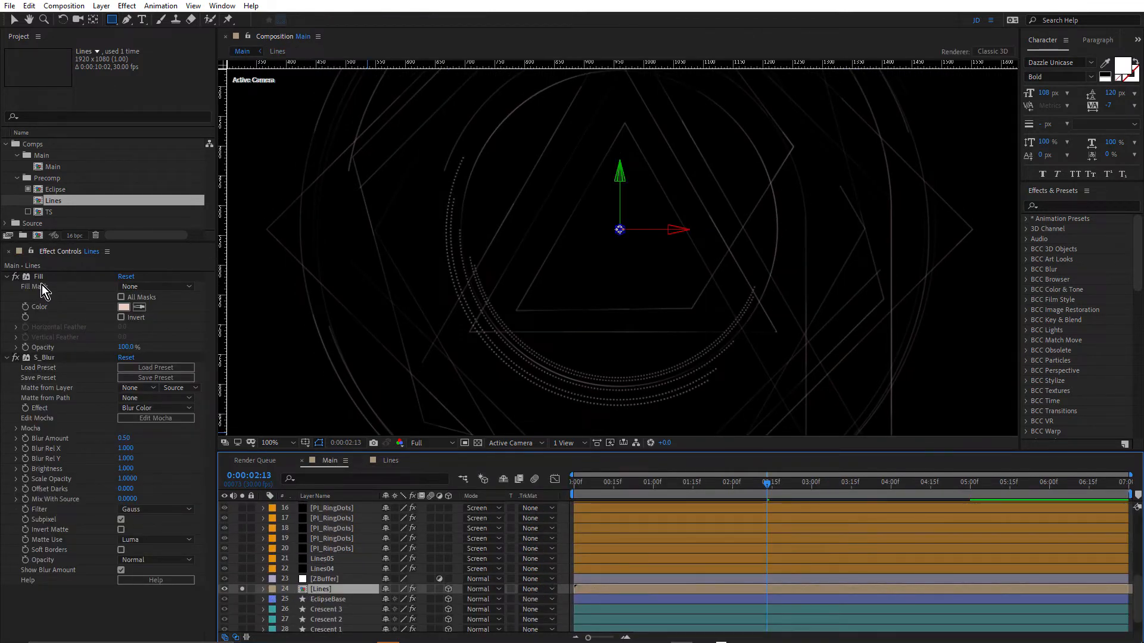
pyautogui.click(124, 307)
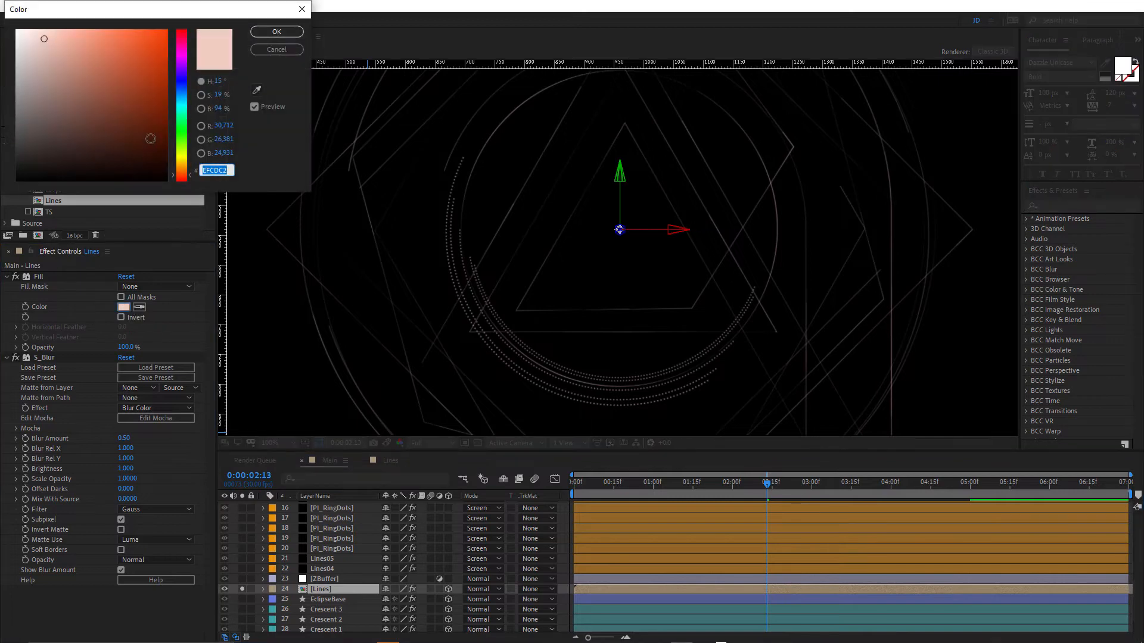
pyautogui.click(274, 50)
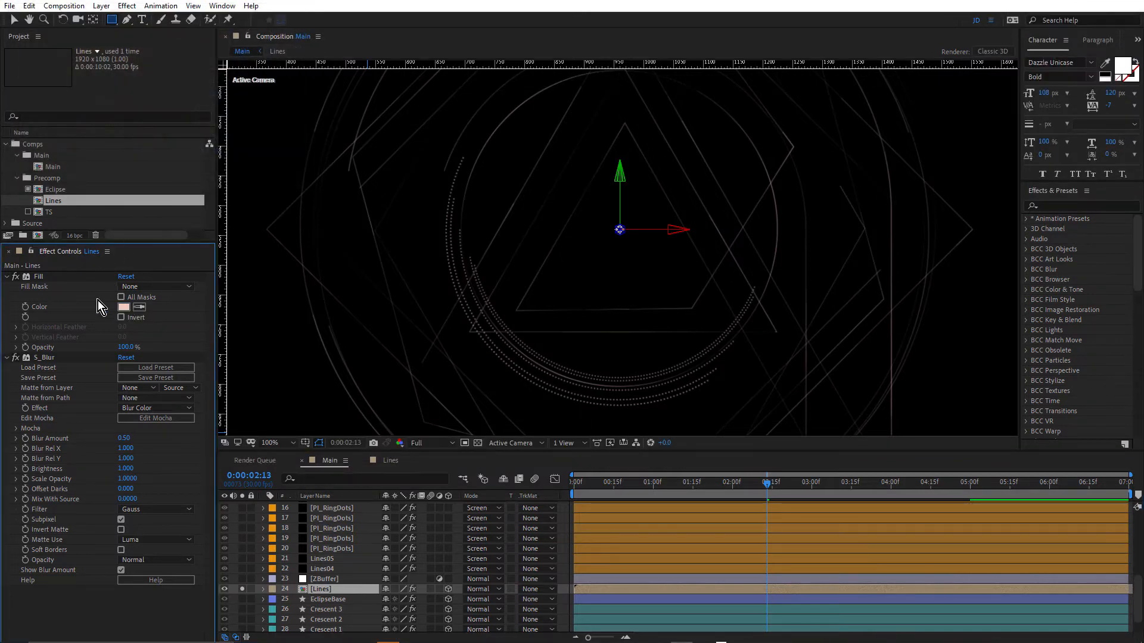
# - Toggle the Lines layer's S_Blur effect off and back on to compare the line edges close up
pyautogui.scroll(3, 369, 303)
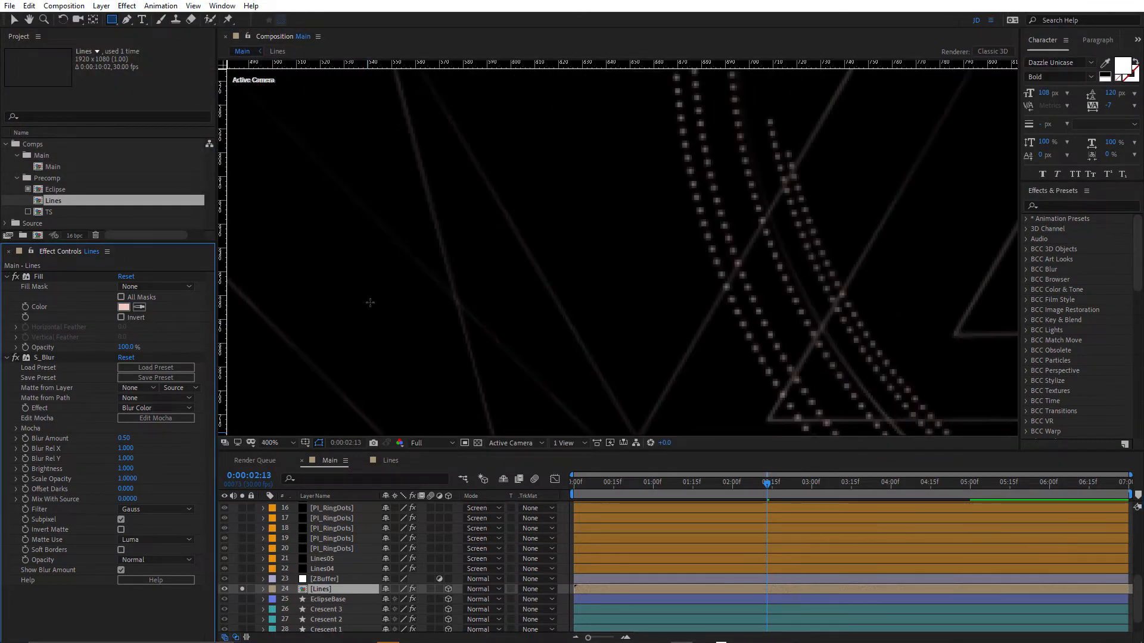
pyautogui.click(16, 358)
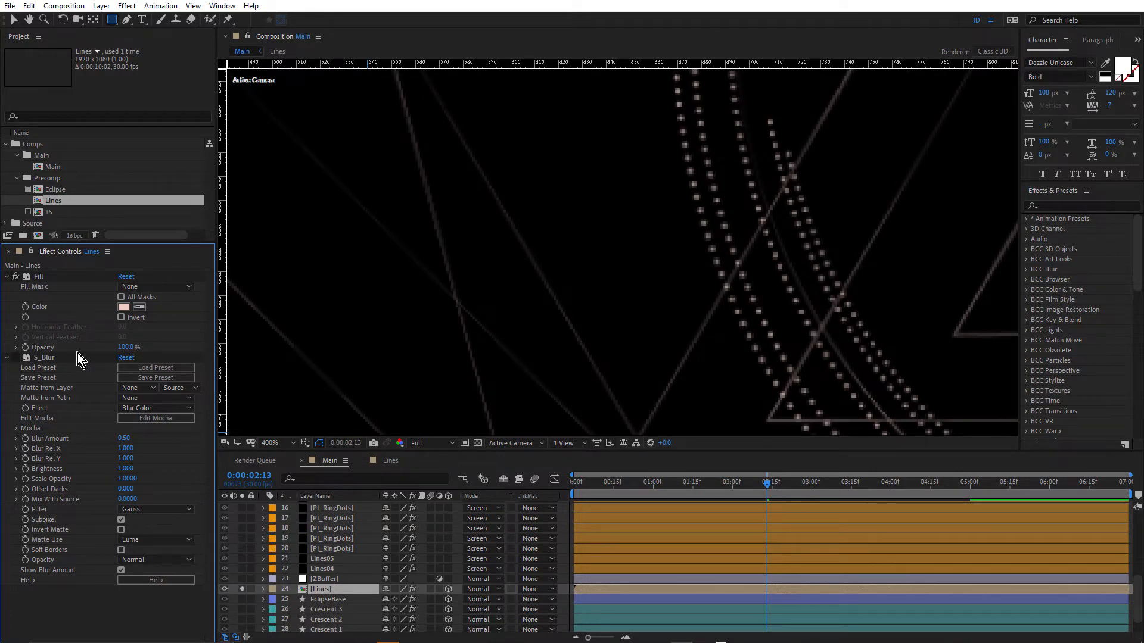
pyautogui.scroll(1, 426, 225)
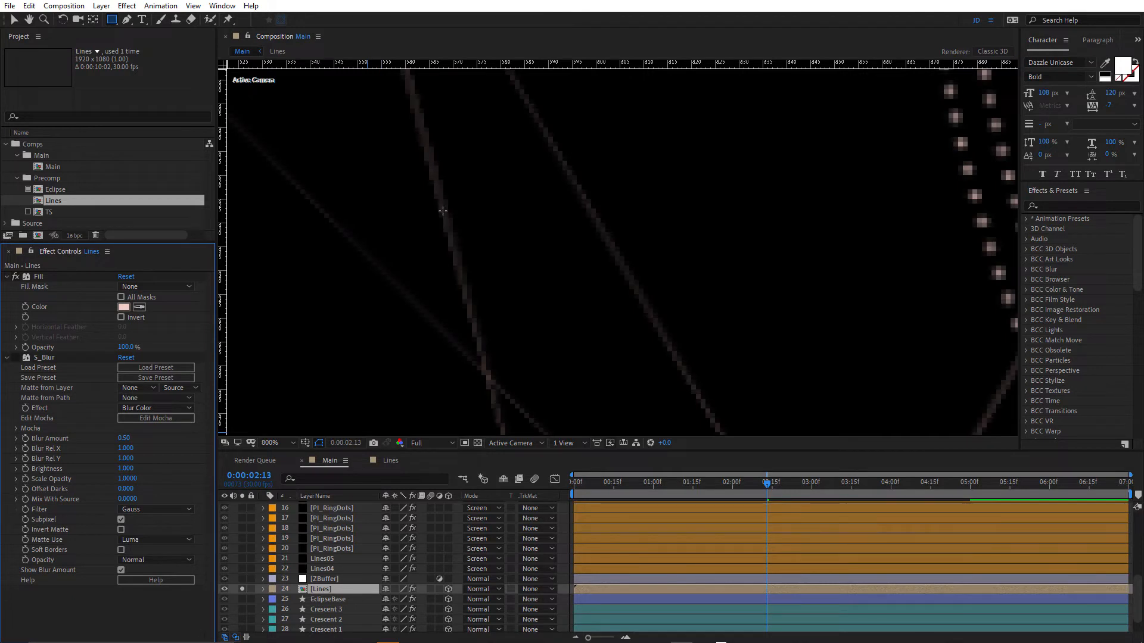
pyautogui.click(18, 360)
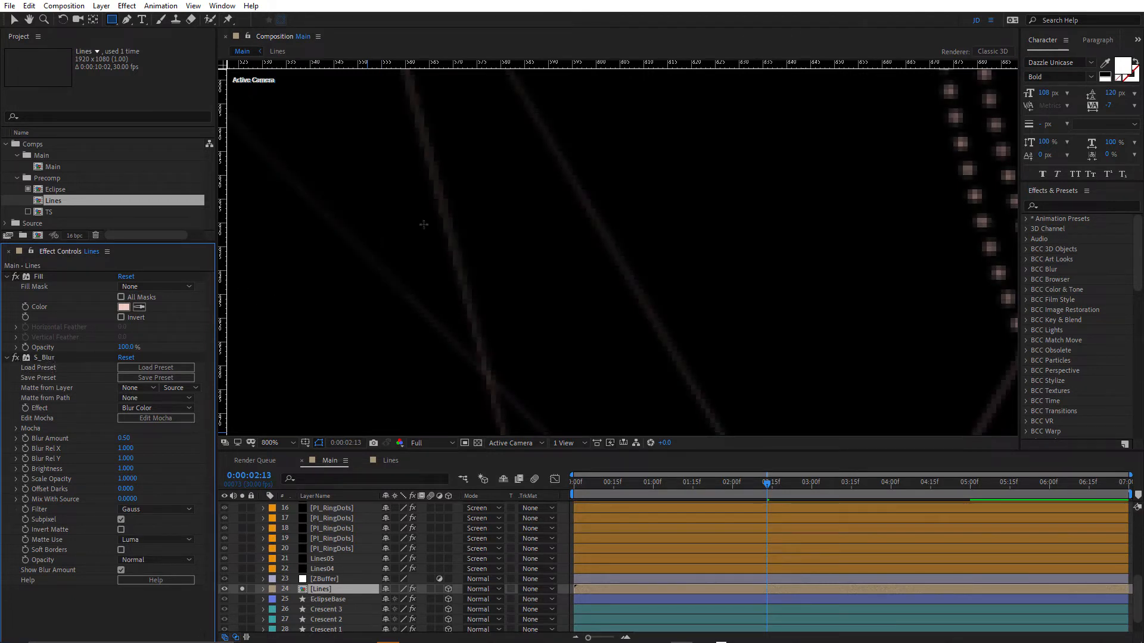
pyautogui.scroll(-3, 427, 224)
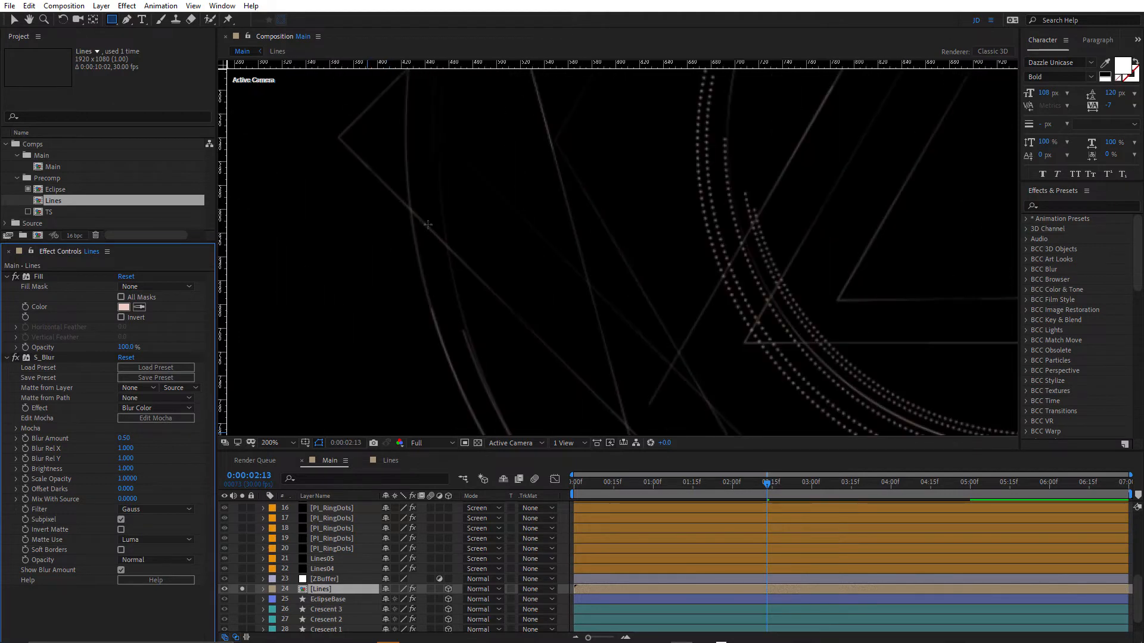
pyautogui.press('`')
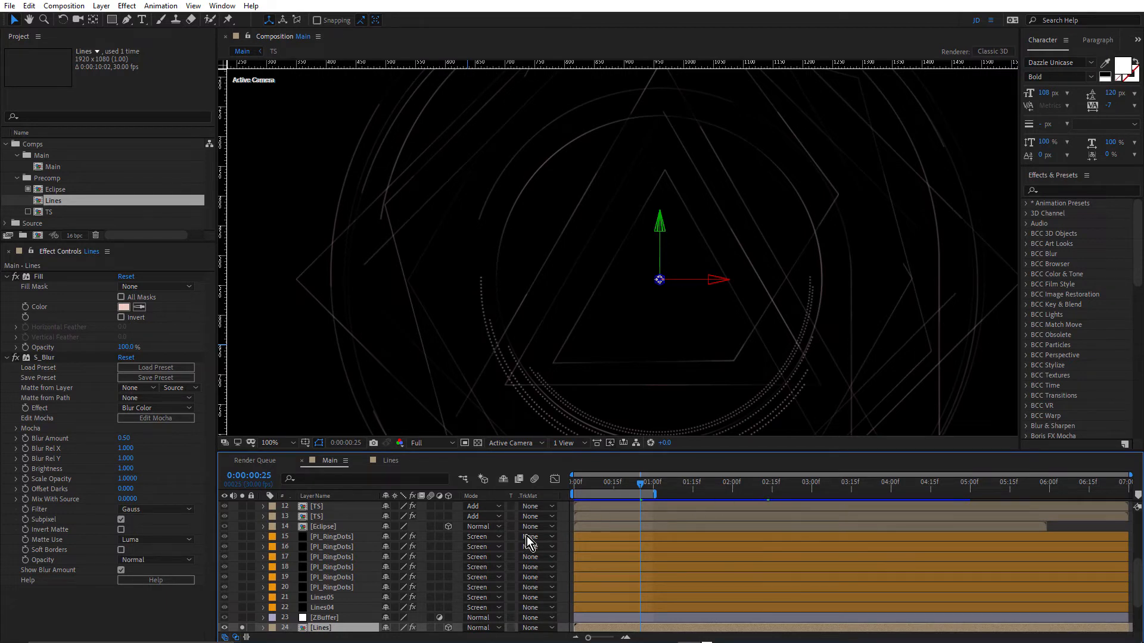
# - Solo the Lines04 layer together with Lines, and select Lines04 to show its BCC Particle Illusion effect
pyautogui.click(319, 607)
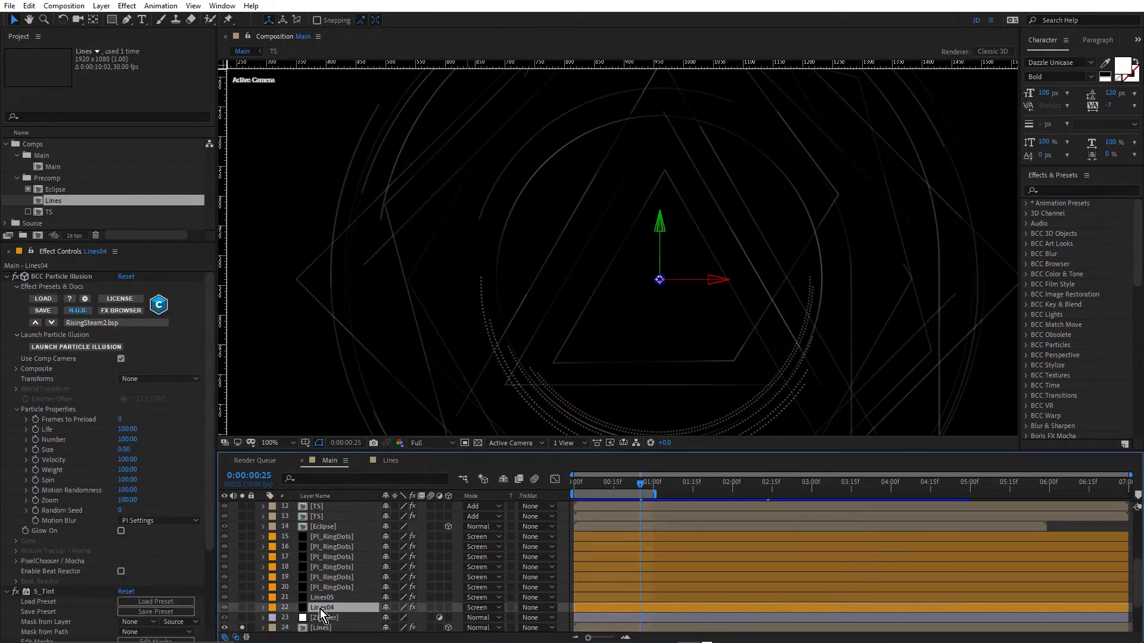
pyautogui.keyDown('shift'); pyautogui.click(327, 537); pyautogui.keyUp('shift')
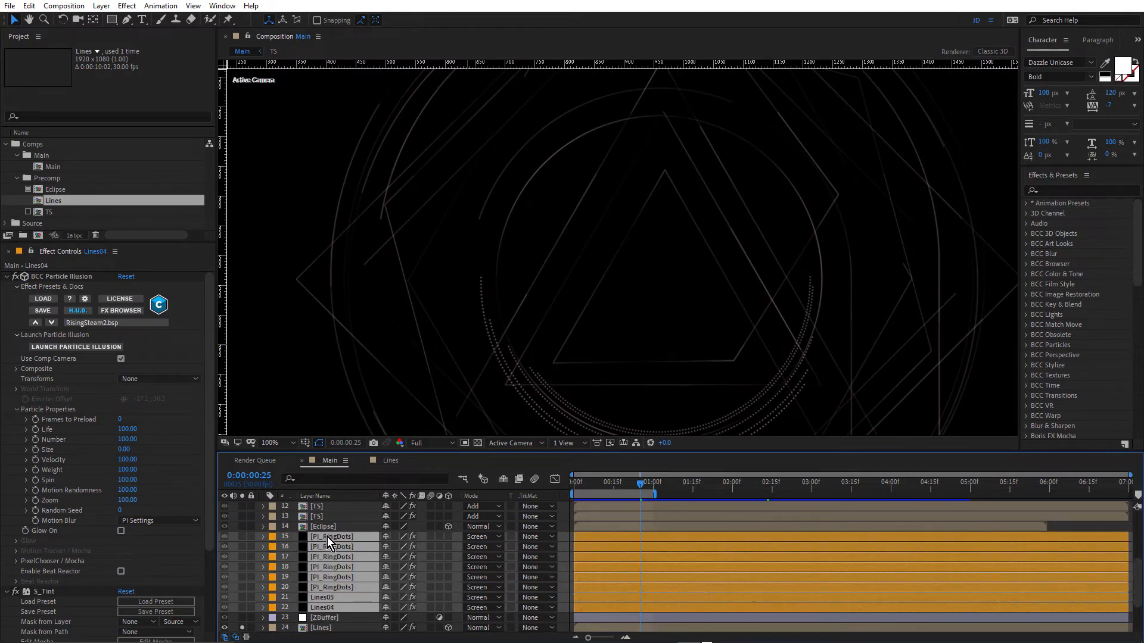
pyautogui.click(245, 609)
pyautogui.moveTo(245, 598); pyautogui.dragTo(249, 540)
pyautogui.click(320, 607)
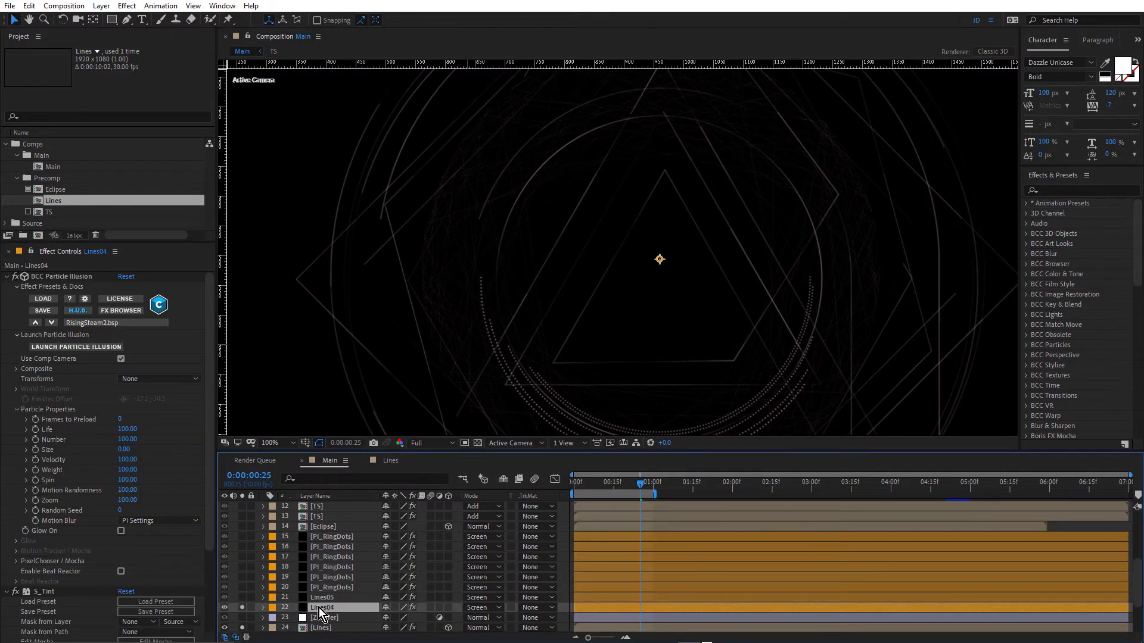
# - Launch Particle Illusion for Lines04 and examine the circular emitter's properties and its Lines settings, including Connect Particles
pyautogui.click(66, 346)
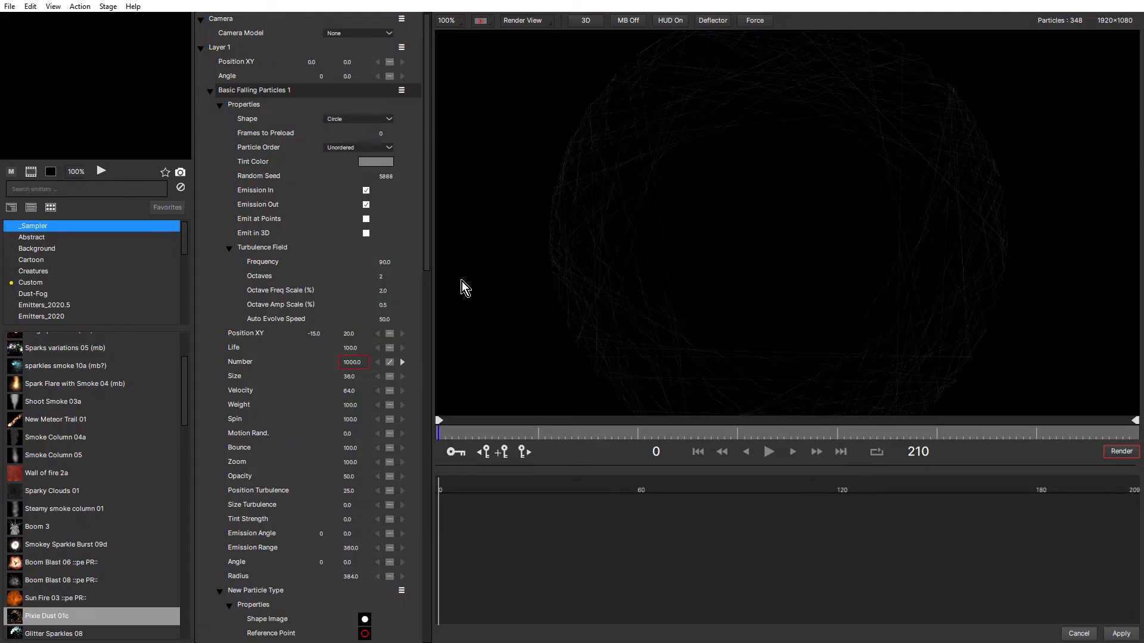
pyautogui.scroll(1, 587, 298)
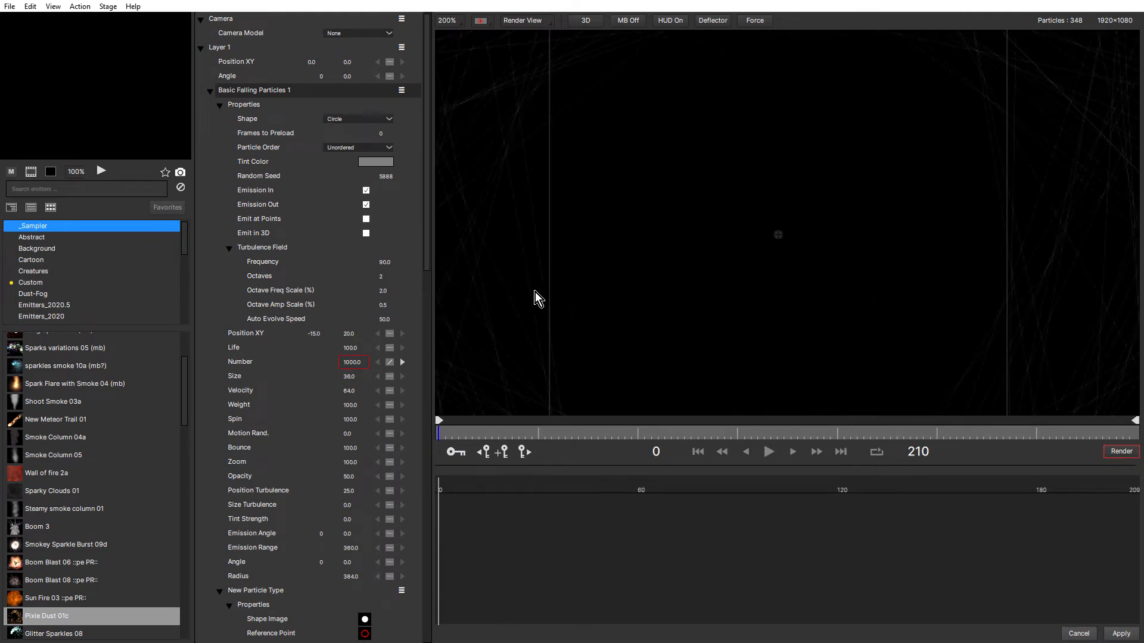
pyautogui.moveTo(530, 287)
pyautogui.mouseDown()
pyautogui.moveTo(834, 265)
pyautogui.moveTo(822, 272)
pyautogui.mouseUp()
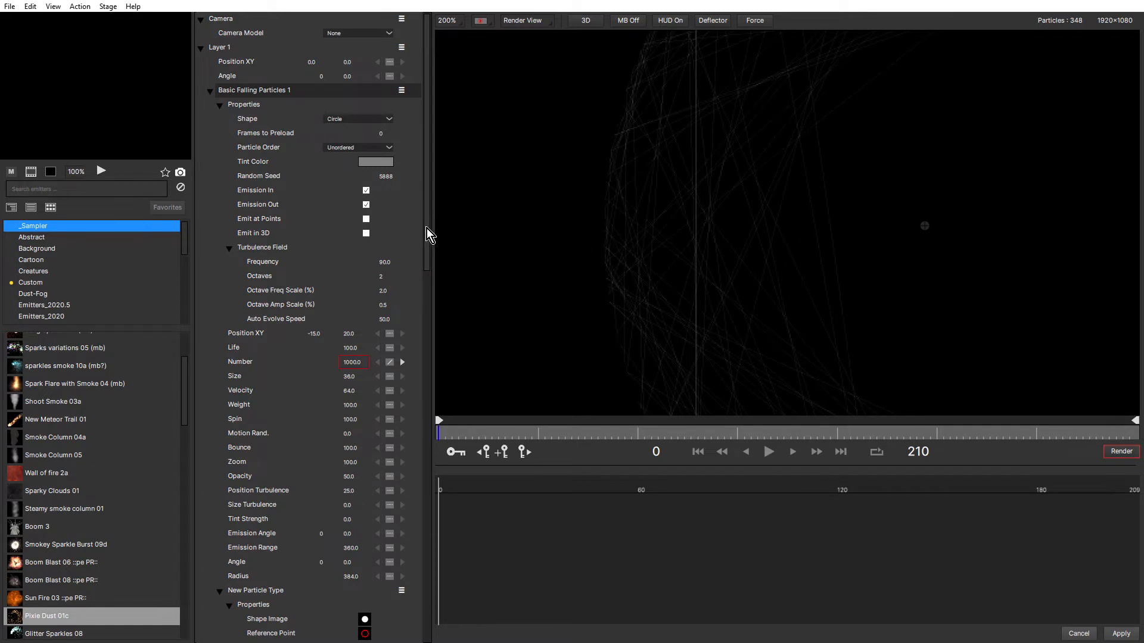
pyautogui.moveTo(426, 227); pyautogui.dragTo(417, 463)
pyautogui.scroll(-3, 407, 462)
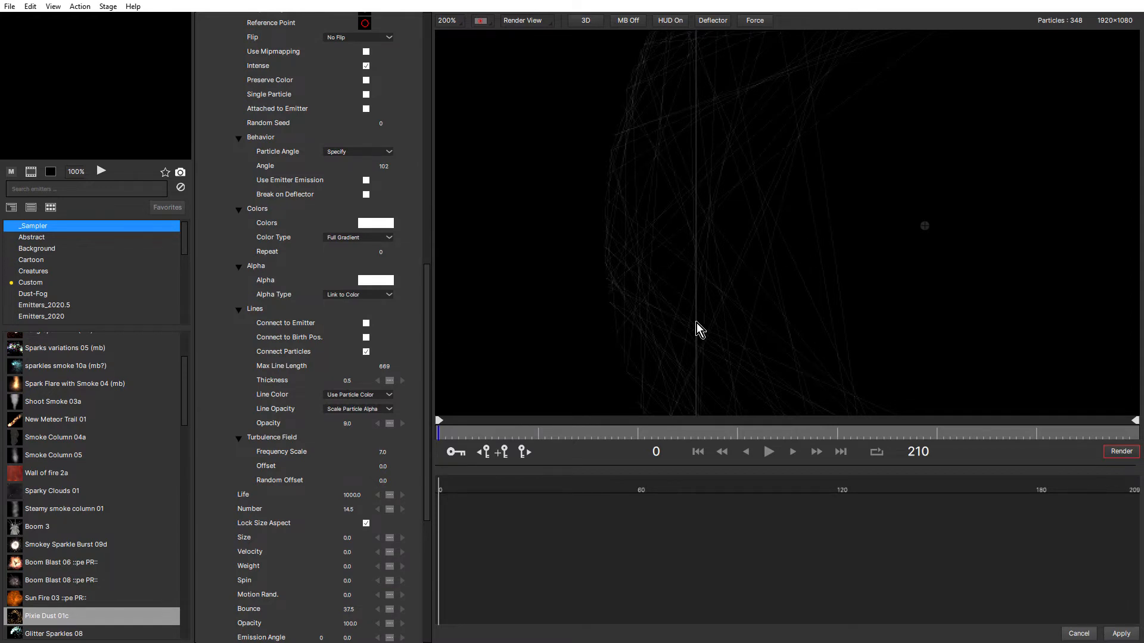
pyautogui.scroll(-2, 788, 219)
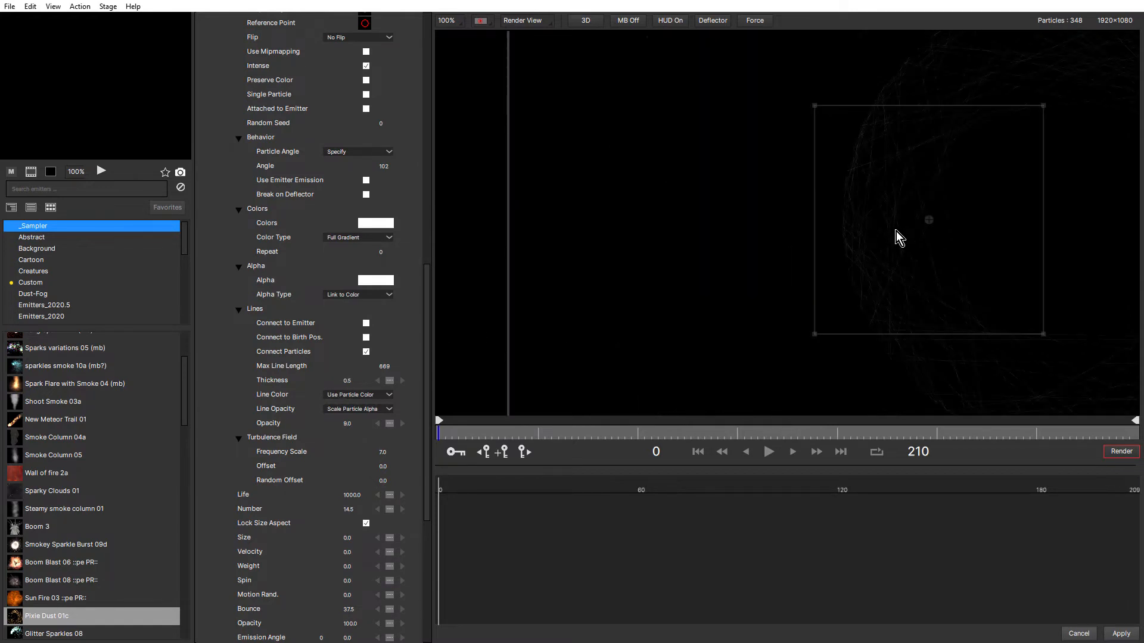
pyautogui.moveTo(896, 231); pyautogui.dragTo(676, 297)
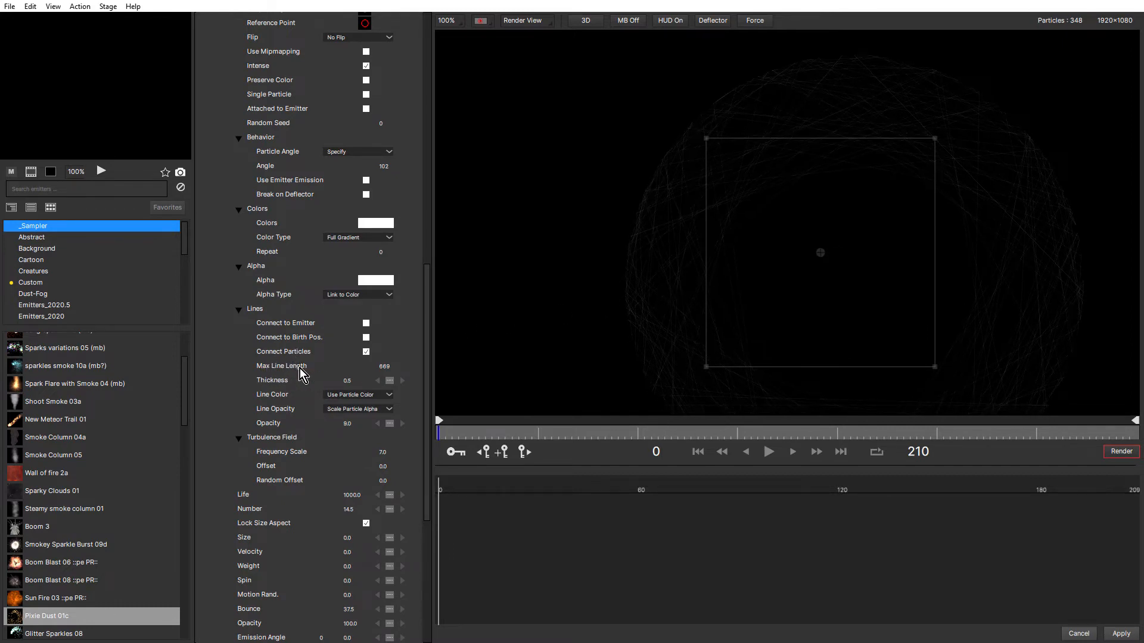
# - Try a Max Line Length of 1176 on the connected particle lines and undo it
pyautogui.click(387, 366)
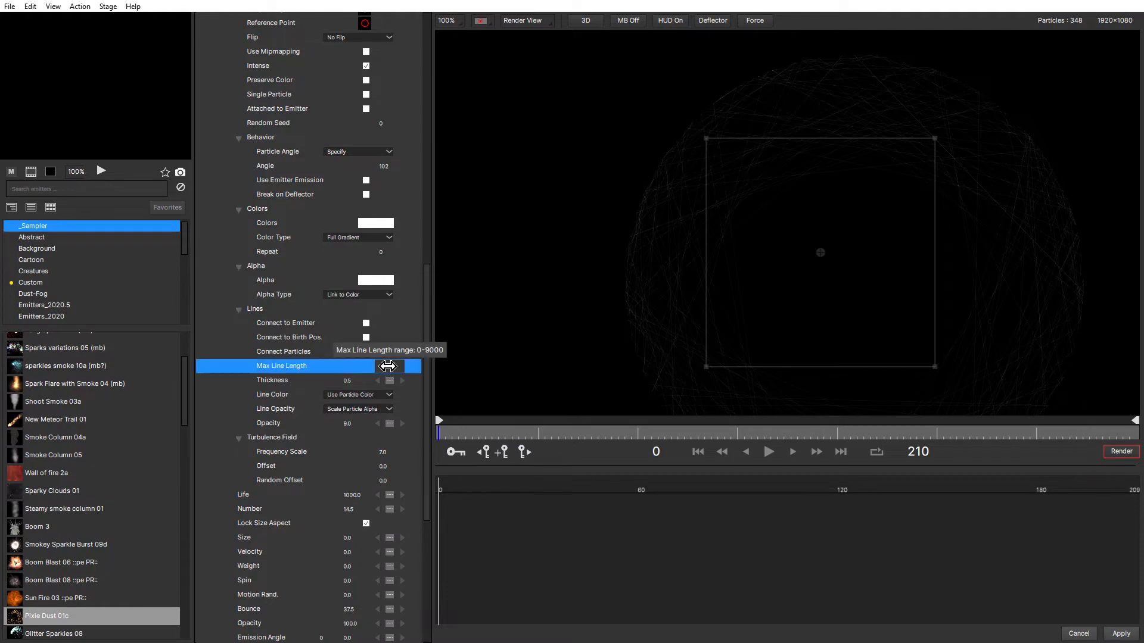
pyautogui.moveTo(387, 366); pyautogui.dragTo(405, 366)
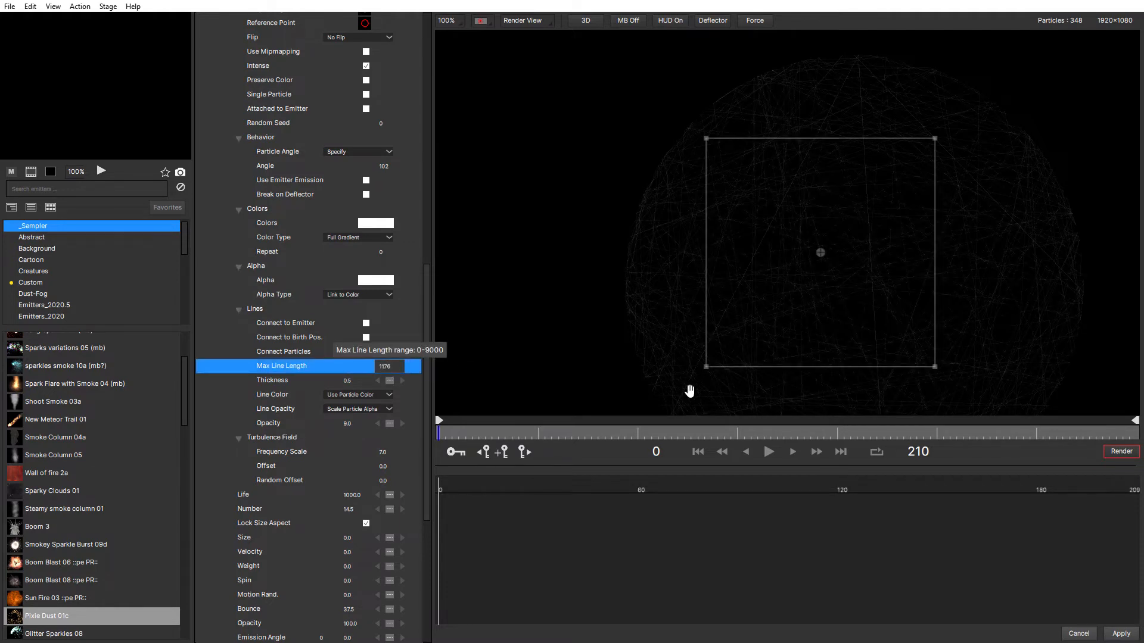
pyautogui.moveTo(689, 391); pyautogui.dragTo(297, 441)
pyautogui.moveTo(230, 451); pyautogui.dragTo(231, 450)
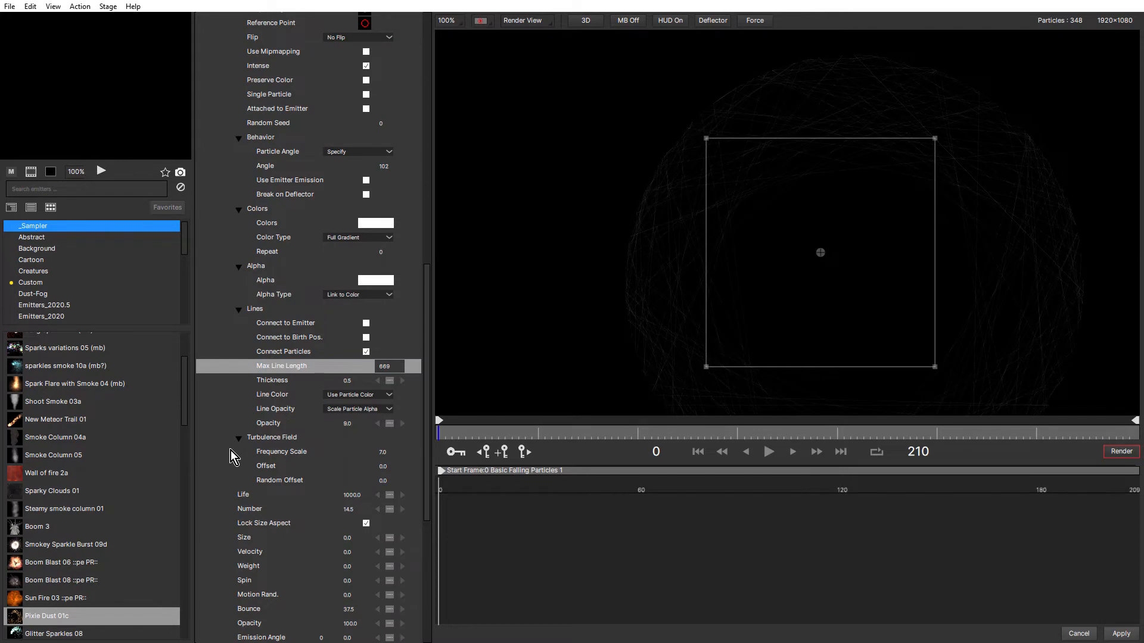
# - Examine the connected lines' Opacity setting, and play and stop the particle preview to check the motion
pyautogui.click(346, 424)
pyautogui.moveTo(346, 425)
pyautogui.mouseDown()
pyautogui.moveTo(378, 426)
pyautogui.moveTo(338, 441)
pyautogui.moveTo(352, 439)
pyautogui.mouseUp()
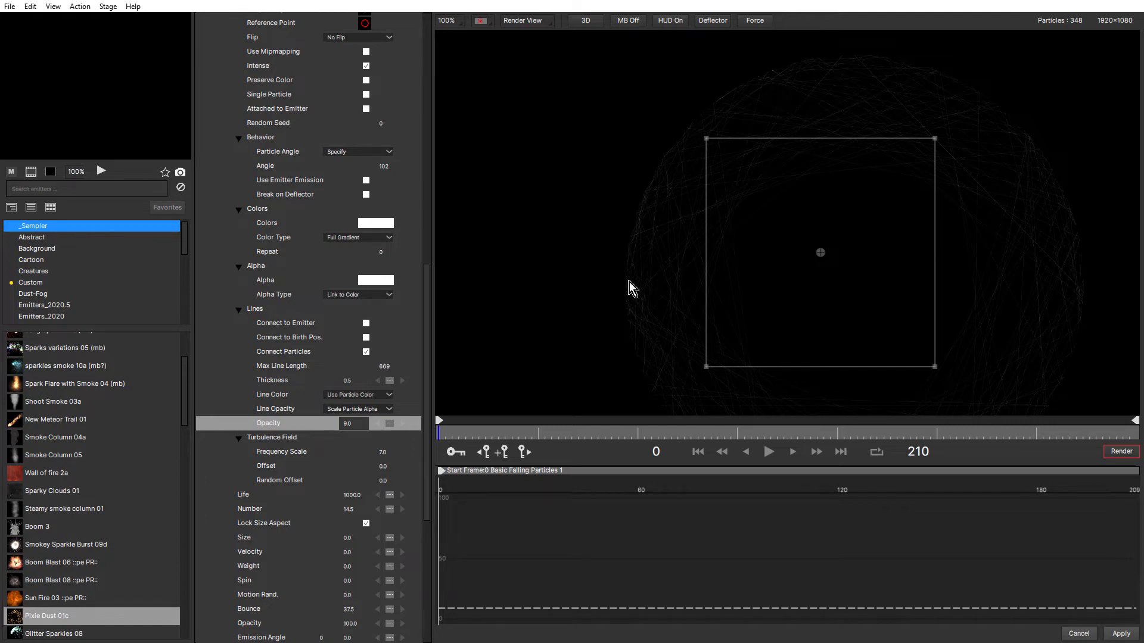
pyautogui.click(768, 452)
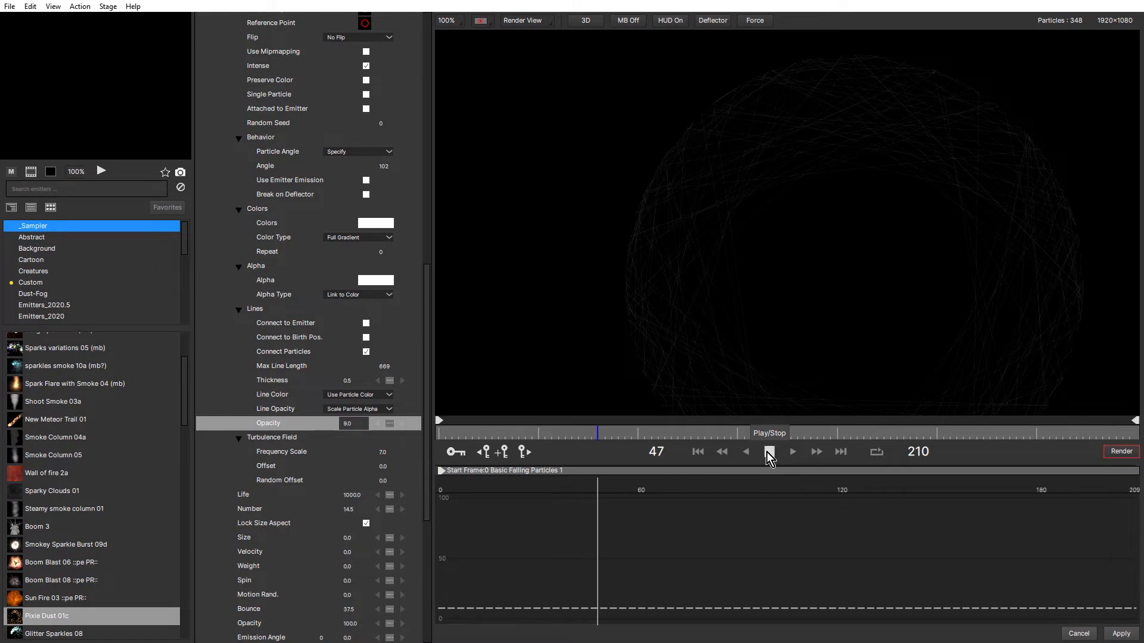
pyautogui.click(766, 453)
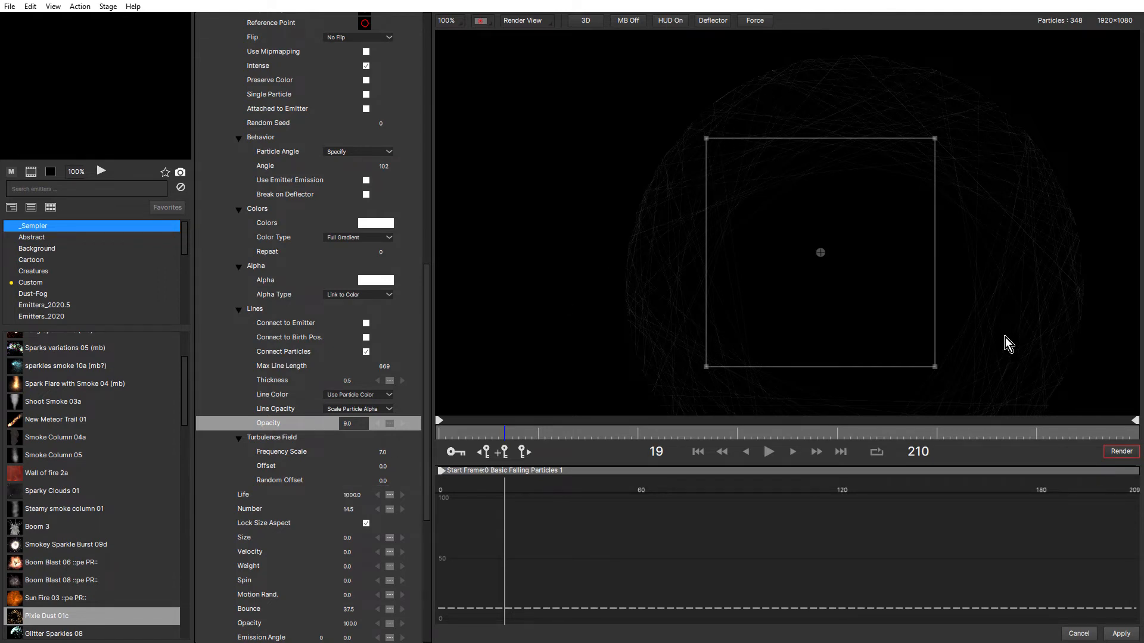
# - Examine the emitter's Number keyframes at frame 0 and the frame right after it
pyautogui.moveTo(427, 391); pyautogui.dragTo(437, 204)
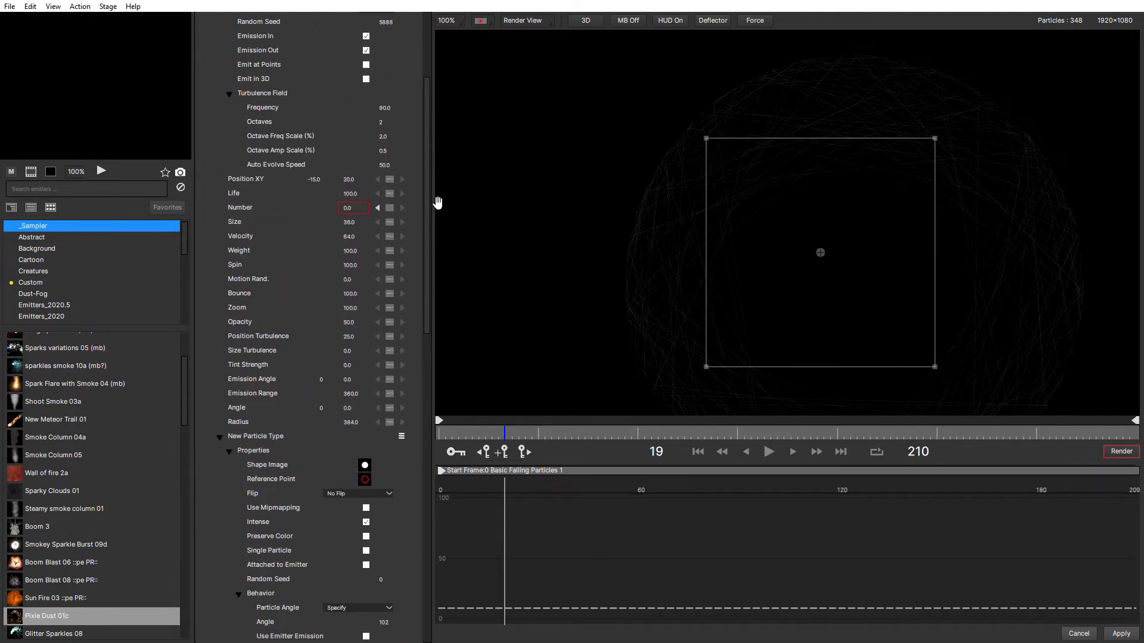
pyautogui.click(242, 209)
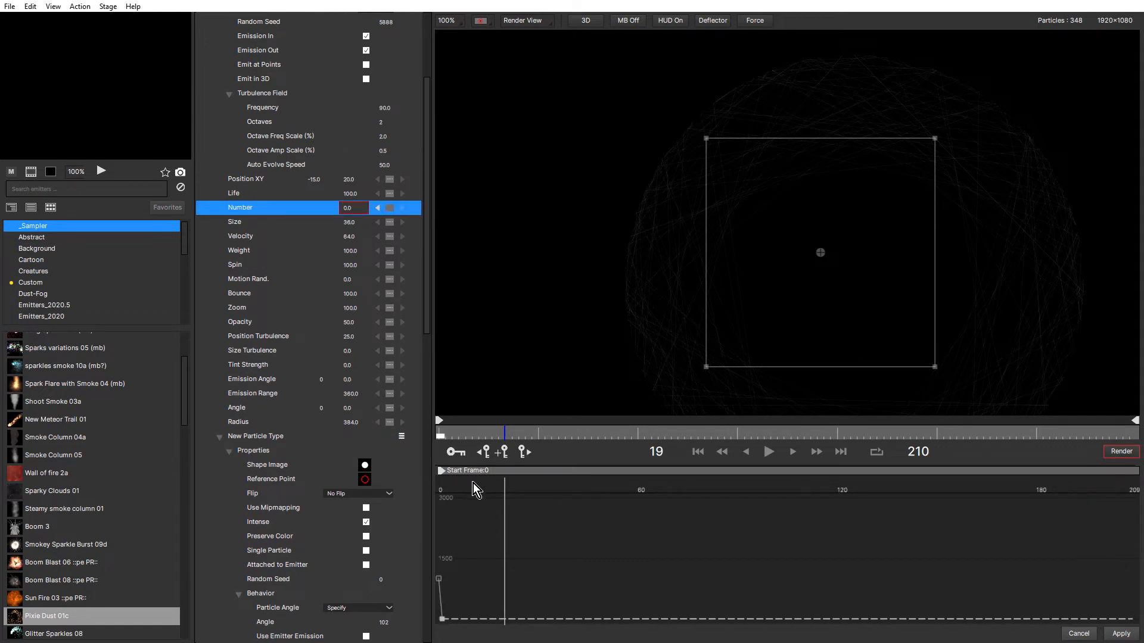
pyautogui.moveTo(463, 431); pyautogui.dragTo(440, 430)
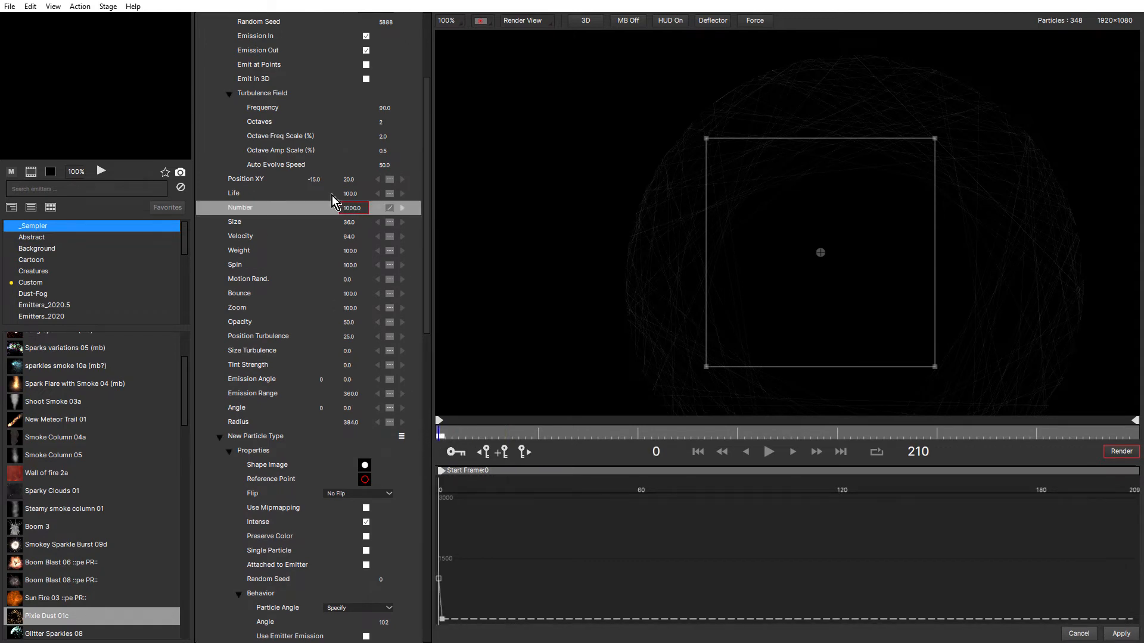
pyautogui.click(445, 427)
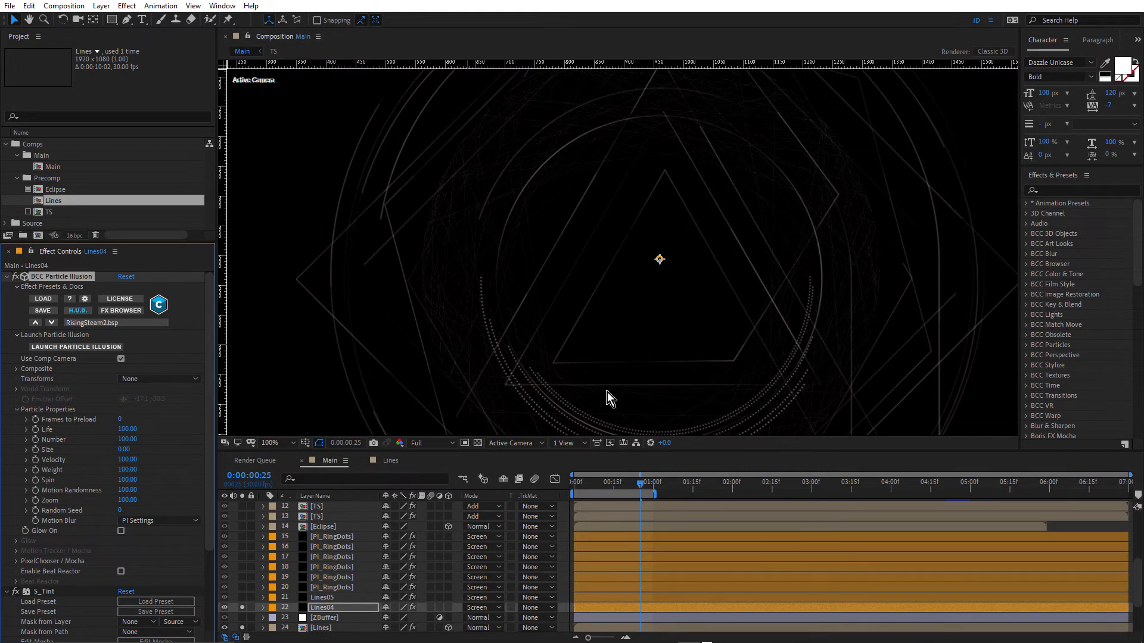
# - Solo the Lines05 layer as well and inspect its fine connected lines close up in the composition
pyautogui.click(320, 597)
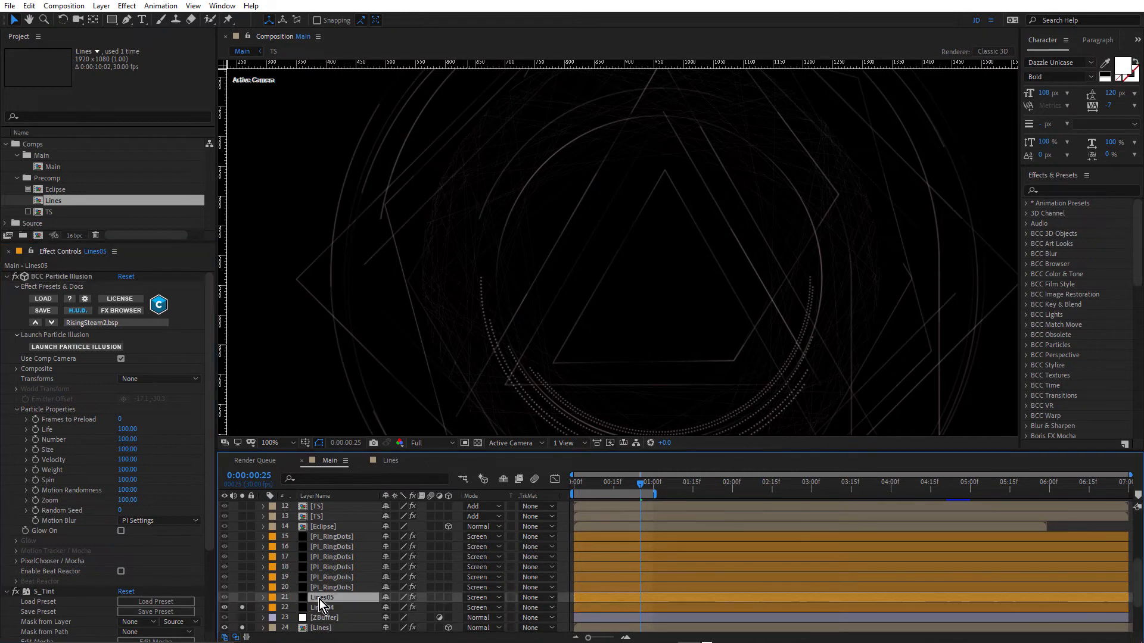
pyautogui.click(242, 598)
pyautogui.scroll(4, 377, 350)
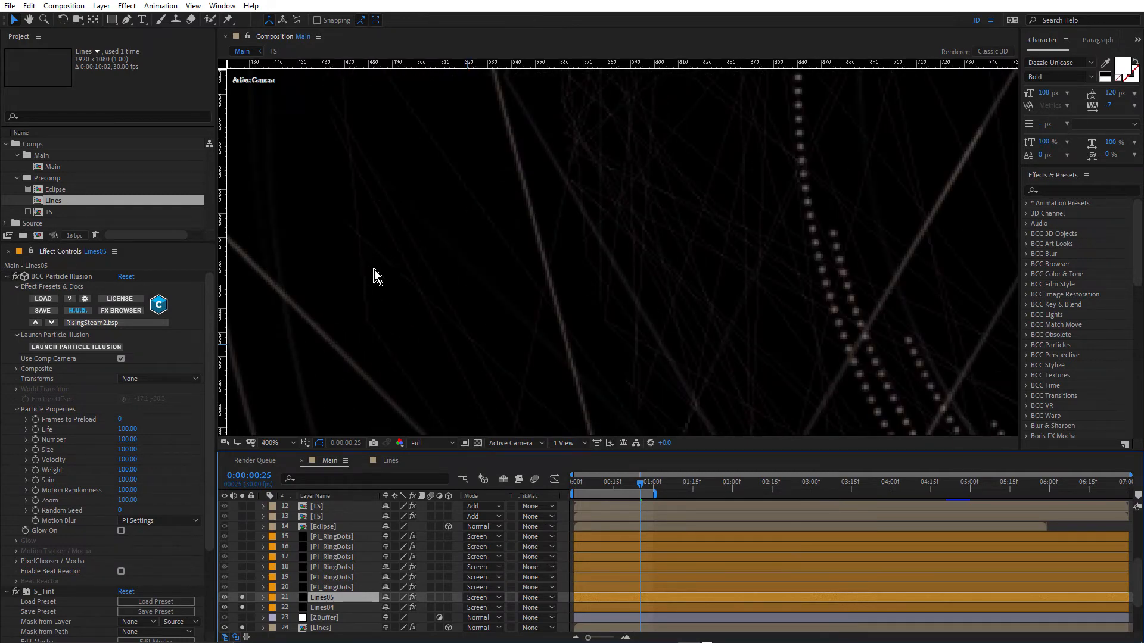
pyautogui.scroll(-2, 428, 235)
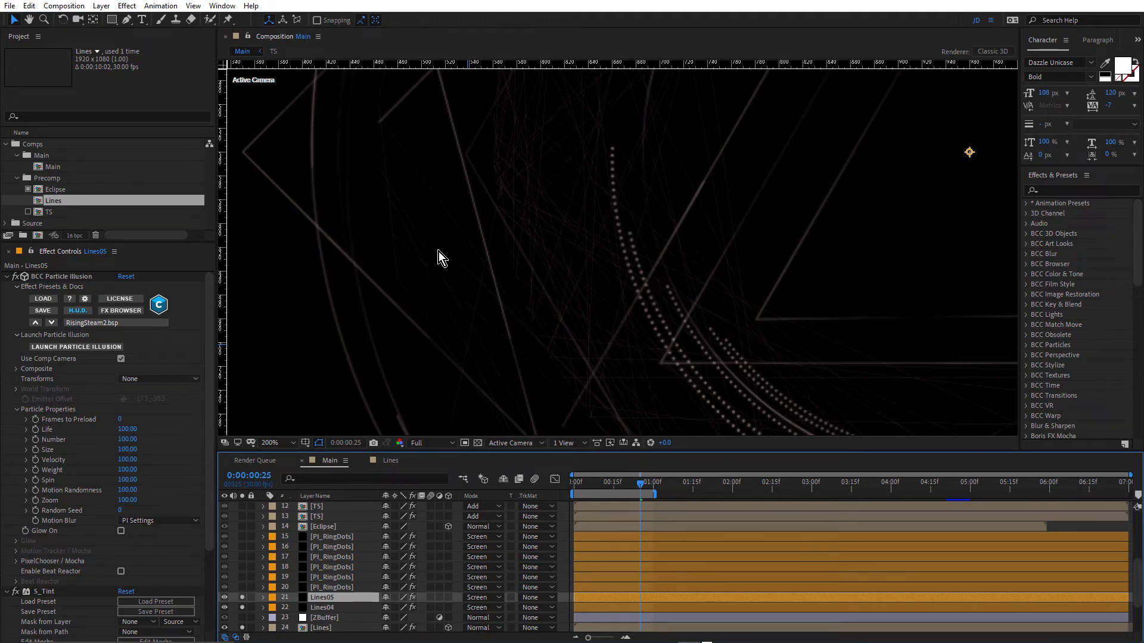
pyautogui.scroll(-2, 438, 252)
pyautogui.scroll(2, 446, 241)
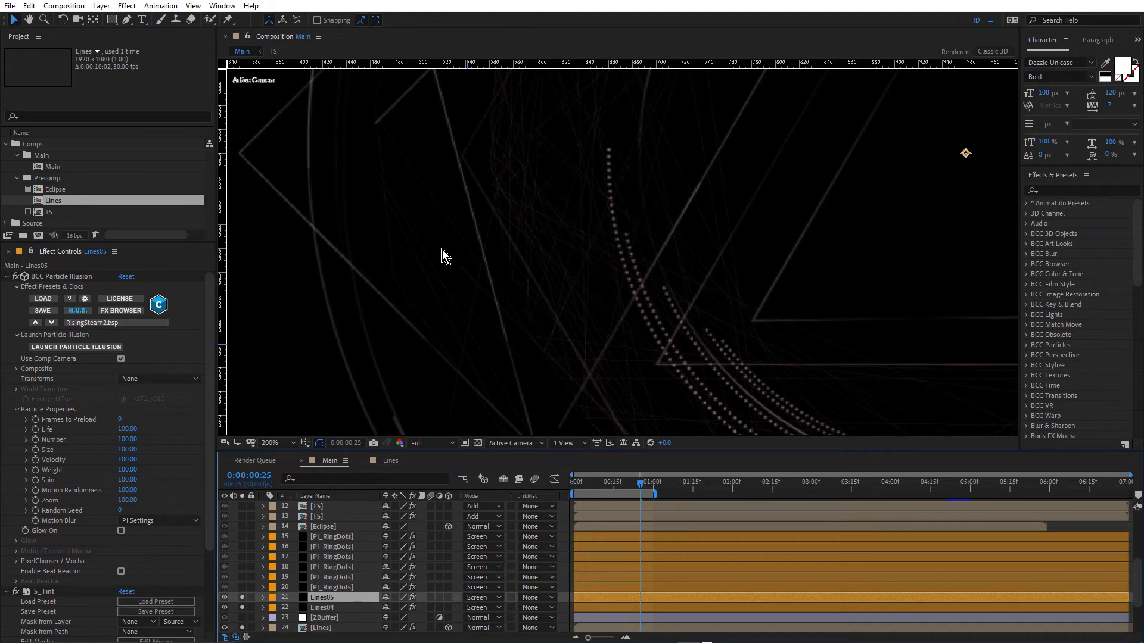
pyautogui.scroll(-2, 502, 239)
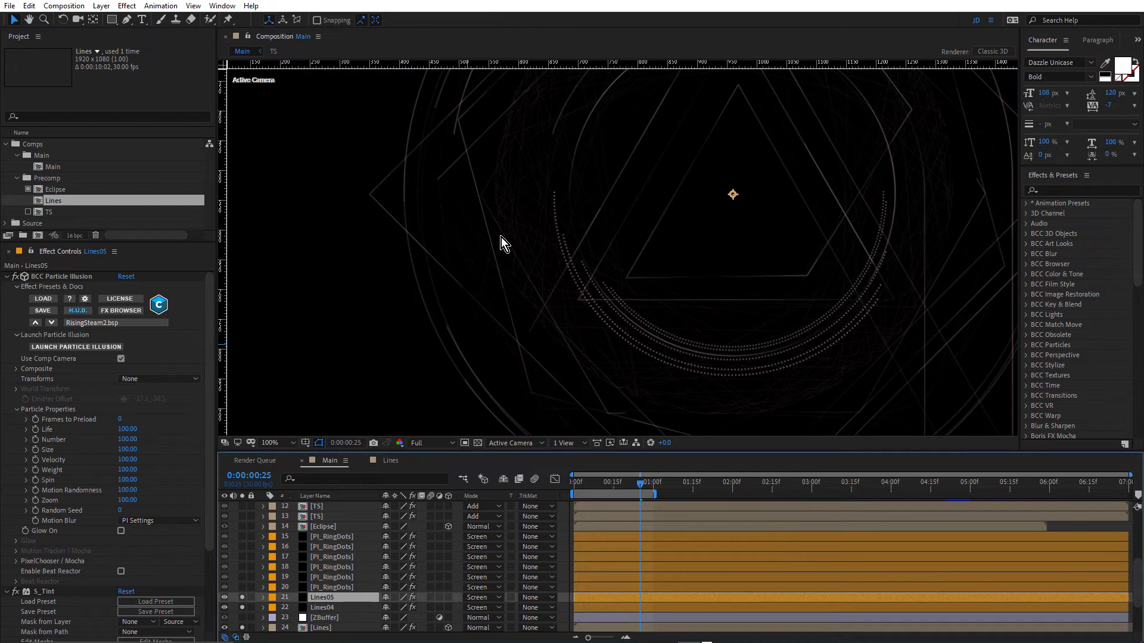
# - Solo the PI_RingDots layer 20 and turn off the solo of Lines05, Lines04 and Lines
pyautogui.click(331, 589)
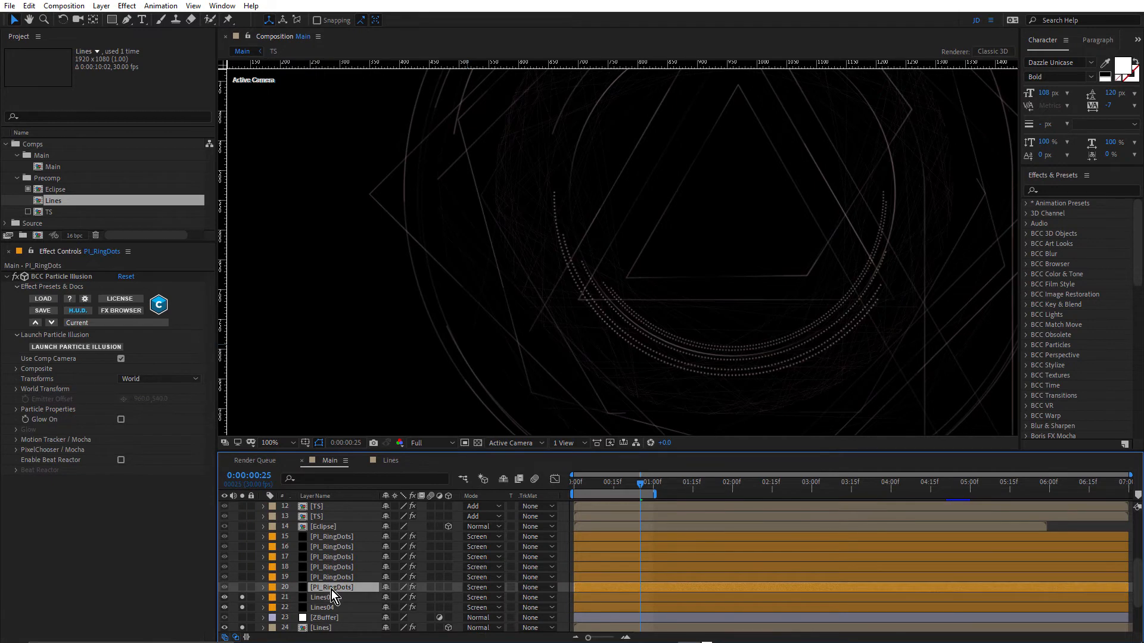
pyautogui.click(241, 588)
pyautogui.moveTo(243, 601); pyautogui.dragTo(241, 629)
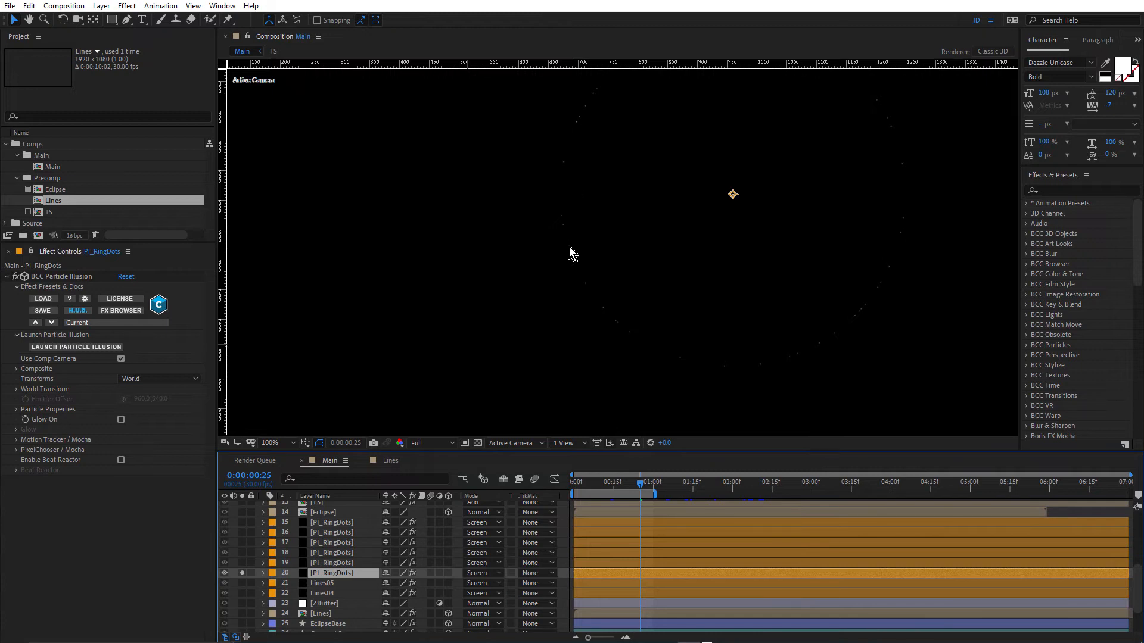
# - Open the Particle Illusion setup of PI_RingDots layer 20 and inspect the edge of the ring of dots close up
pyautogui.click(81, 347)
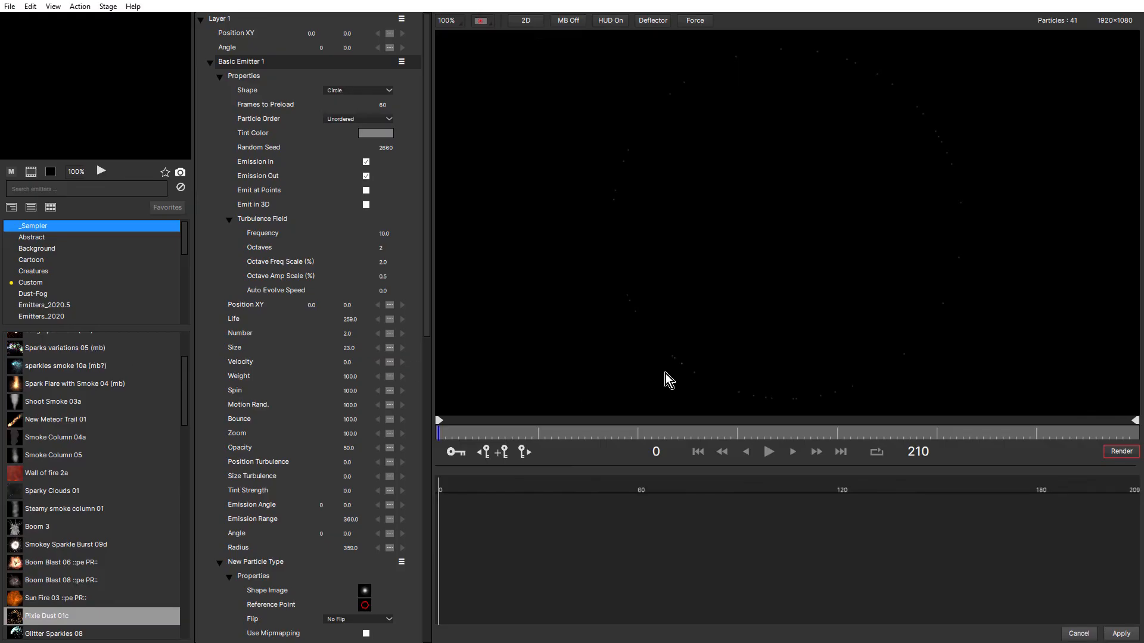
pyautogui.scroll(1, 636, 317)
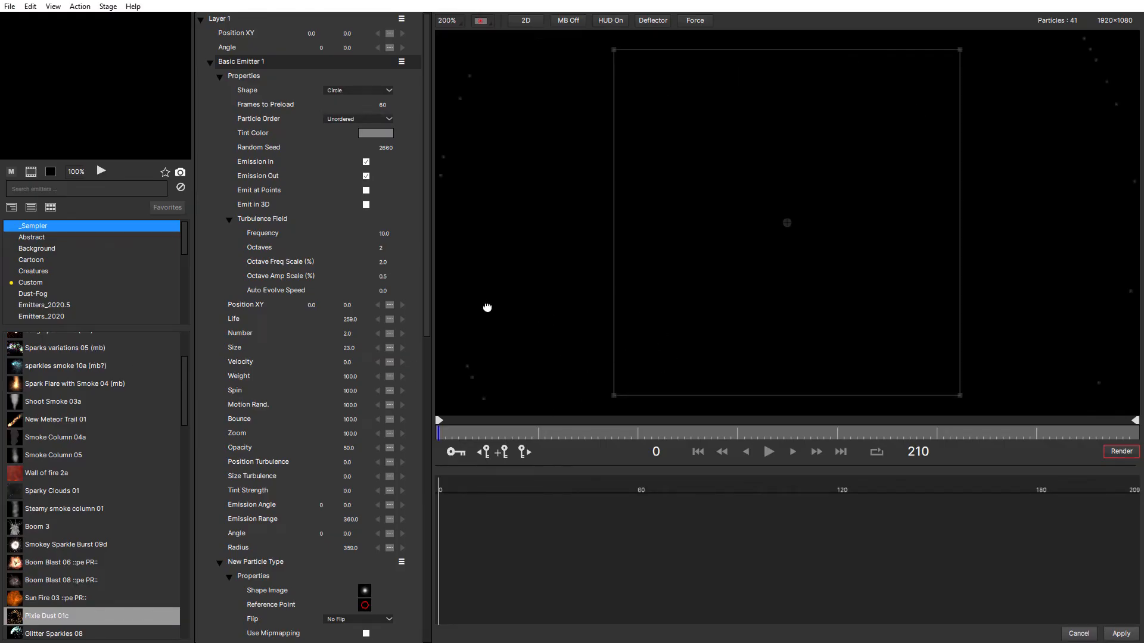
pyautogui.moveTo(488, 309); pyautogui.dragTo(659, 273)
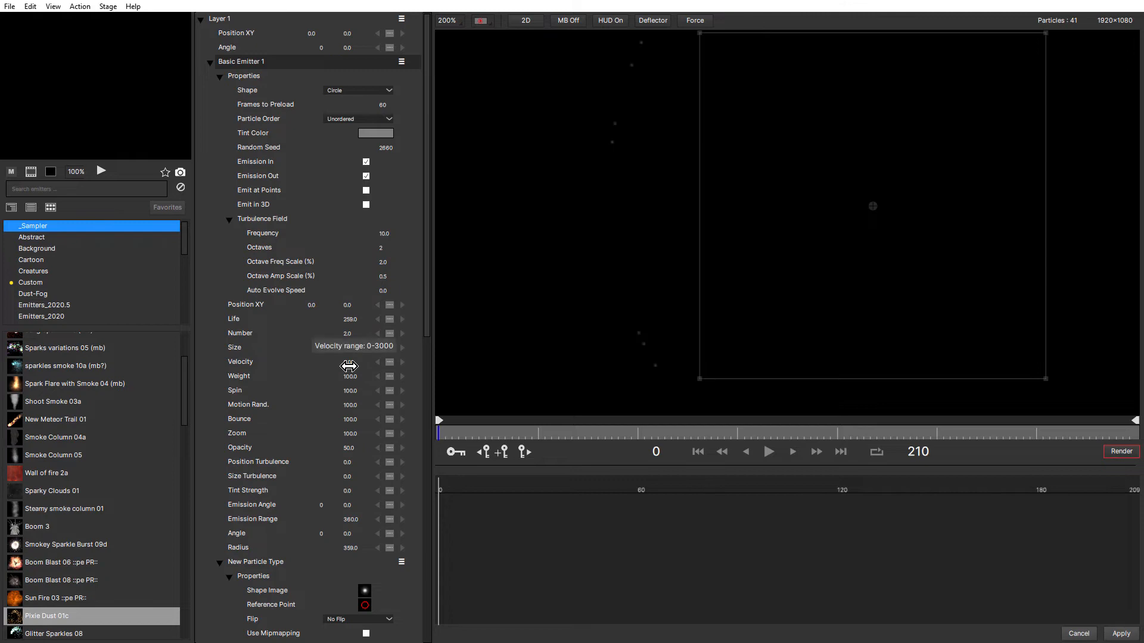
# - Try a Number of 58 on the circle emitter and play and stop the preview twice to check the ring's motion
pyautogui.moveTo(348, 334); pyautogui.dragTo(382, 337)
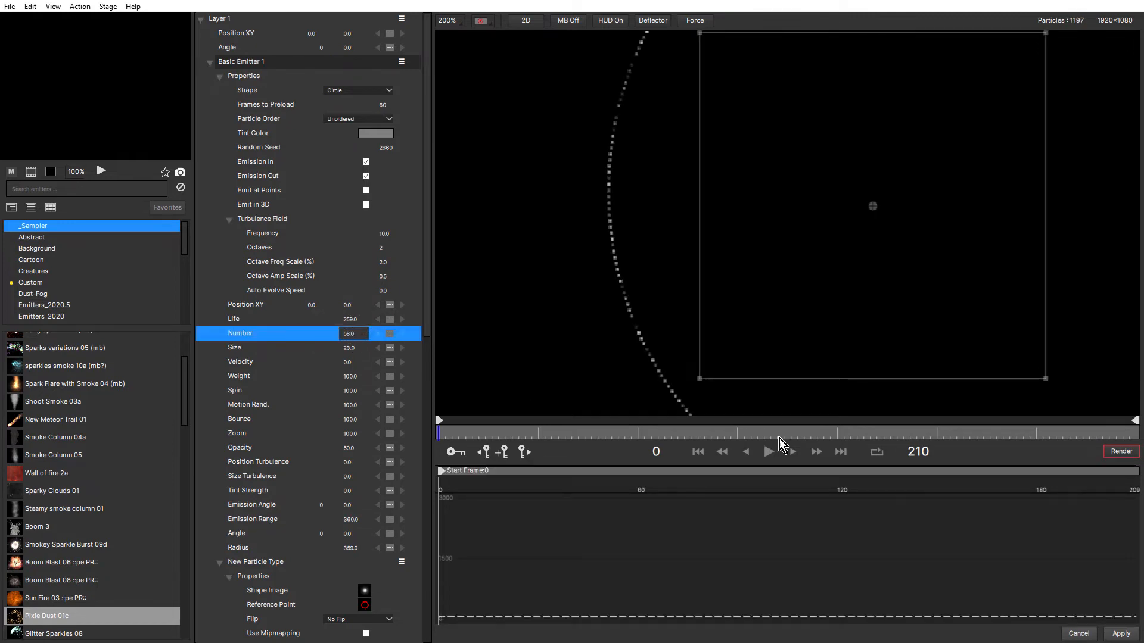
pyautogui.click(769, 456)
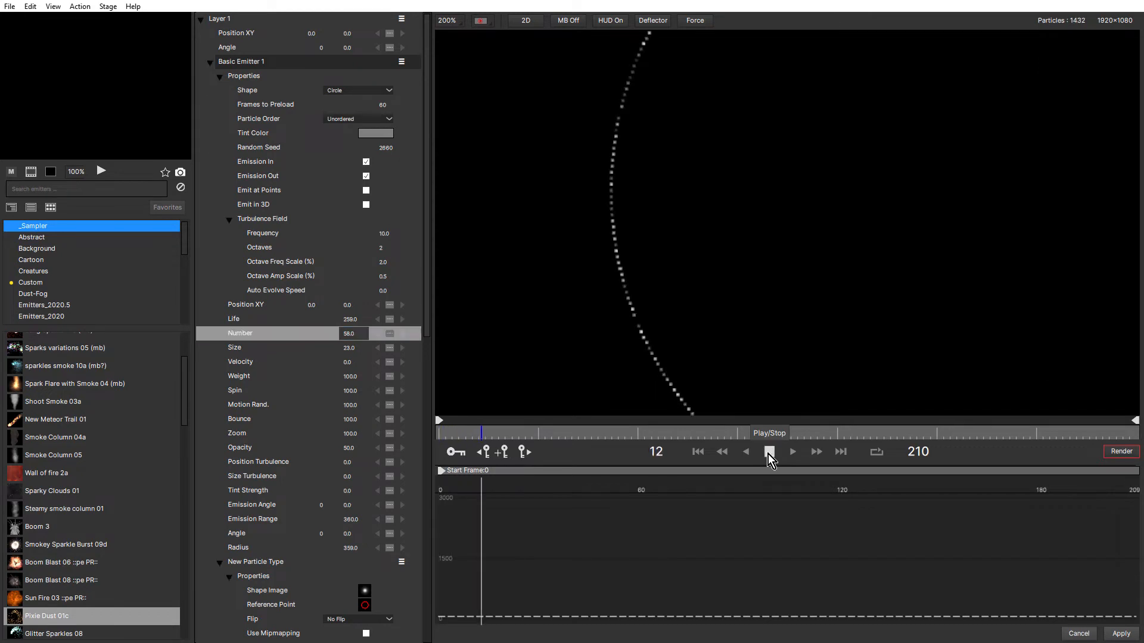
pyautogui.click(769, 456)
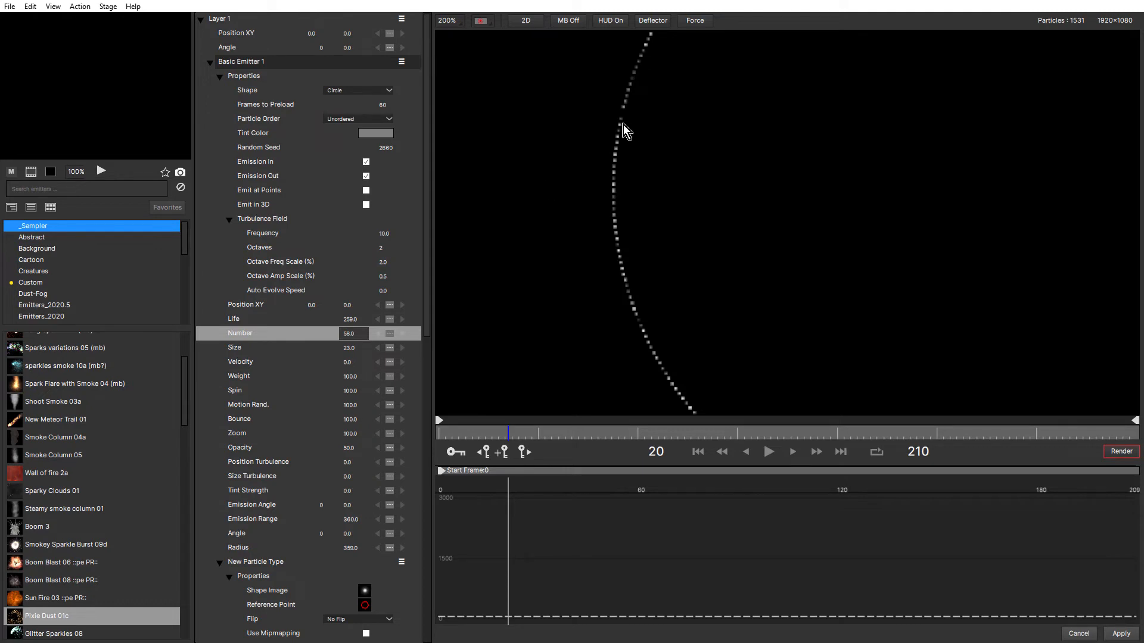
pyautogui.click(769, 453)
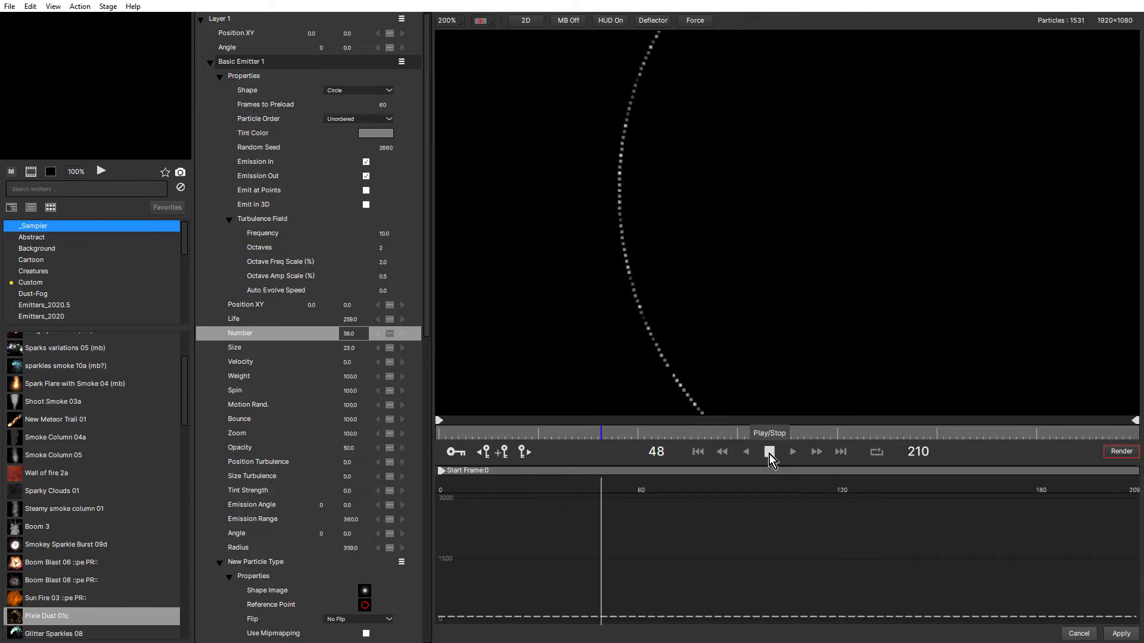
pyautogui.click(768, 453)
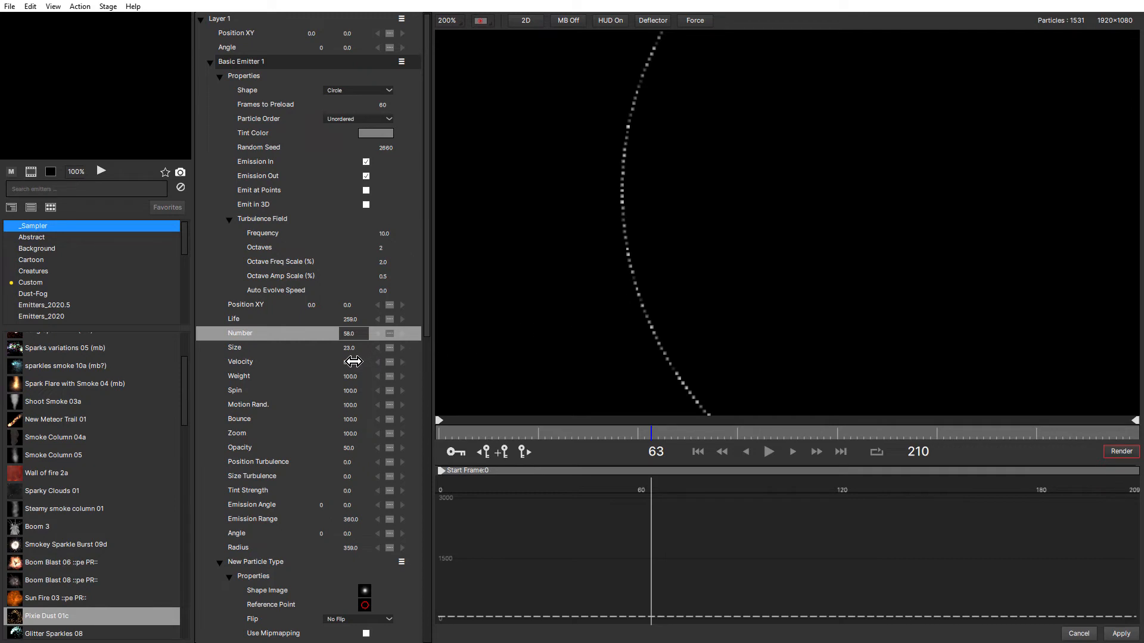
# - Undo the emitter's Number change, preview the sparse dots in motion, and leave Particle Illusion without applying
pyautogui.moveTo(353, 361)
pyautogui.mouseDown()
pyautogui.moveTo(373, 362)
pyautogui.moveTo(343, 372)
pyautogui.mouseUp()
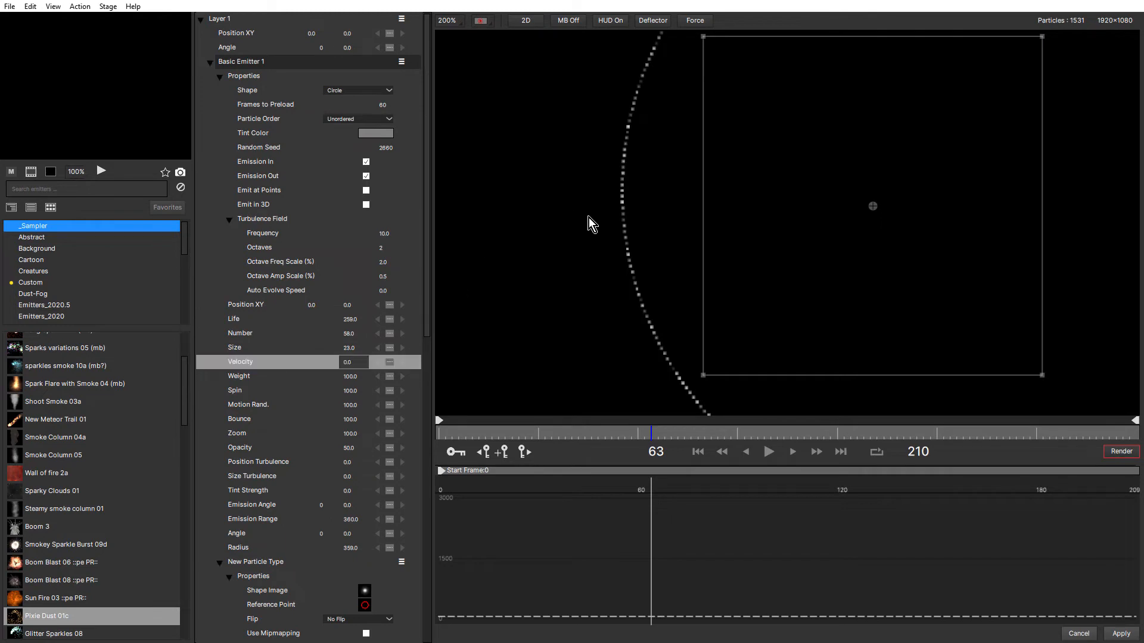
pyautogui.hotkey('ctrl', 'z')
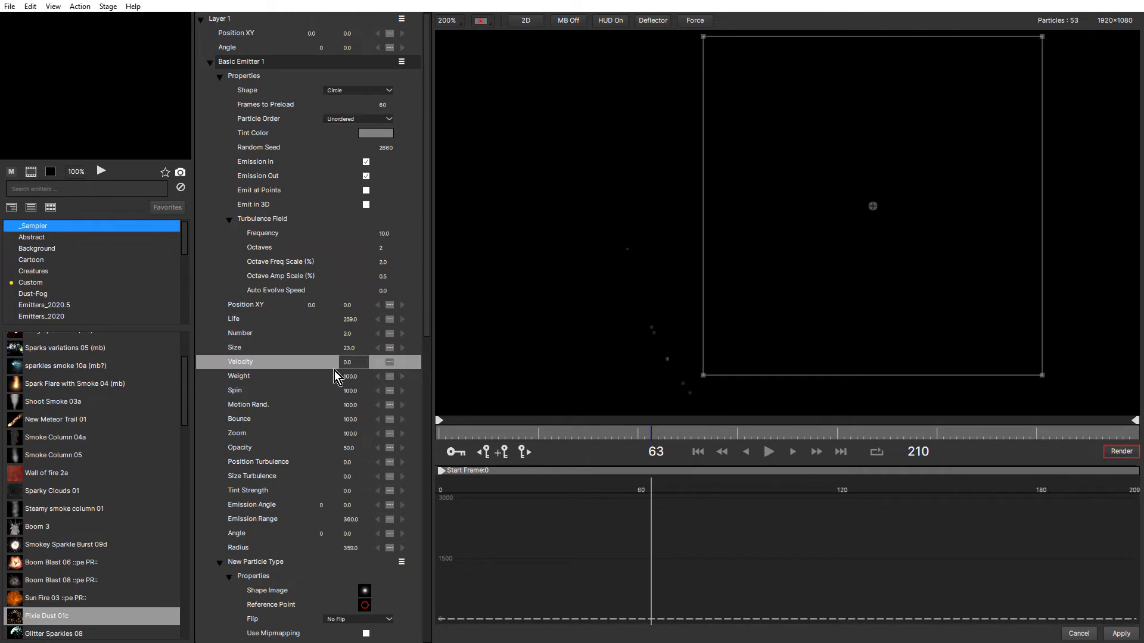
pyautogui.click(768, 452)
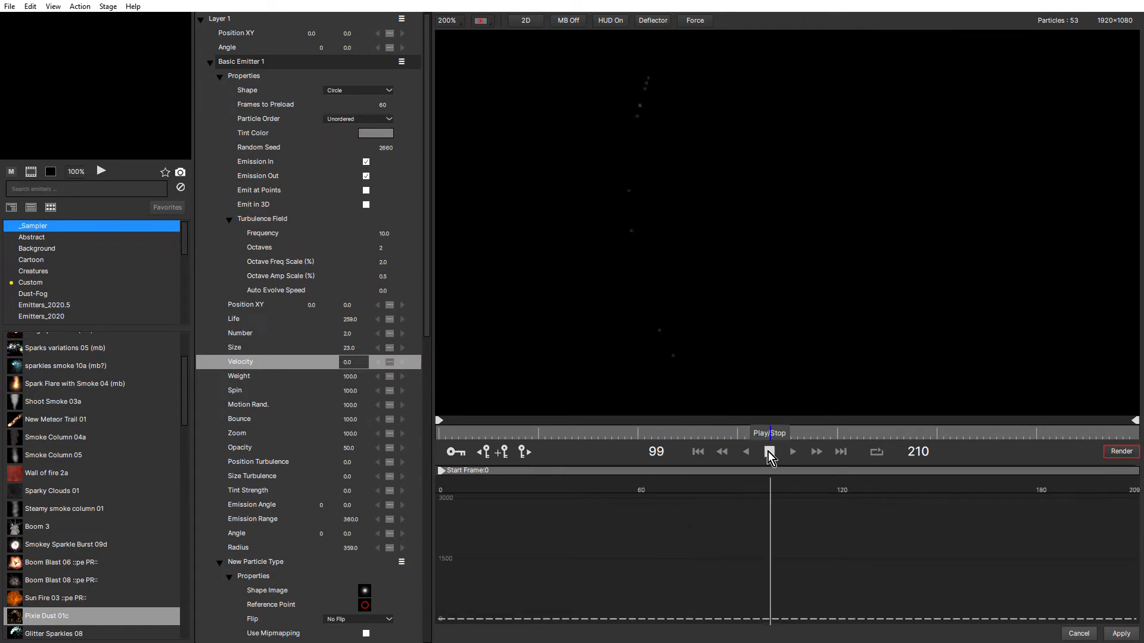
pyautogui.click(769, 452)
pyautogui.scroll(-1, 741, 245)
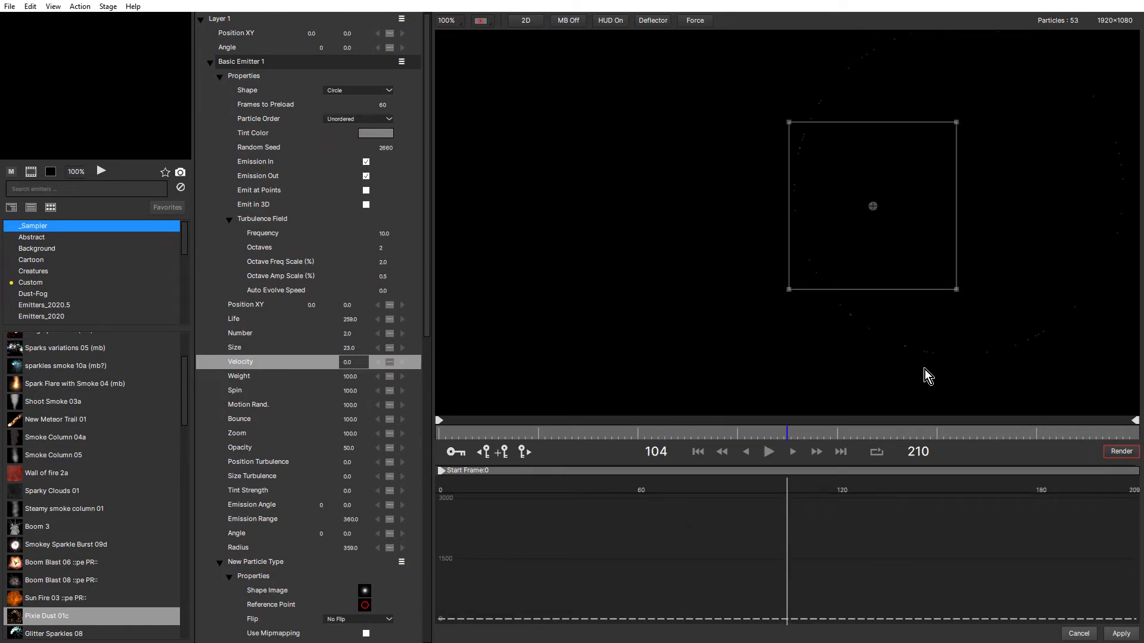
pyautogui.click(1080, 633)
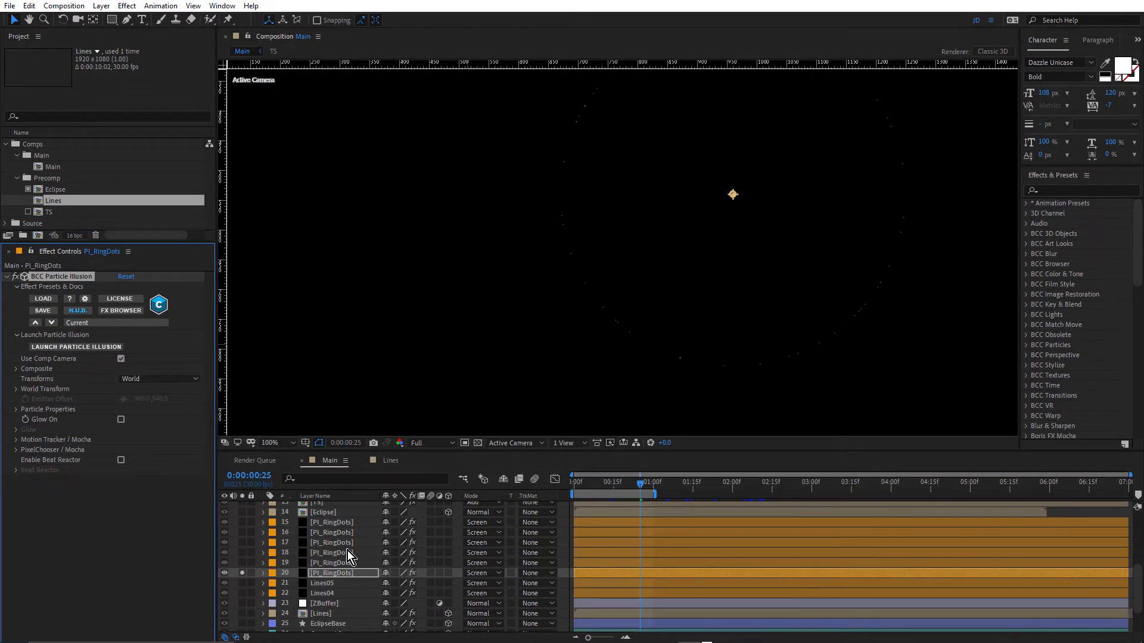
# - Reveal the Rotation and Opacity expressions of PI_RingDots layer 20 to examine them, and collapse the layer again
pyautogui.click(318, 573)
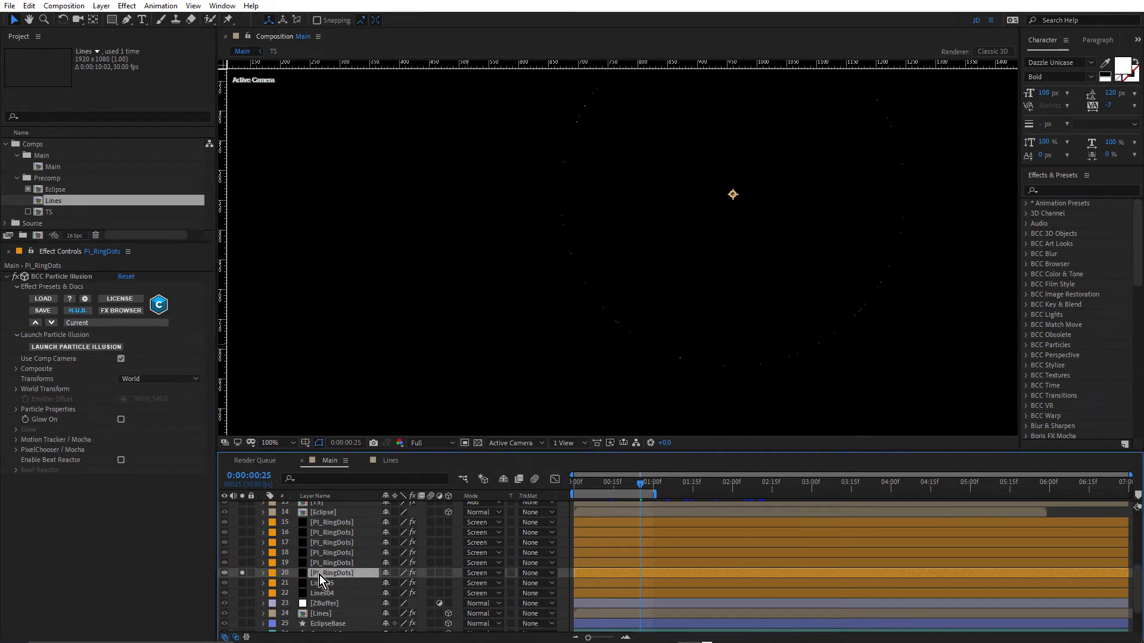
pyautogui.press('r')
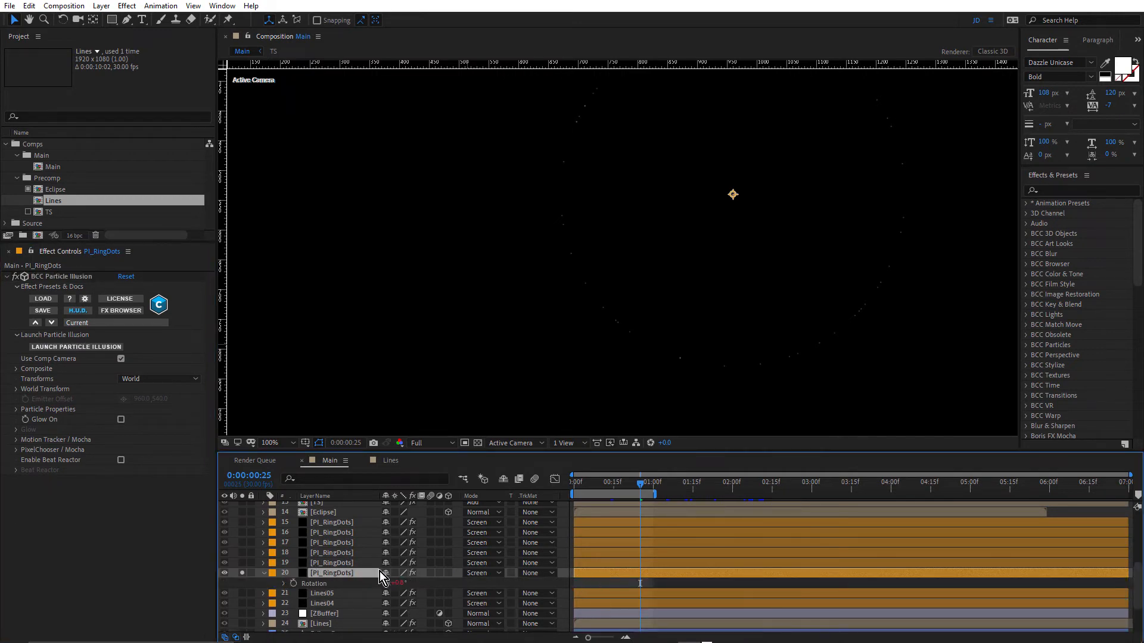
pyautogui.press('e')
pyautogui.press('e')
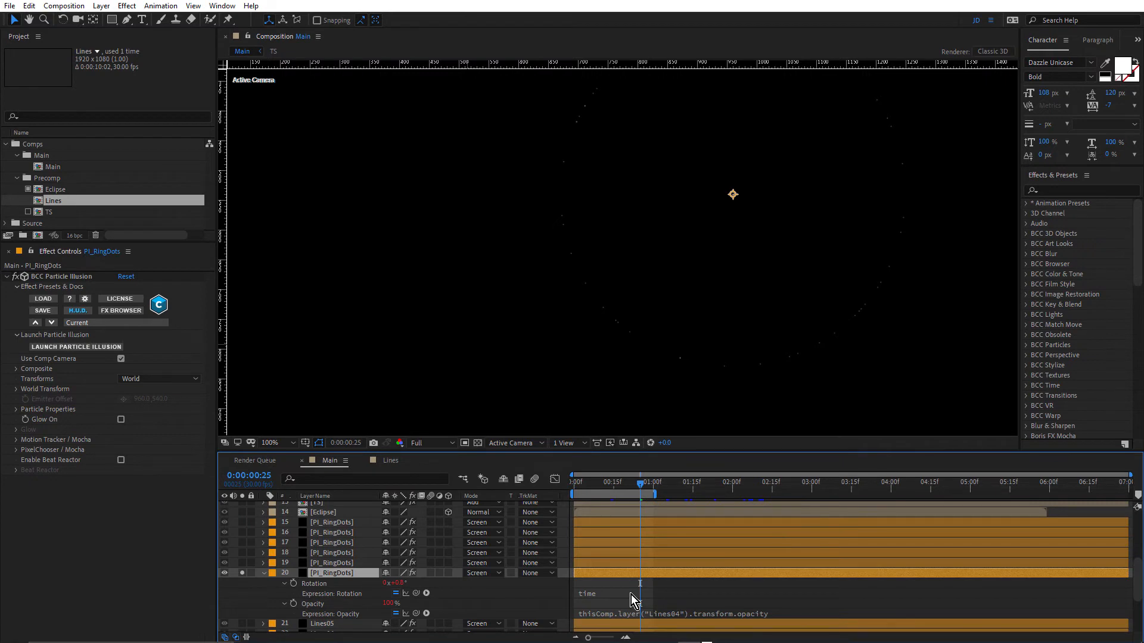
pyautogui.click(263, 573)
# - Solo PI_RingDots layers 15 to 19 as well and play the composition to check the rings of dots together
pyautogui.click(242, 562)
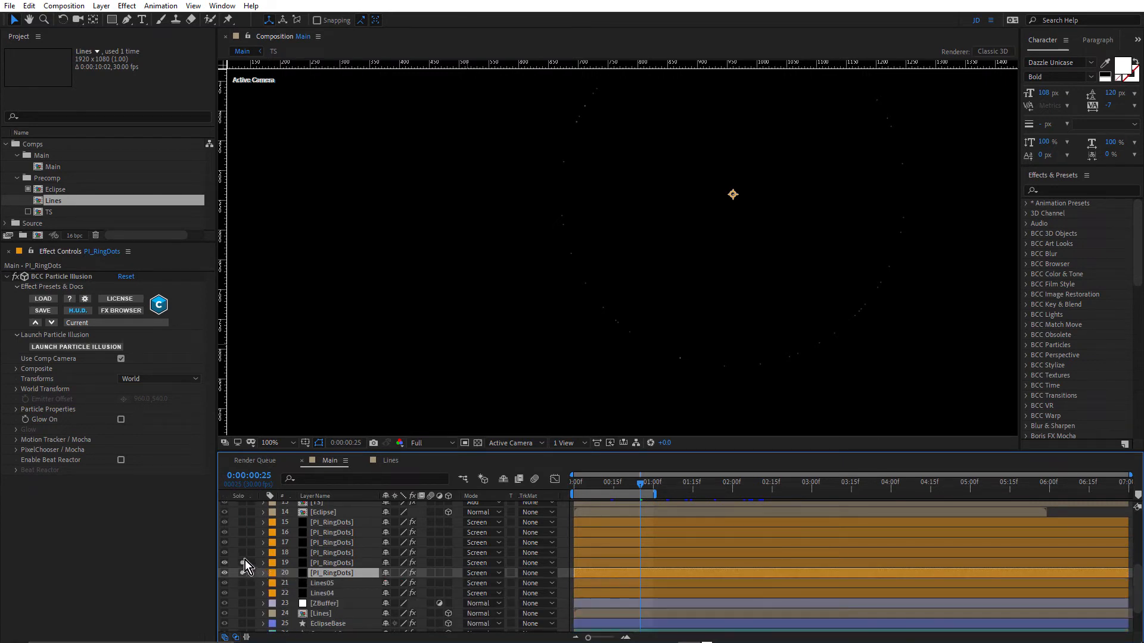
pyautogui.click(243, 523)
pyautogui.scroll(-2, 611, 273)
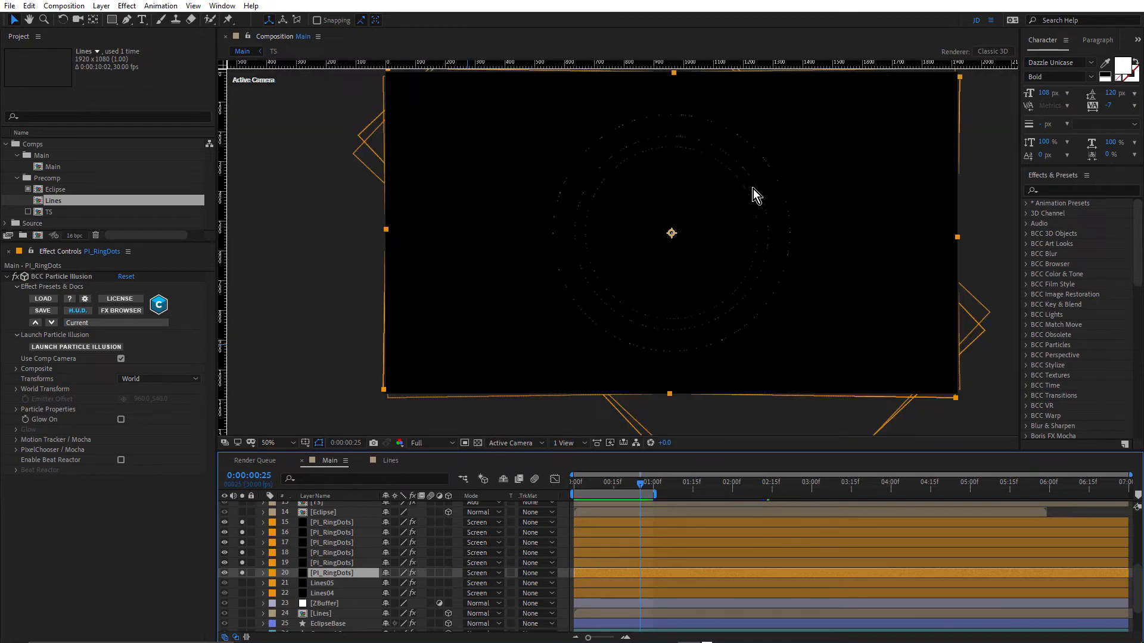
pyautogui.scroll(2, 752, 188)
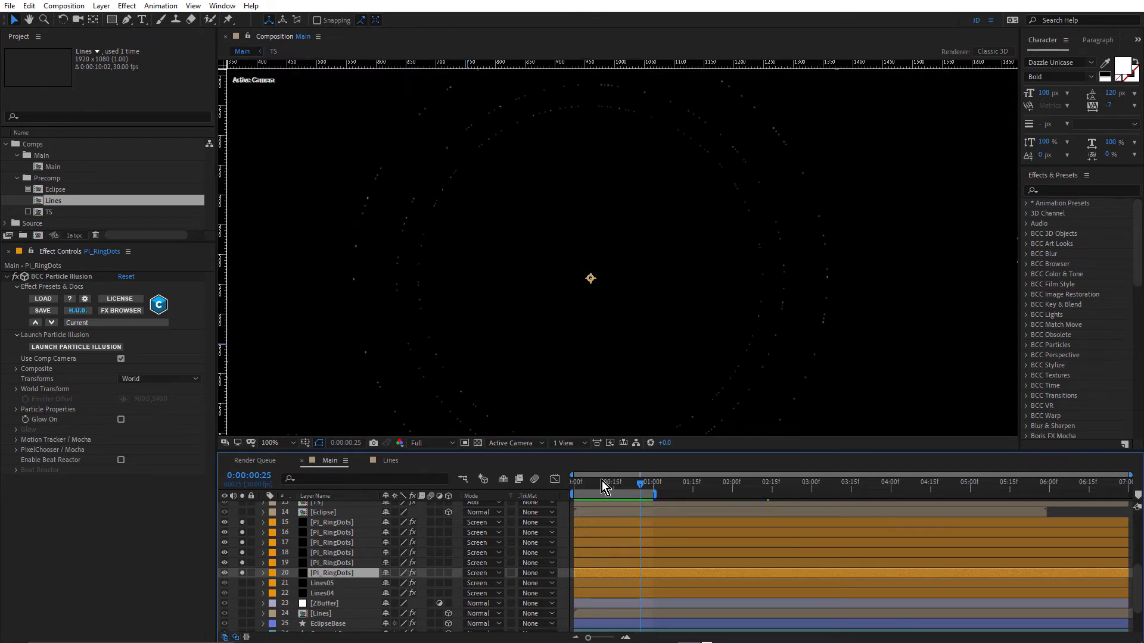
pyautogui.press('space')
pyautogui.press('space')
# - Solo the Lines05, Lines04, ZBuffer, Lines, EclipseBase, Crescent, PI_Starfield and Background layers along with the ring dots
pyautogui.click(243, 584)
pyautogui.click(242, 615)
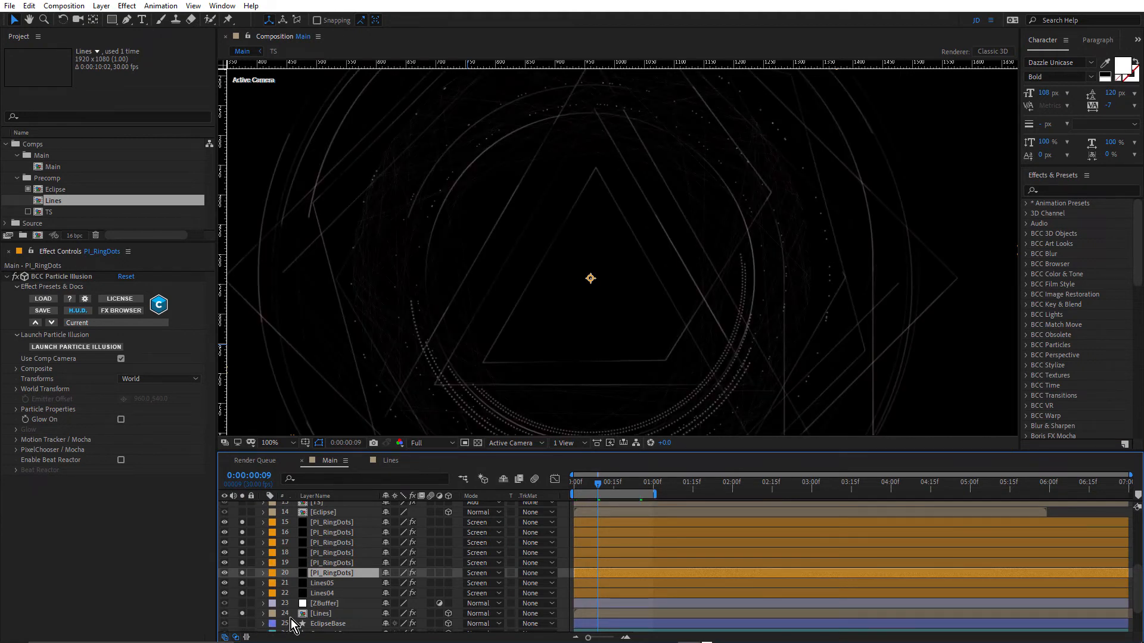
pyautogui.scroll(-3, 291, 619)
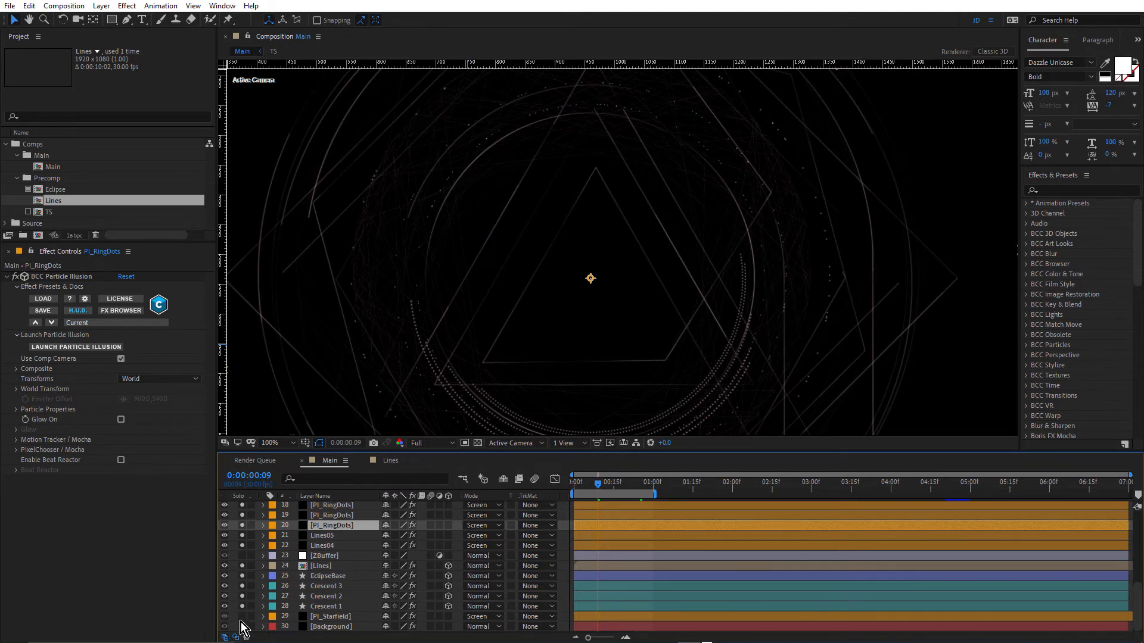
pyautogui.moveTo(242, 627); pyautogui.dragTo(241, 617)
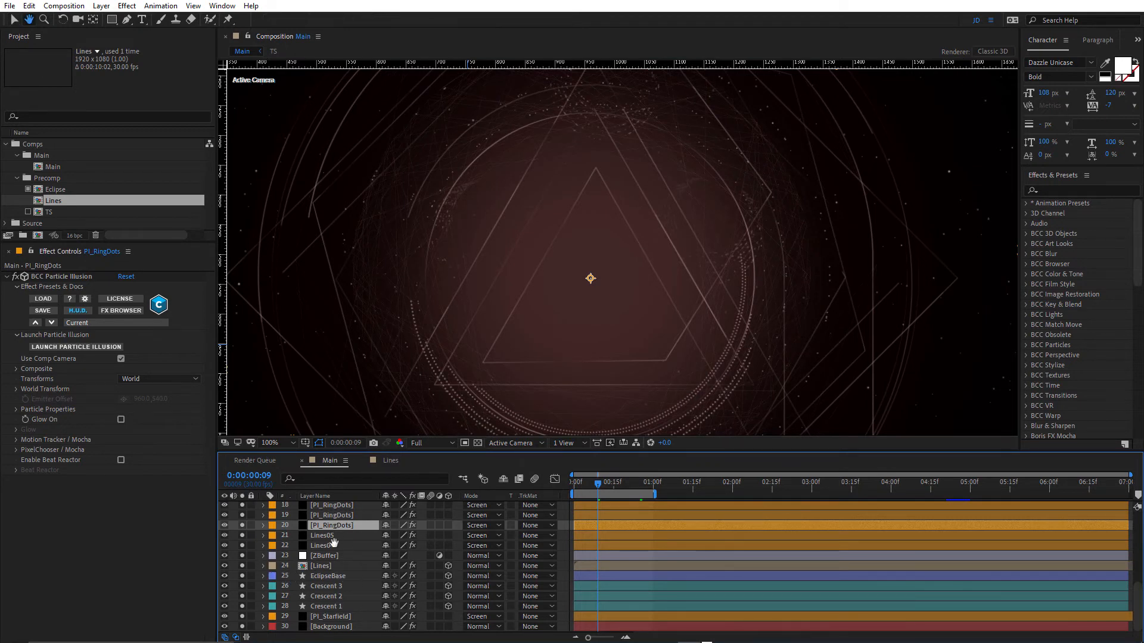
# - Solo the Eclipse layer too and inspect the combined scene in an enlarged composition view
pyautogui.moveTo(333, 532); pyautogui.dragTo(333, 620)
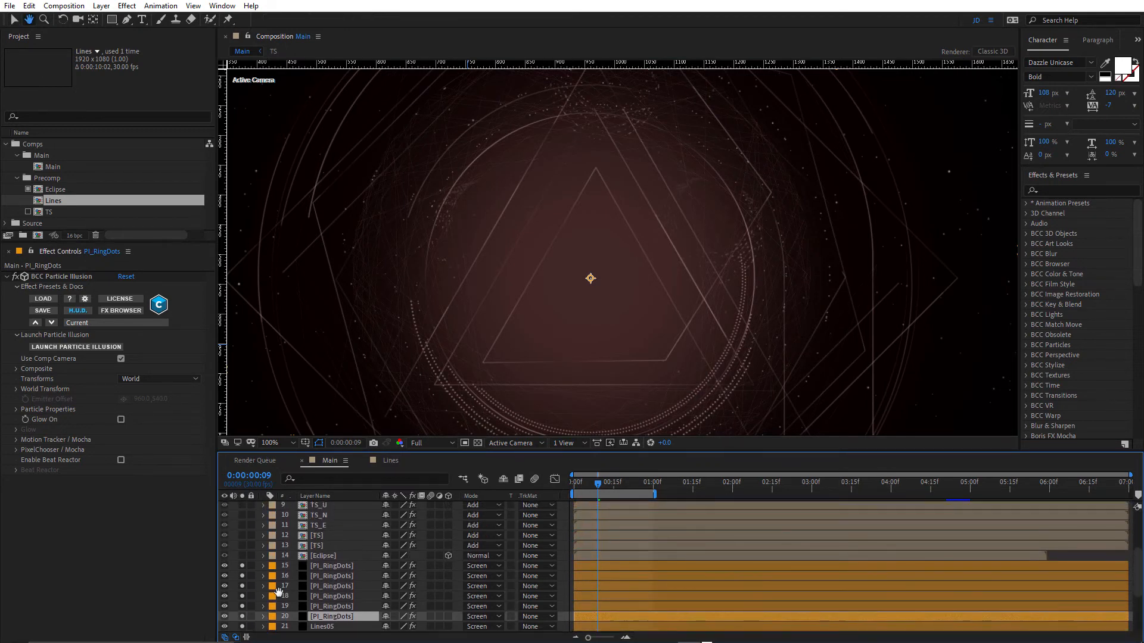
pyautogui.click(244, 556)
pyautogui.press('`')
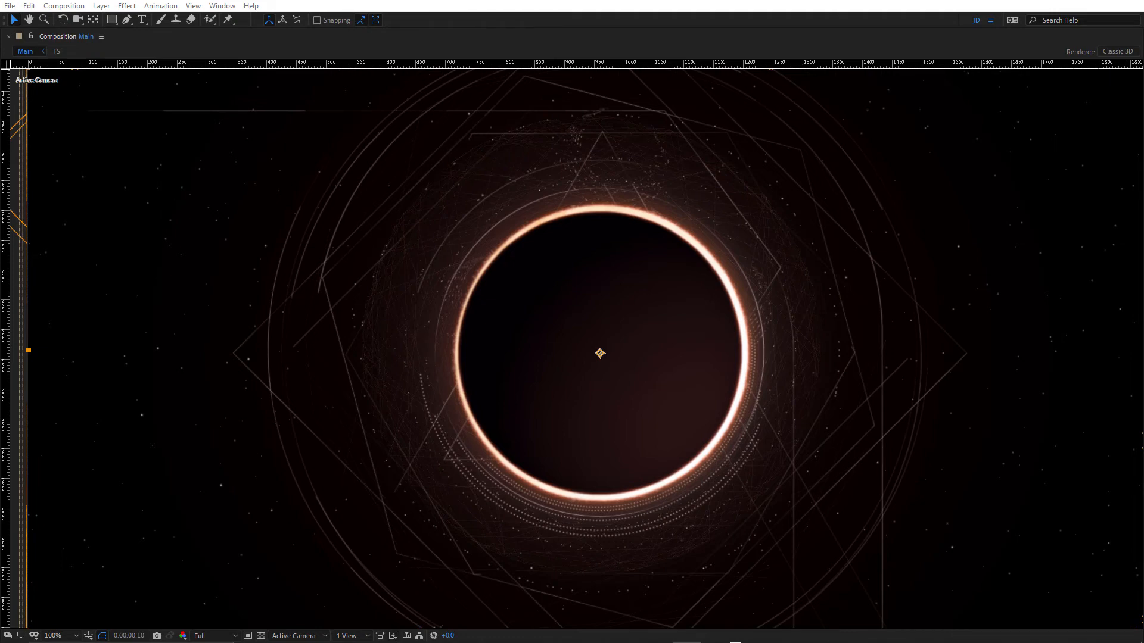
pyautogui.press('`')
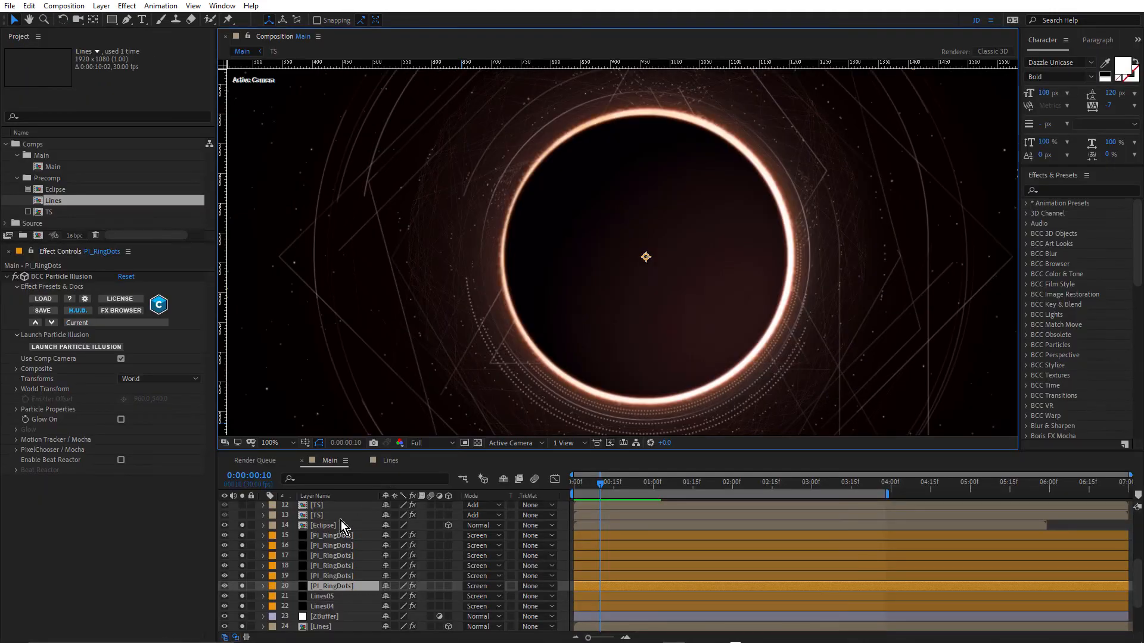
# - Solo TS layers 5 and 6 to show the title letters over the eclipse
pyautogui.scroll(2, 322, 522)
pyautogui.scroll(1, 325, 532)
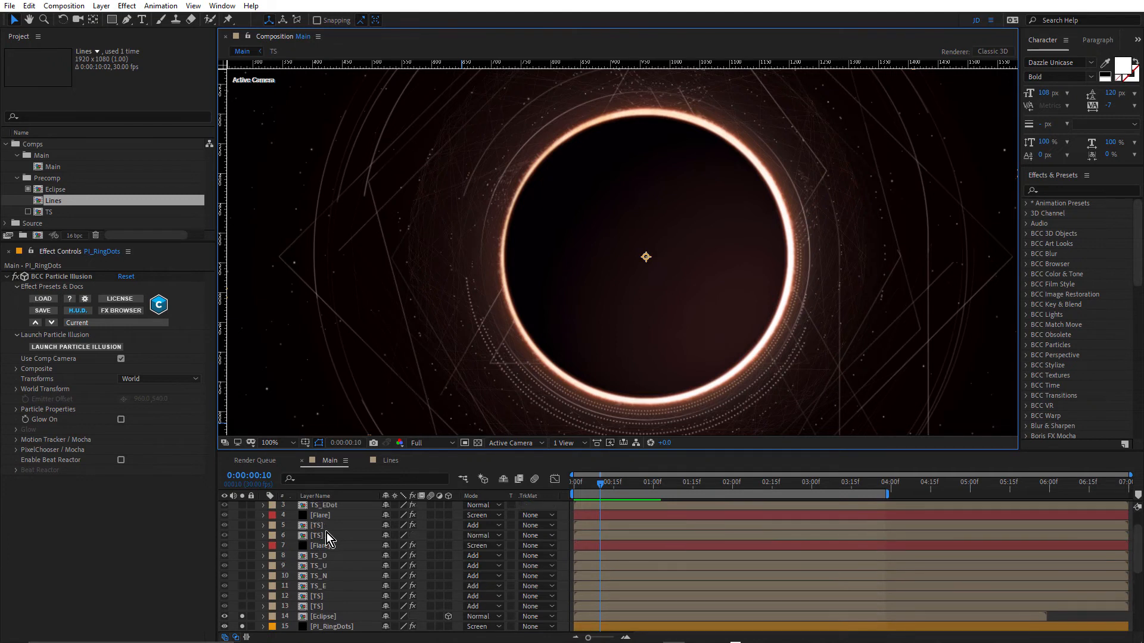
pyautogui.click(322, 528)
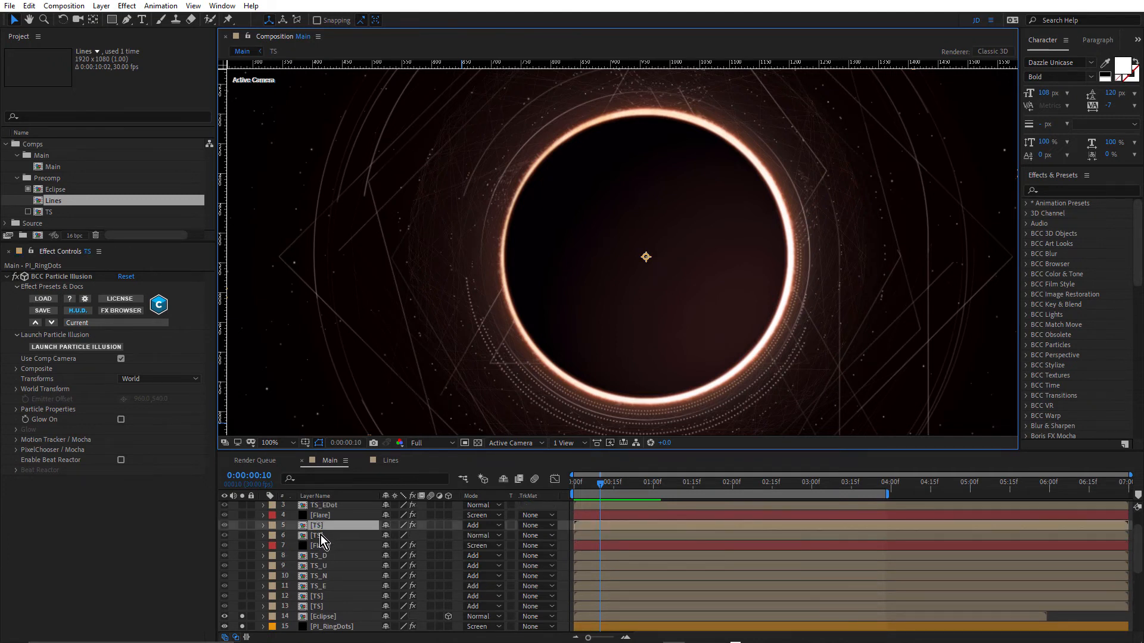
pyautogui.keyDown('ctrl'); pyautogui.click(320, 536); pyautogui.keyUp('ctrl')
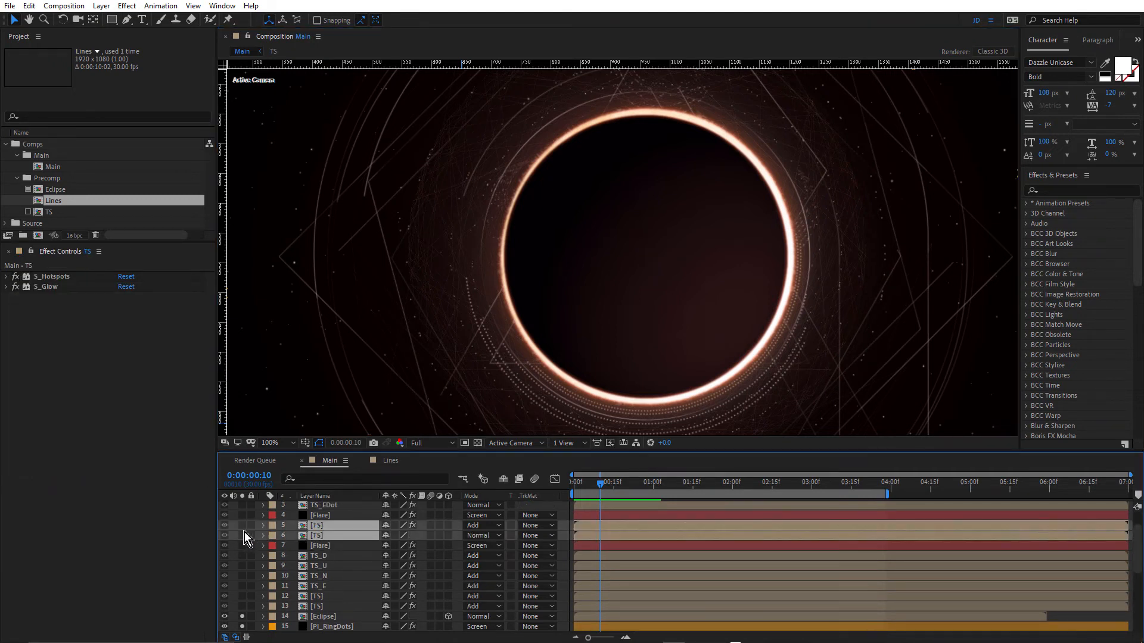
pyautogui.moveTo(246, 527); pyautogui.dragTo(244, 537)
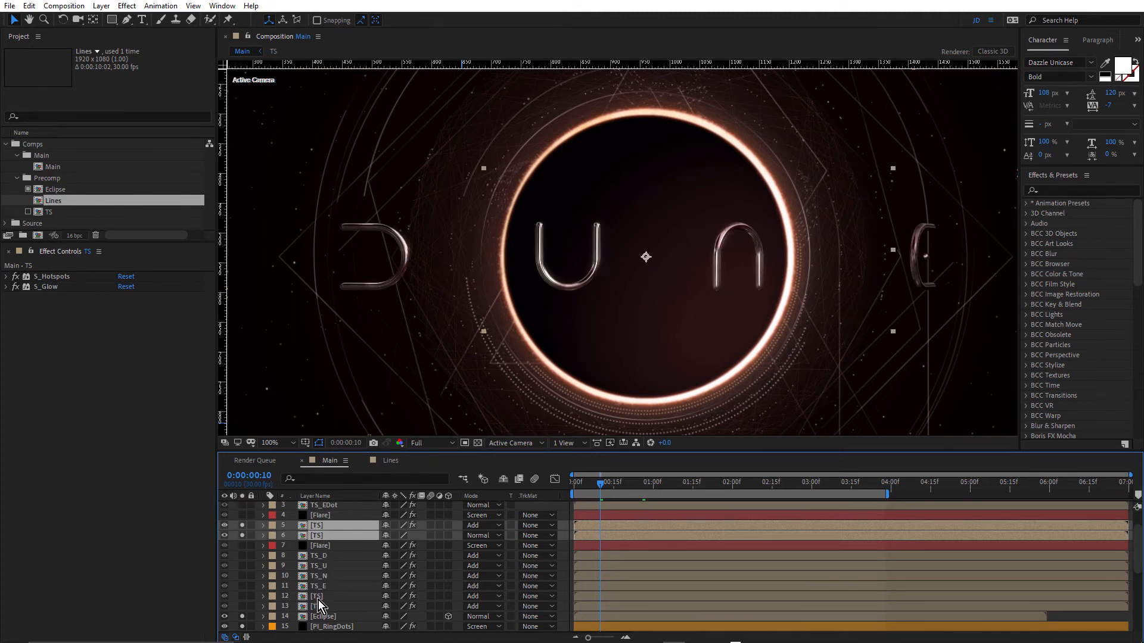
# - Isolate TS layer 13 and solo TS layers 5 and 6 alongside it
pyautogui.keyDown('alt'); pyautogui.click(242, 607); pyautogui.keyUp('alt')
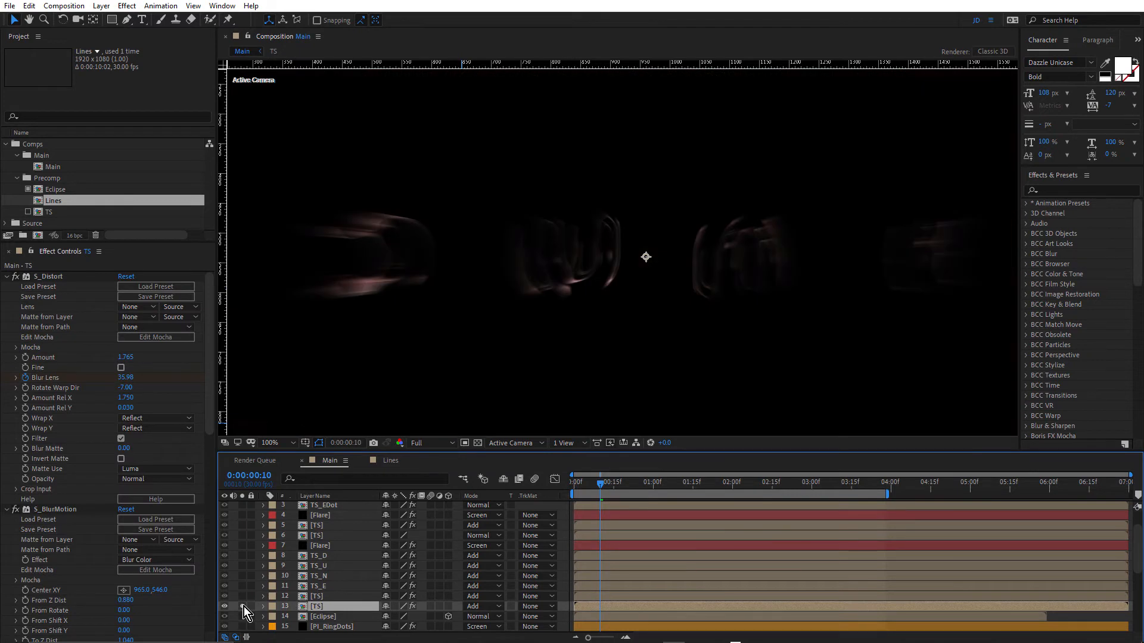
pyautogui.click(243, 528)
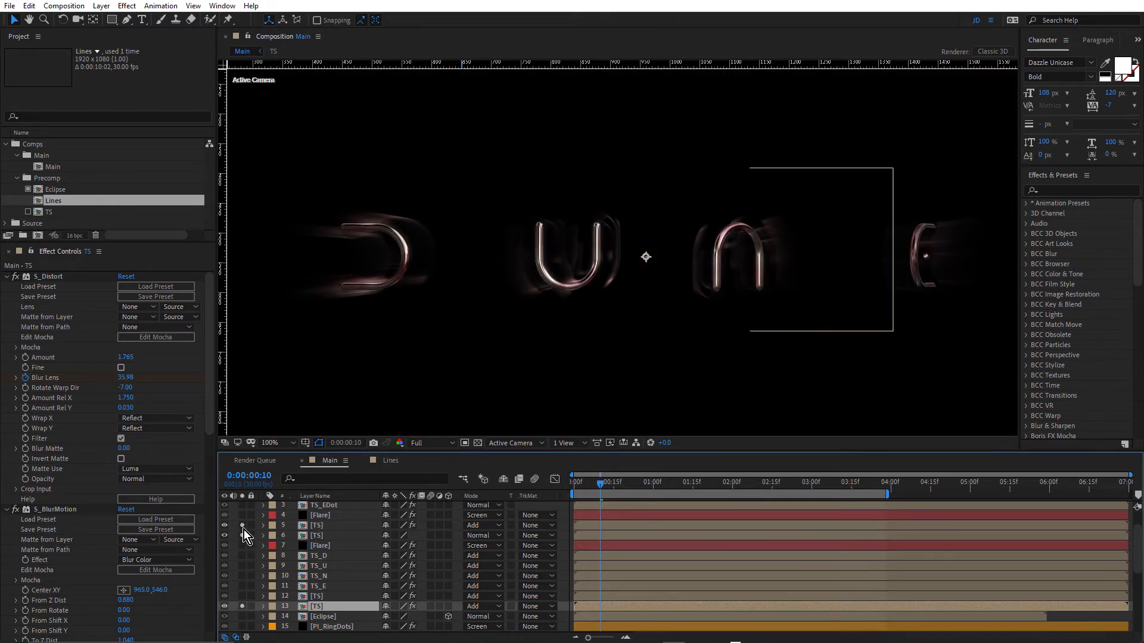
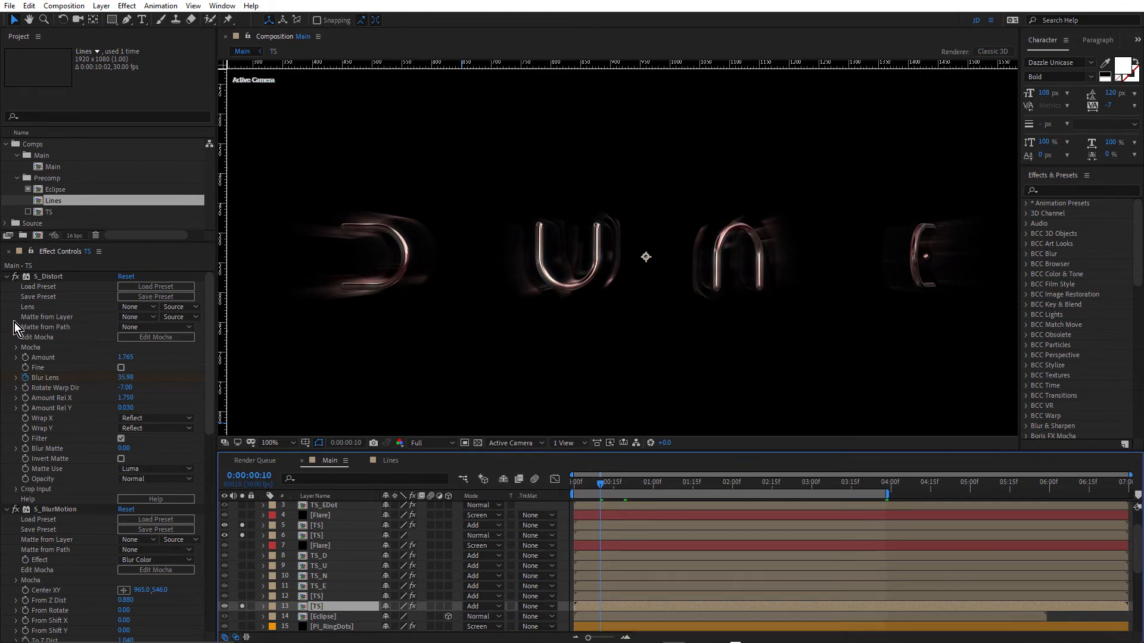
# - Collapse the S_Distort and S_BlurMotion settings of TS layer 13 and turn both effects off
pyautogui.click(7, 276)
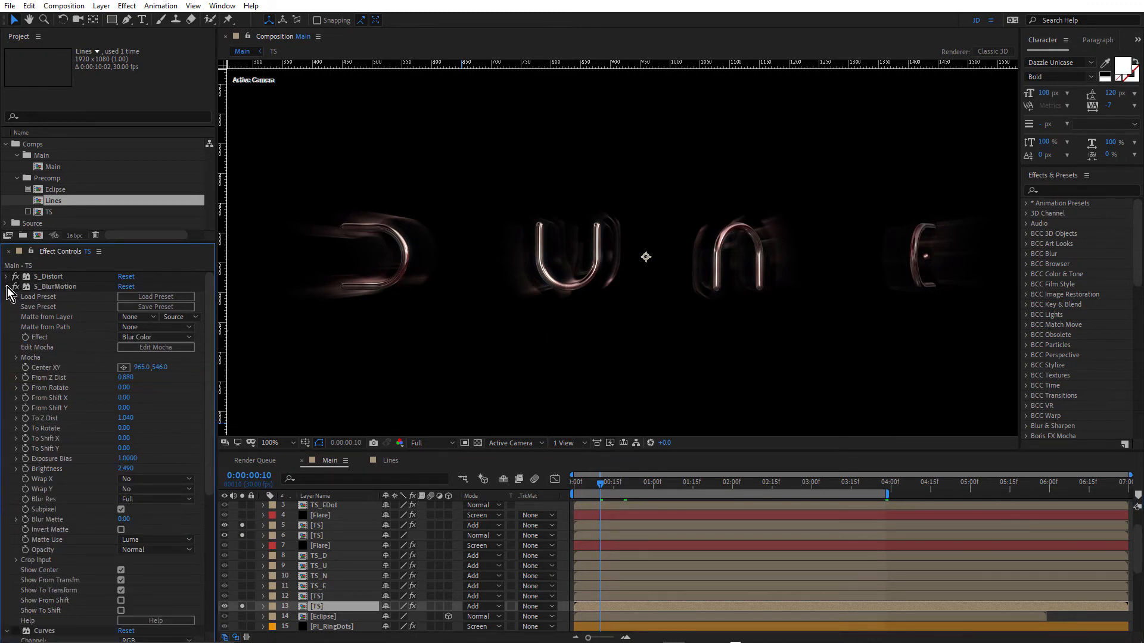
pyautogui.click(7, 287)
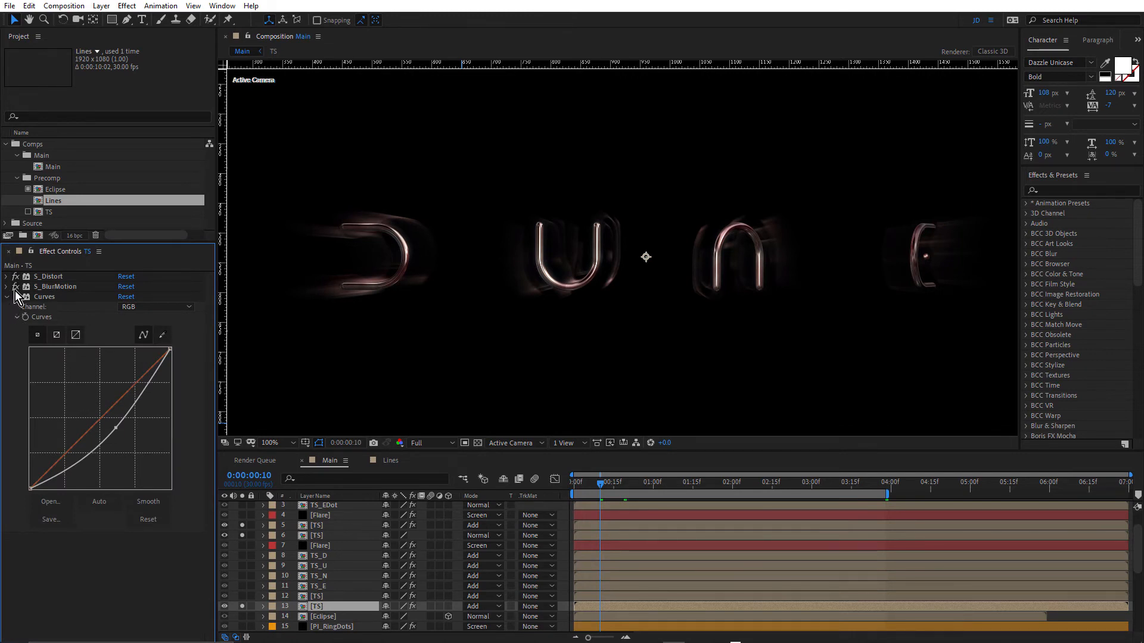
pyautogui.click(16, 278)
pyautogui.click(19, 287)
pyautogui.click(47, 277)
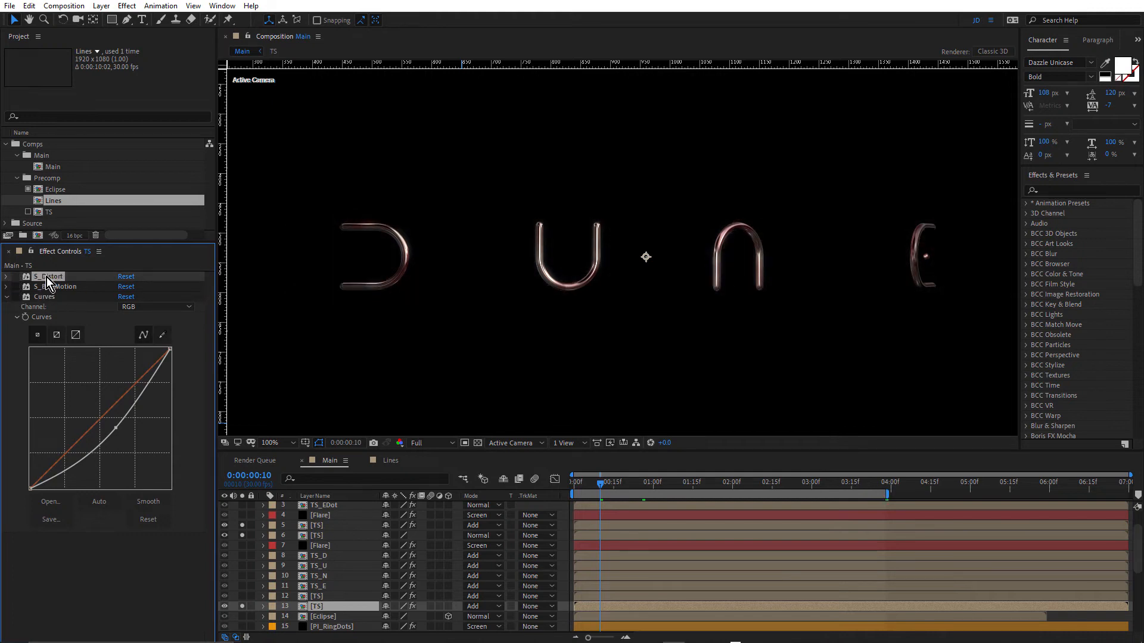
# - Turn S_Distort back on for TS layer 13 and reveal the layer's keyframed properties in the timeline
pyautogui.click(16, 278)
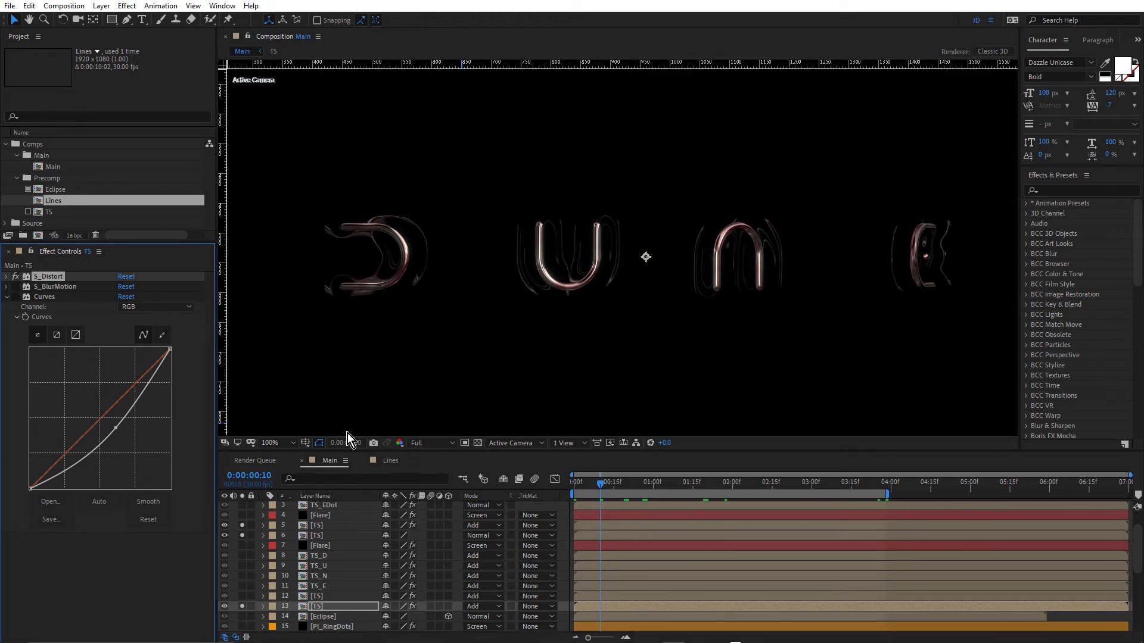
pyautogui.press('h')
pyautogui.press('u')
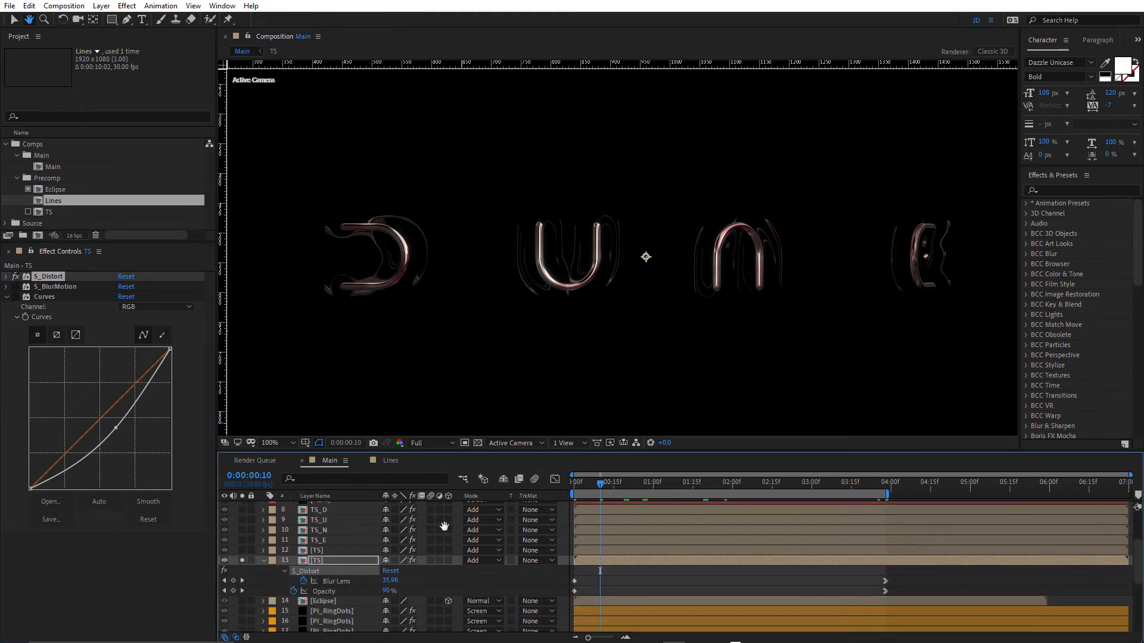
pyautogui.scroll(-1, 444, 526)
pyautogui.press('v')
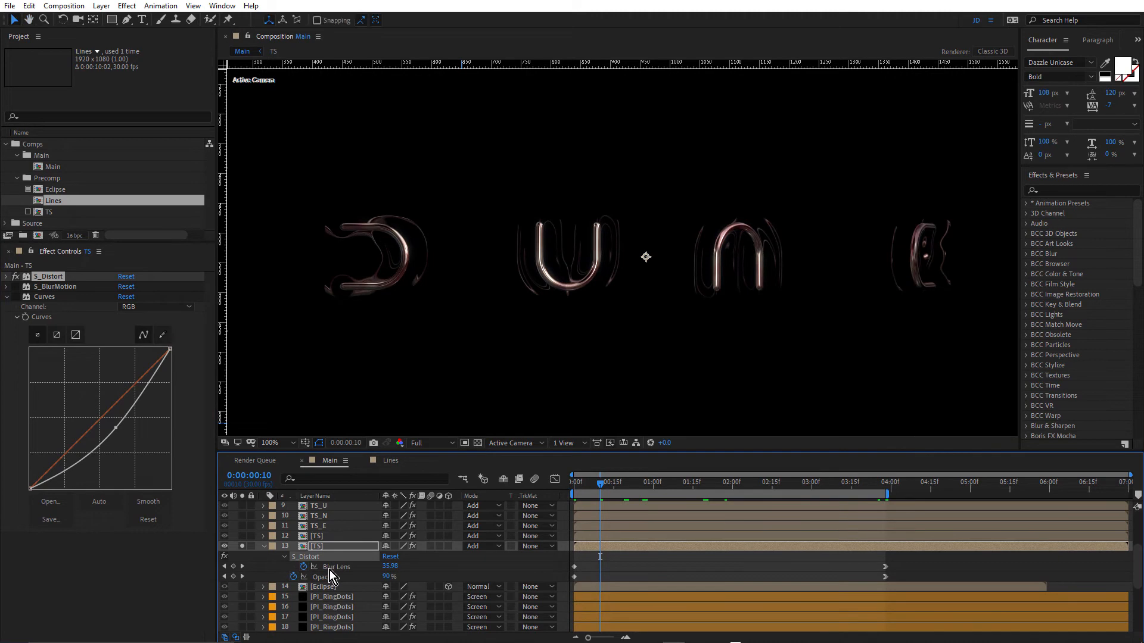
# - Expand the S_Distort settings and preview how the keyframed Blur Lens and Opacity animate the title letters
pyautogui.click(6, 277)
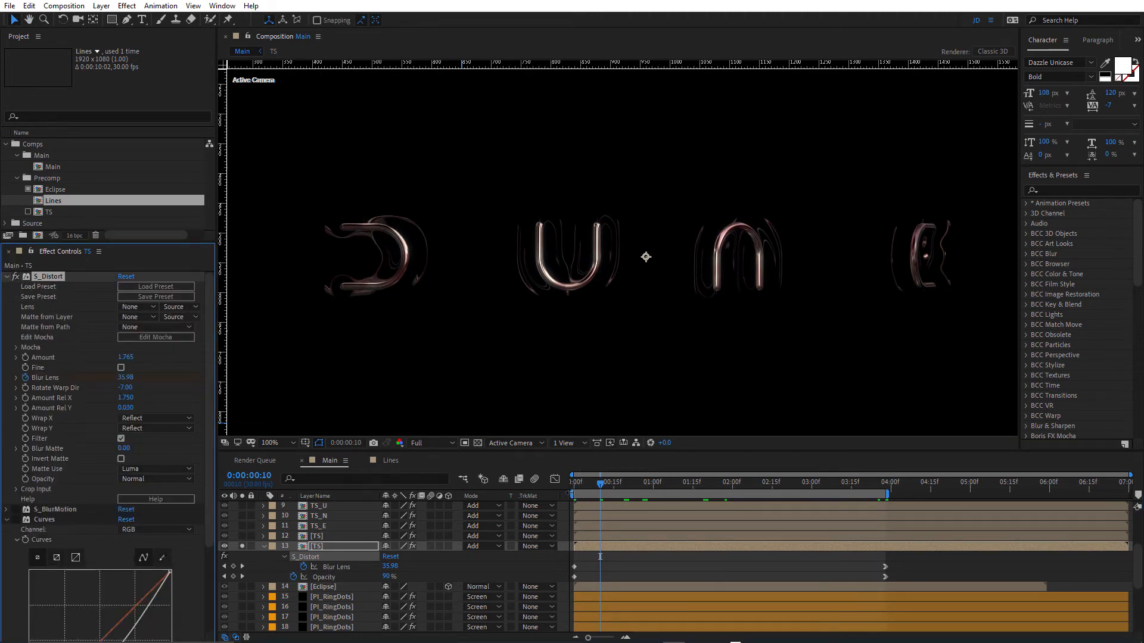
pyautogui.moveTo(583, 485); pyautogui.dragTo(630, 485)
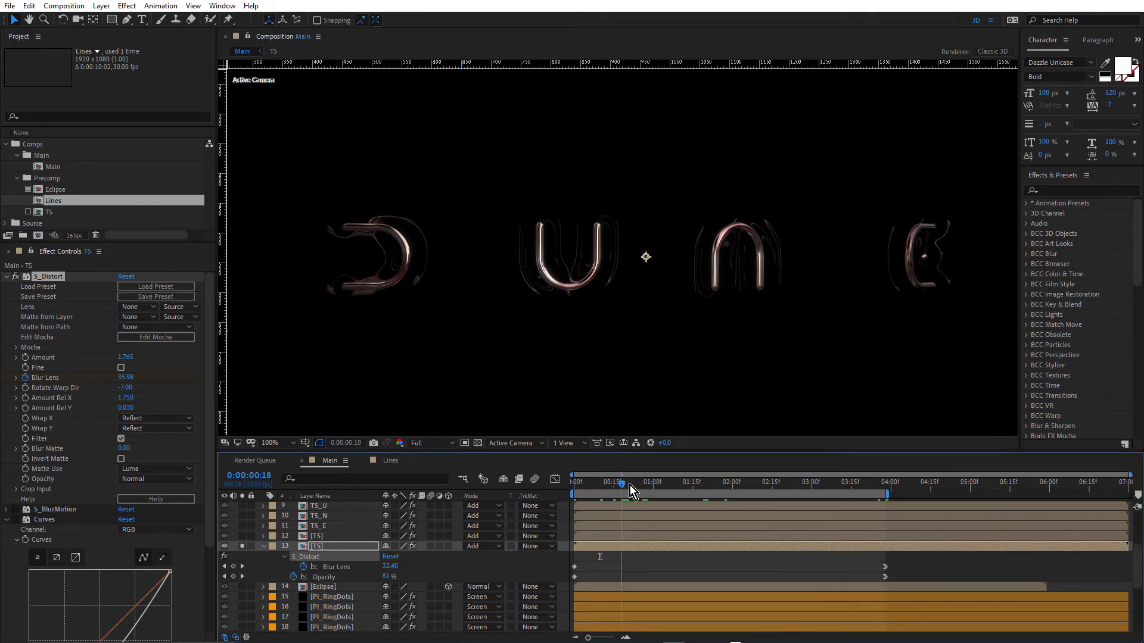
pyautogui.press('space')
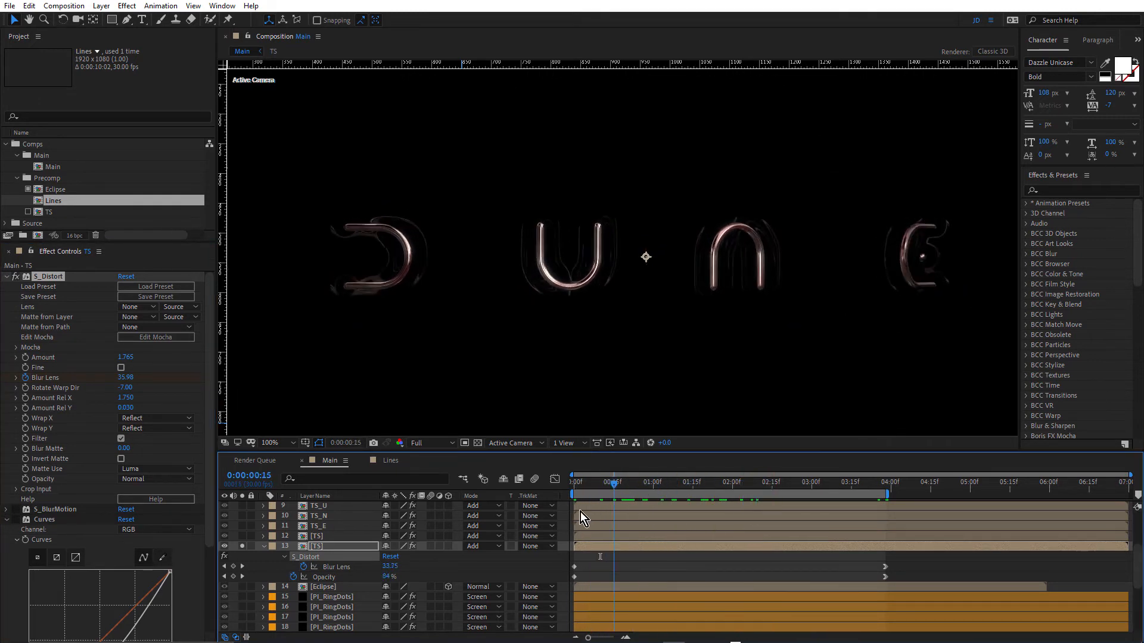
pyautogui.moveTo(774, 527); pyautogui.dragTo(579, 543)
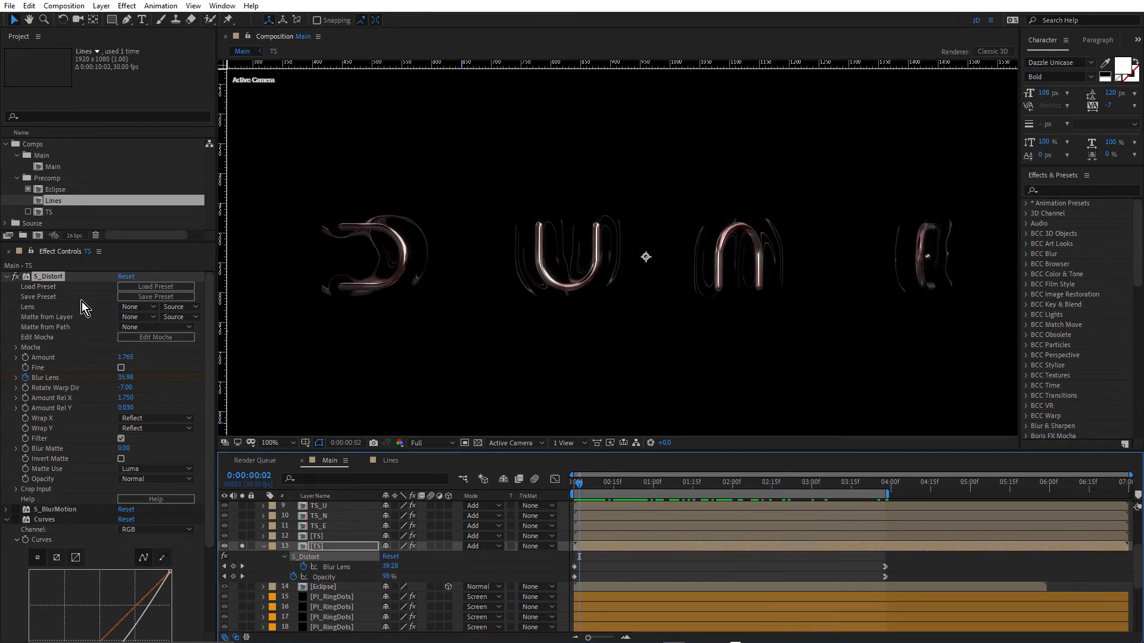
# - Collapse S_Distort, turn S_BlurMotion back on for TS layer 13 and inspect its settings and the blurred letters up close
pyautogui.click(7, 276)
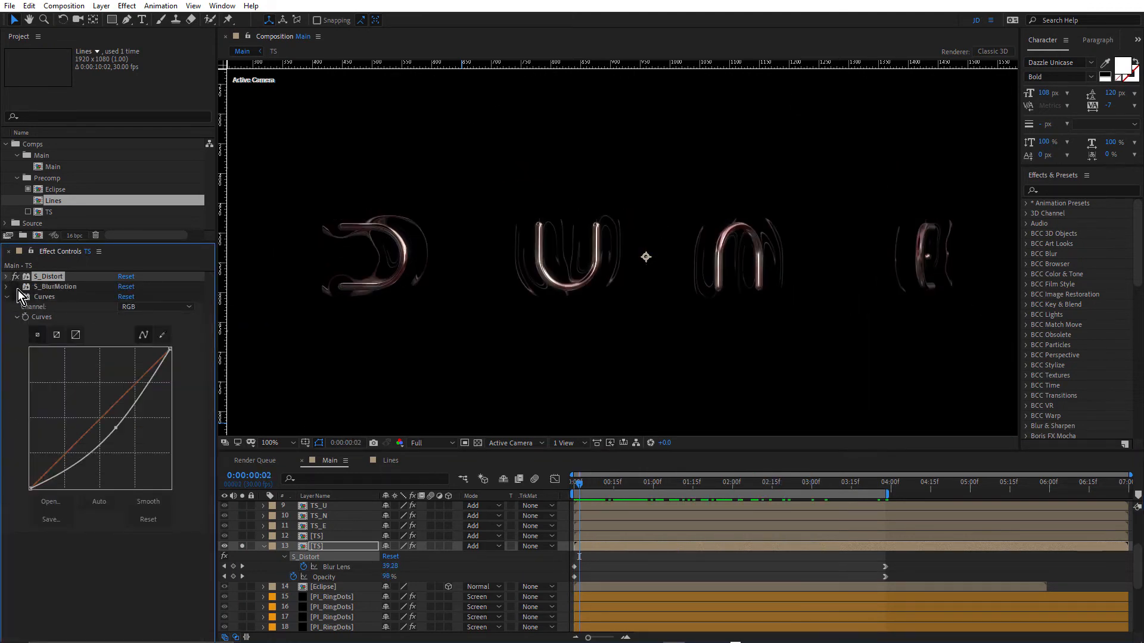
pyautogui.click(16, 286)
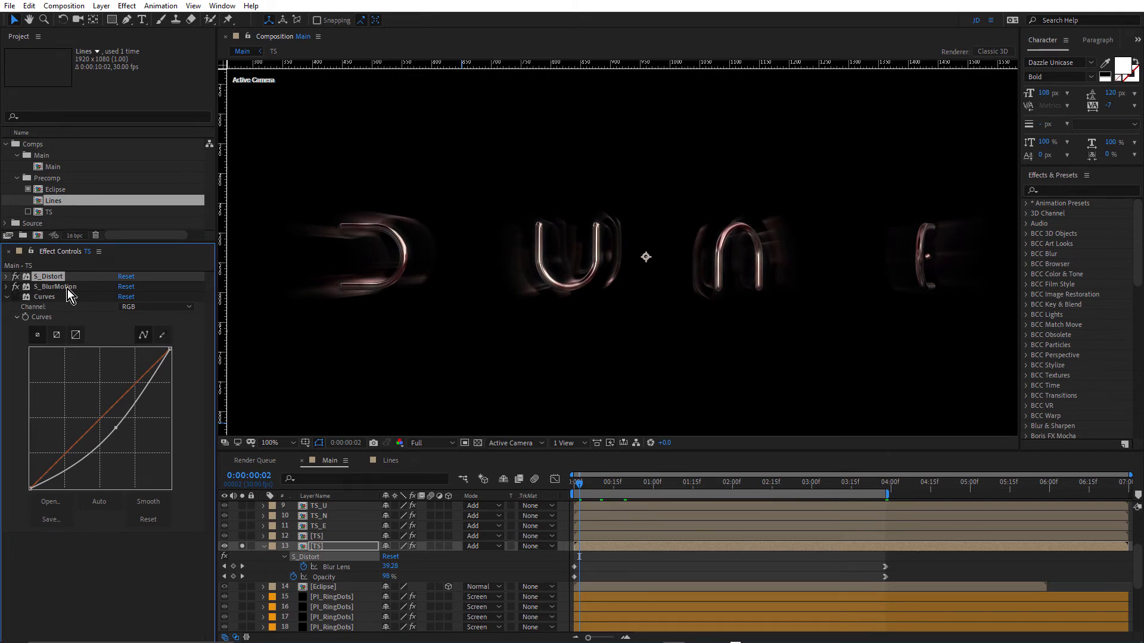
pyautogui.click(7, 287)
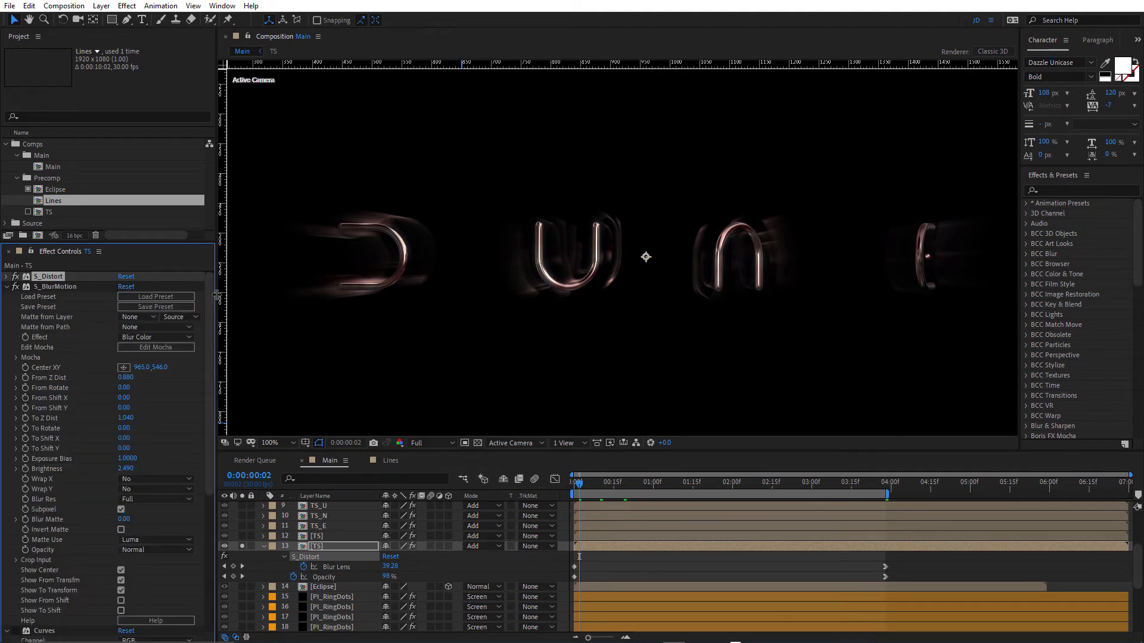
pyautogui.moveTo(209, 298); pyautogui.dragTo(209, 317)
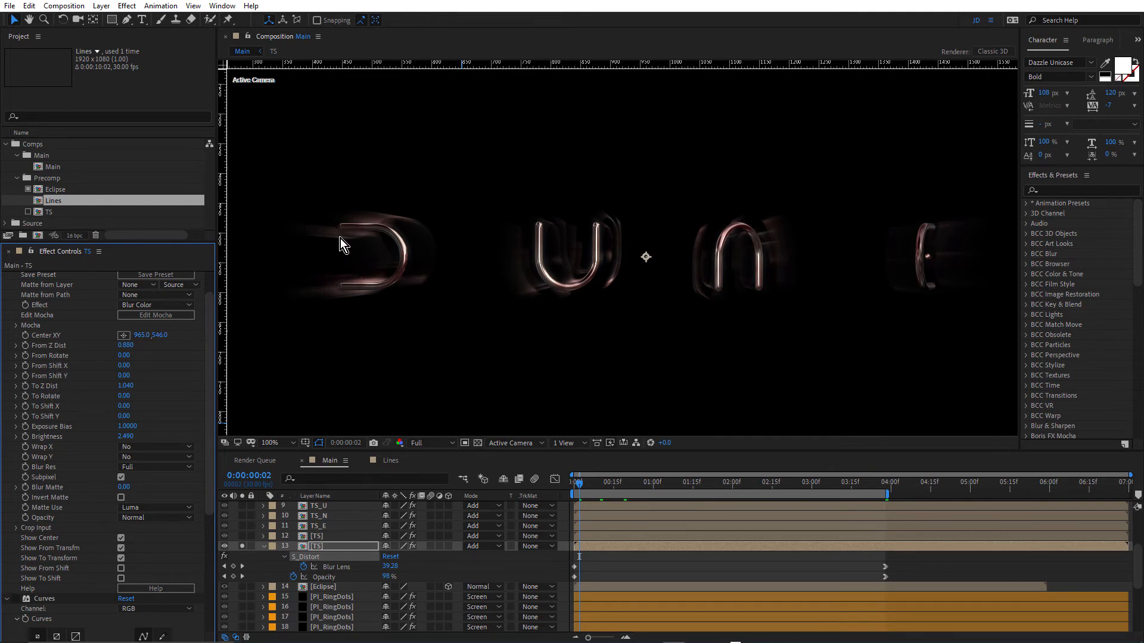
pyautogui.scroll(1, 342, 237)
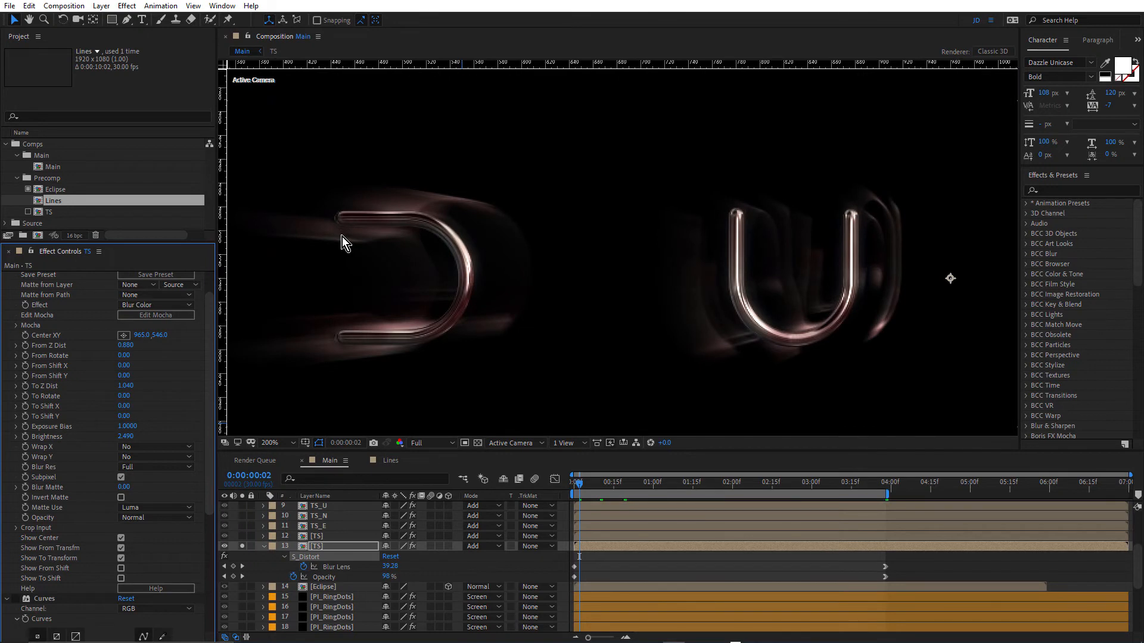
pyautogui.scroll(-1, 342, 237)
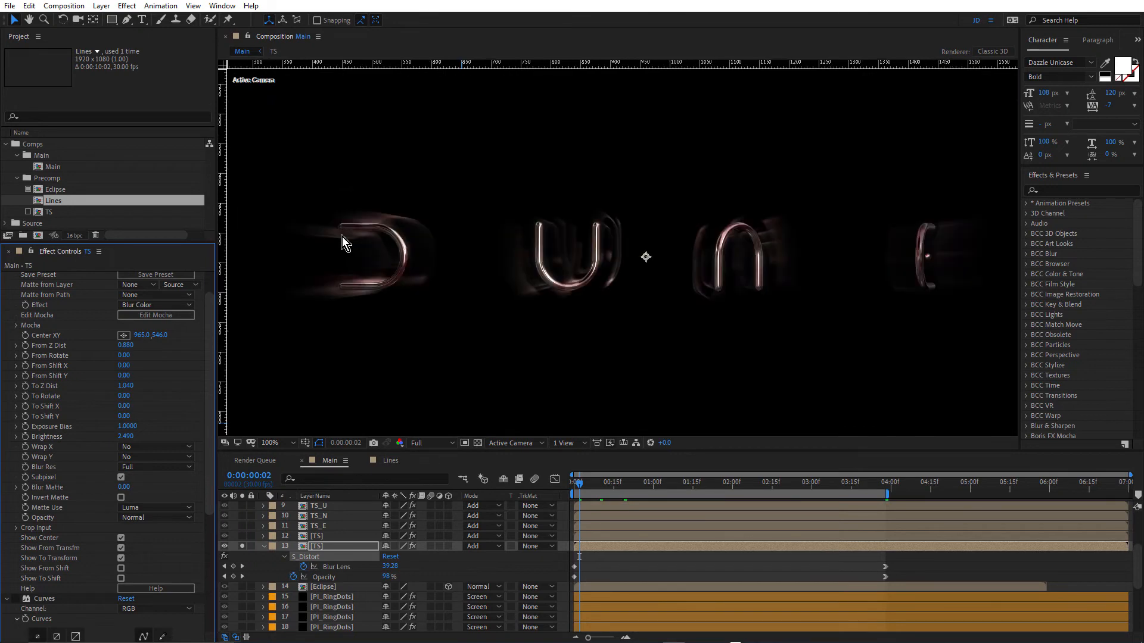
# - Solo TS layer 12 as well and preview its animated S_BlurMotion streaks across the full frame up to 0:00:01:29
pyautogui.click(317, 536)
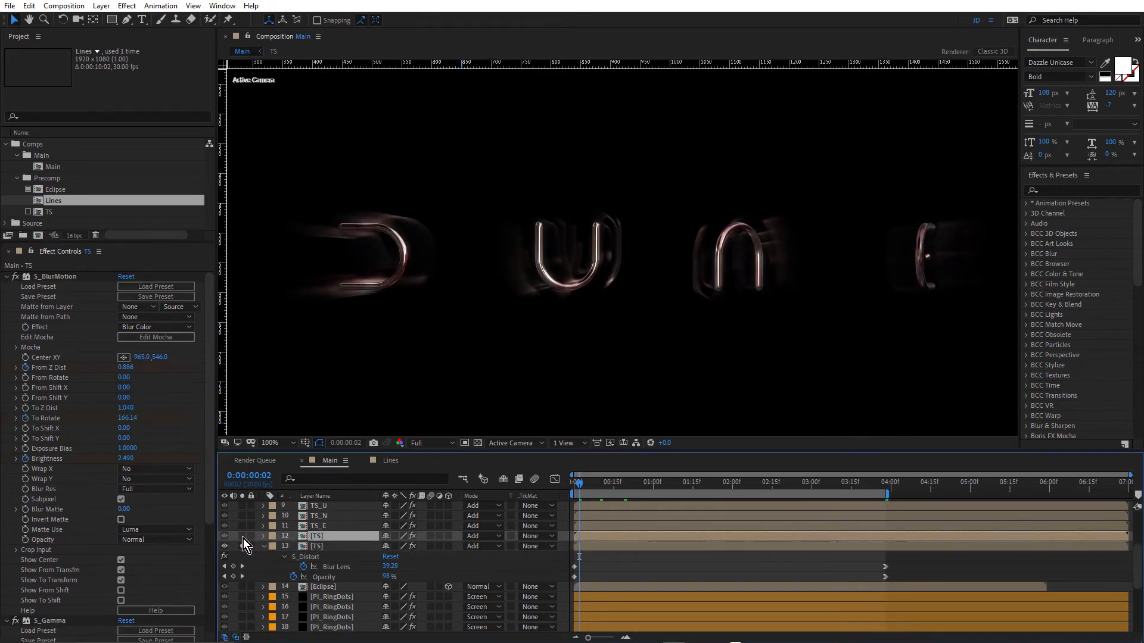
pyautogui.click(242, 537)
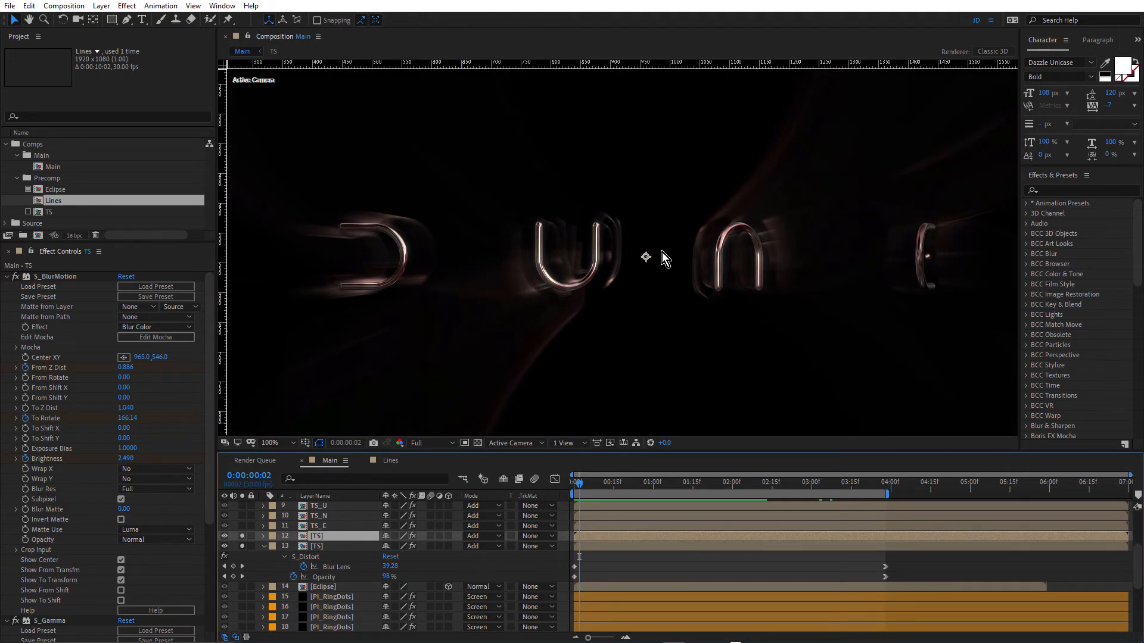
pyautogui.scroll(-1, 663, 252)
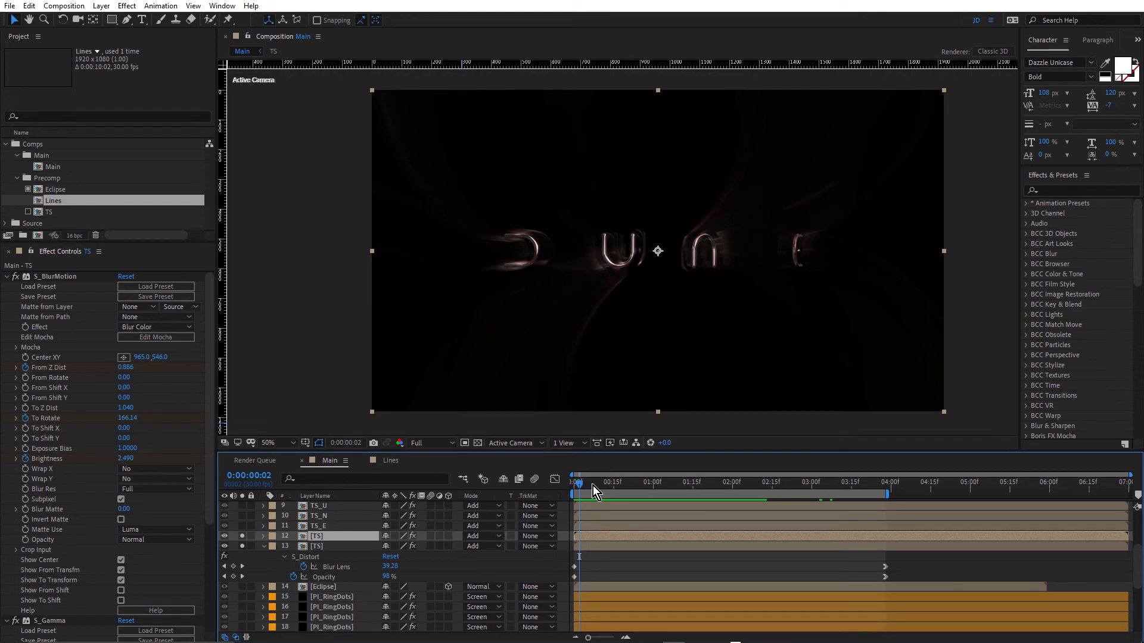
pyautogui.press('space')
pyautogui.moveTo(795, 540); pyautogui.dragTo(571, 552)
pyautogui.moveTo(584, 485); pyautogui.dragTo(730, 521)
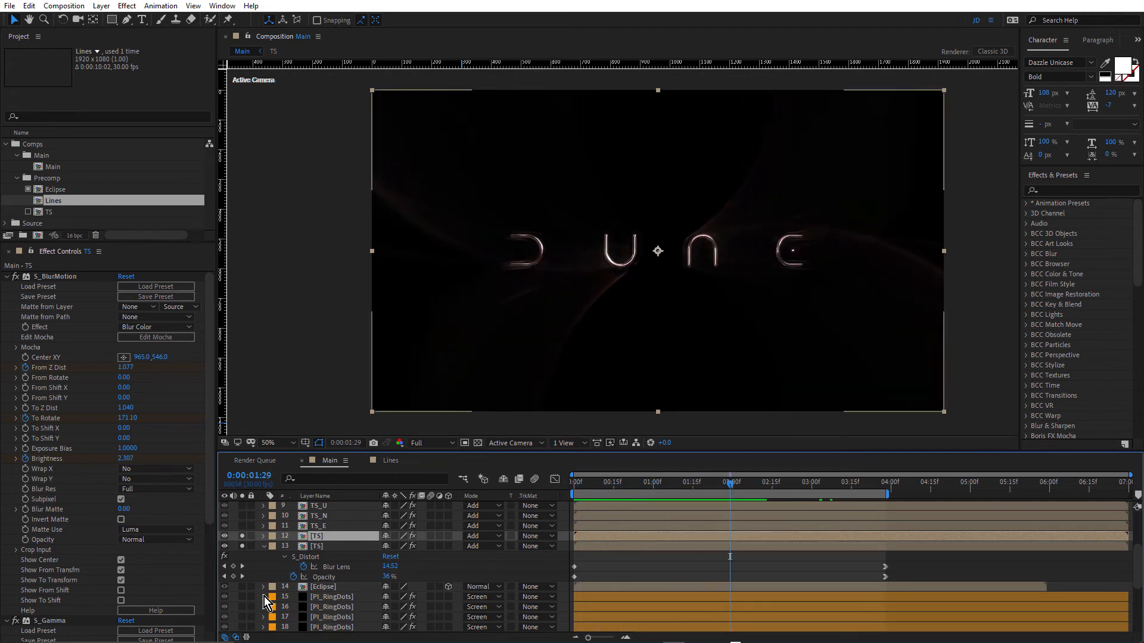
# - Solo layers 15 to 30, from PI_RingDots down to Background, plus the Eclipse layer beneath the title layers
pyautogui.scroll(-5, 278, 580)
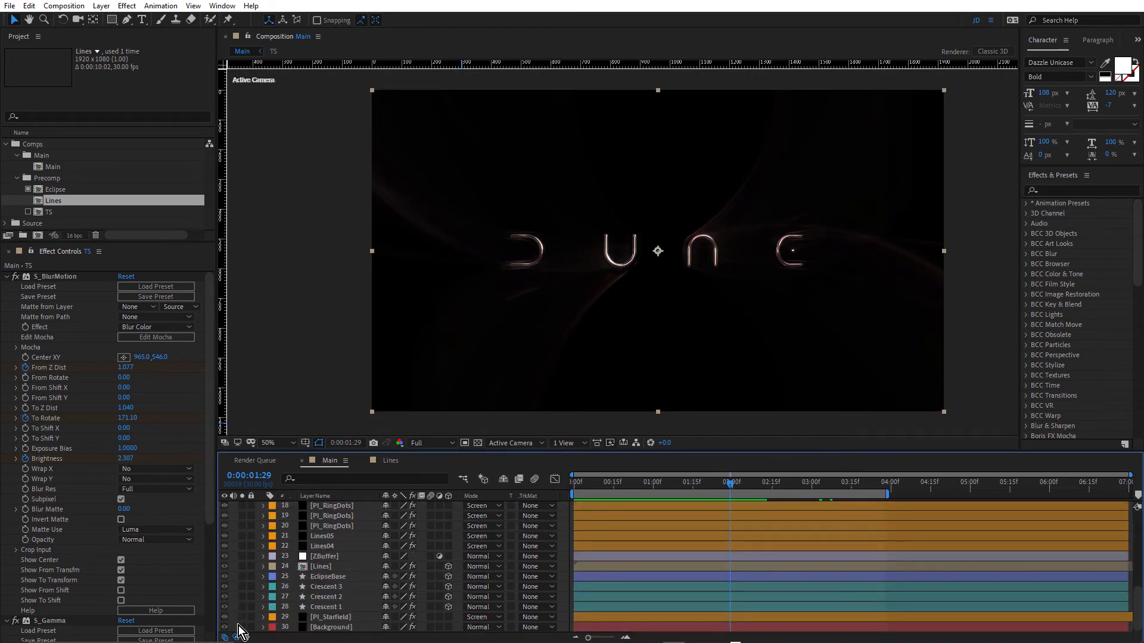
pyautogui.moveTo(241, 627); pyautogui.dragTo(244, 510)
pyautogui.scroll(3, 250, 524)
pyautogui.scroll(1, 244, 509)
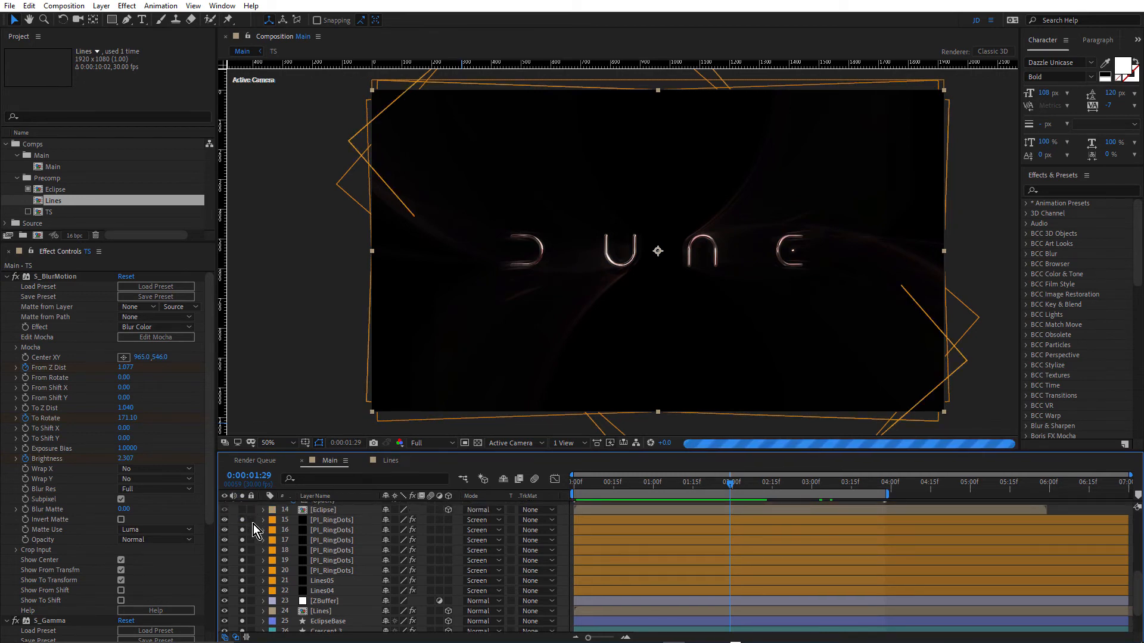
pyautogui.scroll(3, 253, 526)
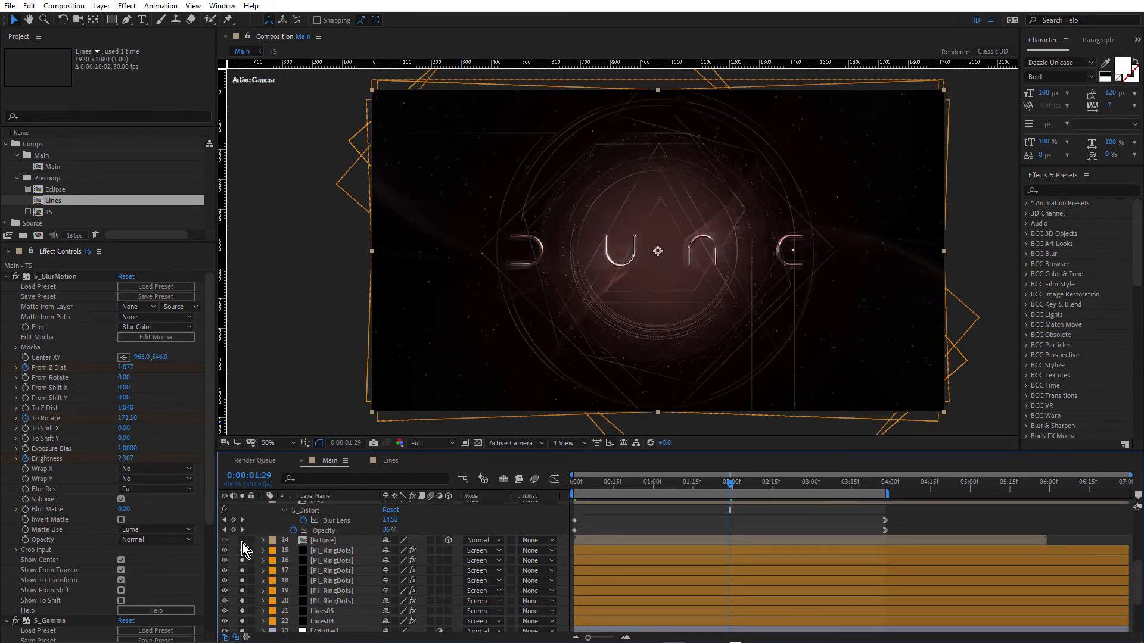
pyautogui.click(242, 541)
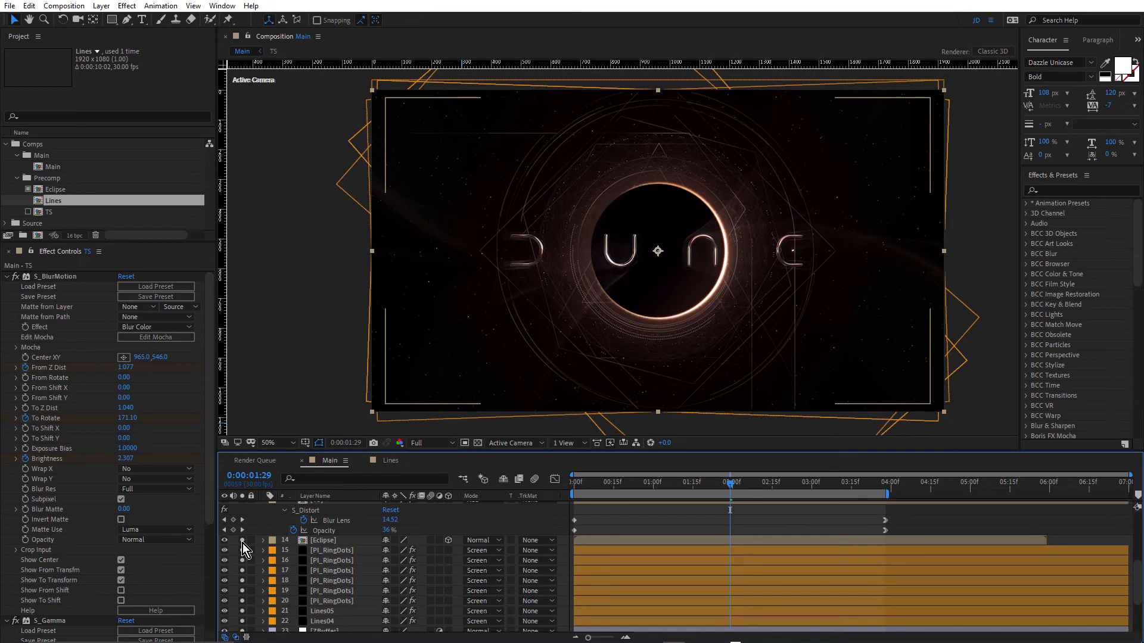
pyautogui.scroll(3, 242, 543)
pyautogui.scroll(2, 659, 247)
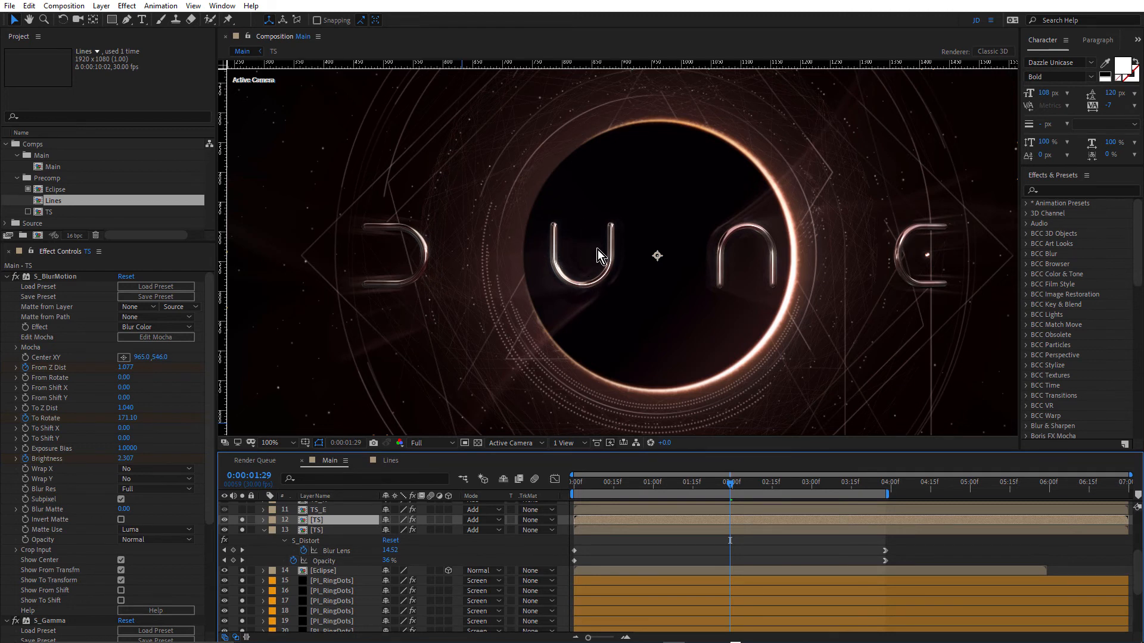
# - Collapse the properties of TS layer 13 and solo the TS_D, TS_U, TS_N and TS_E layers
pyautogui.click(265, 530)
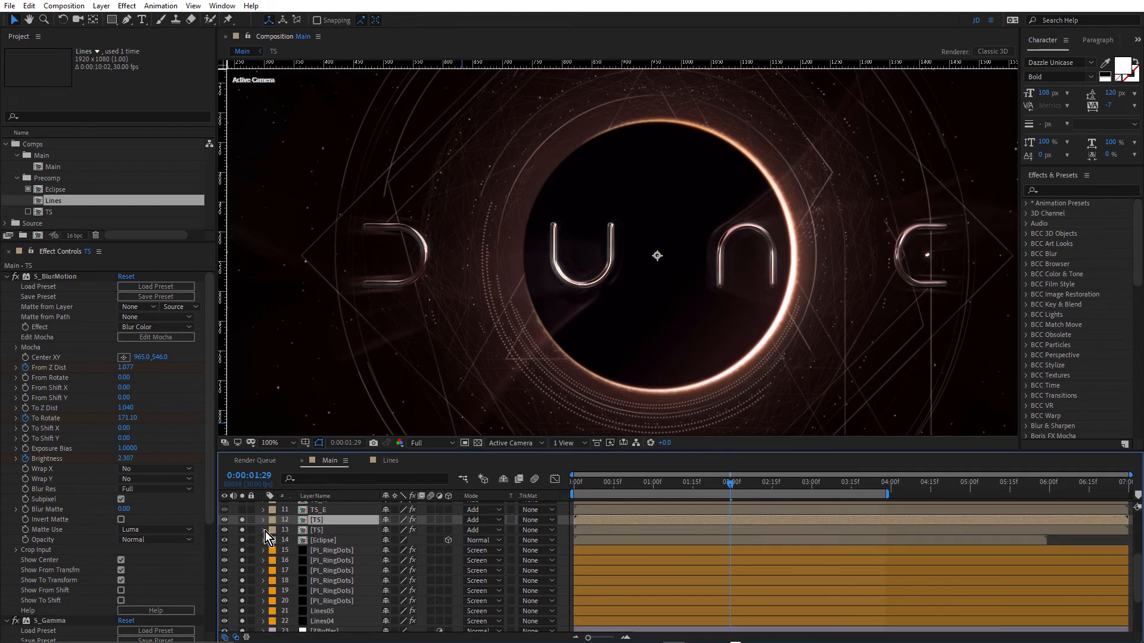
pyautogui.scroll(3, 323, 532)
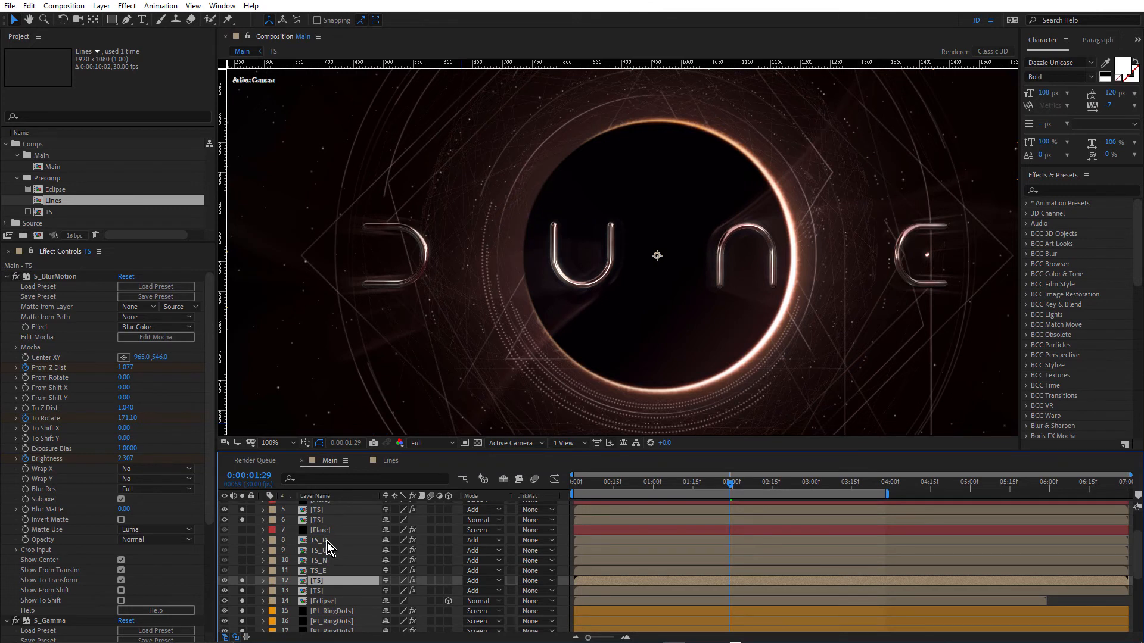
pyautogui.click(327, 541)
pyautogui.keyDown('shift'); pyautogui.click(327, 571); pyautogui.keyUp('shift')
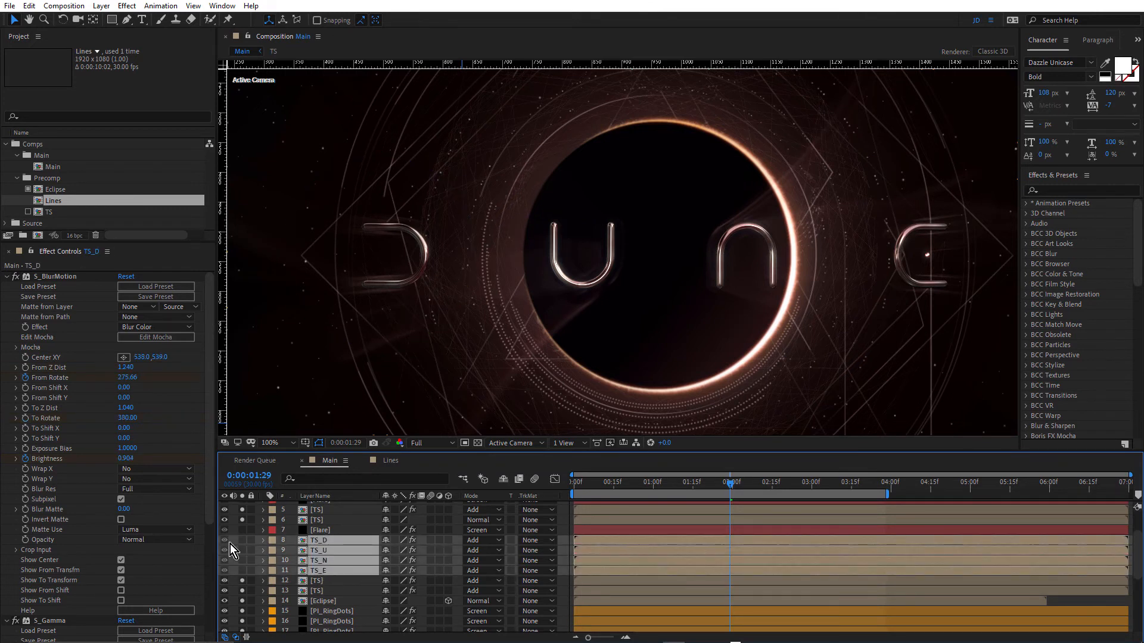
pyautogui.moveTo(241, 542); pyautogui.dragTo(245, 562)
# - Isolate the TS_D, TS_U, TS_N and TS_E layers and examine their masked letter blurs up close
pyautogui.click(323, 539)
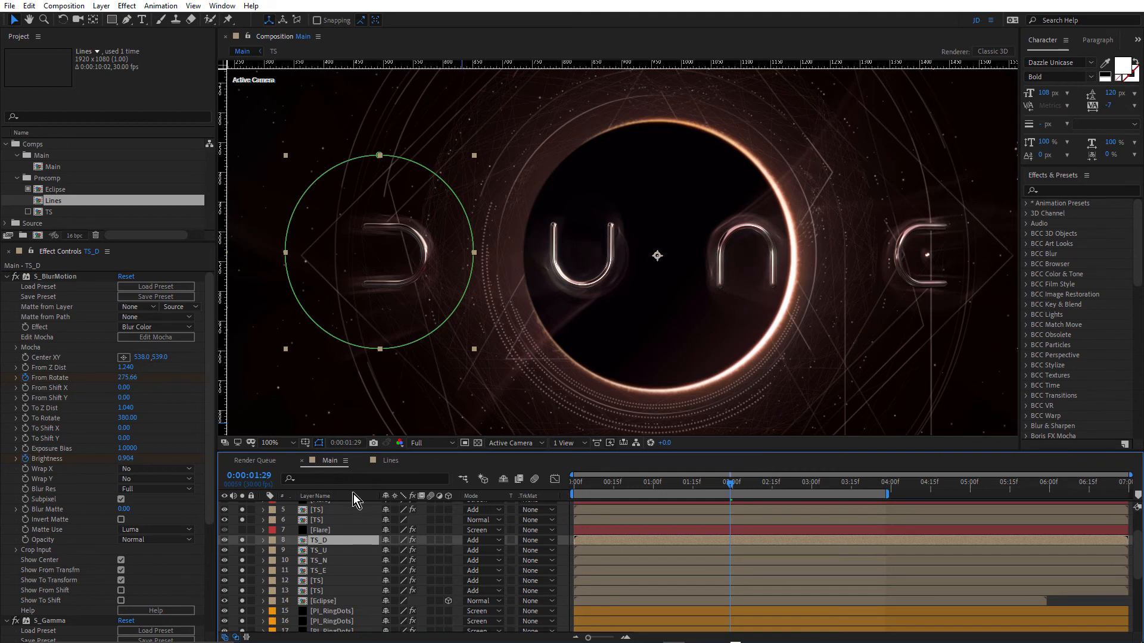
pyautogui.click(241, 542)
pyautogui.moveTo(244, 549); pyautogui.dragTo(242, 570)
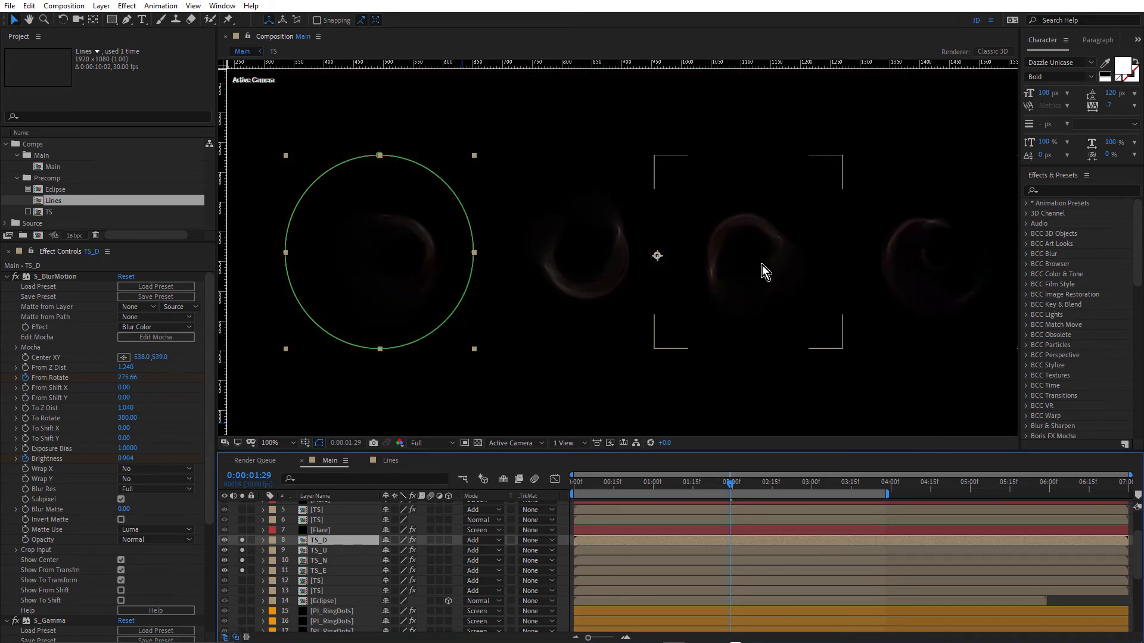
pyautogui.scroll(1, 579, 252)
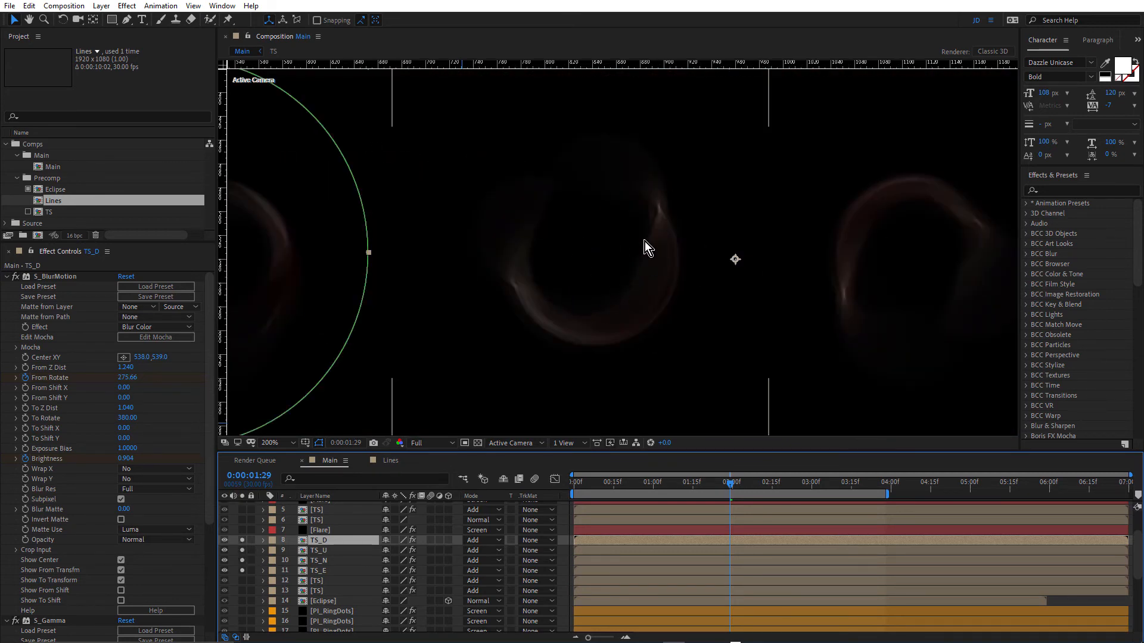
pyautogui.scroll(-1, 585, 271)
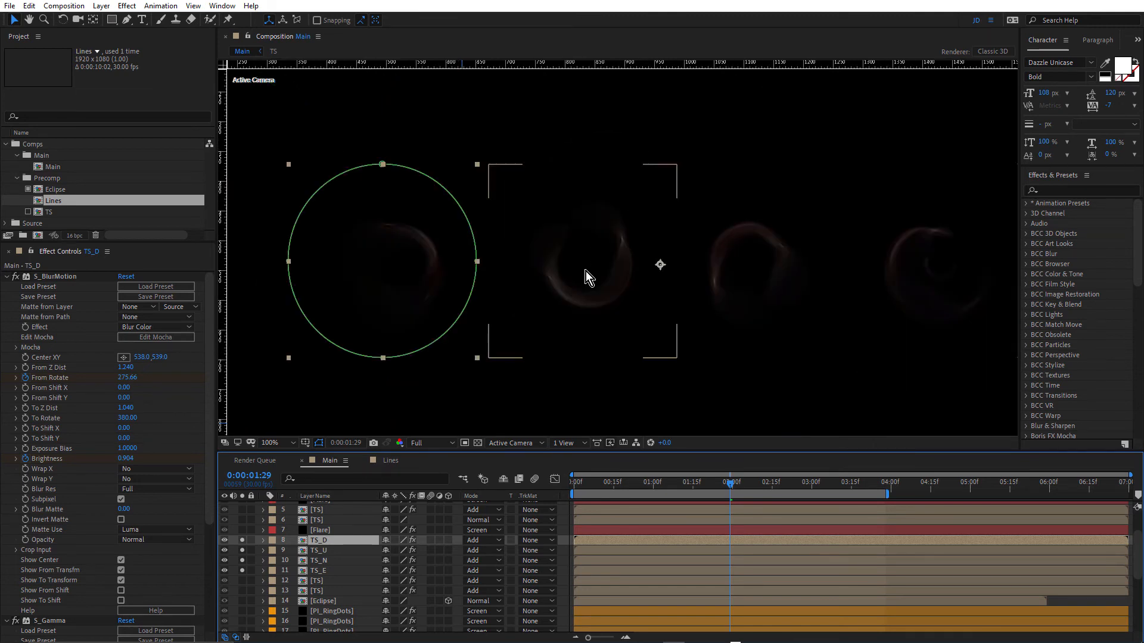
# - Reveal the keyframes of TS_D and scrub through its animated From Rotate and Brightness blur
pyautogui.click(594, 484)
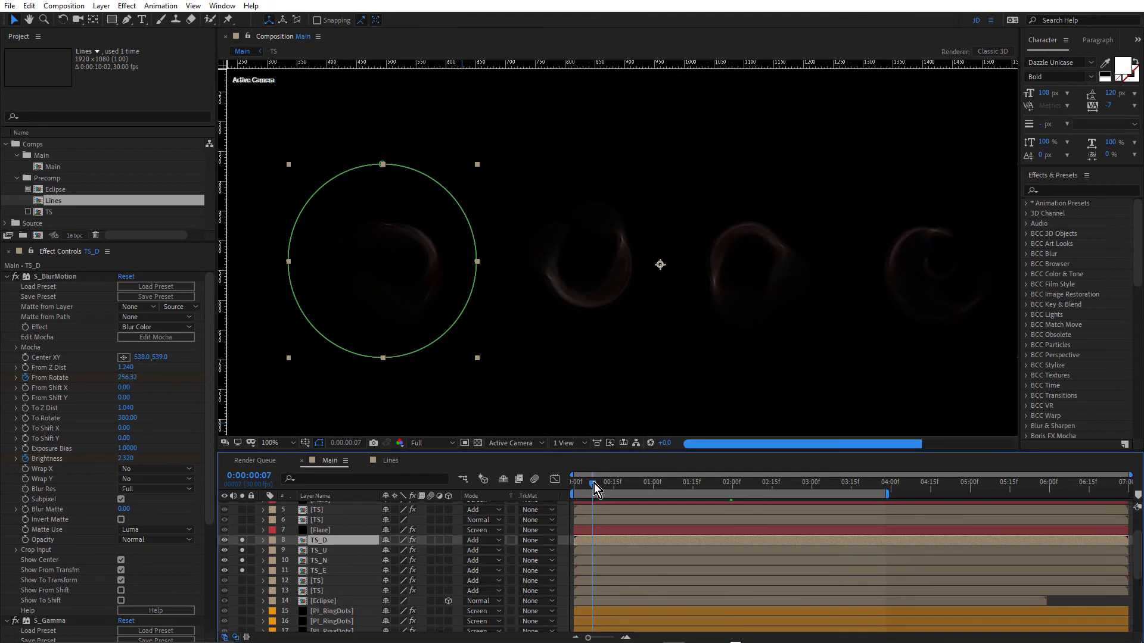
pyautogui.press('u')
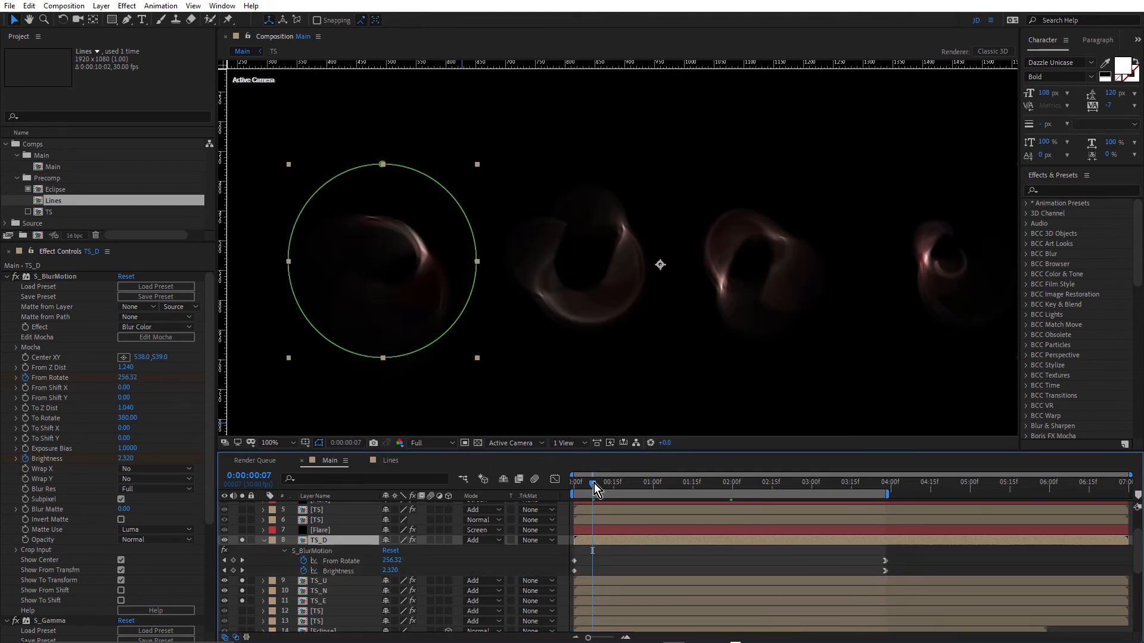
pyautogui.moveTo(596, 488); pyautogui.dragTo(693, 506)
pyautogui.moveTo(616, 505)
pyautogui.mouseDown()
pyautogui.moveTo(601, 505)
pyautogui.moveTo(630, 505)
pyautogui.mouseUp()
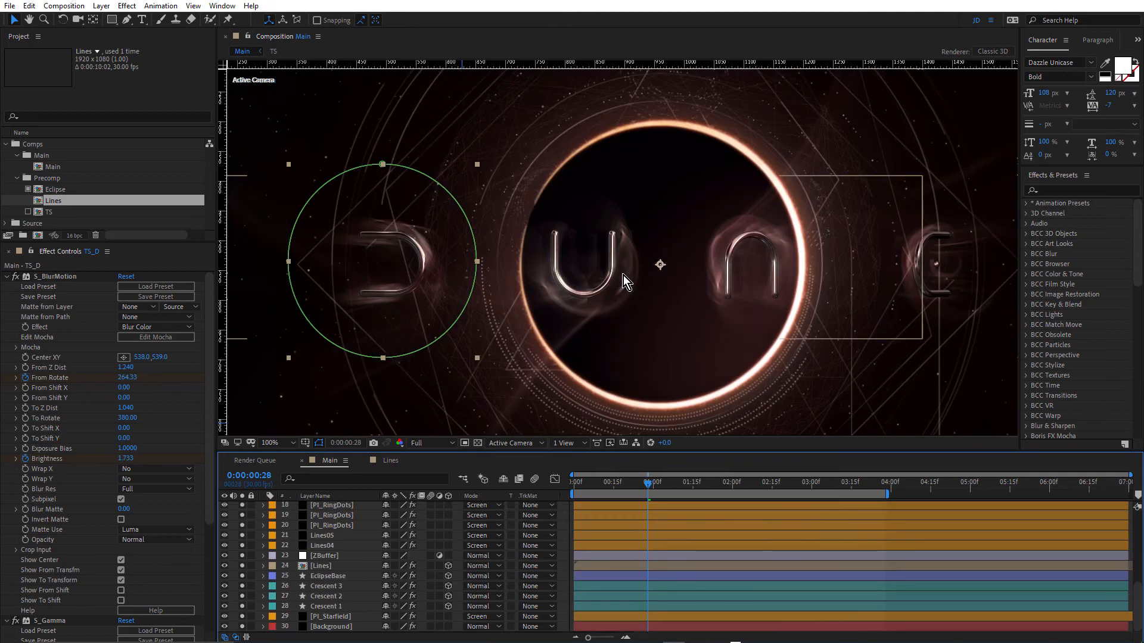
# - Examine the blurred title letters over the complete eclipse scene, both up close and in the full frame
pyautogui.scroll(-2, 622, 273)
pyautogui.scroll(2, 614, 273)
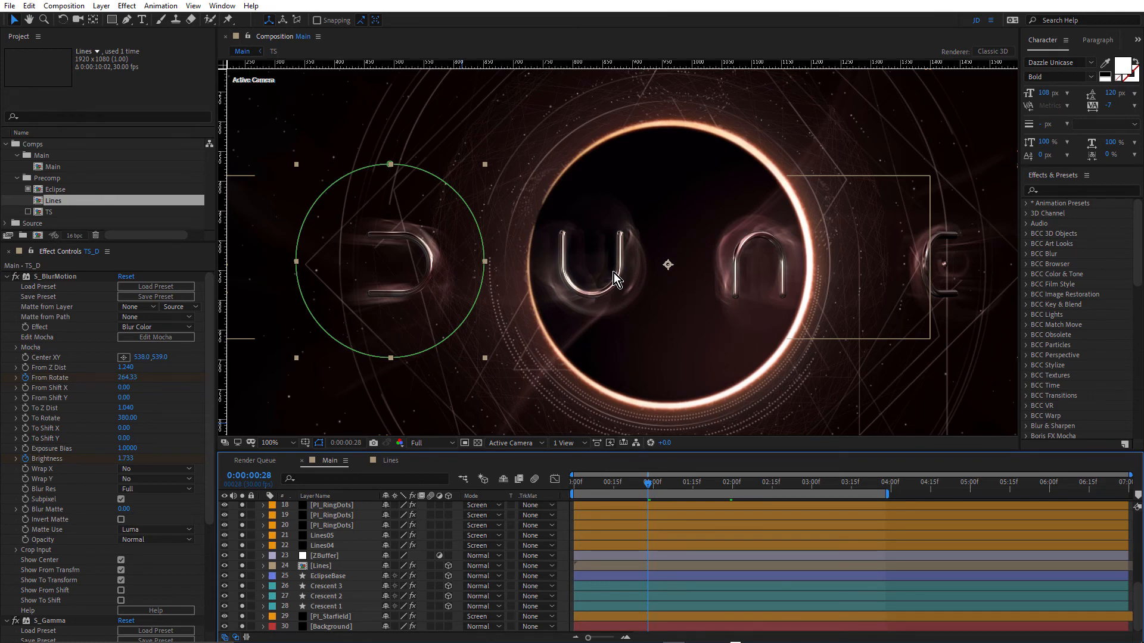
pyautogui.scroll(-2, 613, 272)
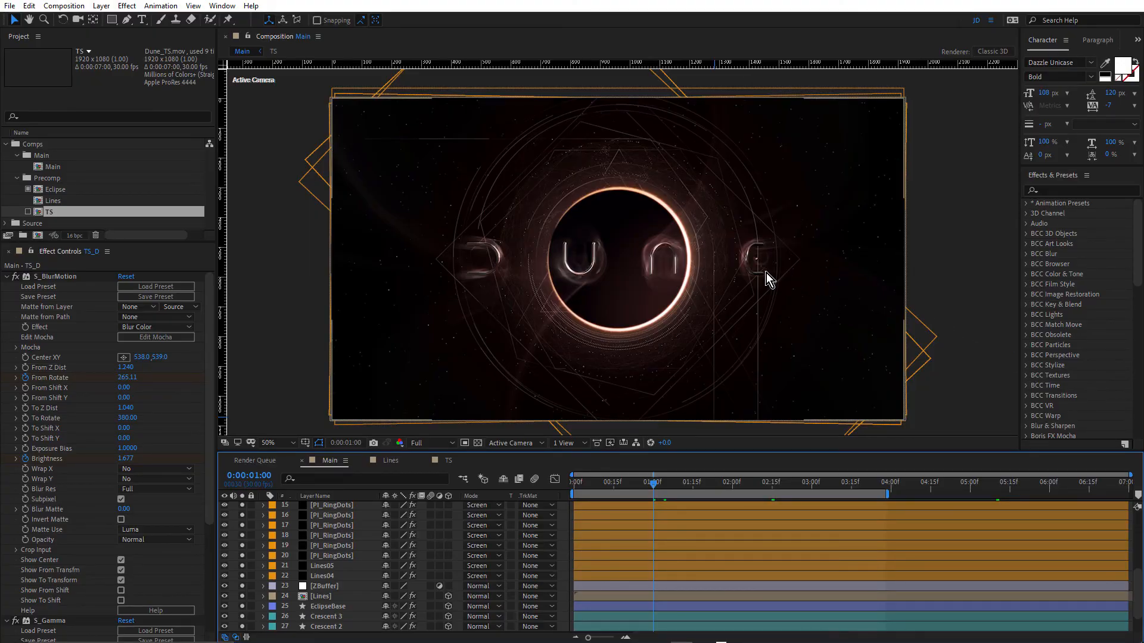
pyautogui.scroll(3, 339, 531)
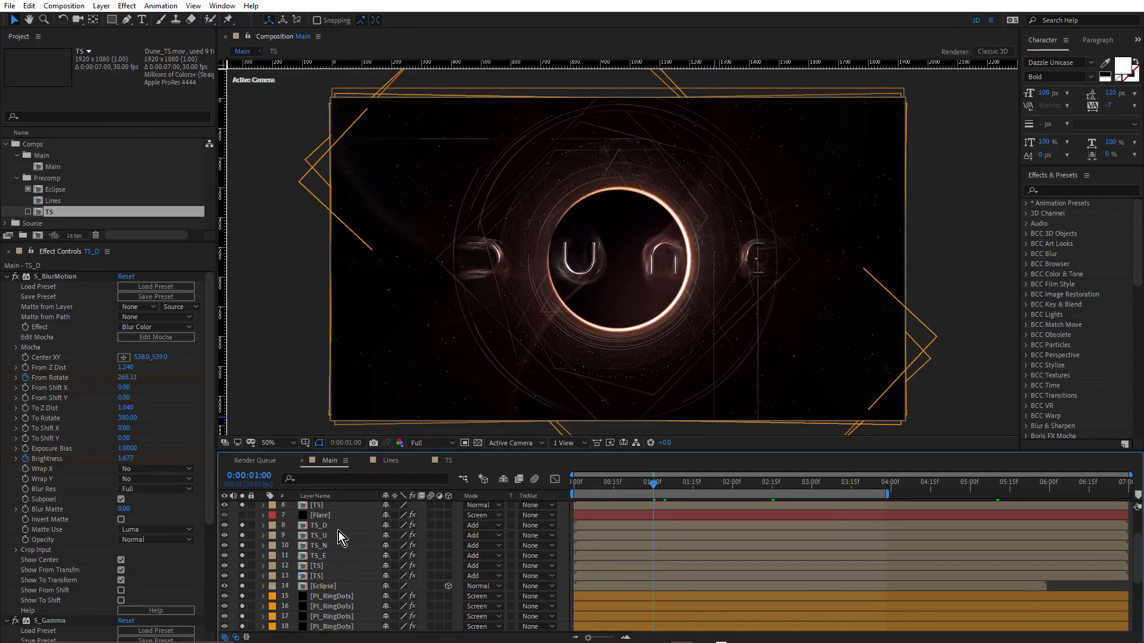
# - Solo Flare layer 4 over the title and select it, checking its glow inside the letter E up close
pyautogui.scroll(2, 338, 531)
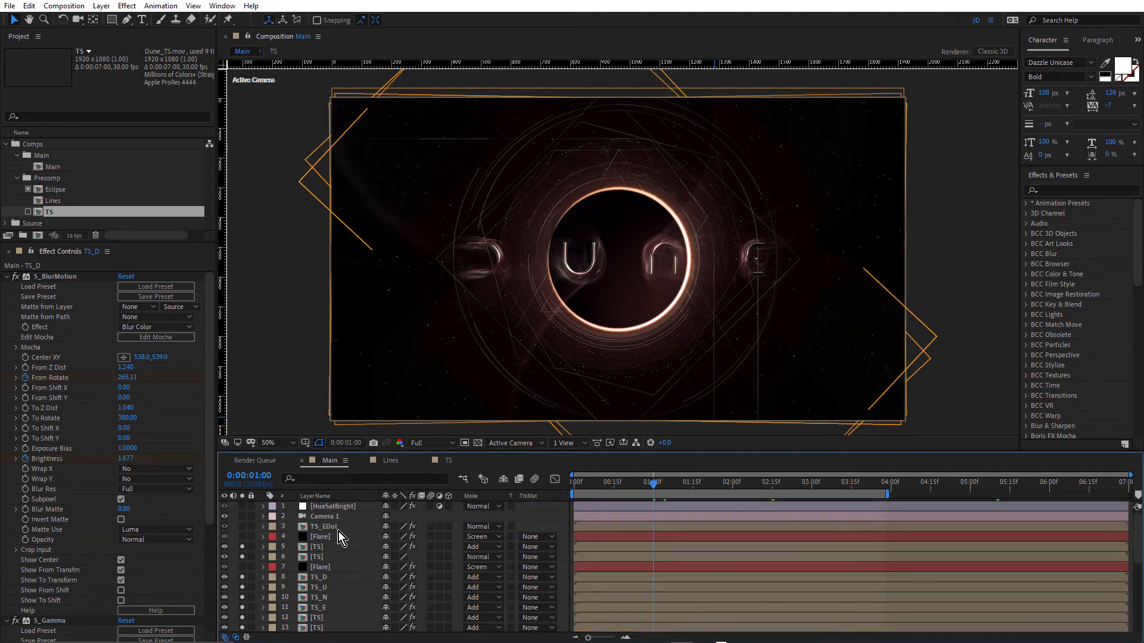
pyautogui.click(242, 537)
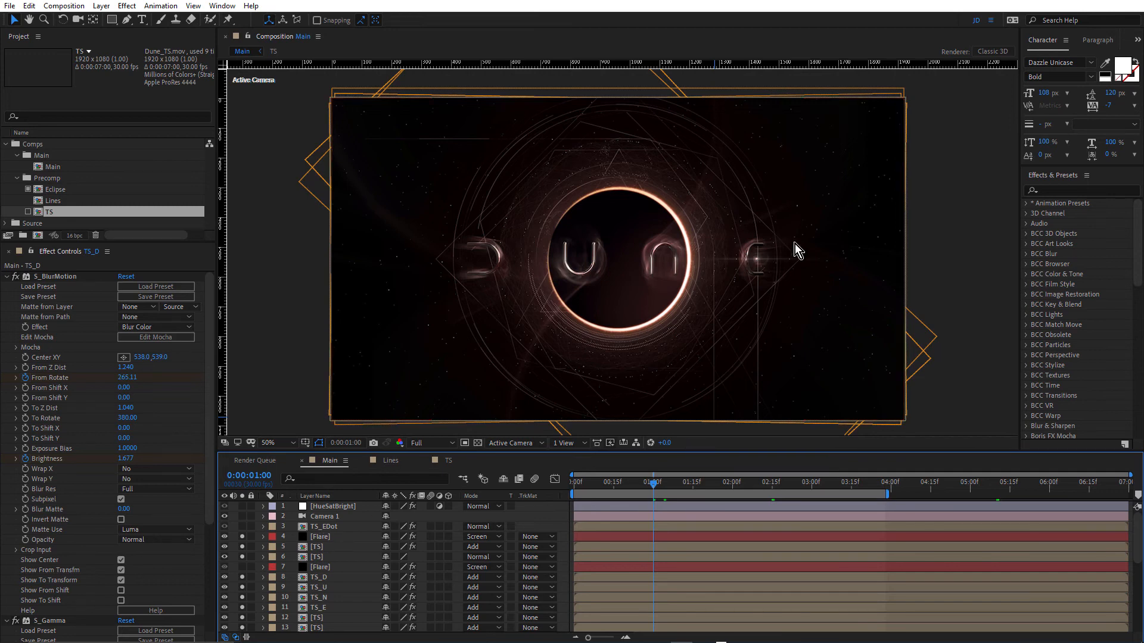
pyautogui.scroll(4, 760, 263)
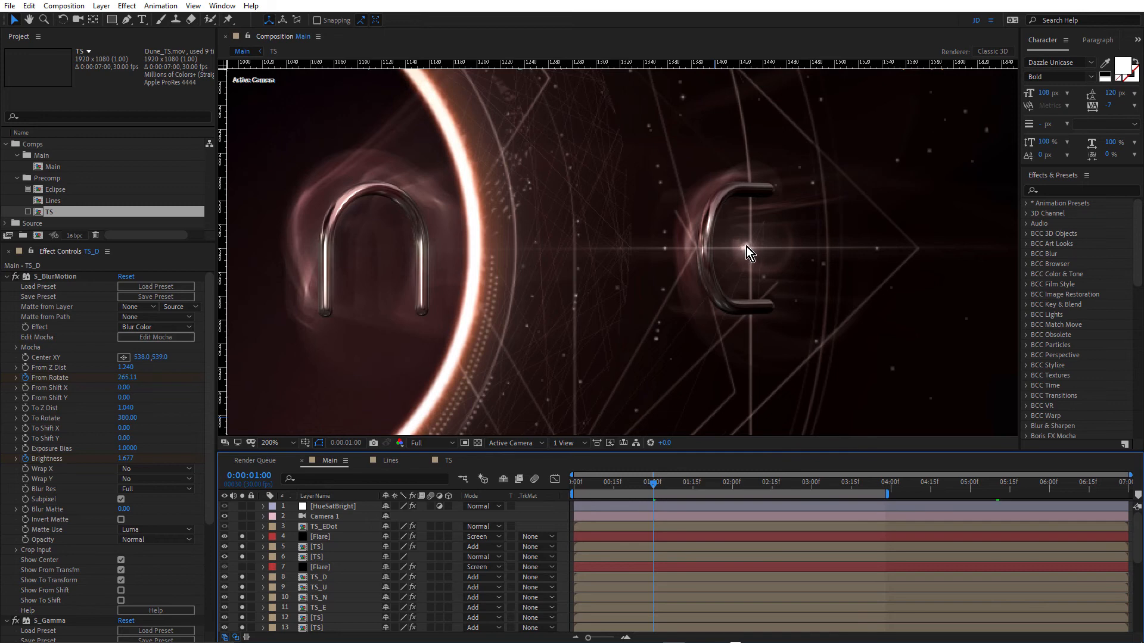
pyautogui.click(331, 537)
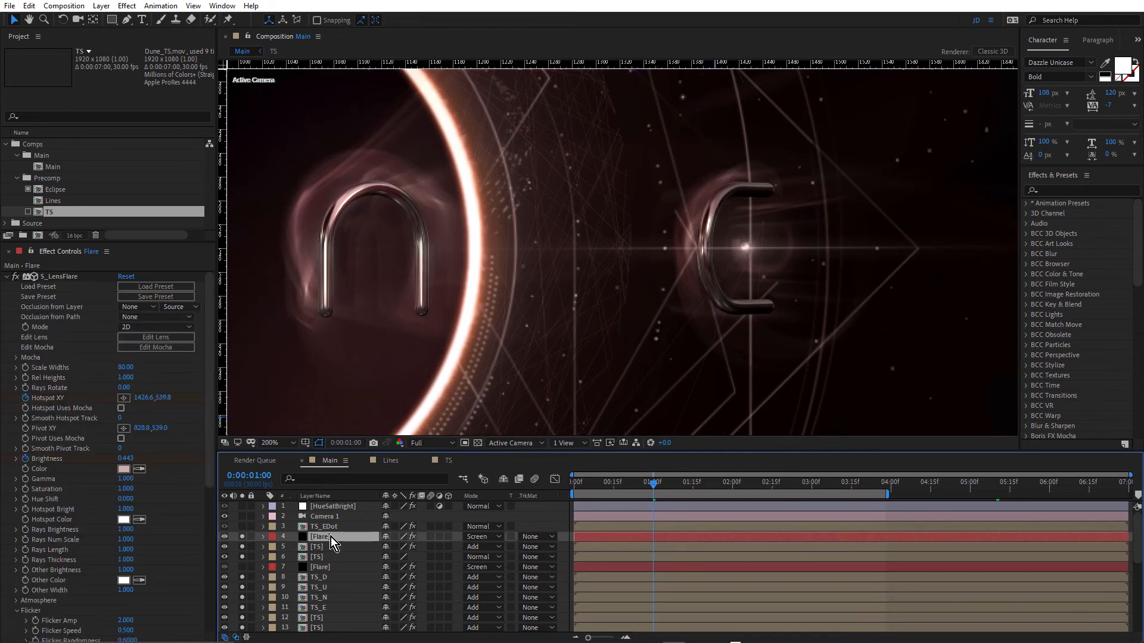
# - Open the selected flare's lens in the Flare Designer and hide Rays and Spot 1 to examine the Hotspot alone
pyautogui.click(166, 339)
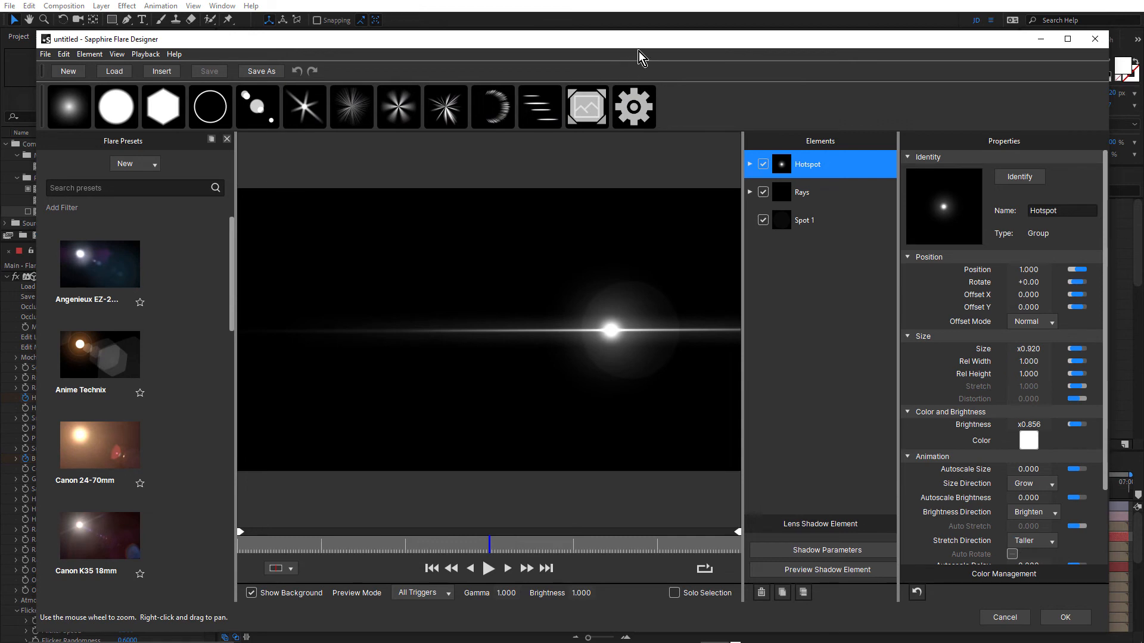
pyautogui.moveTo(639, 45); pyautogui.dragTo(633, 24)
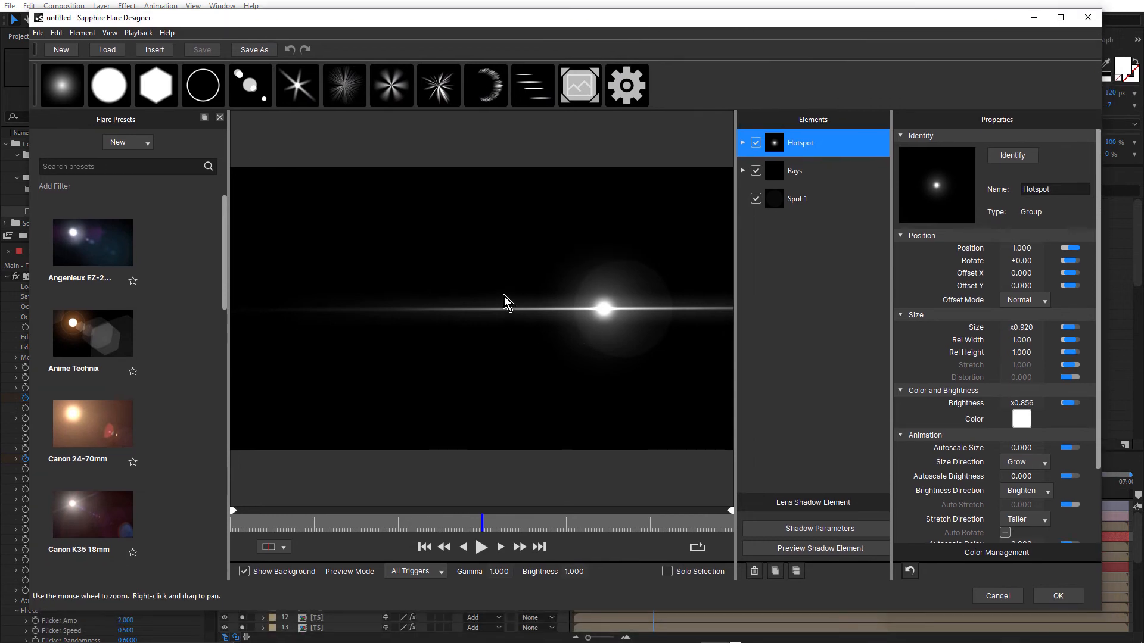
pyautogui.moveTo(504, 295); pyautogui.dragTo(549, 316)
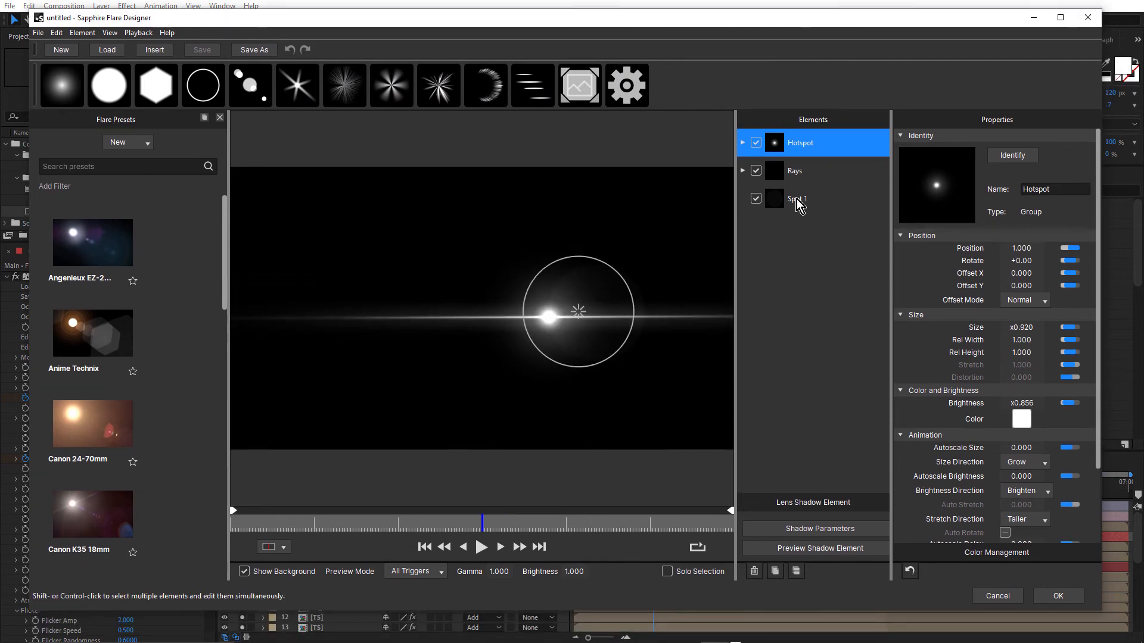
pyautogui.click(756, 171)
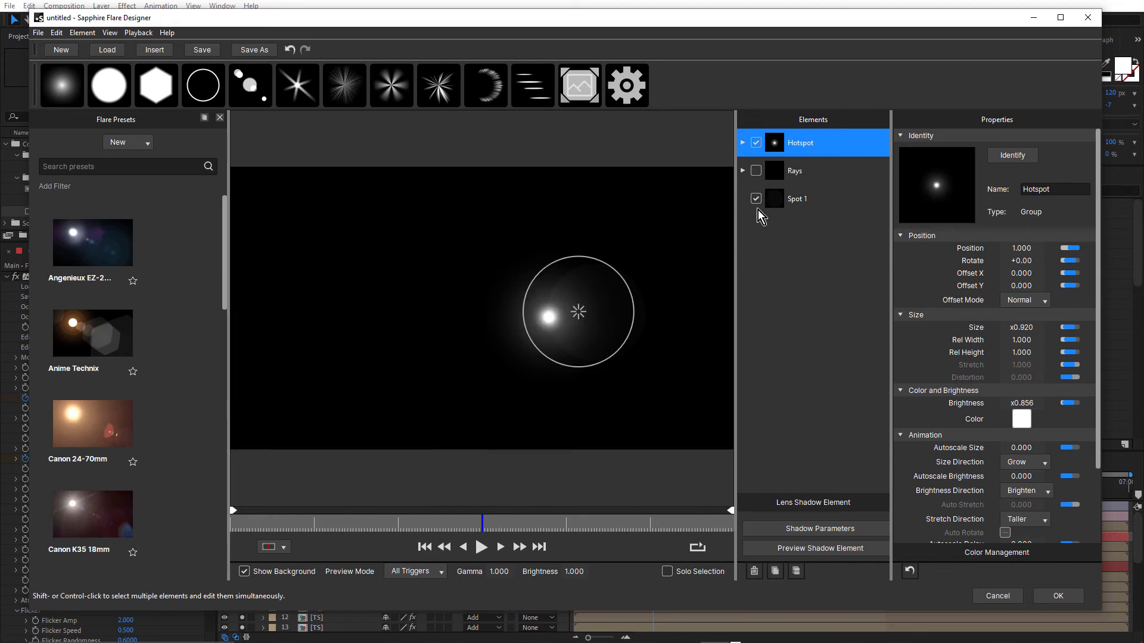
pyautogui.click(756, 198)
pyautogui.moveTo(541, 301)
pyautogui.mouseDown()
pyautogui.moveTo(468, 299)
pyautogui.moveTo(559, 302)
pyautogui.mouseUp()
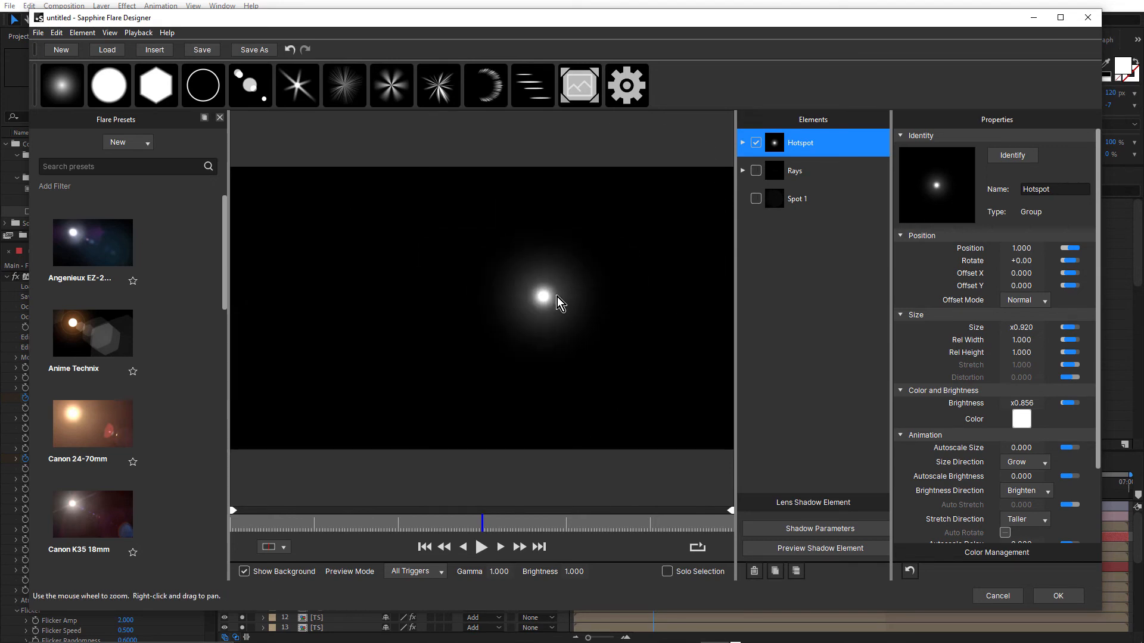
# - Show the Rays group again and compare Rays 1, Copy of Rays 1 and Copy of Copy of Rays 1 one at a time
pyautogui.click(755, 170)
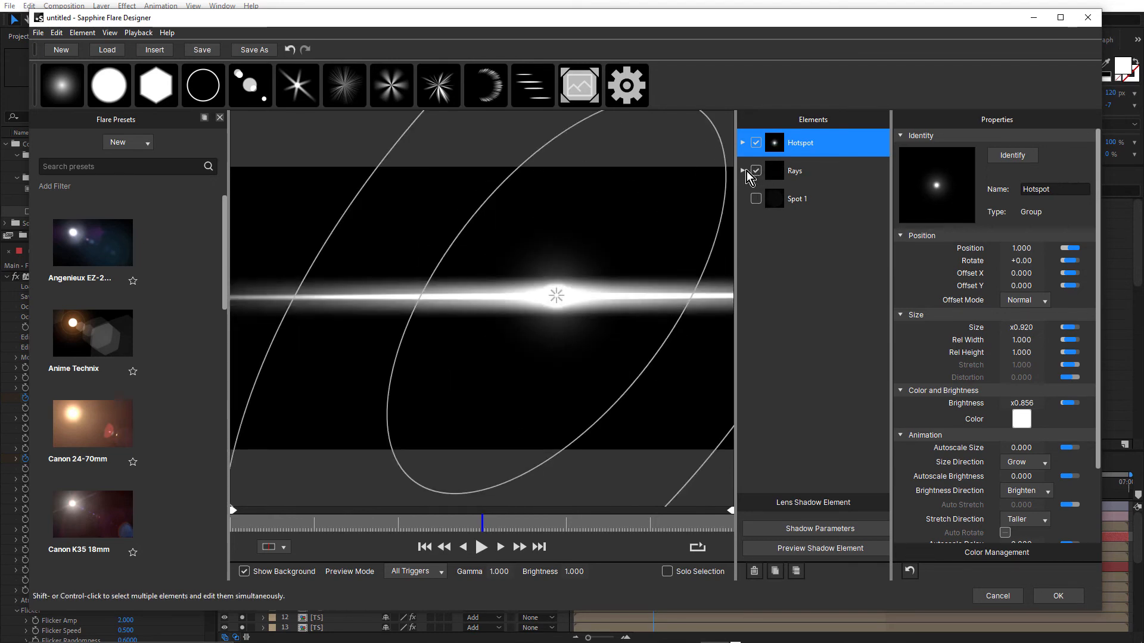
pyautogui.click(745, 171)
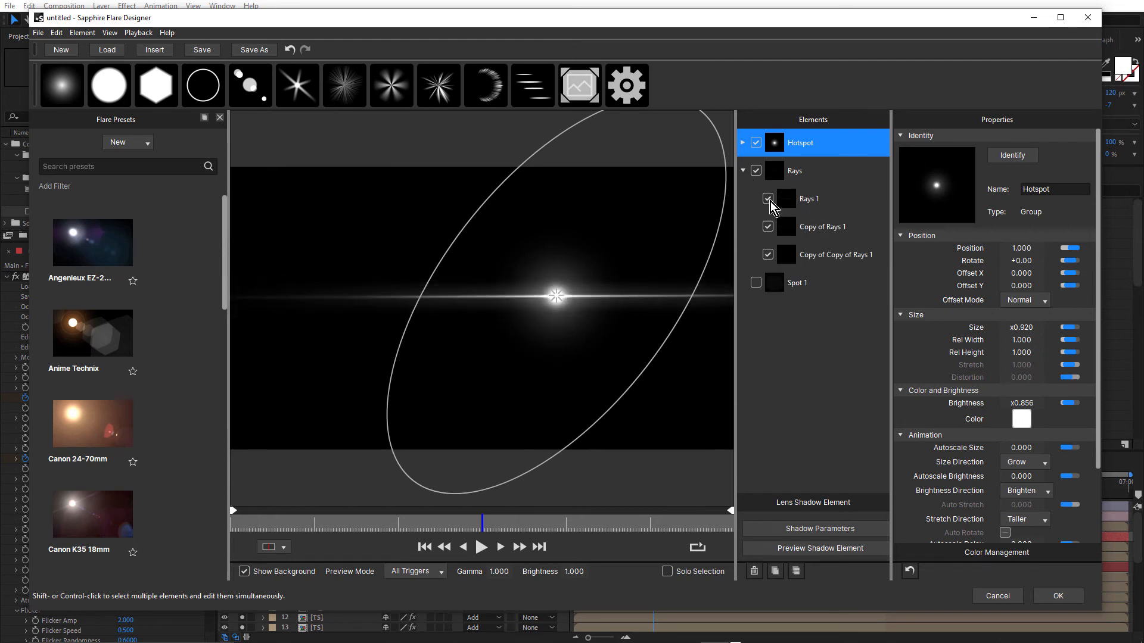
pyautogui.click(816, 204)
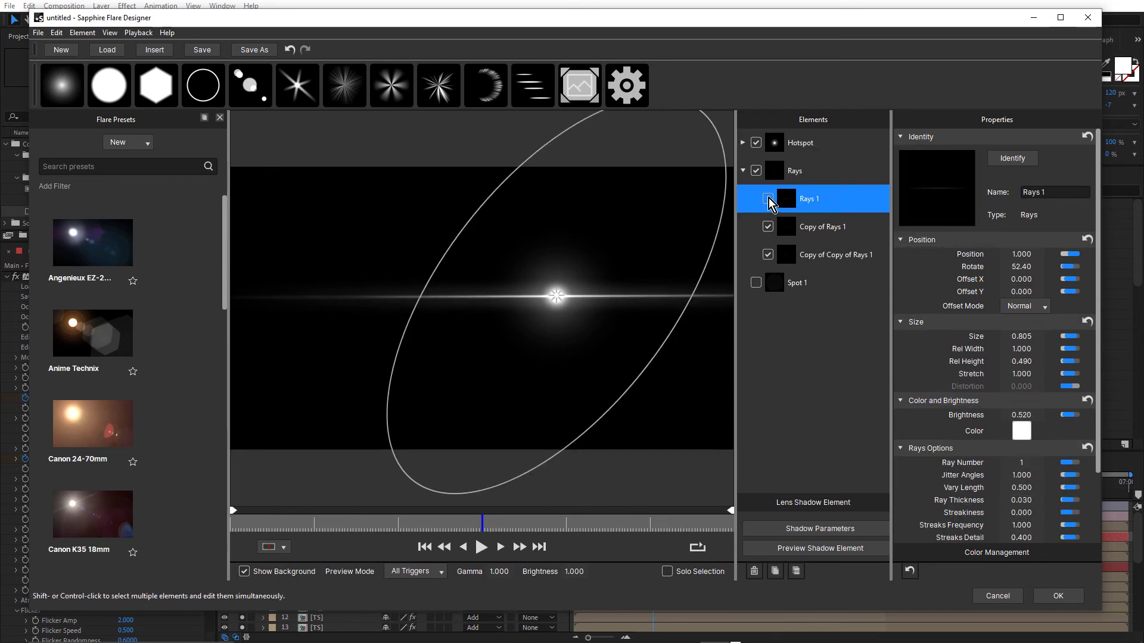
pyautogui.click(768, 227)
pyautogui.click(768, 254)
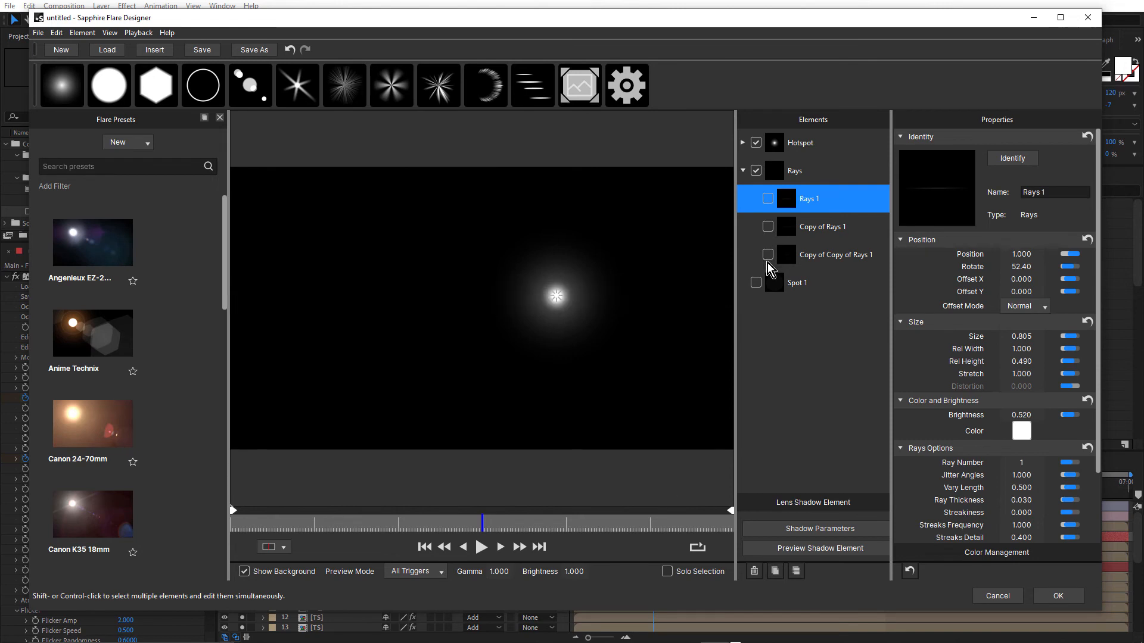
pyautogui.click(768, 199)
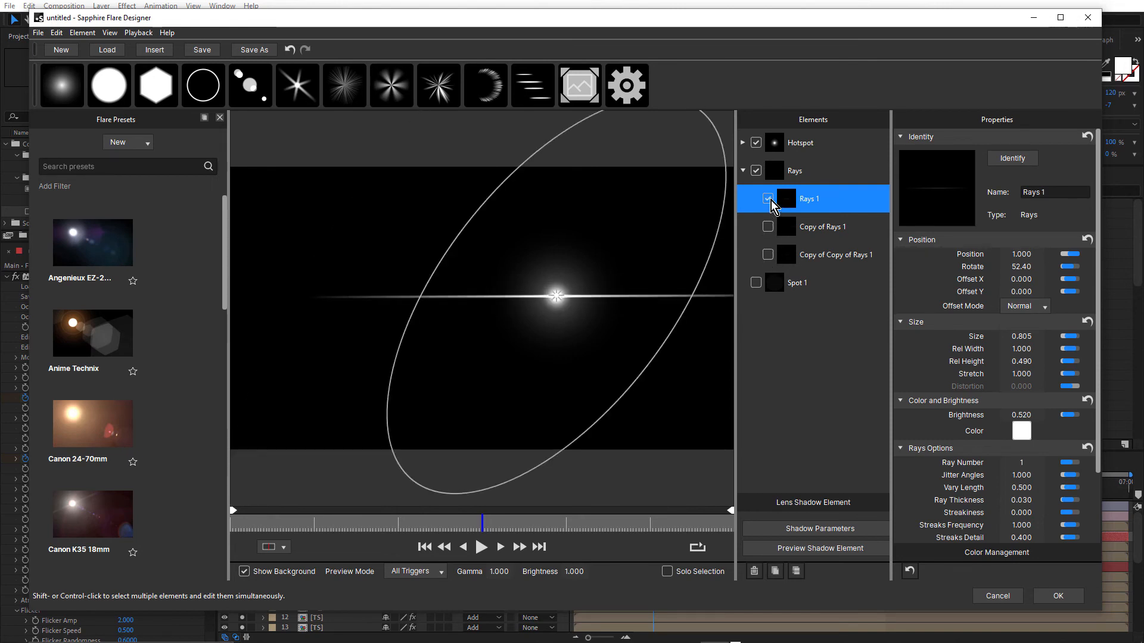
pyautogui.click(767, 227)
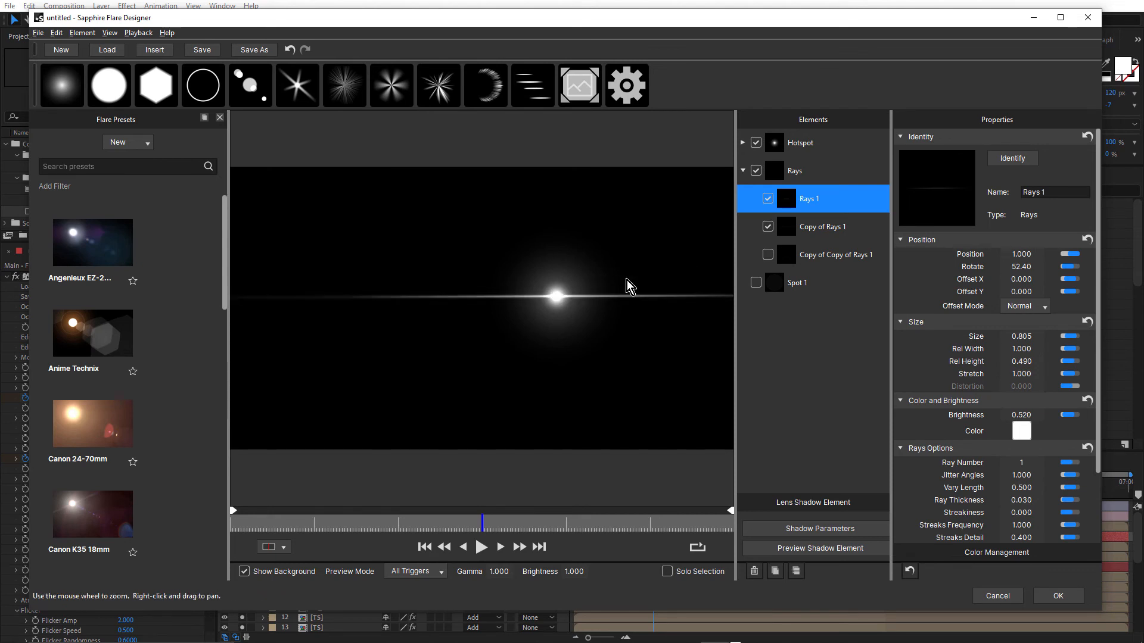
pyautogui.click(768, 255)
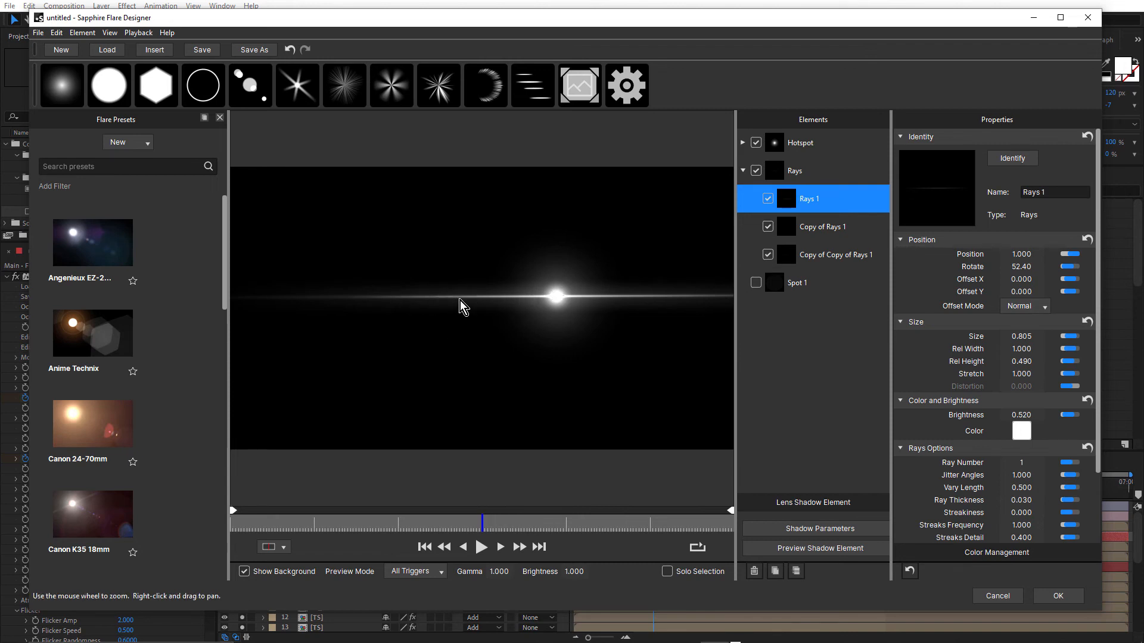
# - Show Spot 1 again, examine the complete flare at different positions, and leave the Flare Designer without saving changes
pyautogui.moveTo(504, 275); pyautogui.dragTo(547, 293)
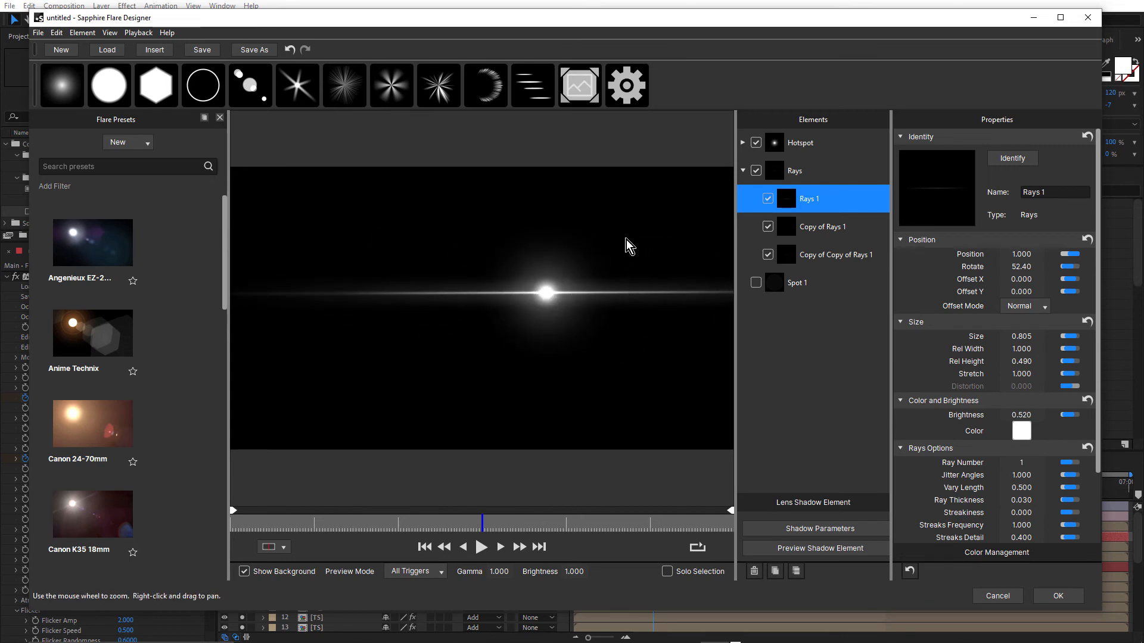
pyautogui.click(756, 284)
pyautogui.moveTo(546, 292)
pyautogui.mouseDown()
pyautogui.moveTo(506, 276)
pyautogui.moveTo(645, 303)
pyautogui.moveTo(536, 297)
pyautogui.mouseUp()
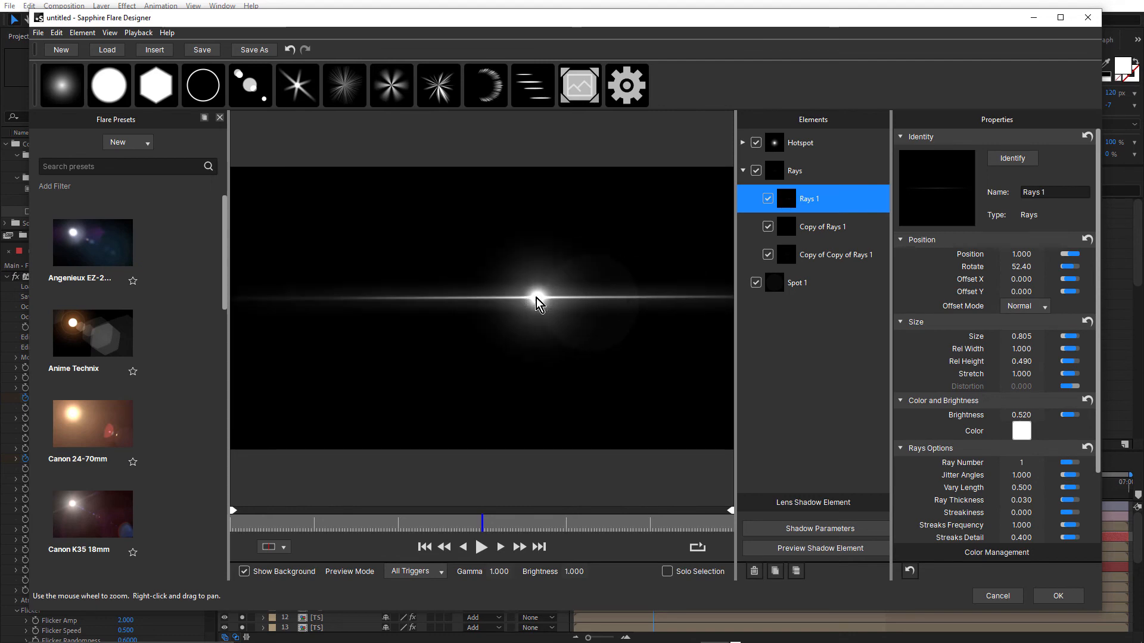
pyautogui.click(1004, 593)
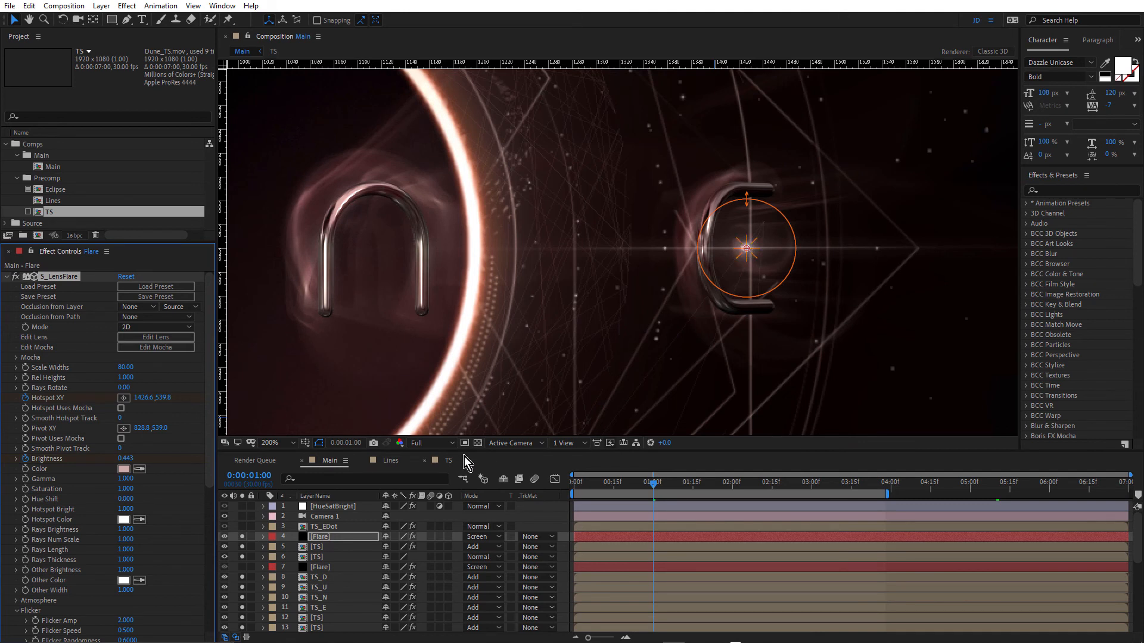
# - Reveal the Hotspot XY and Brightness keyframes of Flare layer 4 and scrub to 0:00:02:17
pyautogui.press('u')
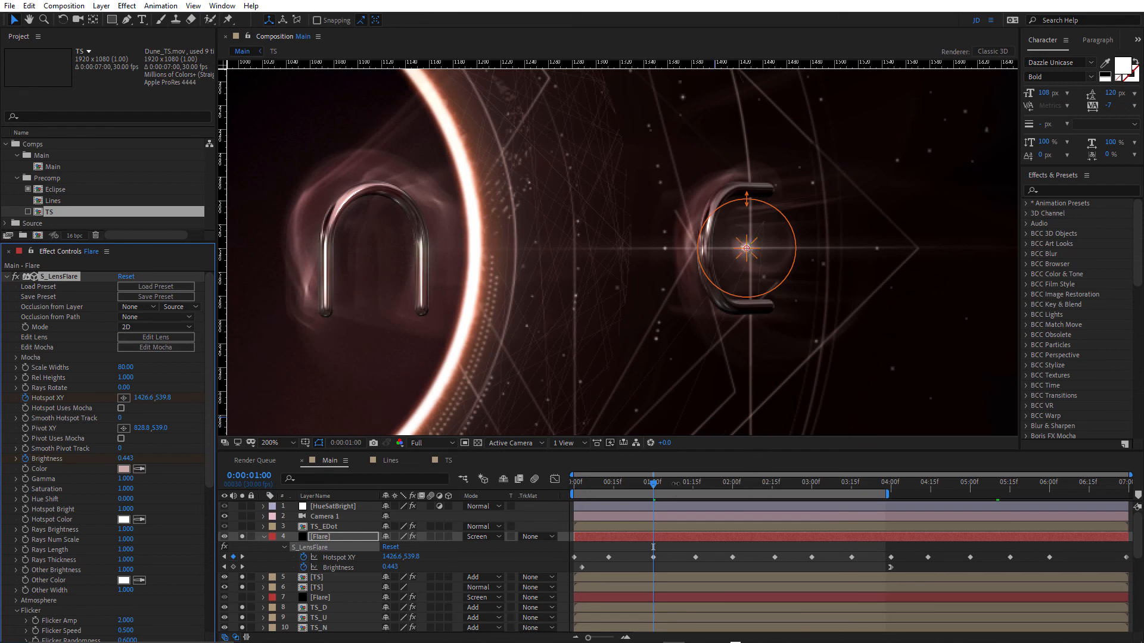
pyautogui.moveTo(656, 483); pyautogui.dragTo(778, 493)
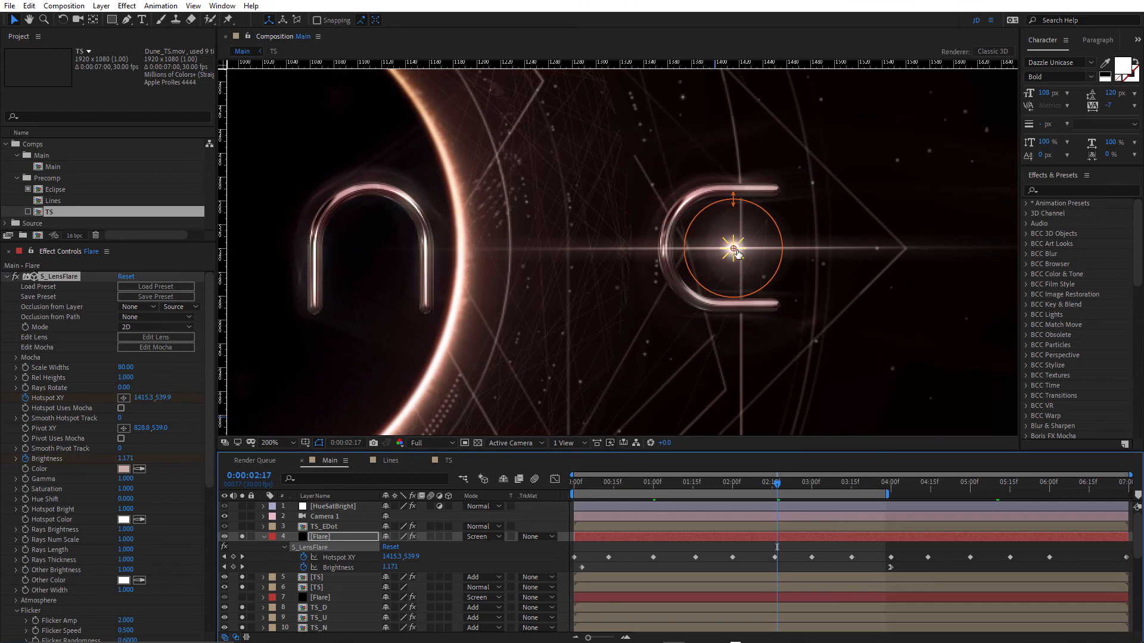
# - Inspect the TS composition behind the TS_EDot layer, then return to Main with TS_EDot soloed
pyautogui.click(336, 528)
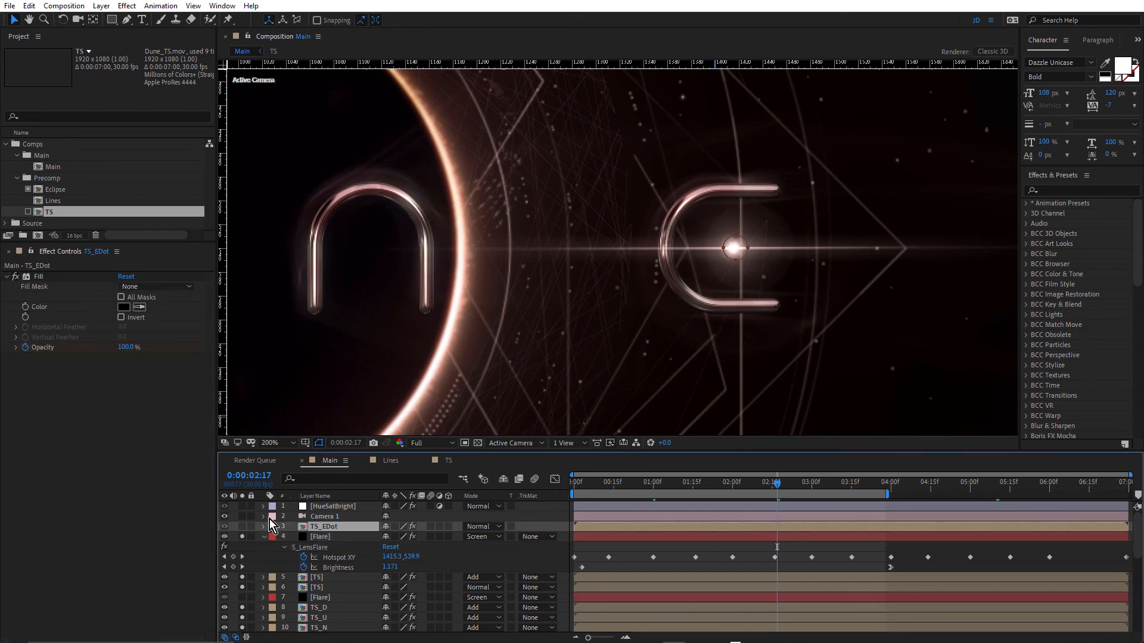
pyautogui.doubleClick(322, 528)
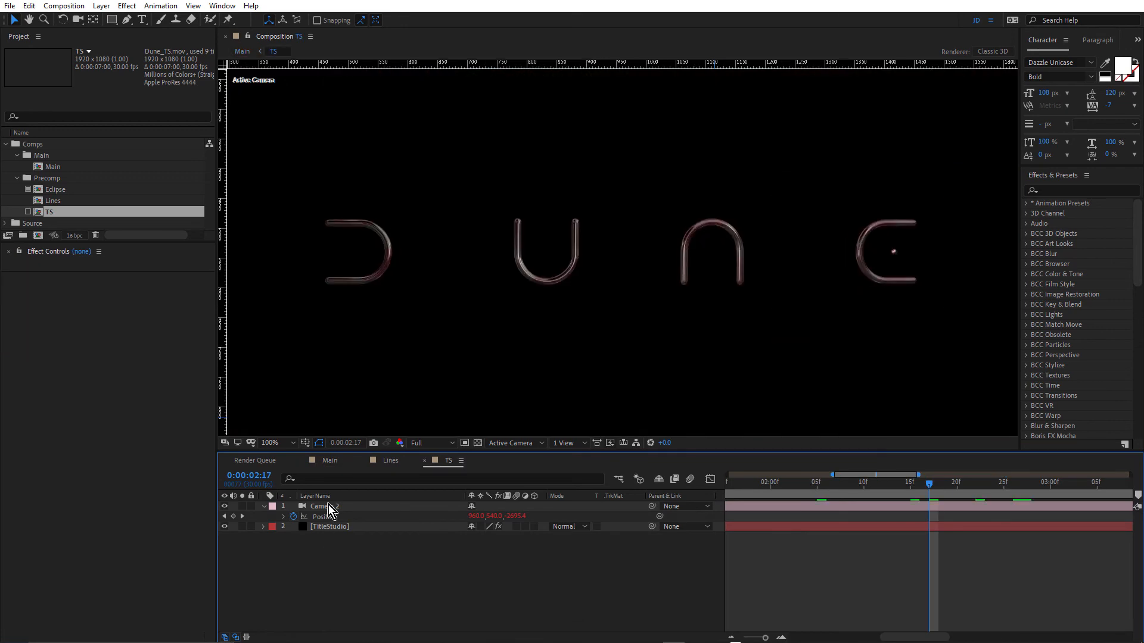
pyautogui.click(334, 461)
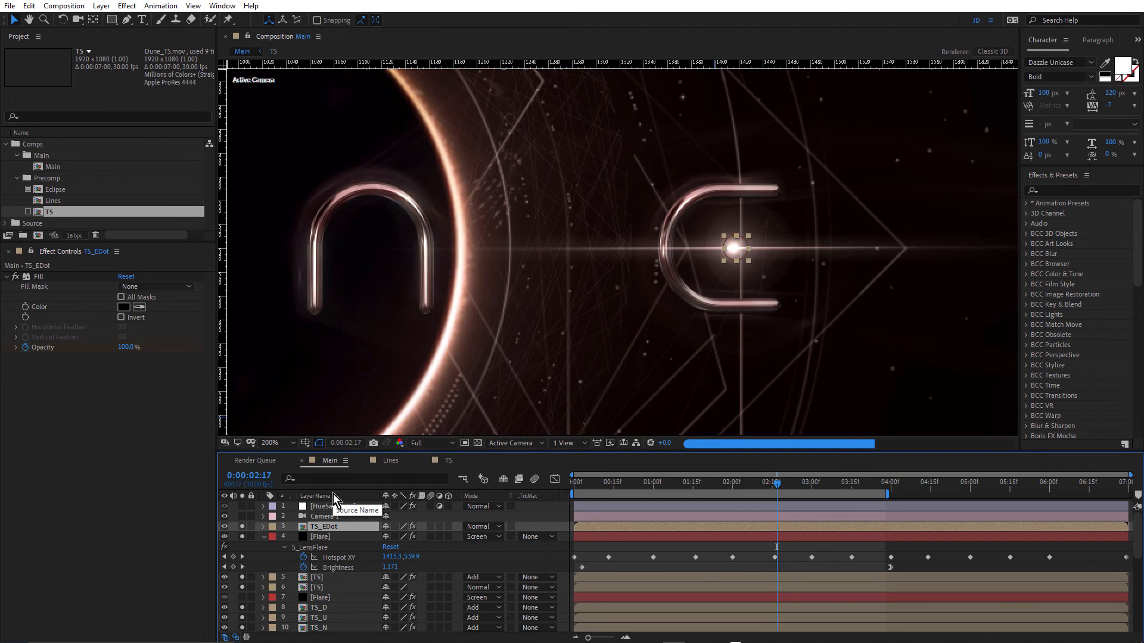
# - Reveal the Mask Path of TS_EDot and examine the masked black dot near the start and at 0:00:02:16
pyautogui.press('m')
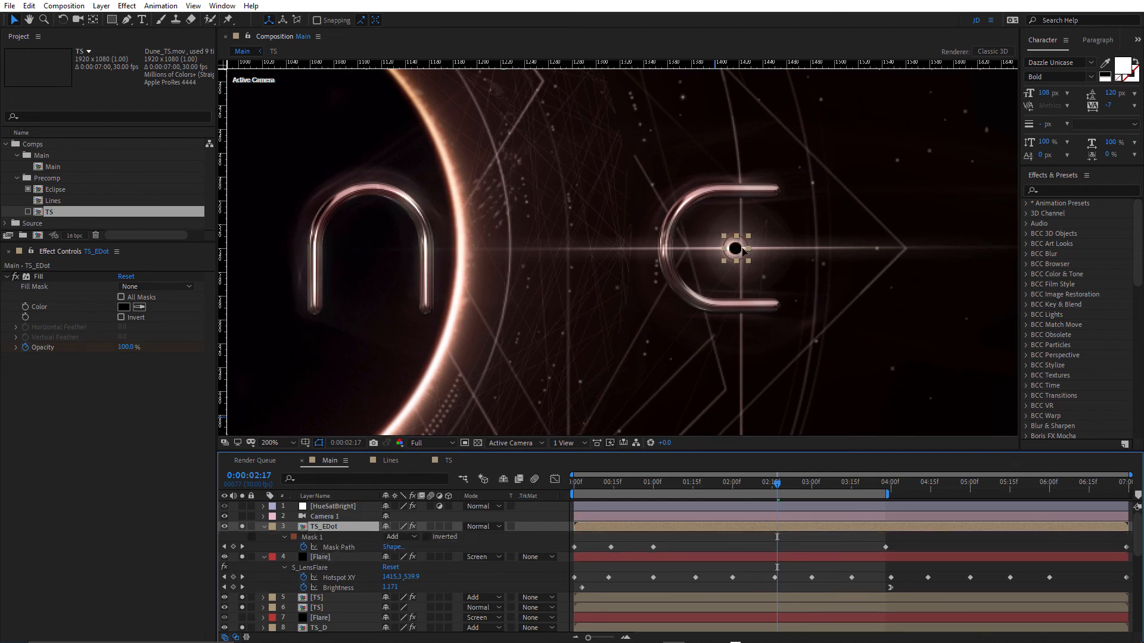
pyautogui.scroll(1, 741, 249)
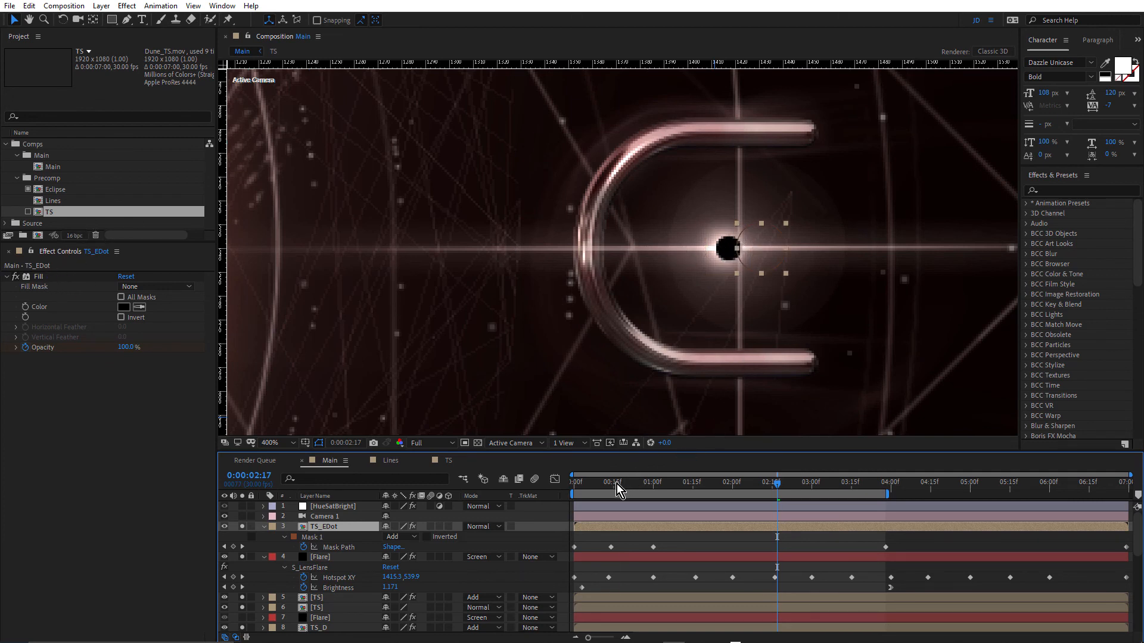
pyautogui.moveTo(616, 484); pyautogui.dragTo(580, 487)
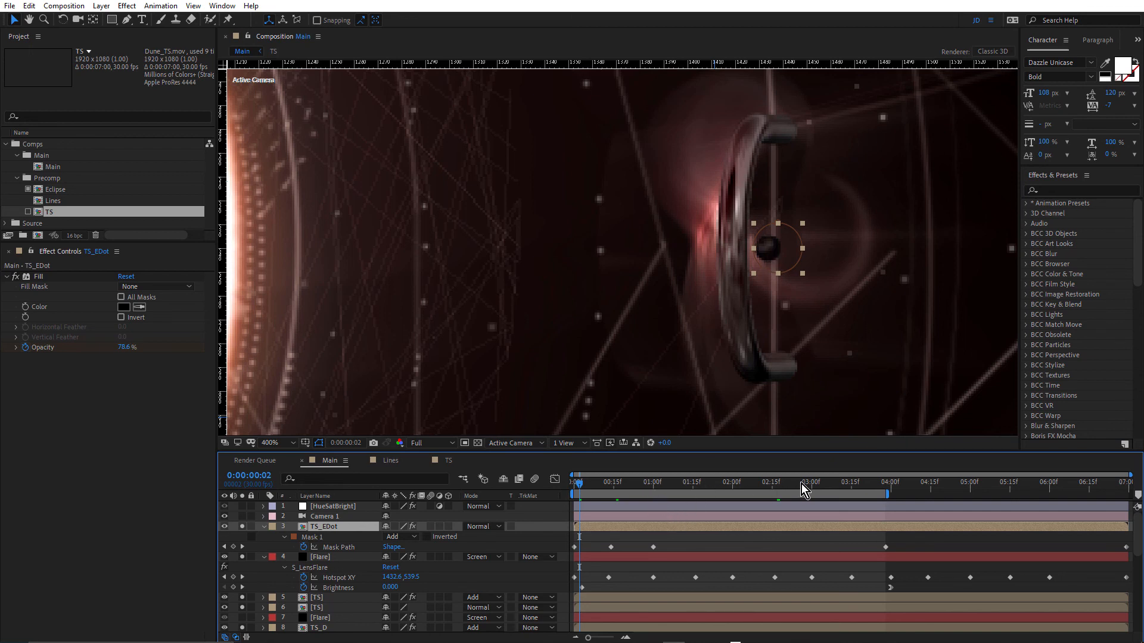
pyautogui.click(778, 483)
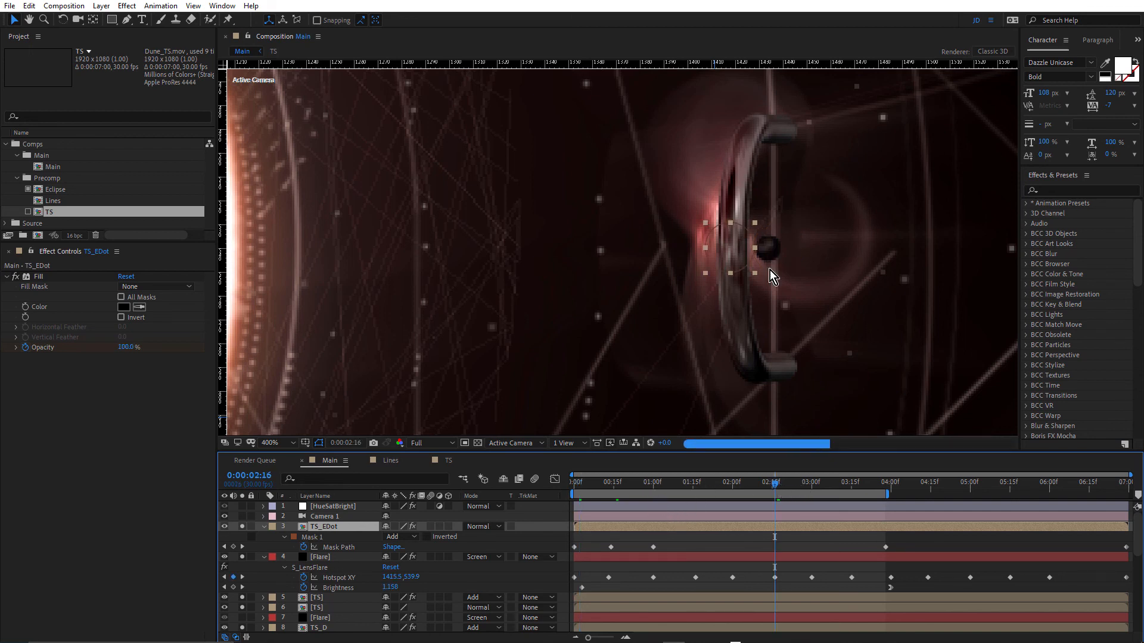
pyautogui.scroll(-1, 770, 270)
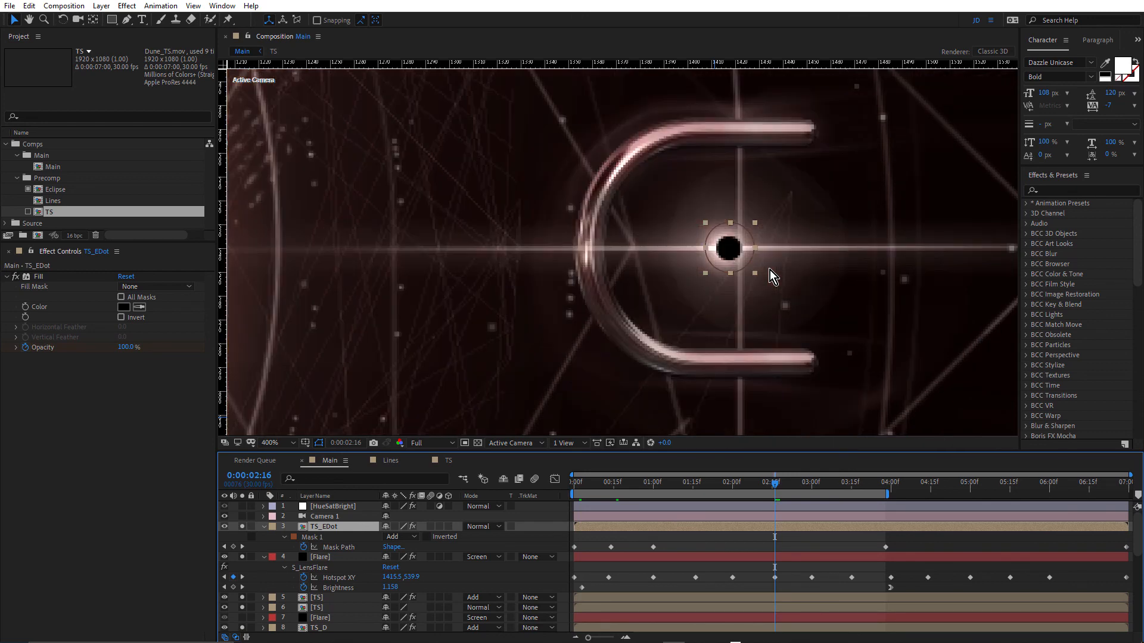
pyautogui.scroll(-1, 769, 269)
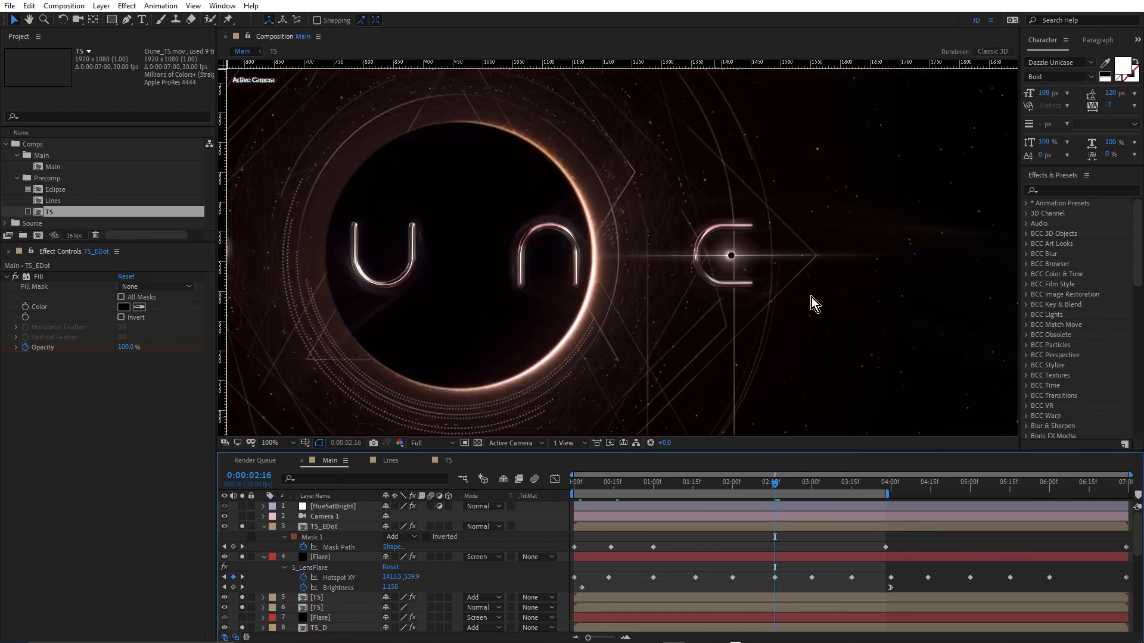
# - Isolate Flare layer 7 and examine its S_LensFlare and S_Blur effect settings
pyautogui.click(322, 558)
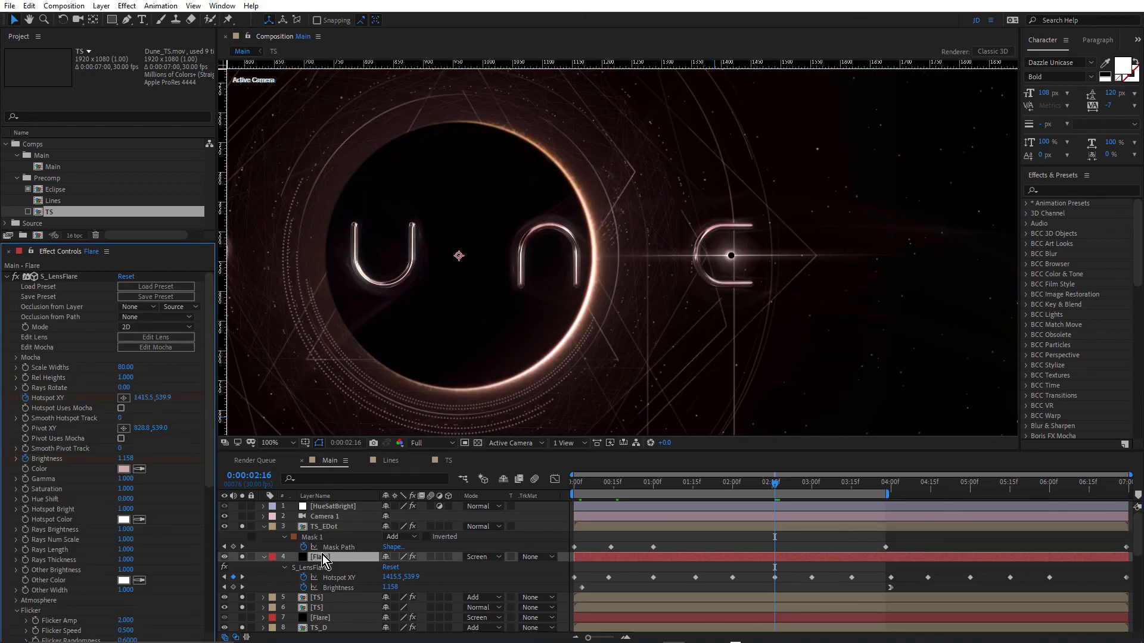
pyautogui.click(317, 618)
pyautogui.scroll(-2, 324, 598)
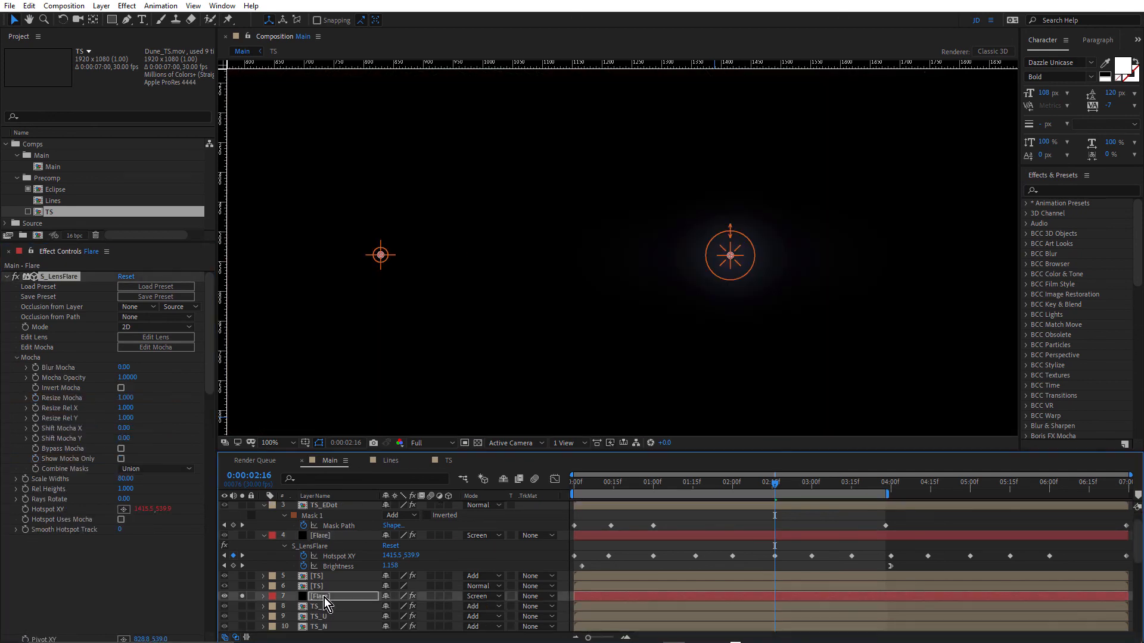
pyautogui.click(263, 596)
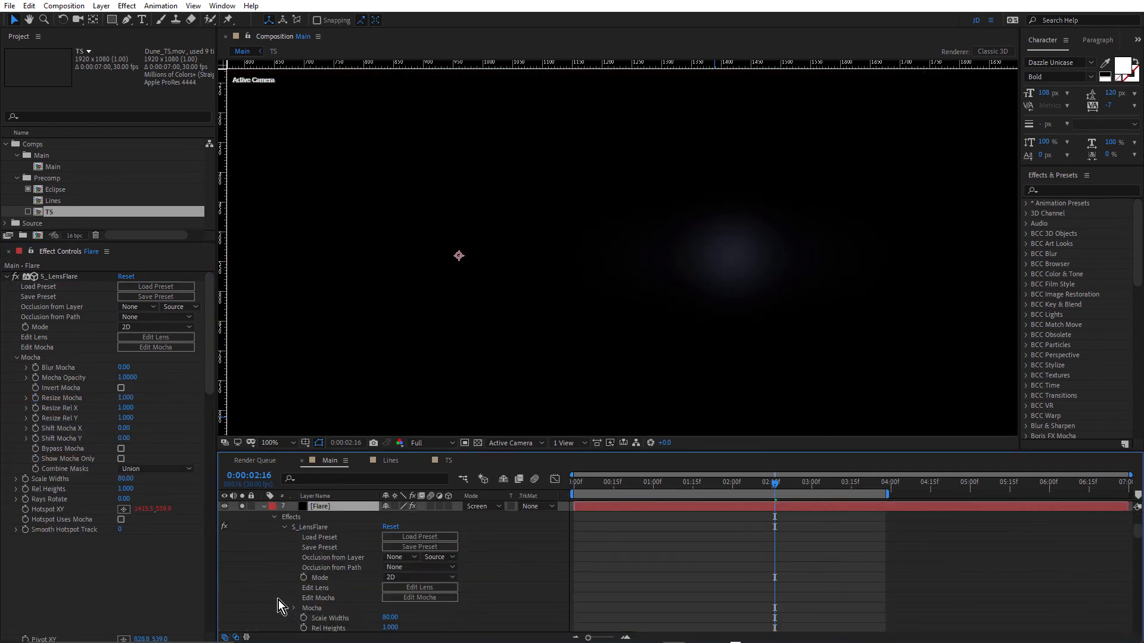
pyautogui.click(283, 529)
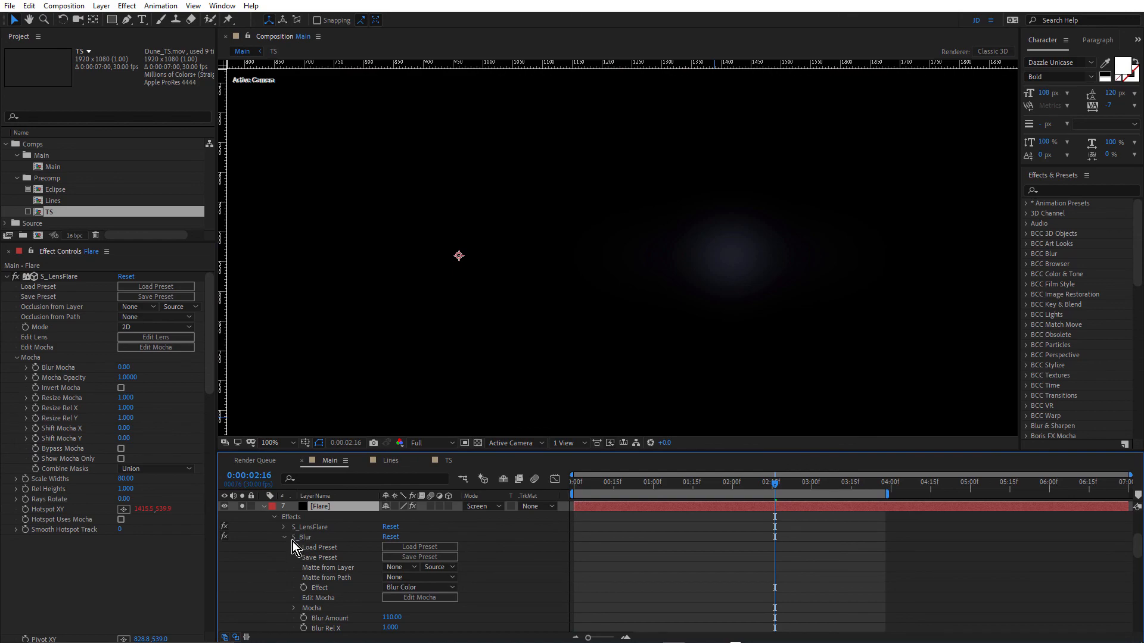
pyautogui.click(289, 539)
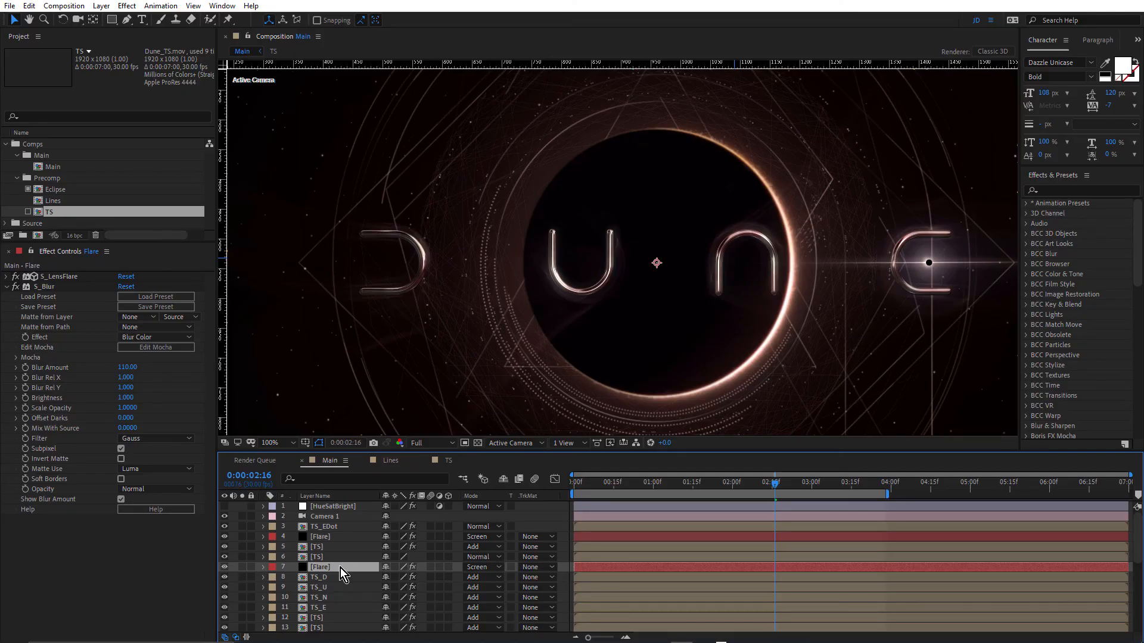
# - Toggle the HueSatBright adjustment layer repeatedly to compare the image with and without it, leaving it visible
pyautogui.click(326, 508)
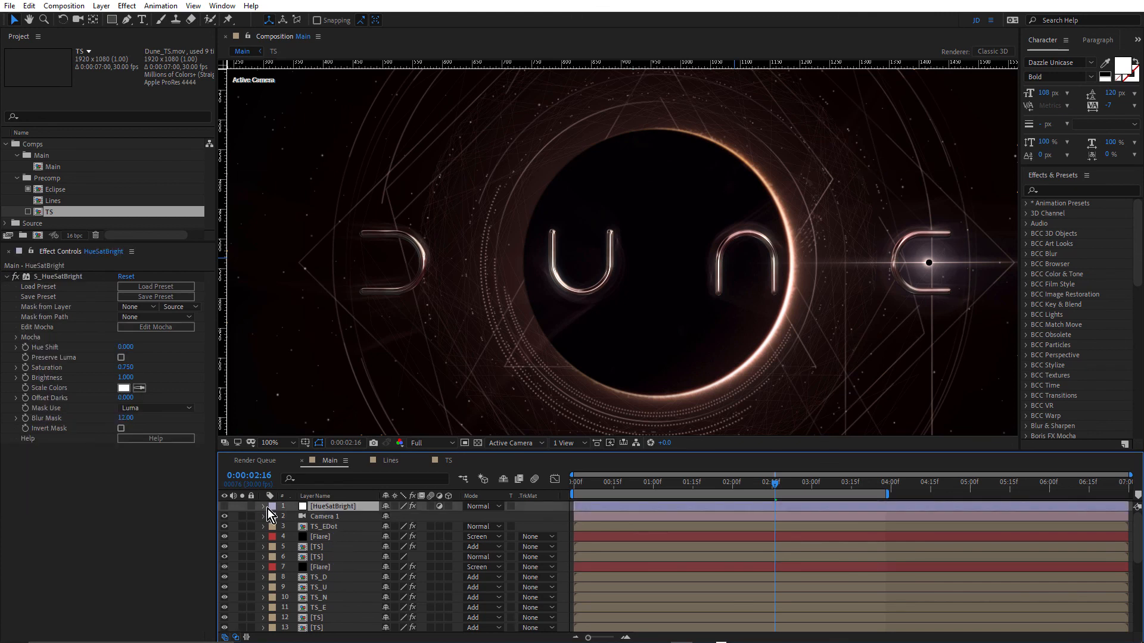
pyautogui.click(224, 506)
pyautogui.click(225, 506)
pyautogui.click(225, 507)
pyautogui.click(225, 507)
pyautogui.click(225, 506)
pyautogui.click(225, 507)
pyautogui.click(225, 507)
pyautogui.click(225, 506)
pyautogui.click(226, 507)
pyautogui.click(225, 507)
pyautogui.click(225, 507)
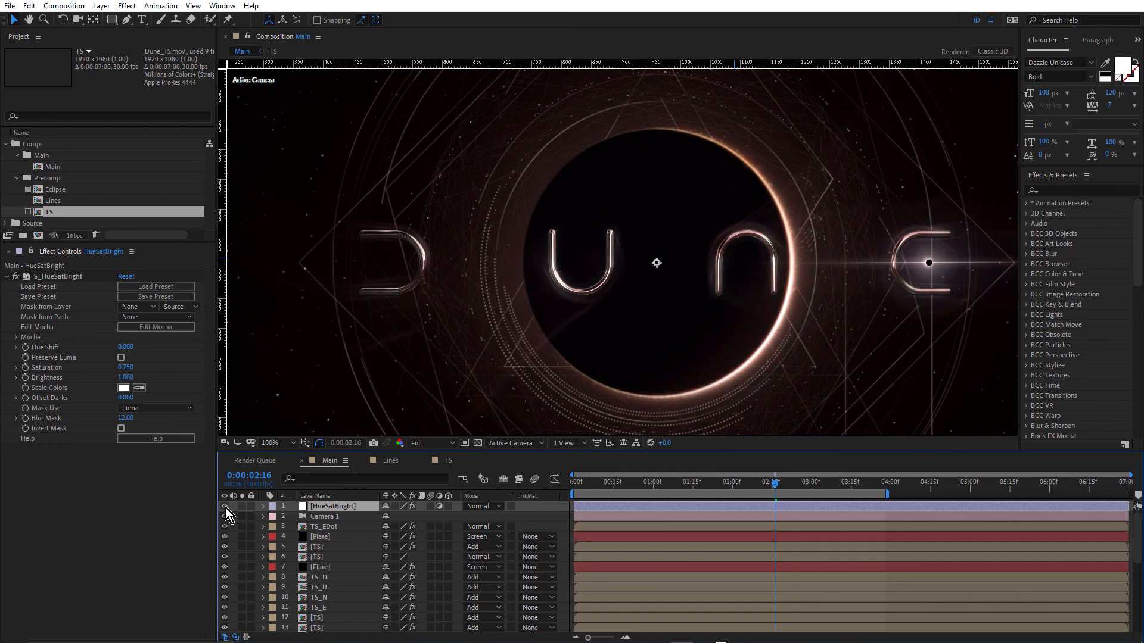